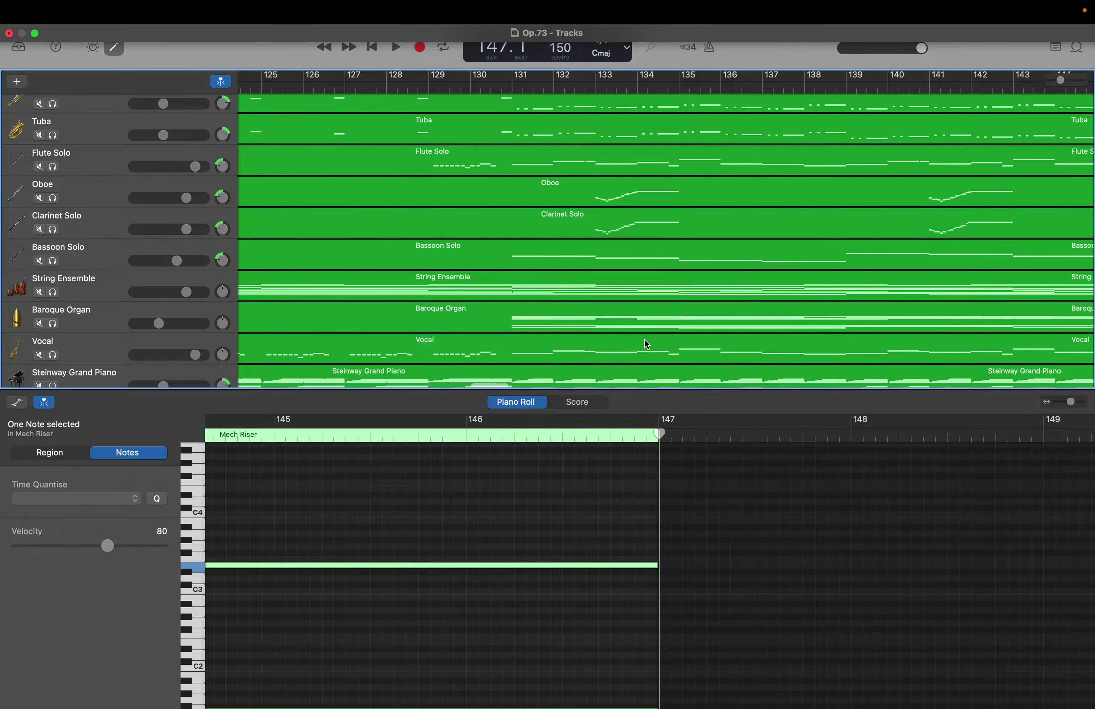
Examine the brass, woodwind, string, organ and vocal regions from about bar 90 through the end of the arrangement at bar 147.
scroll(645, 340, left, 15)
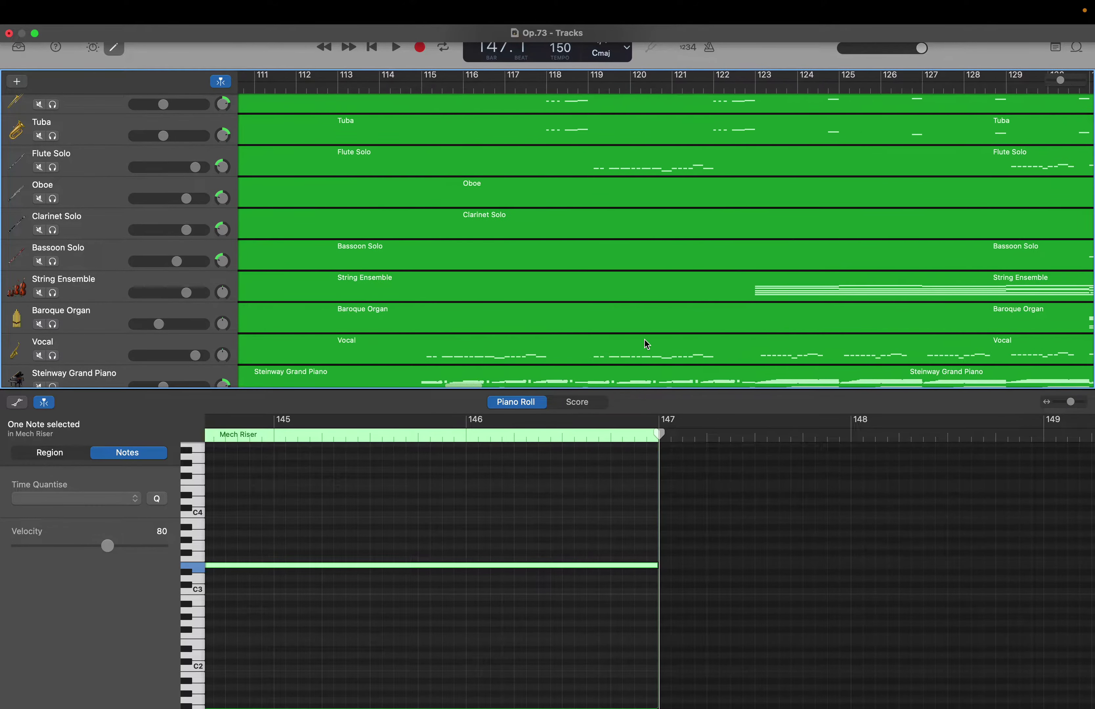
scroll(645, 340, left, 5)
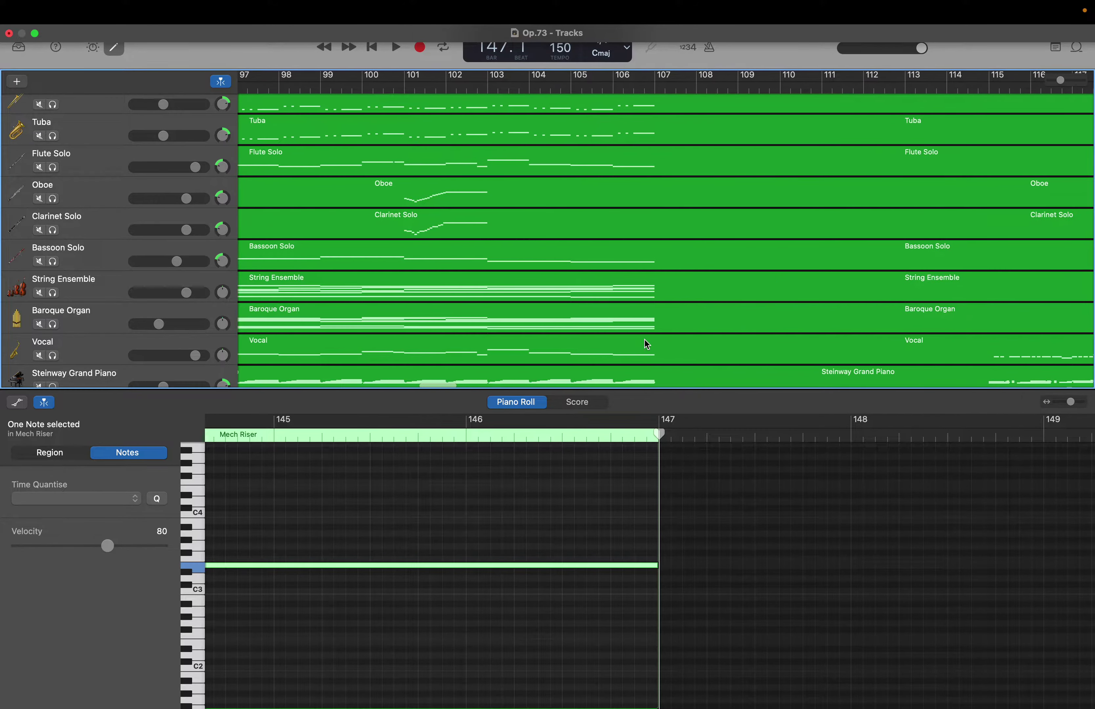
scroll(645, 340, left, 4)
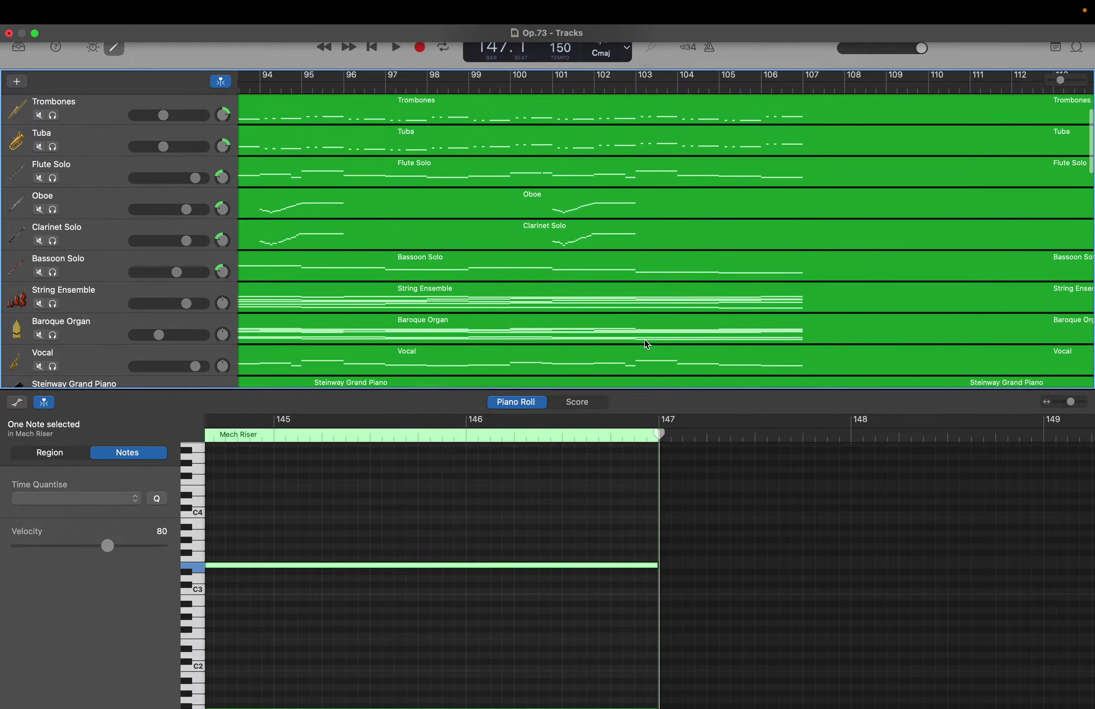
scroll(646, 343, left, 2)
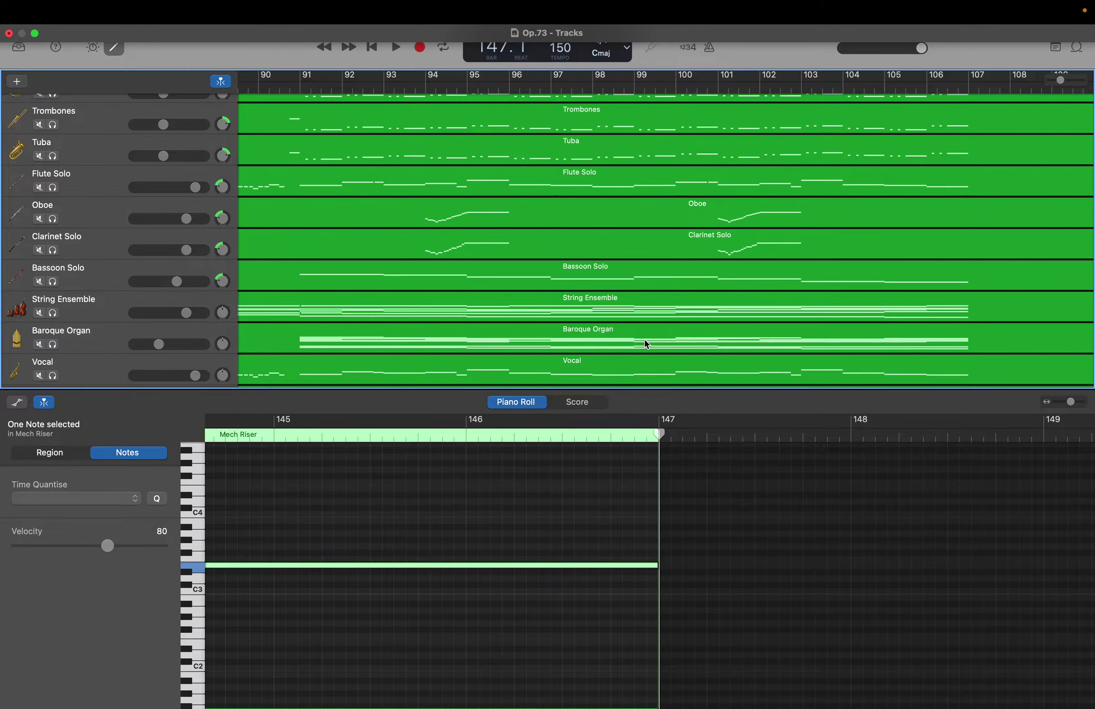
scroll(646, 344, right, 20)
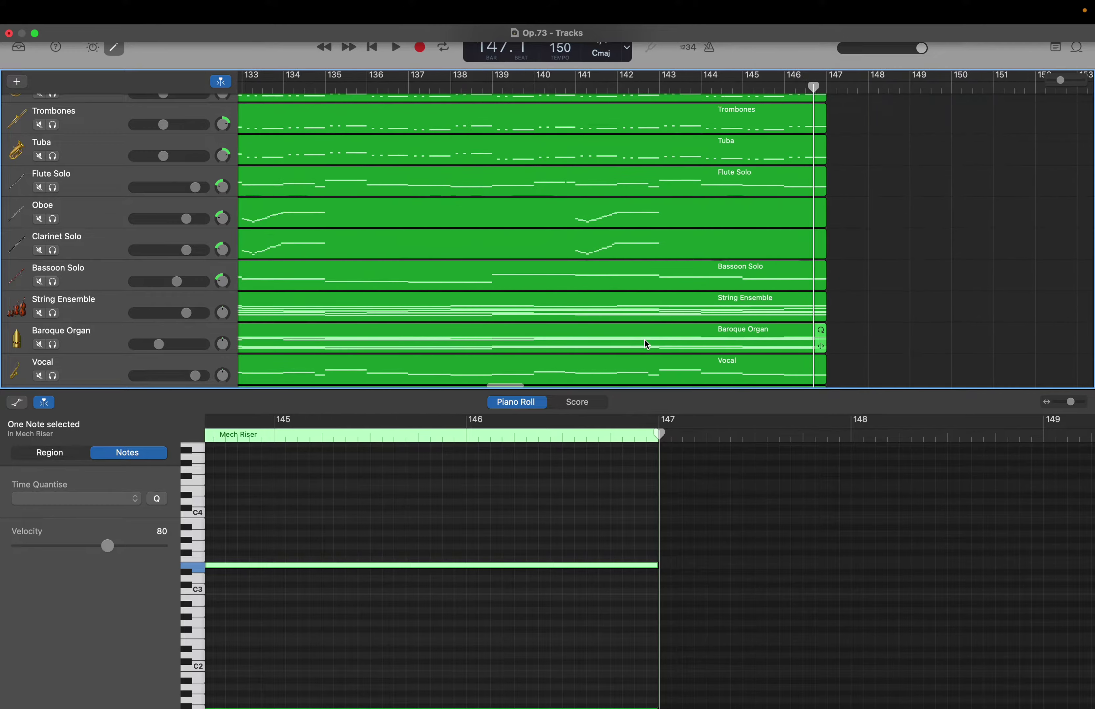
scroll(646, 342, right, 2)
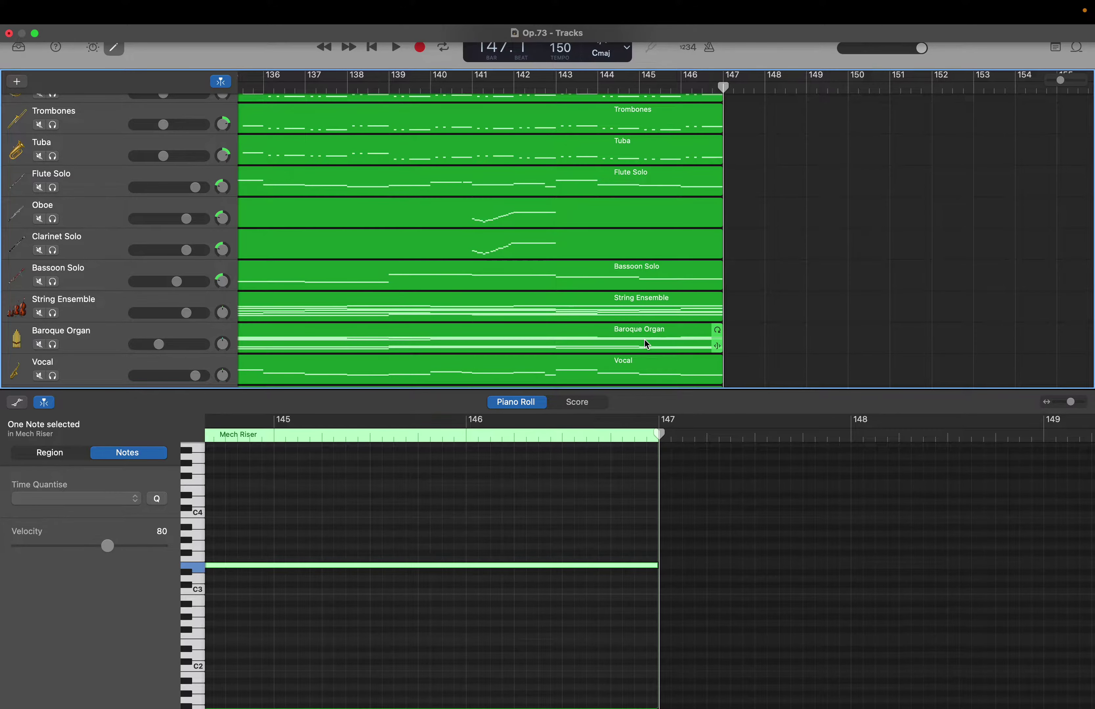
scroll(646, 342, up, 3)
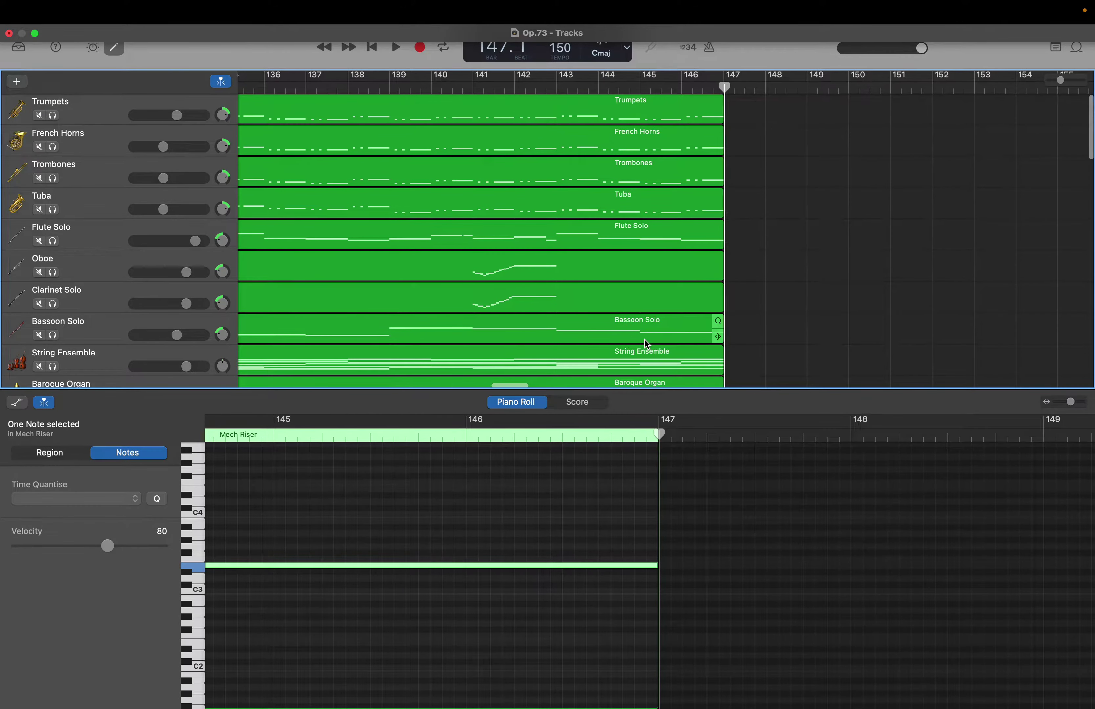
scroll(644, 340, left, 15)
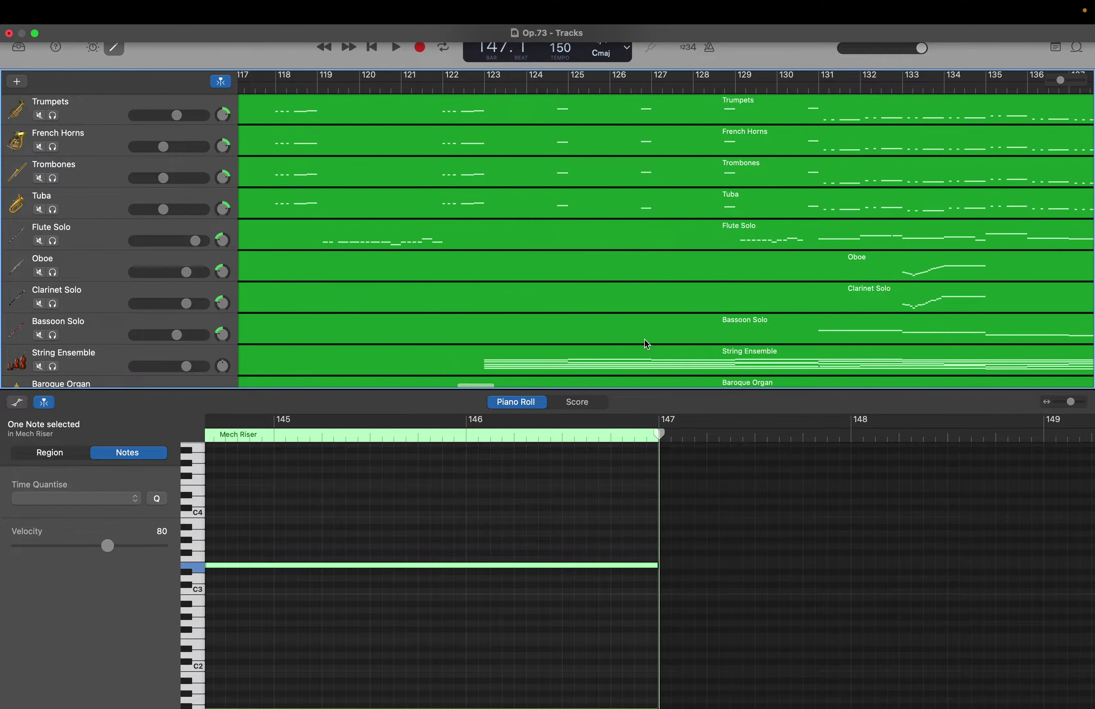
scroll(645, 340, left, 3)
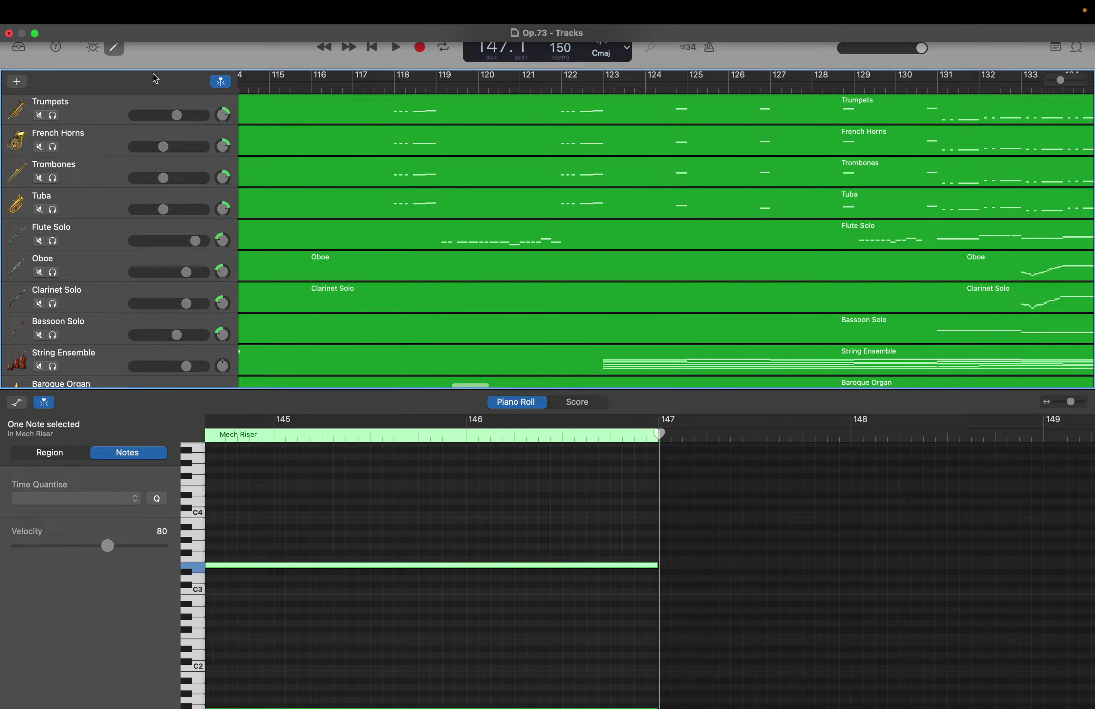
Copy the Trumpets notes from bars 91 to 106 and paste them at the end of the part, from bar 147.
click(94, 113)
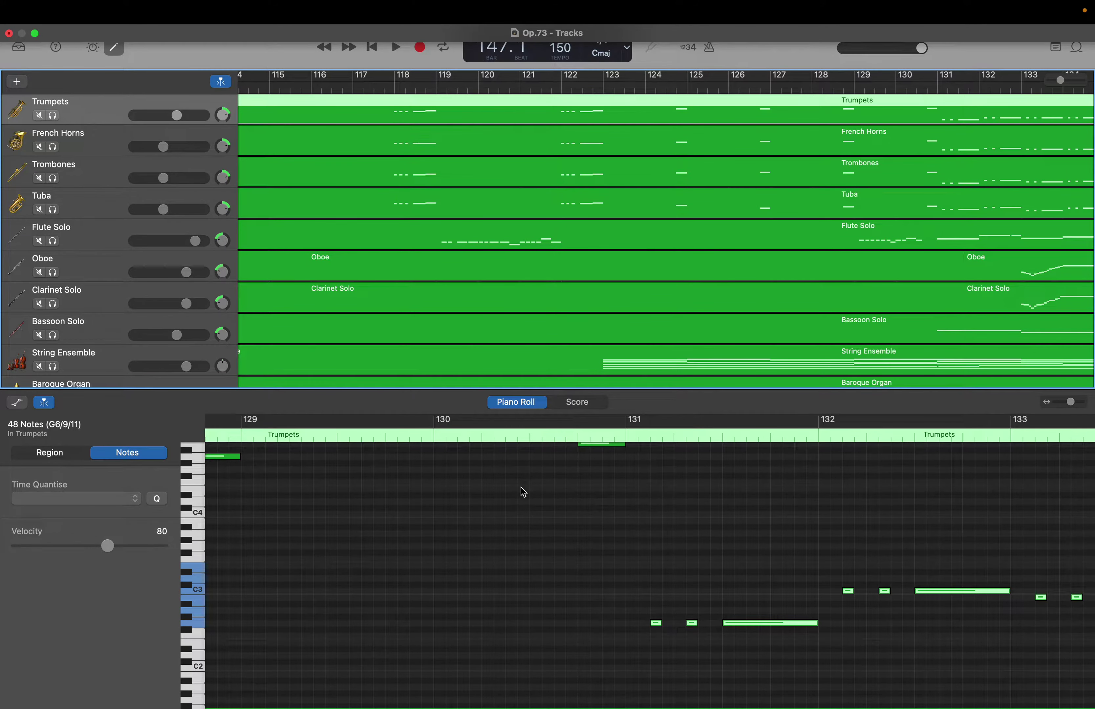
scroll(523, 491, left, 15)
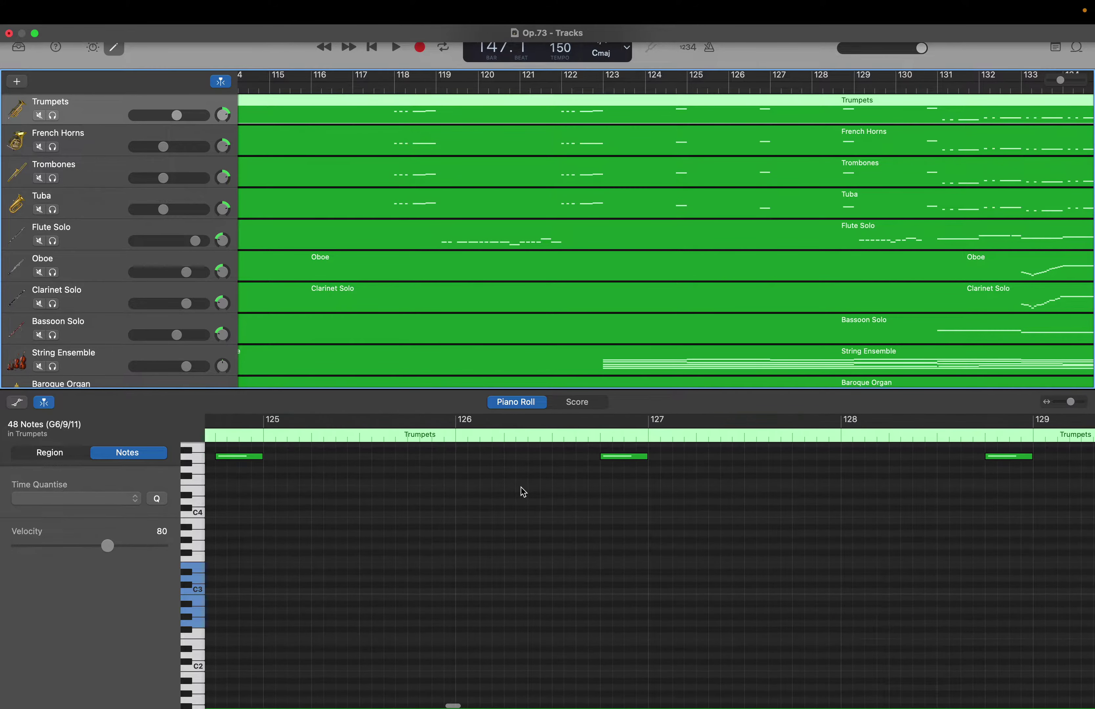
scroll(522, 490, left, 18)
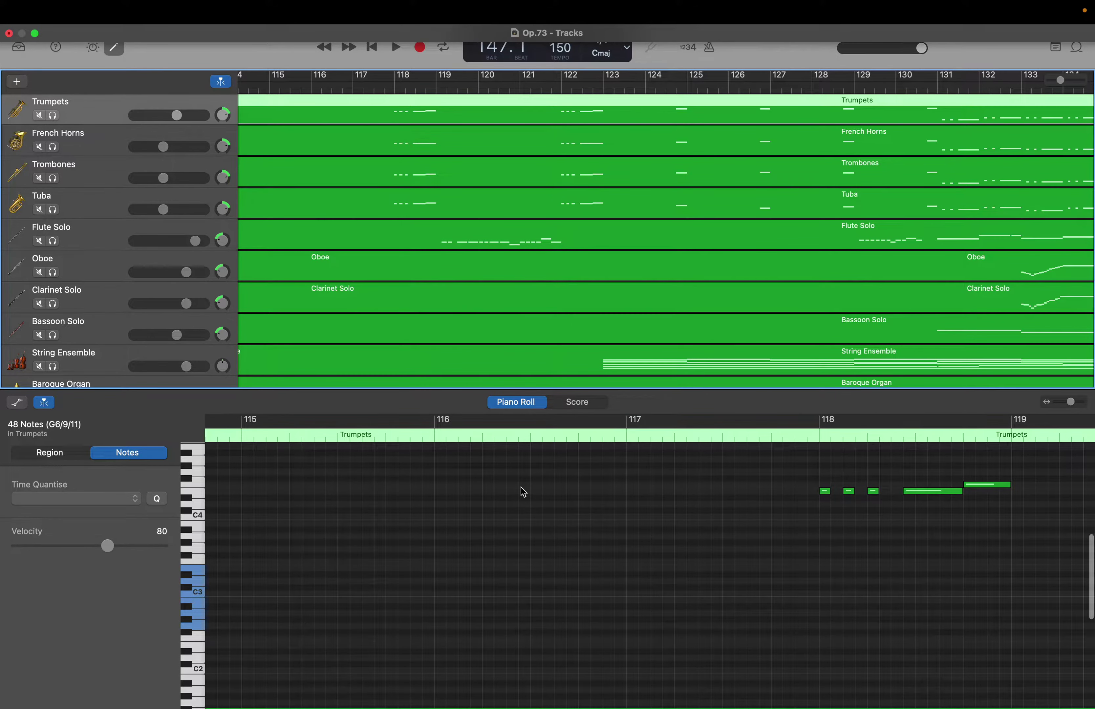
scroll(523, 491, left, 20)
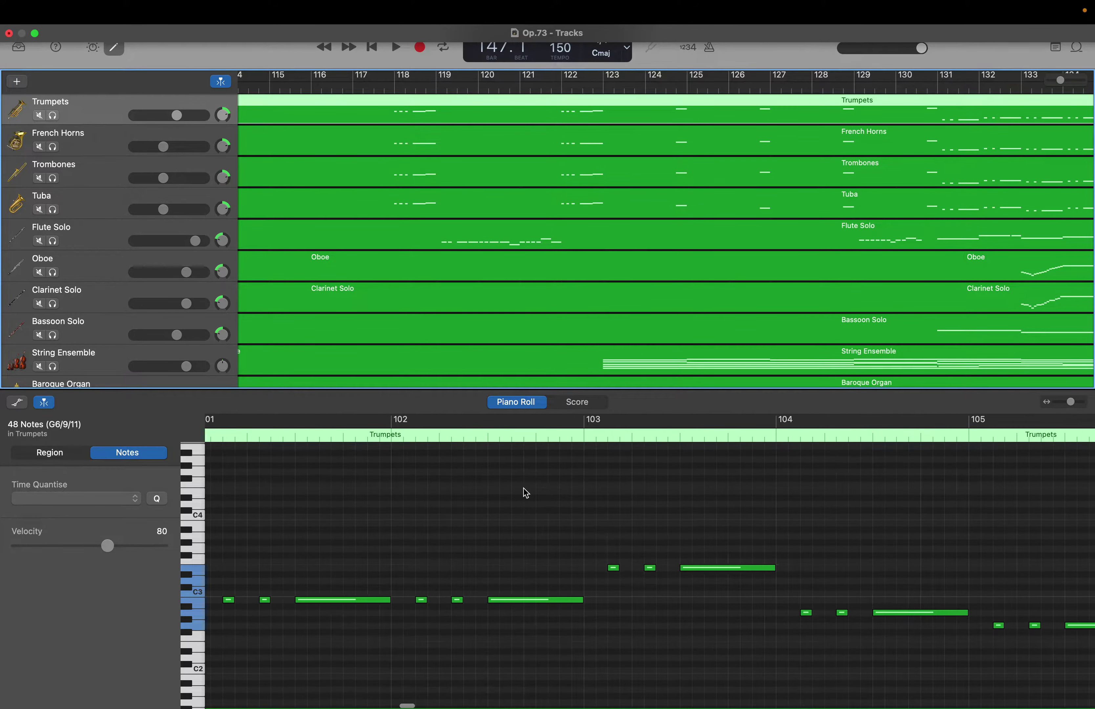
scroll(525, 492, left, 15)
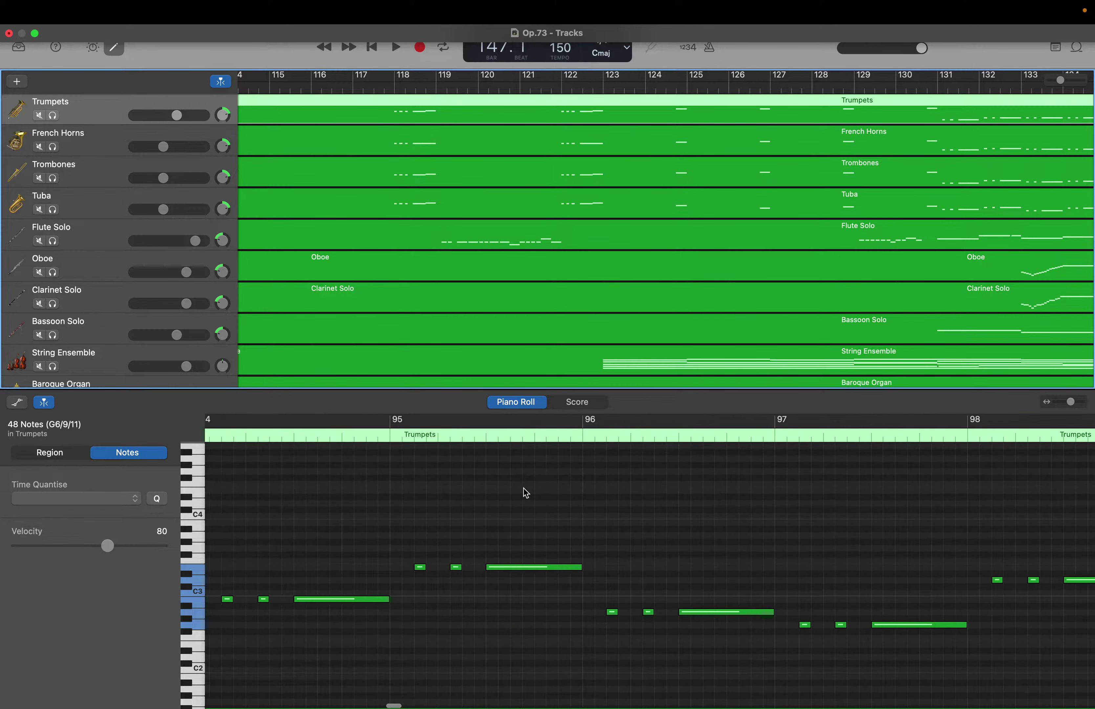
scroll(526, 493, left, 7)
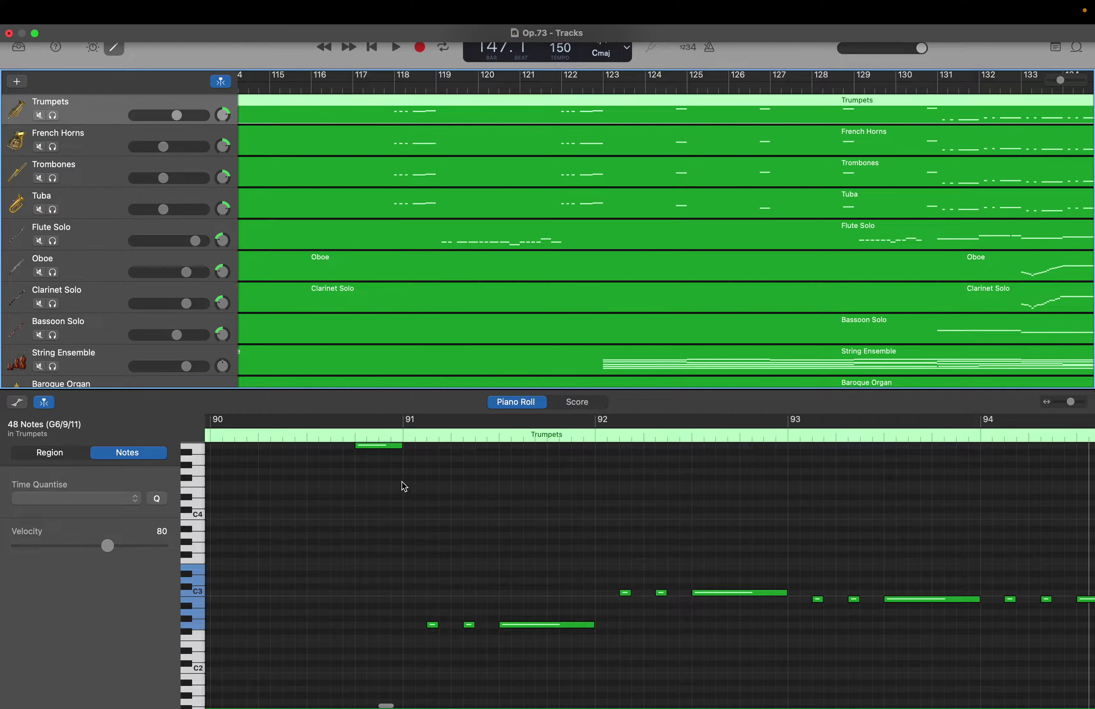
drag(412, 471, 721, 543)
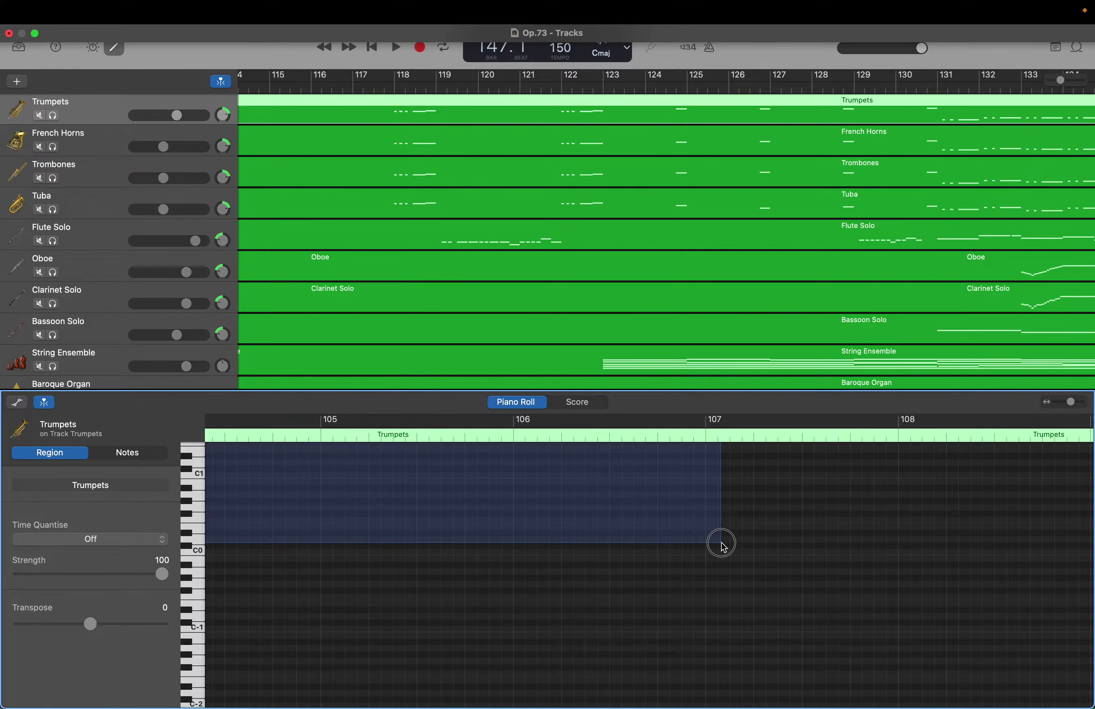
drag(704, 541, 722, 546)
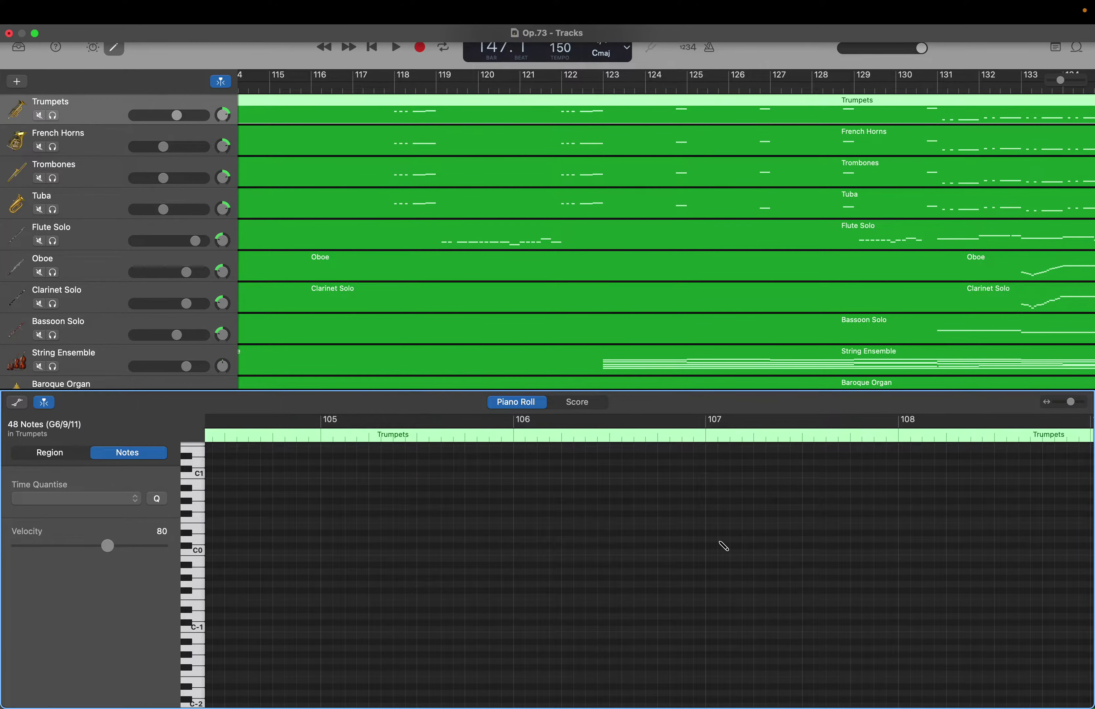
key(End)
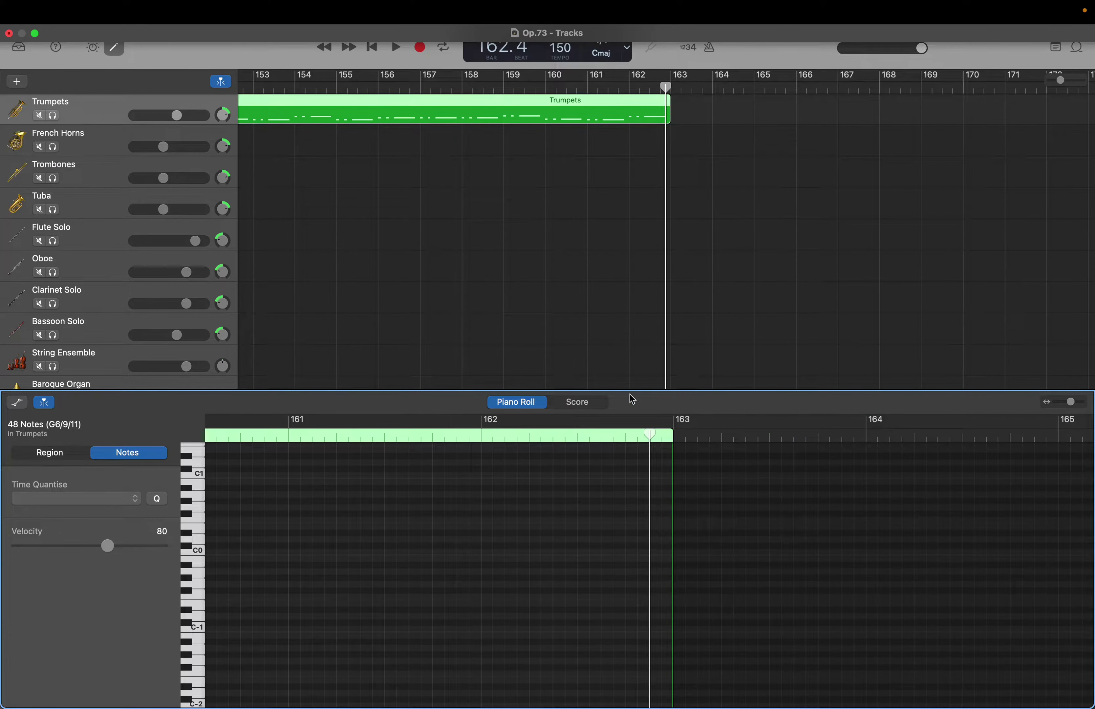
Shift the pasted Trumpets notes slightly later so the first note starts just after the bar 147 line, as in bar 91.
scroll(427, 233, left, 10)
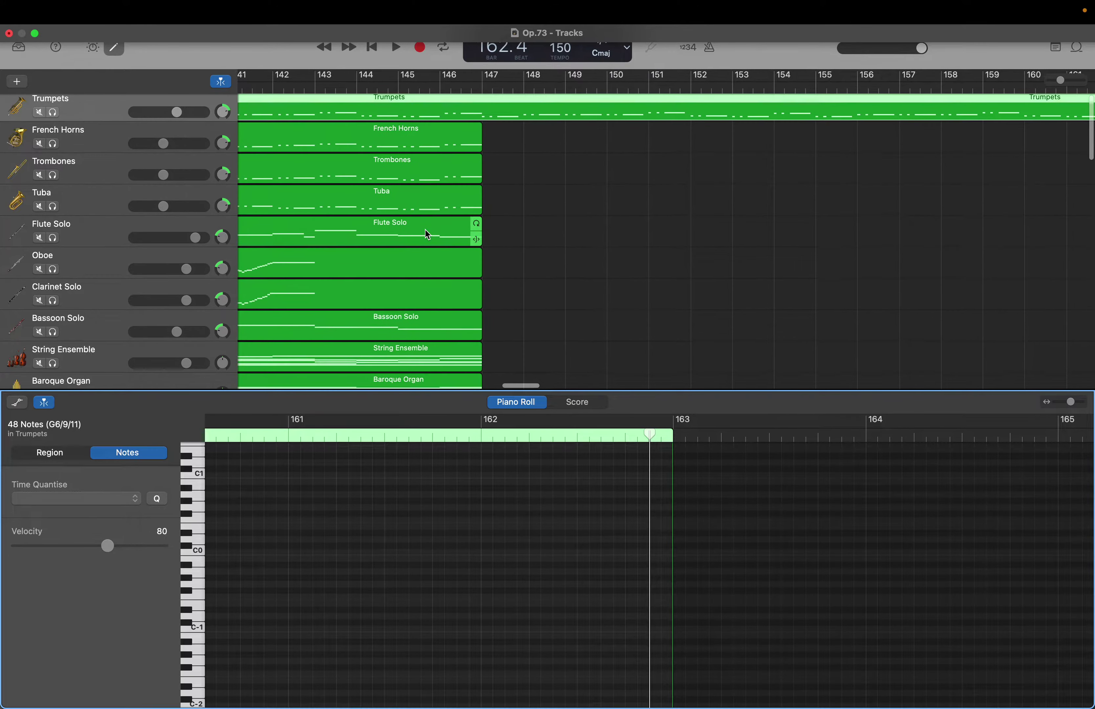
scroll(426, 233, right, 3)
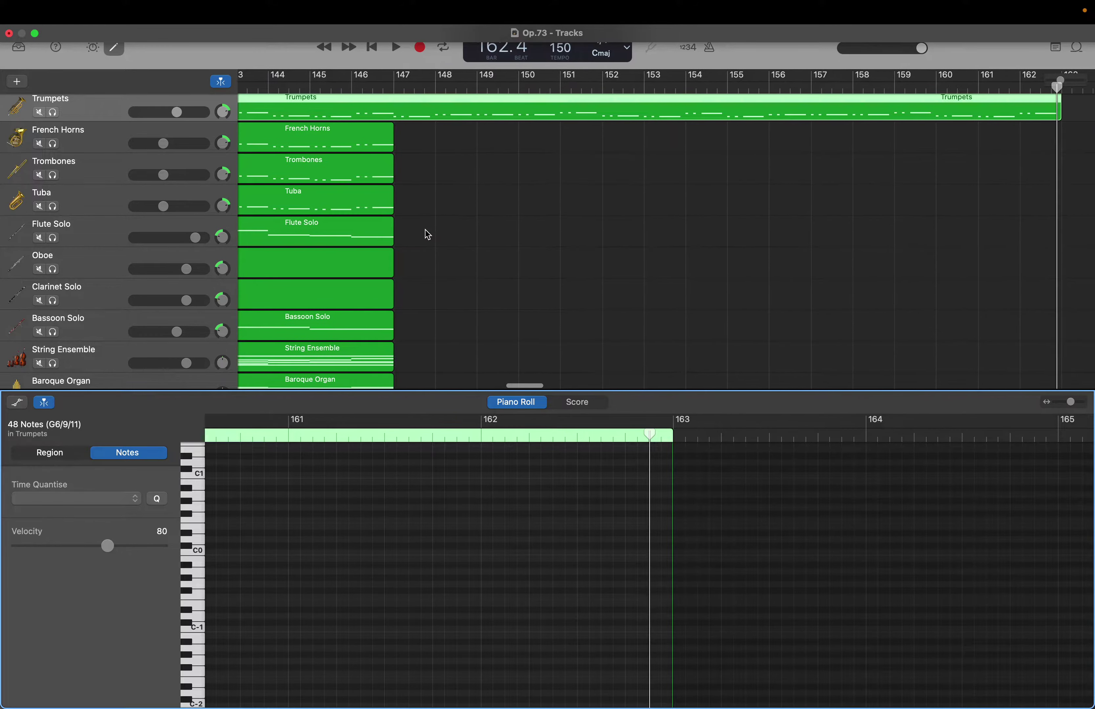
click(1035, 88)
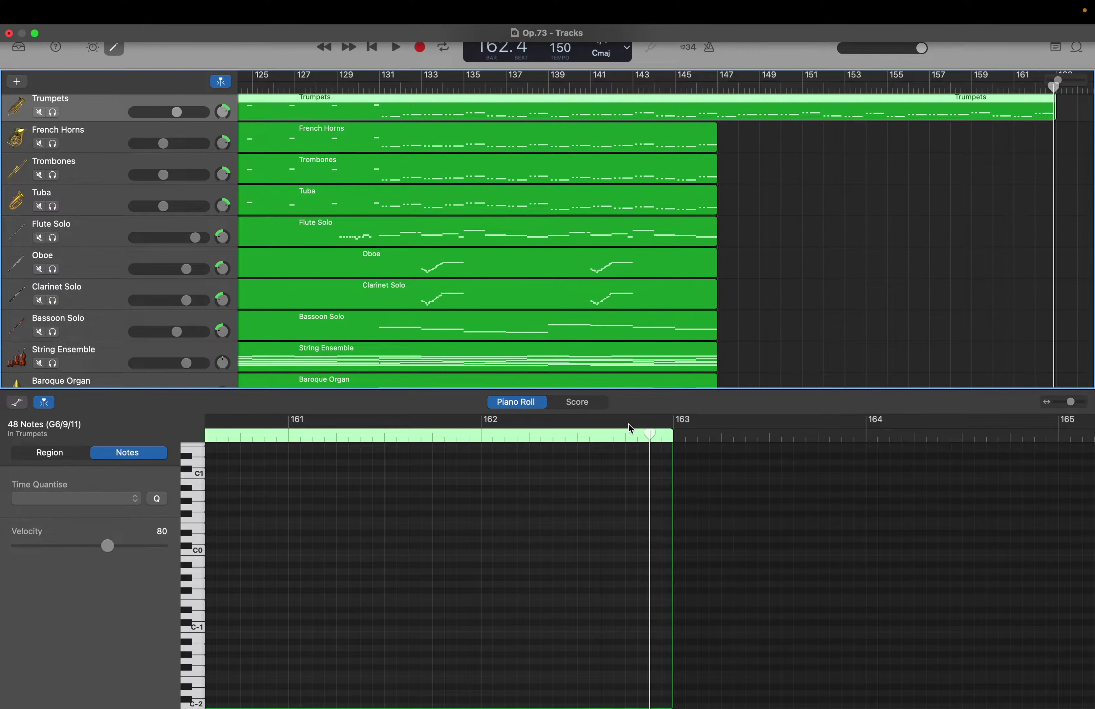
scroll(525, 550, left, 5)
scroll(522, 550, up, 10)
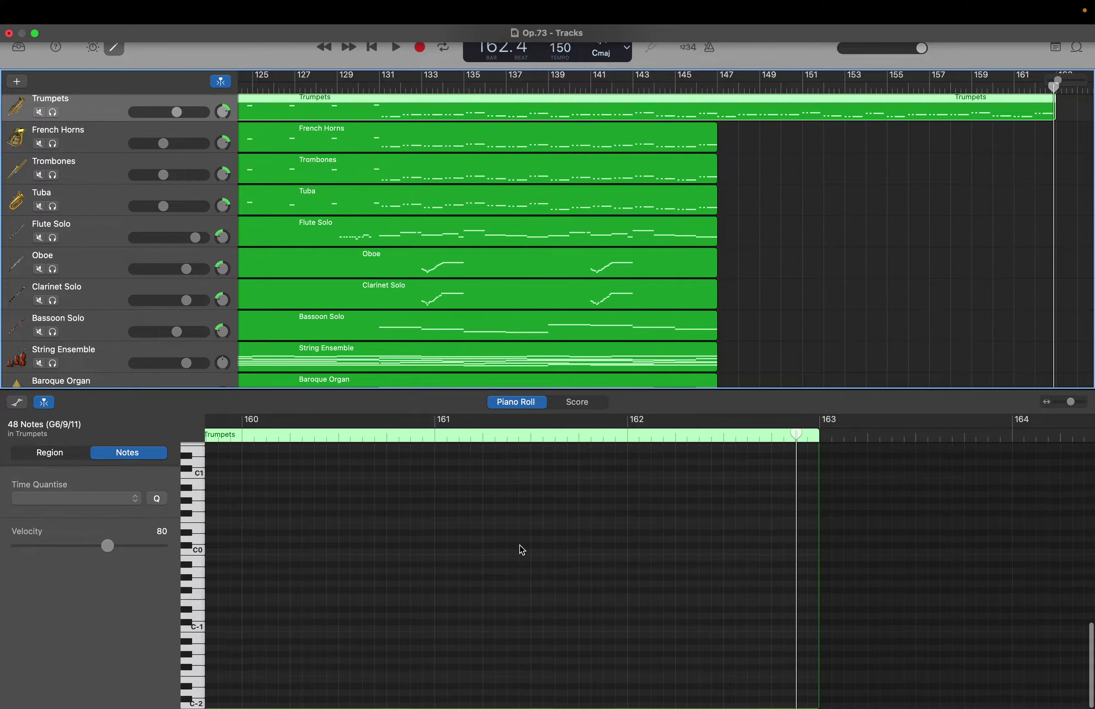
scroll(521, 549, up, 3)
scroll(522, 549, left, 5)
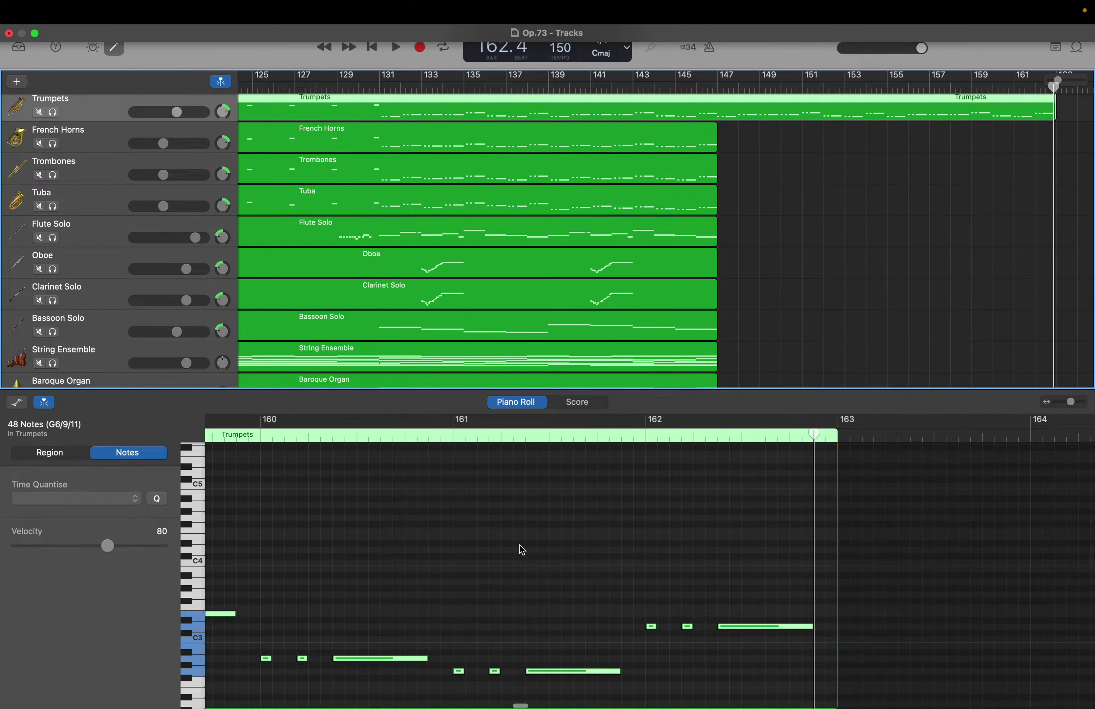
scroll(574, 549, left, 15)
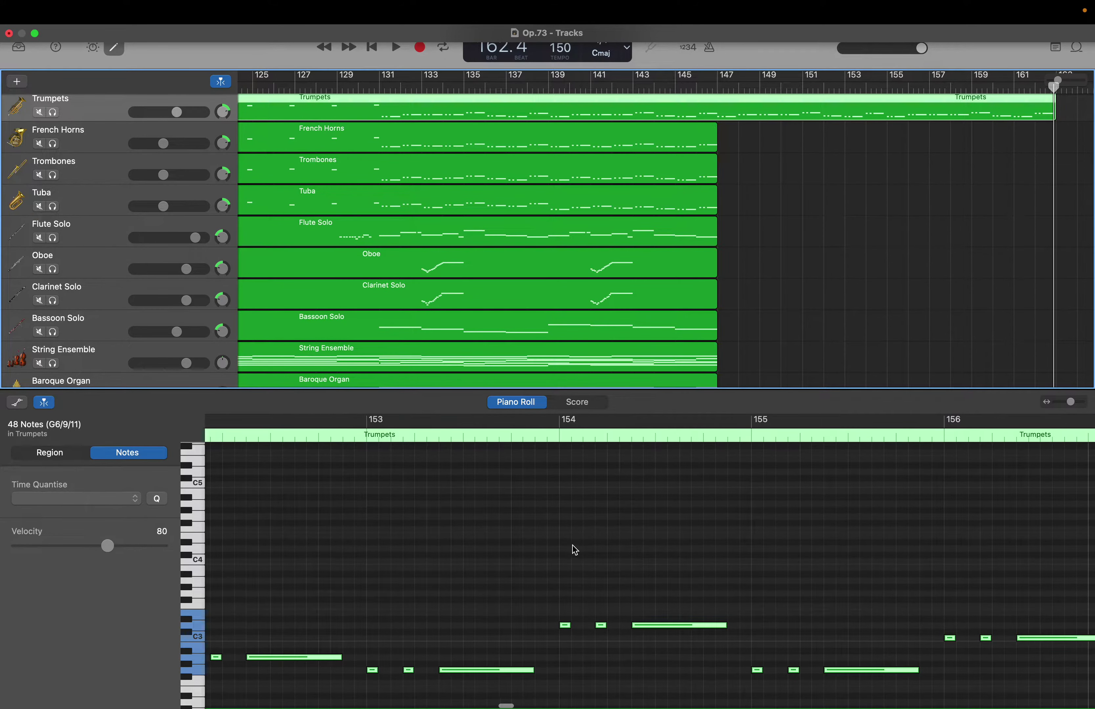
scroll(573, 545, left, 18)
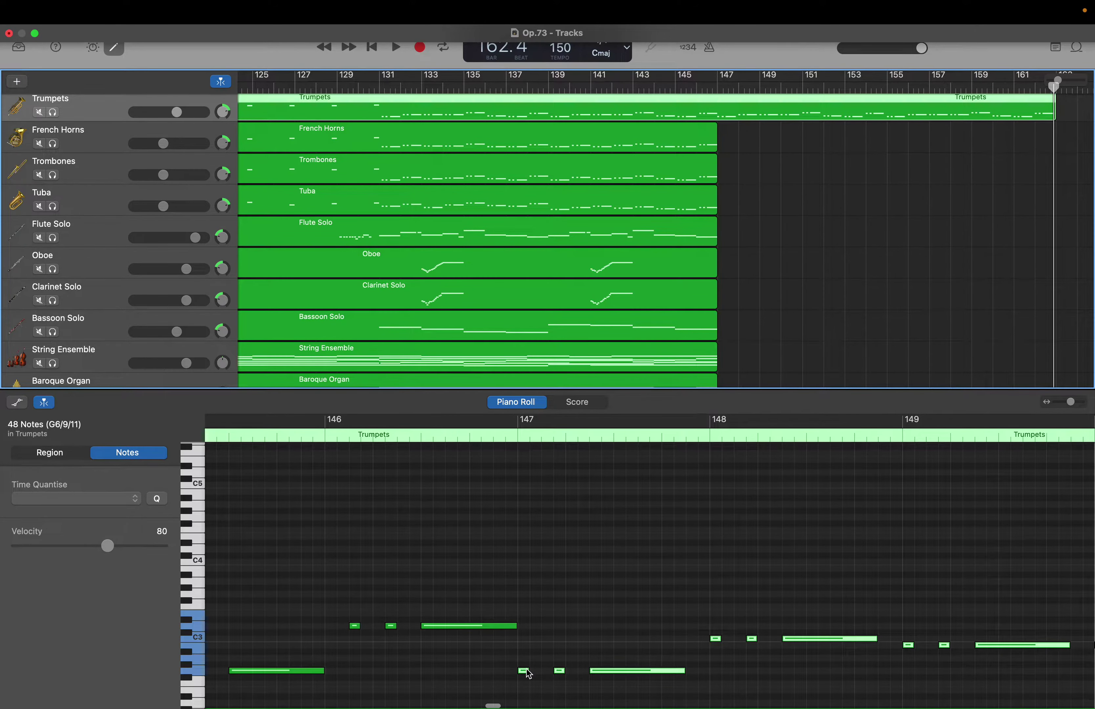
drag(529, 673, 553, 674)
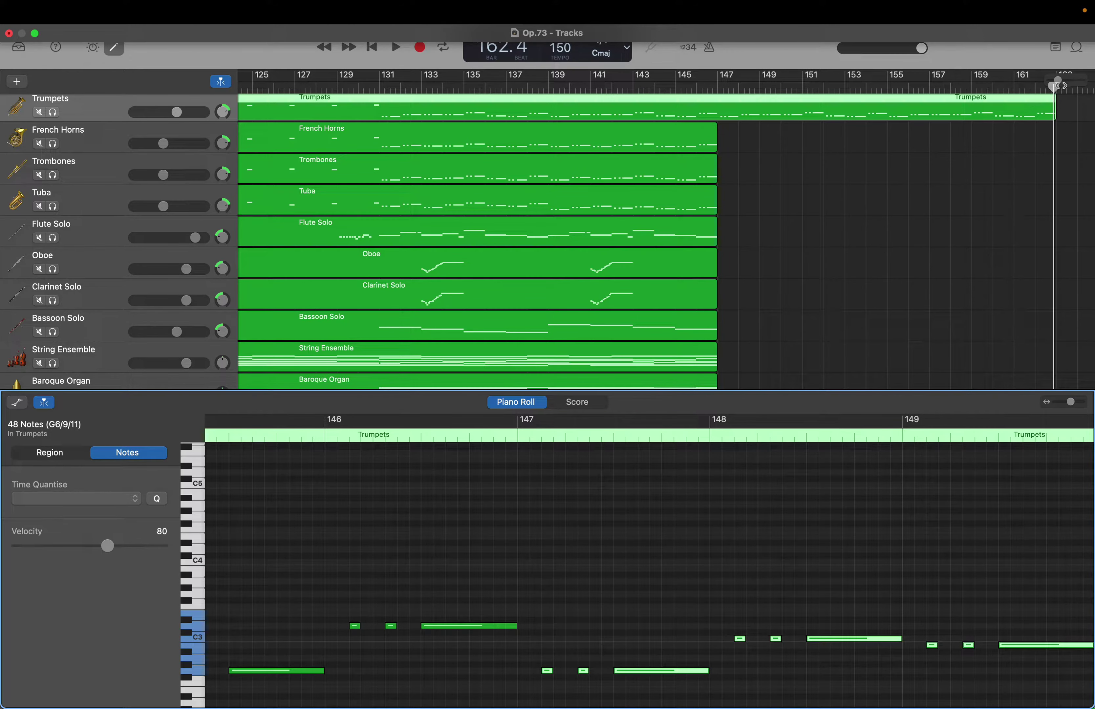
Copy the French Horns notes from bars 91 to 106 and paste them at the first pasted trumpet note in bar 147.
scroll(873, 101, up, 3)
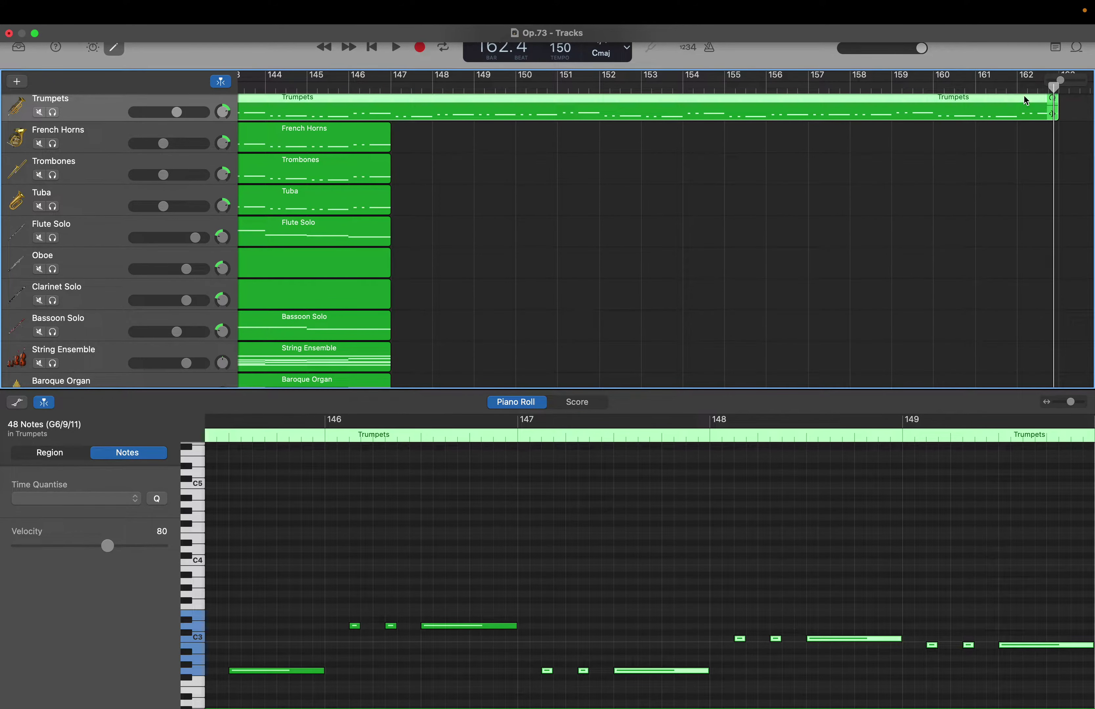
drag(1048, 93, 397, 133)
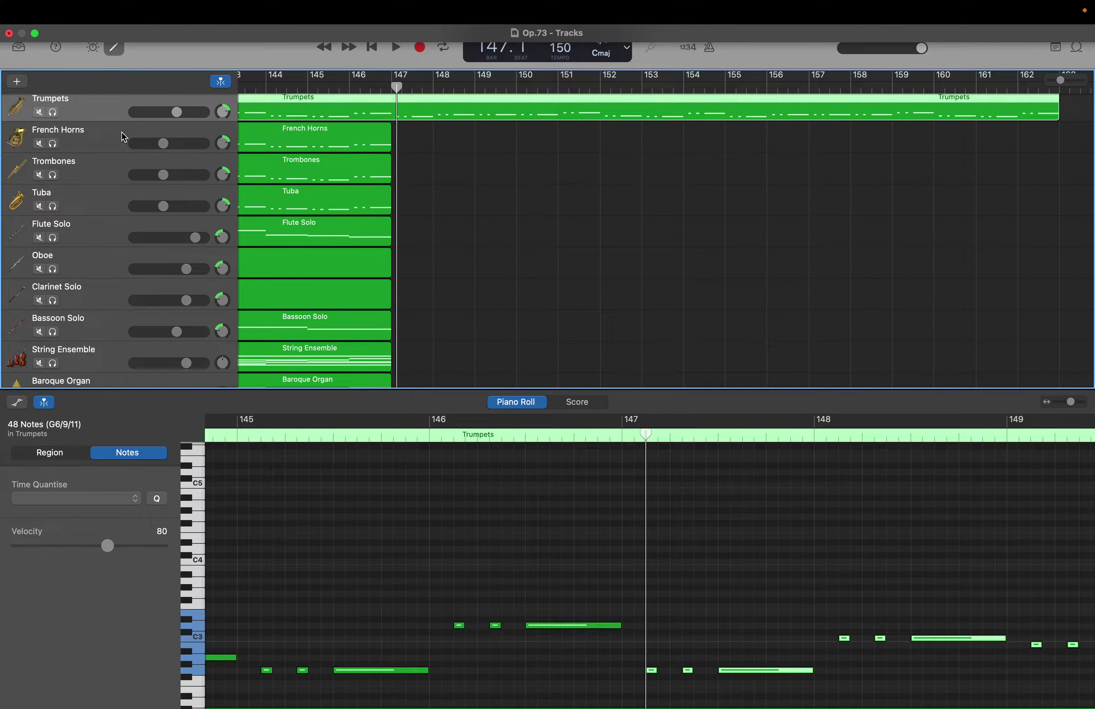
click(102, 140)
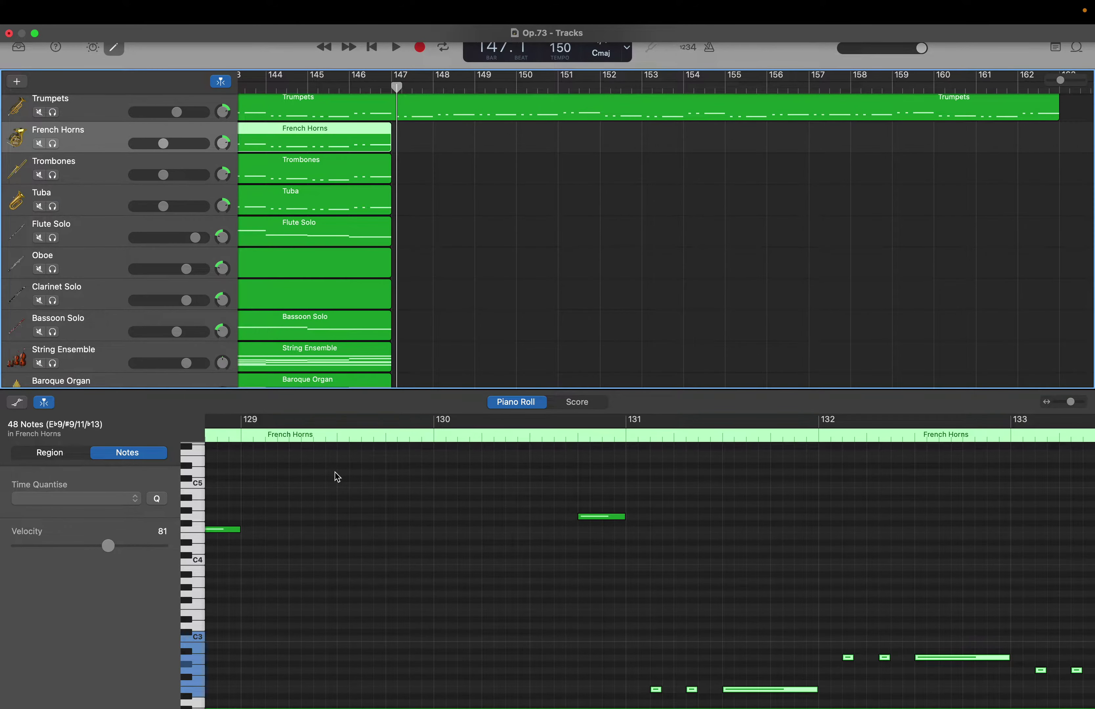
scroll(334, 472, left, 10)
scroll(334, 472, left, 15)
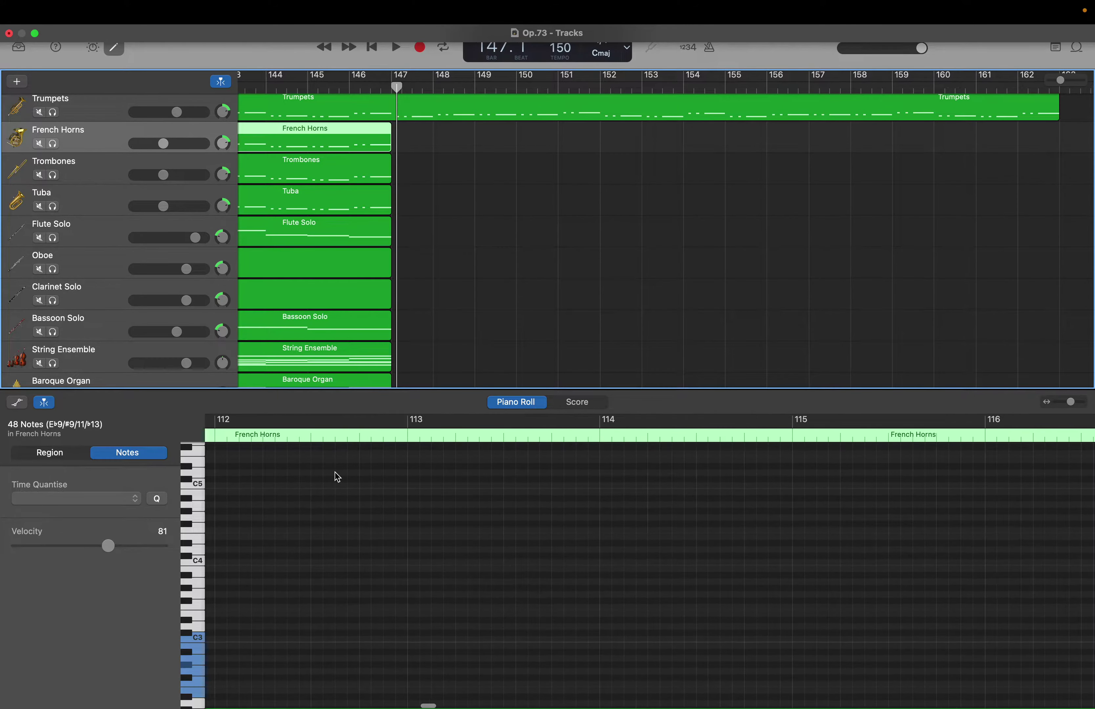
scroll(336, 476, left, 10)
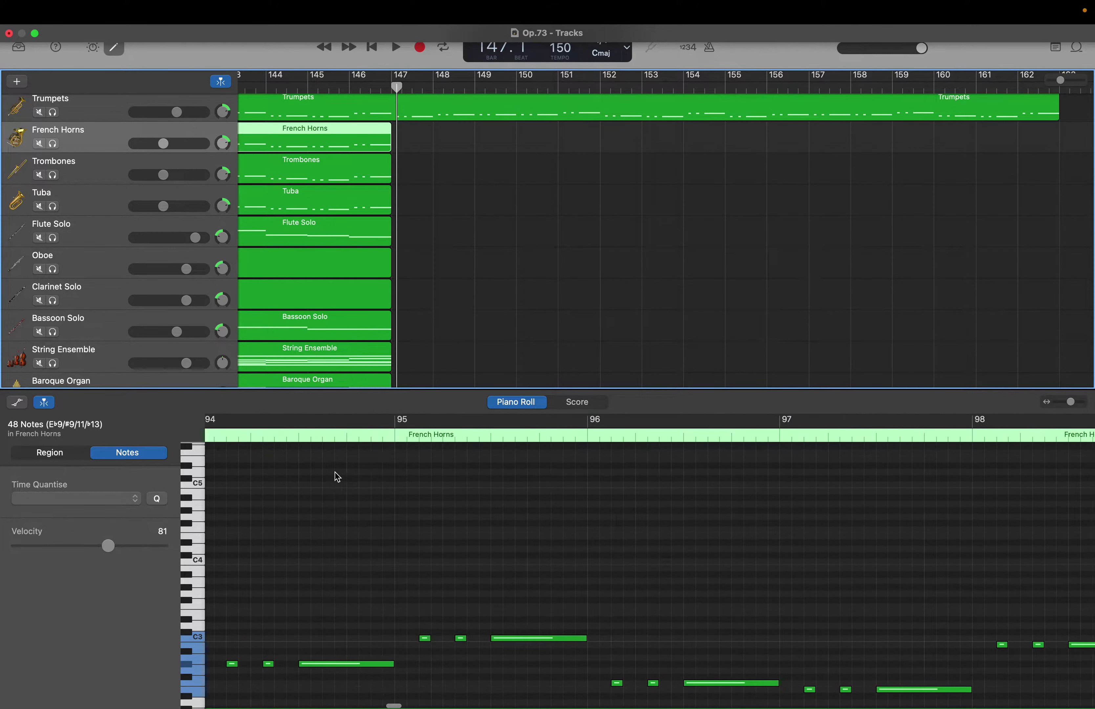
scroll(336, 477, left, 5)
scroll(336, 476, down, 5)
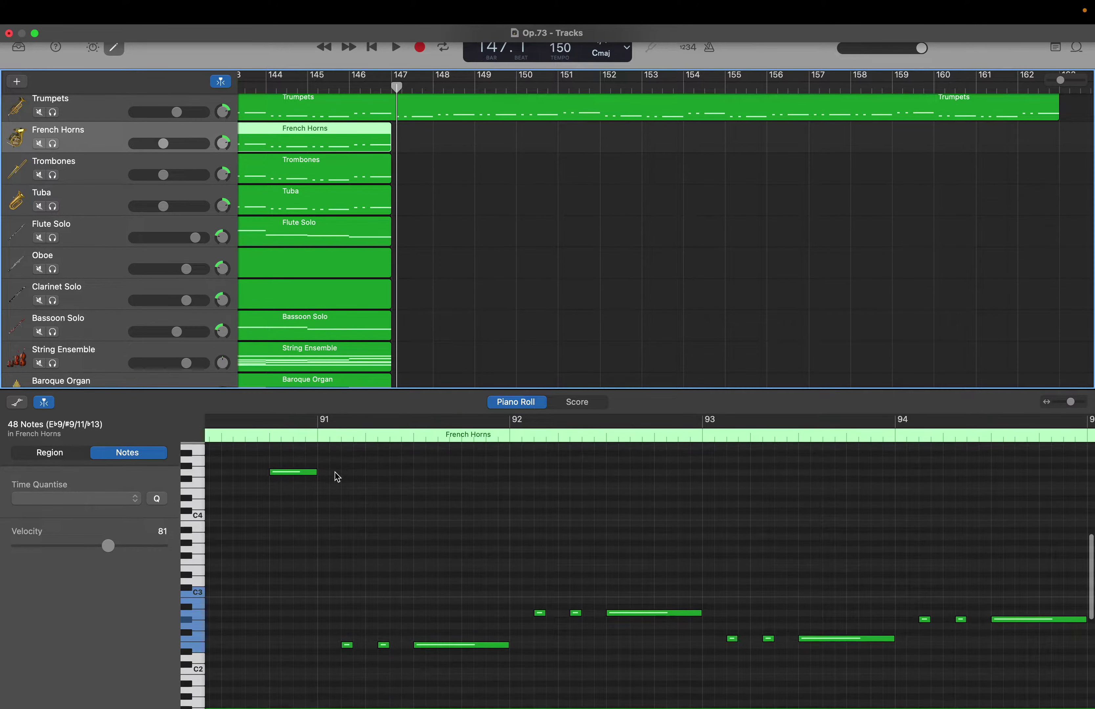
click(336, 477)
mouse_move(336, 476)
mouse_down()
mouse_move(325, 670)
mouse_move(489, 659)
mouse_move(659, 672)
mouse_move(1087, 646)
mouse_move(1087, 631)
mouse_move(1087, 648)
mouse_up()
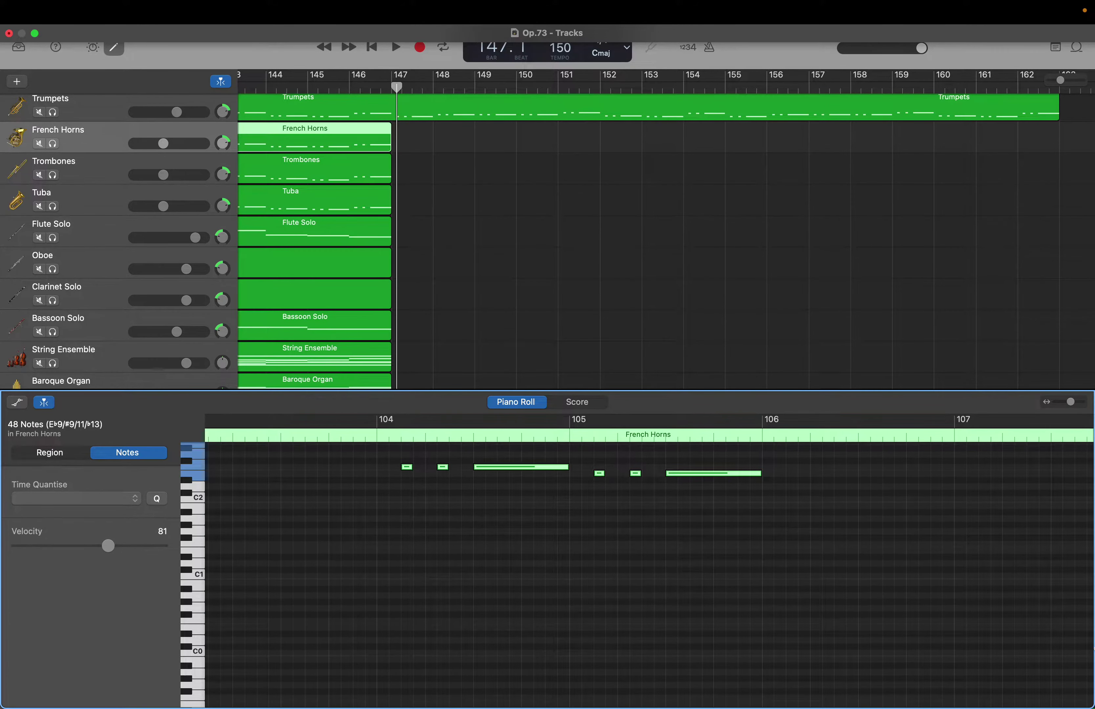
key(super+v)
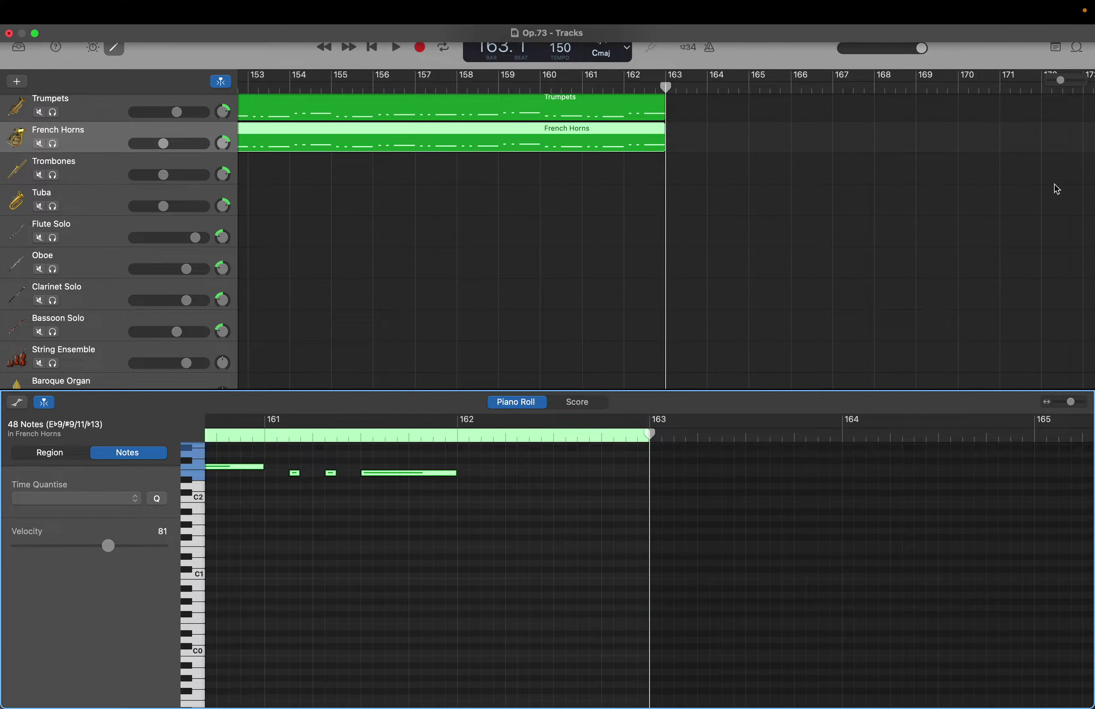
Copy the Trombones notes from bars 91 to 106 and paste them just after the bar 147 line, level with the pasted horn notes.
drag(665, 86, 368, 88)
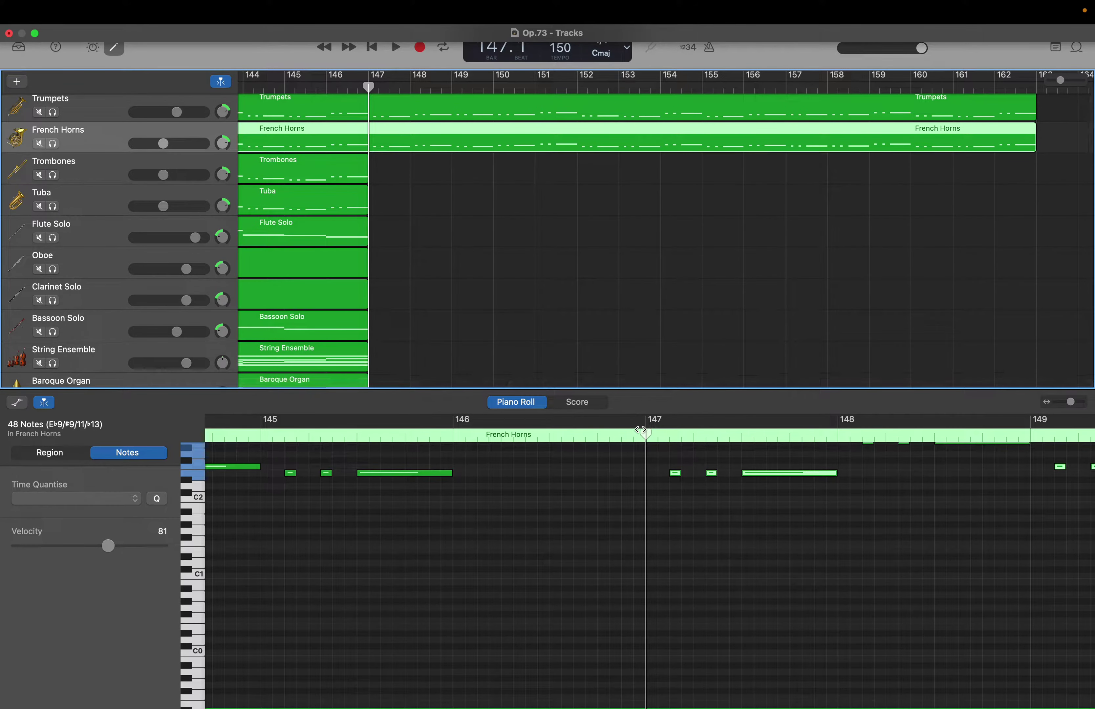
drag(646, 432, 669, 432)
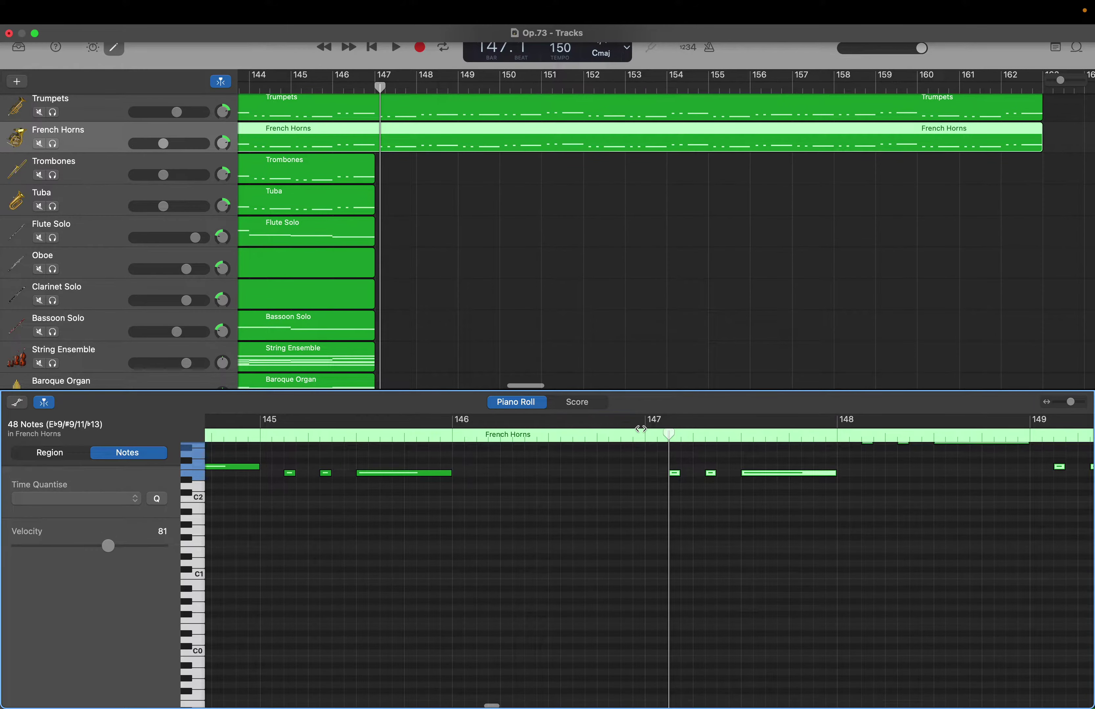
click(89, 180)
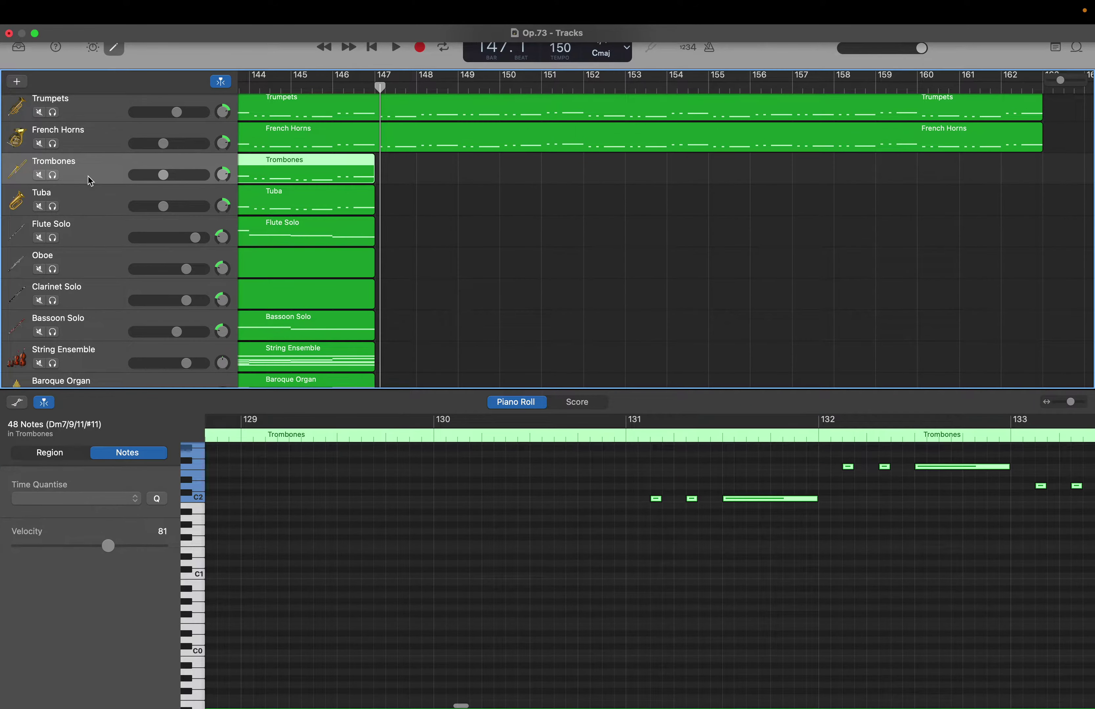
scroll(336, 516, left, 15)
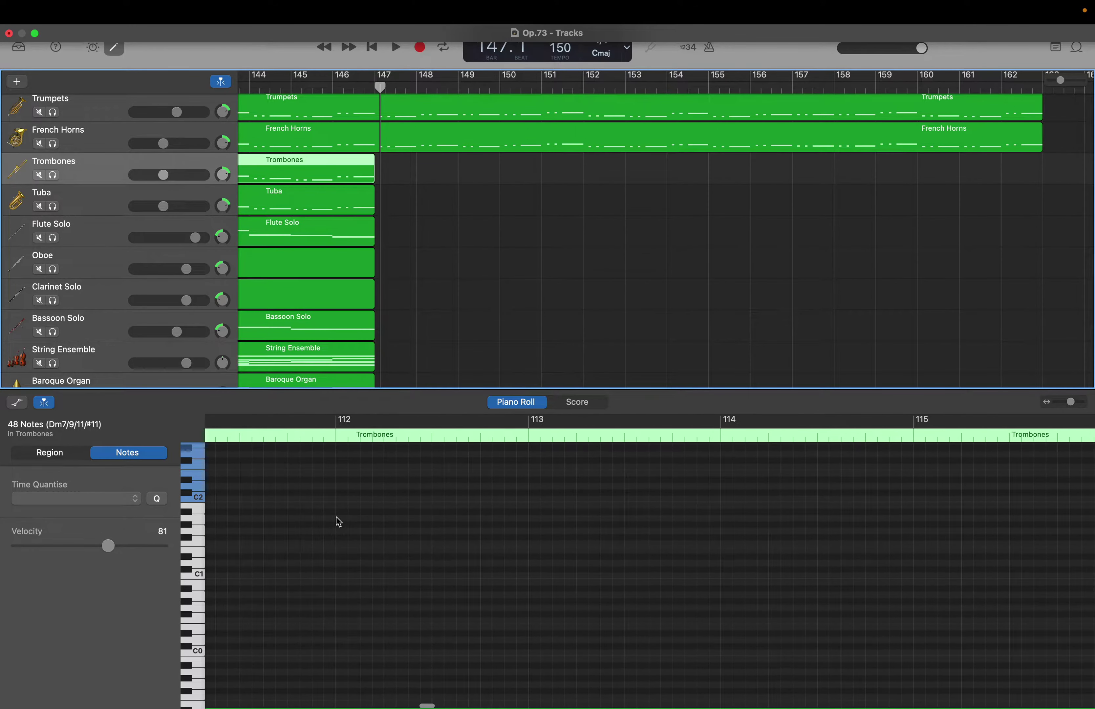
scroll(338, 521, left, 6)
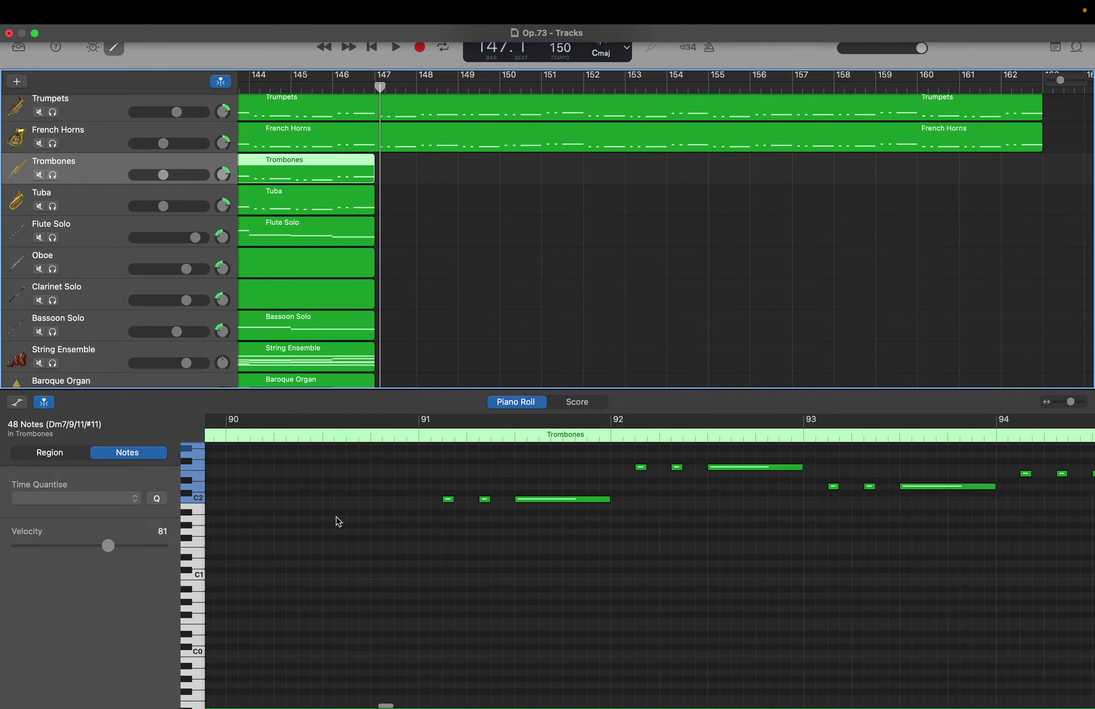
drag(505, 662, 765, 491)
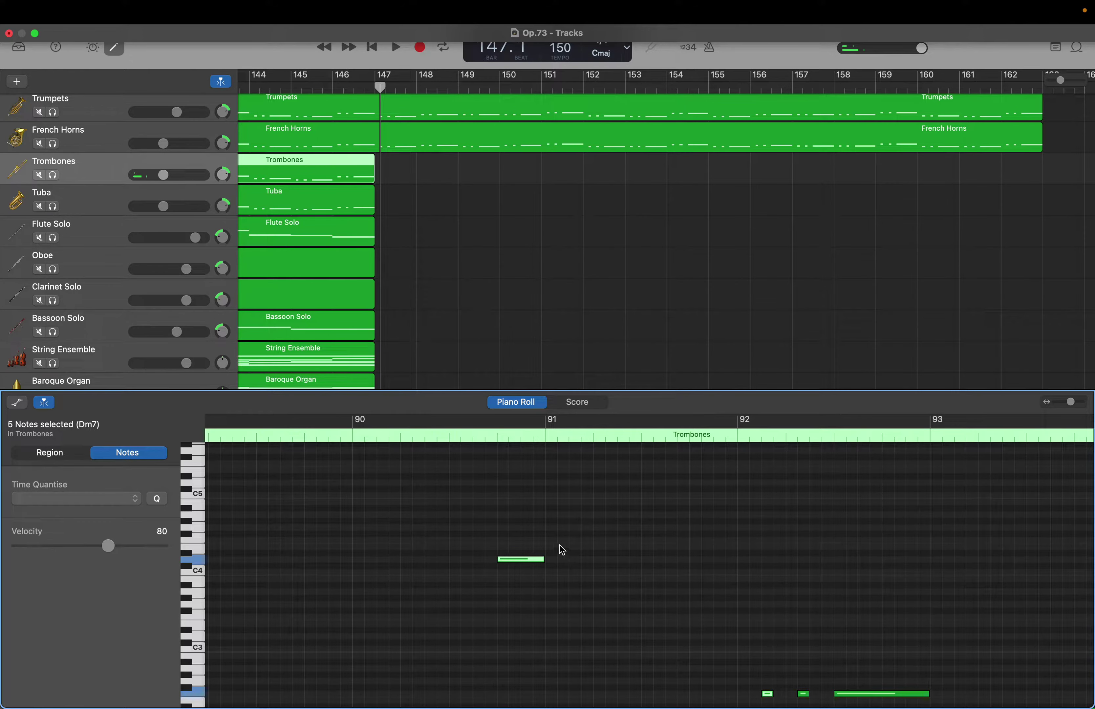
drag(561, 551, 474, 529)
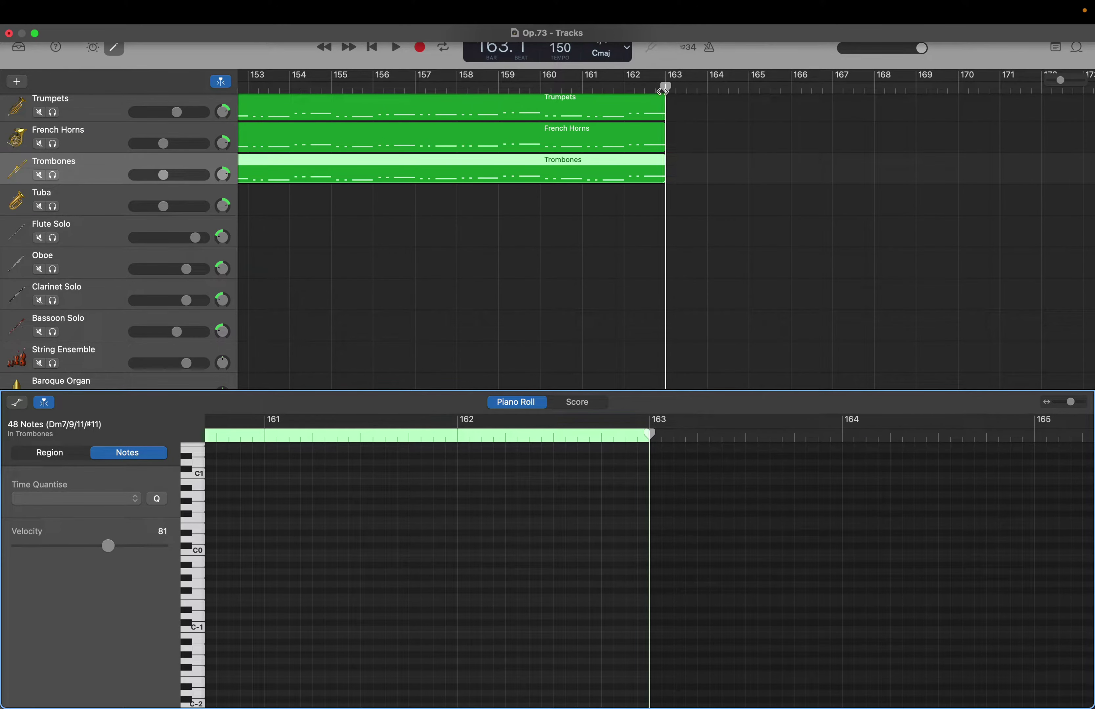
Copy the Tuba notes from bars 91 to 106 and paste them at the first pasted trombone note in bar 147.
drag(665, 89, 358, 98)
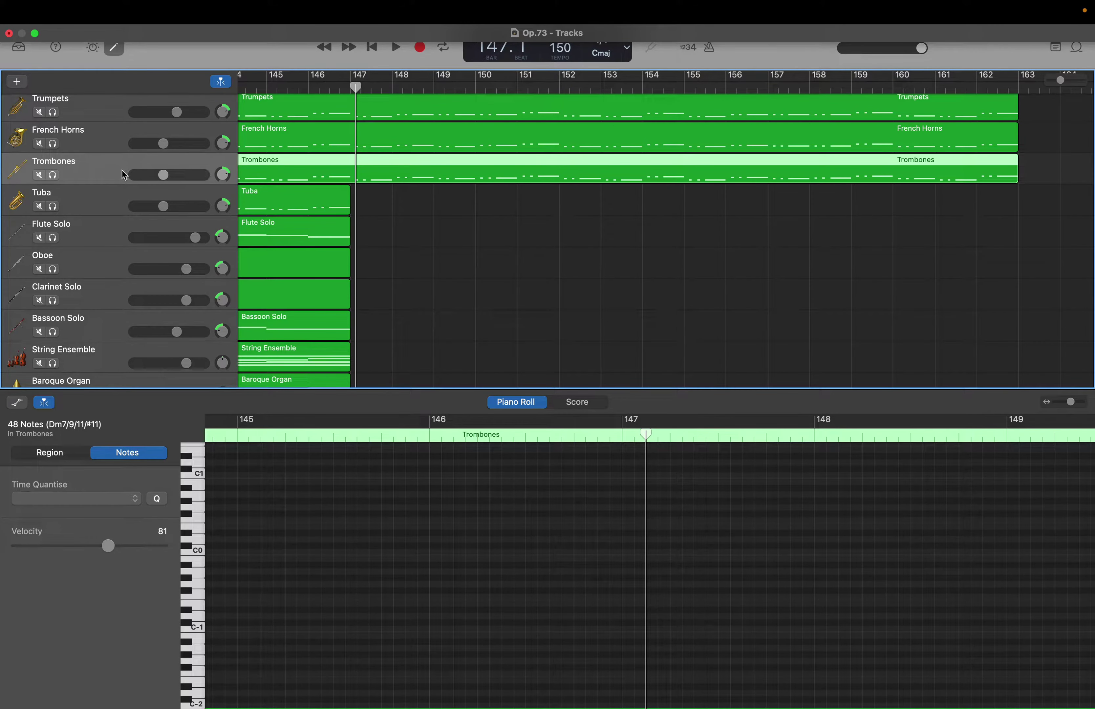
click(107, 201)
scroll(400, 501, left, 15)
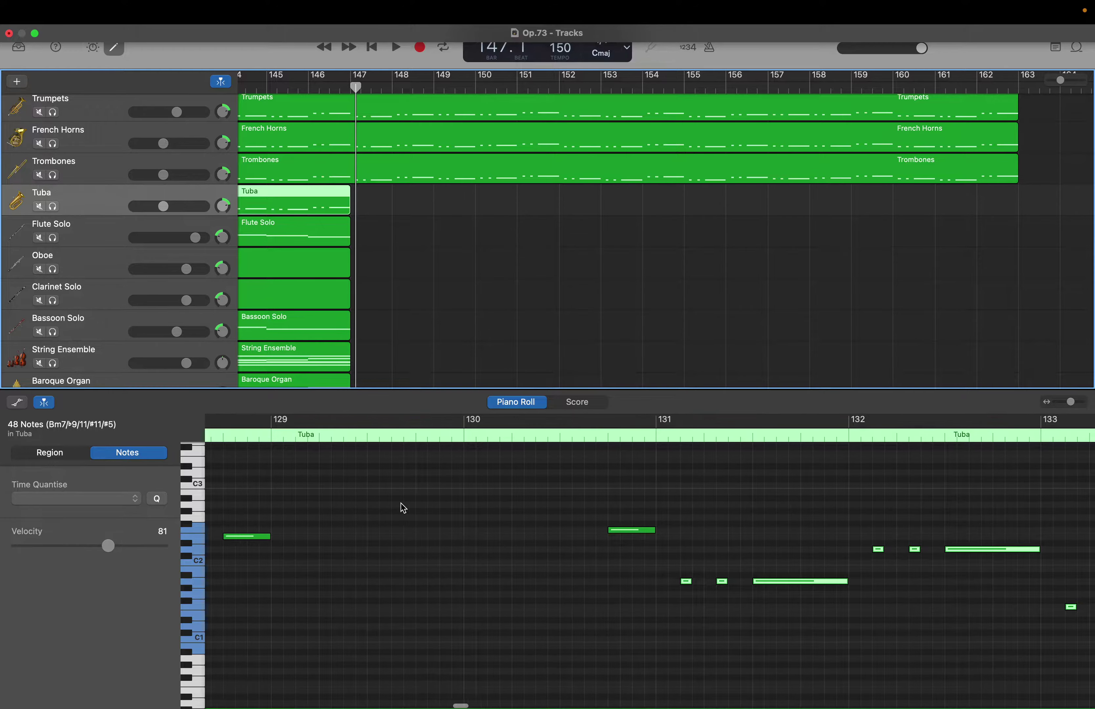
scroll(400, 503, left, 10)
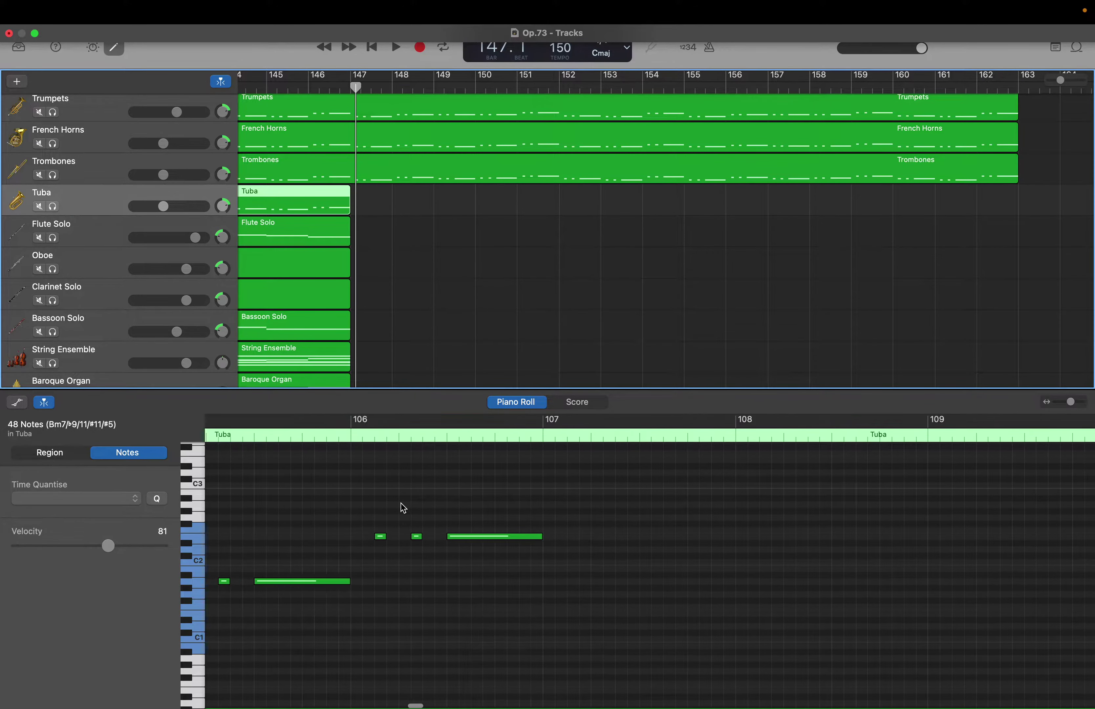
scroll(401, 502, left, 5)
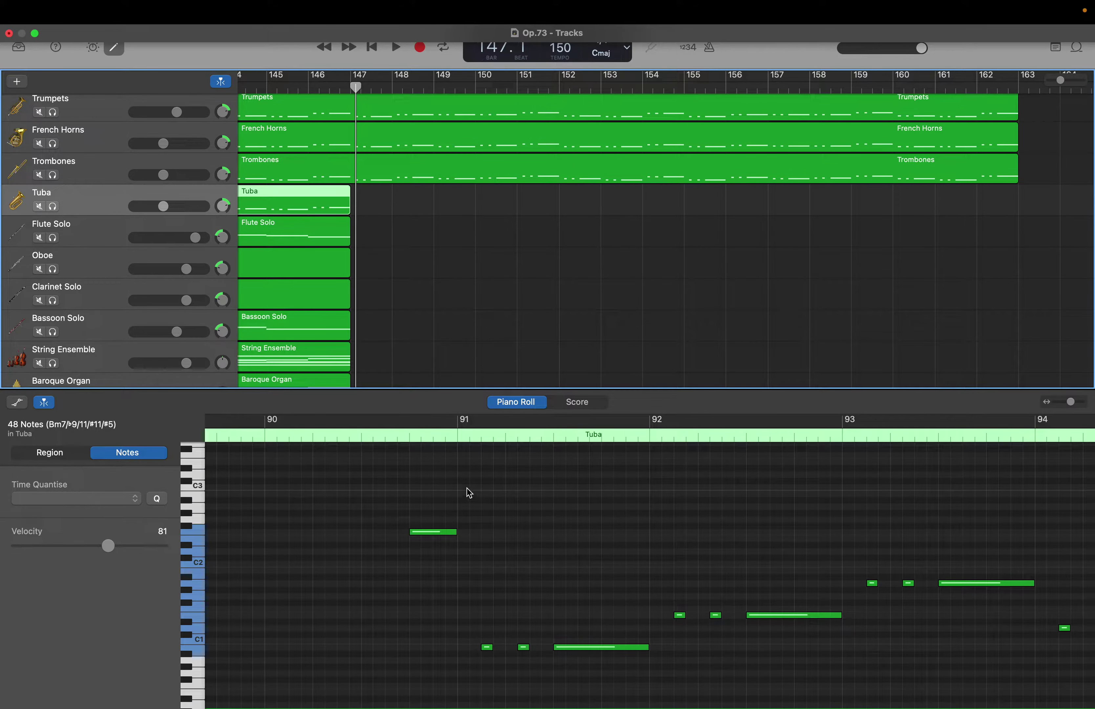
drag(466, 494, 1087, 663)
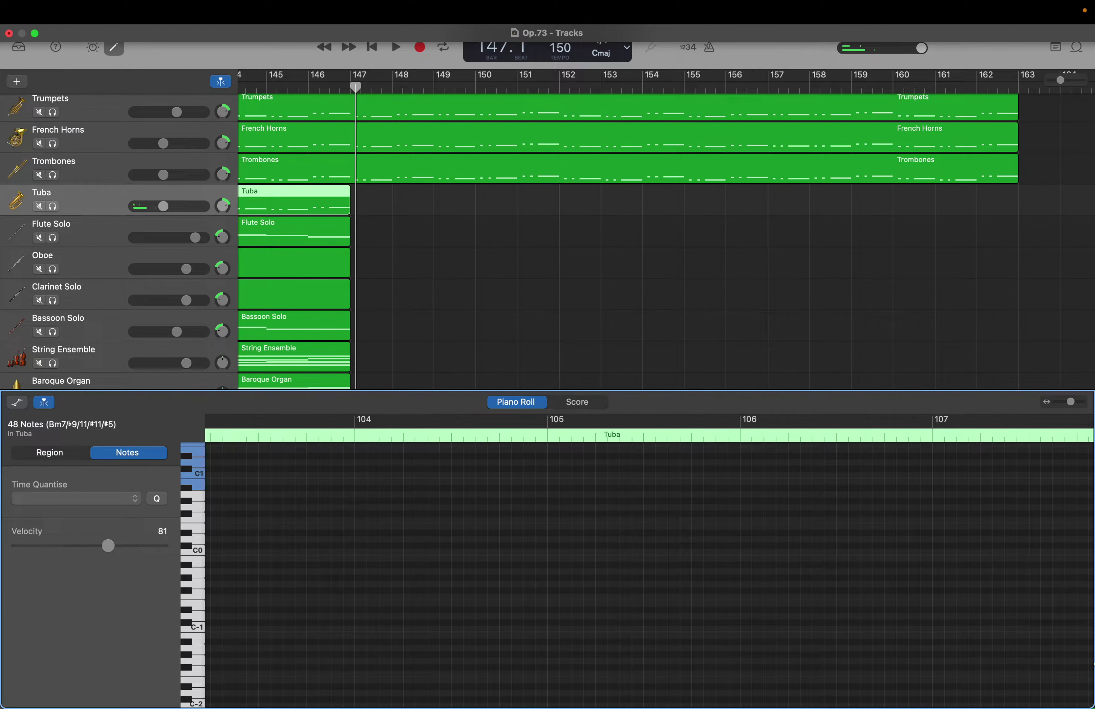
key(super+v)
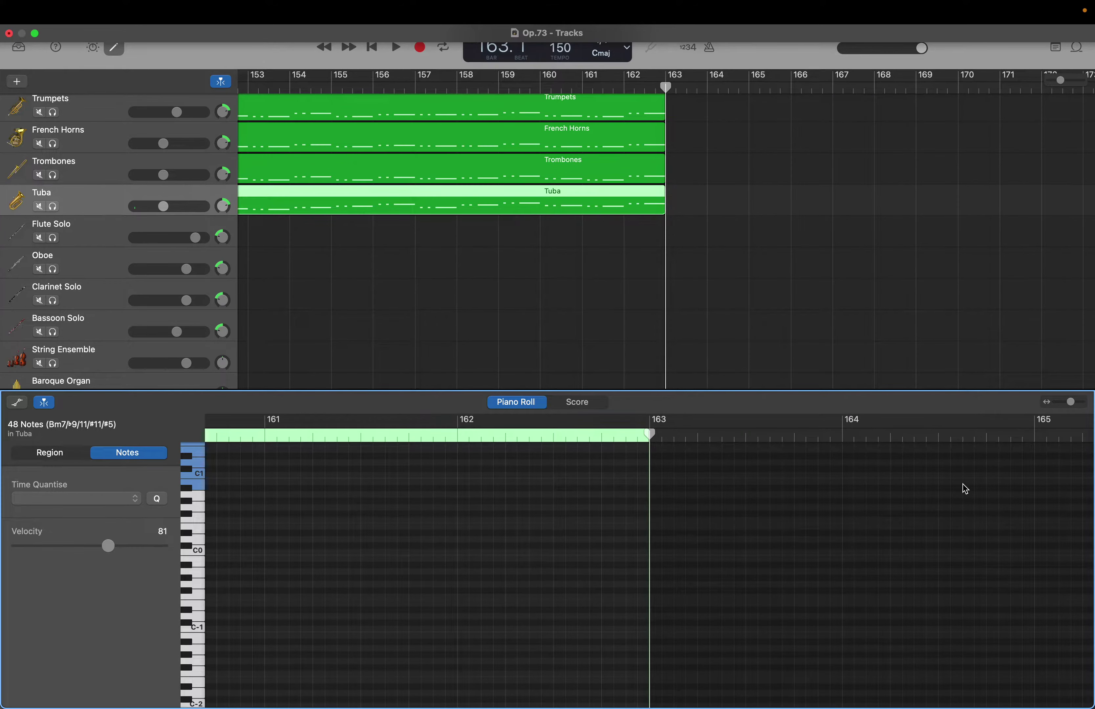
Copy the Flute Solo notes from bars 91 to 106 and paste them exactly at the start of bar 147.
scroll(801, 227, left, 5)
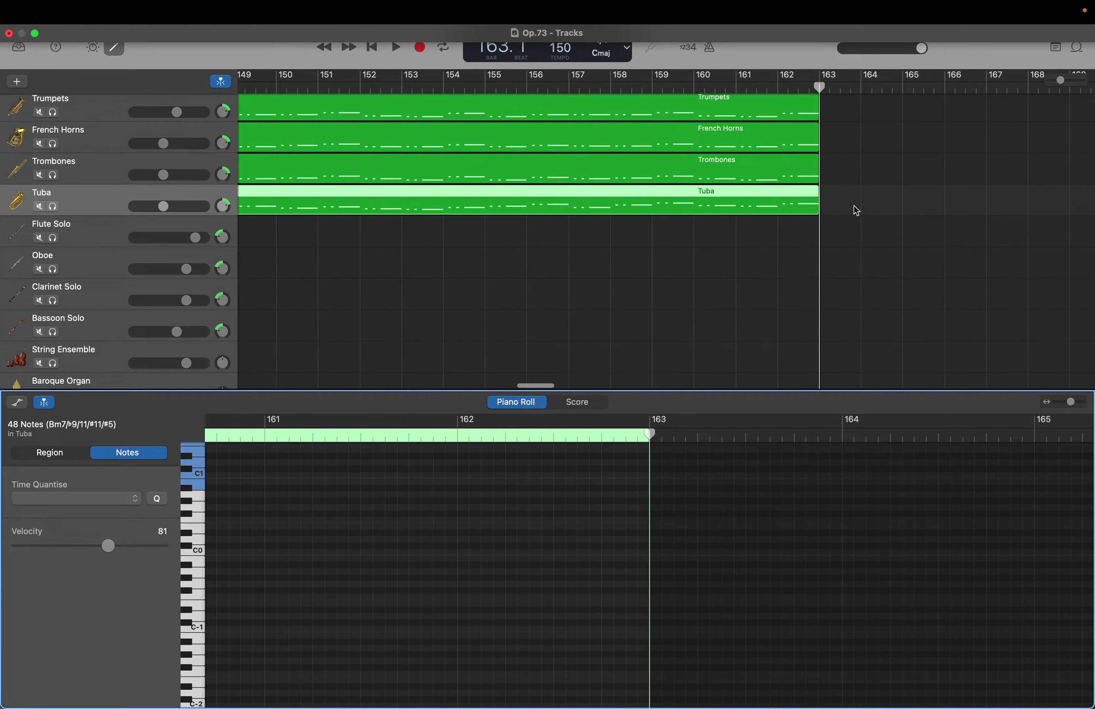
drag(819, 87, 336, 71)
scroll(340, 74, left, 3)
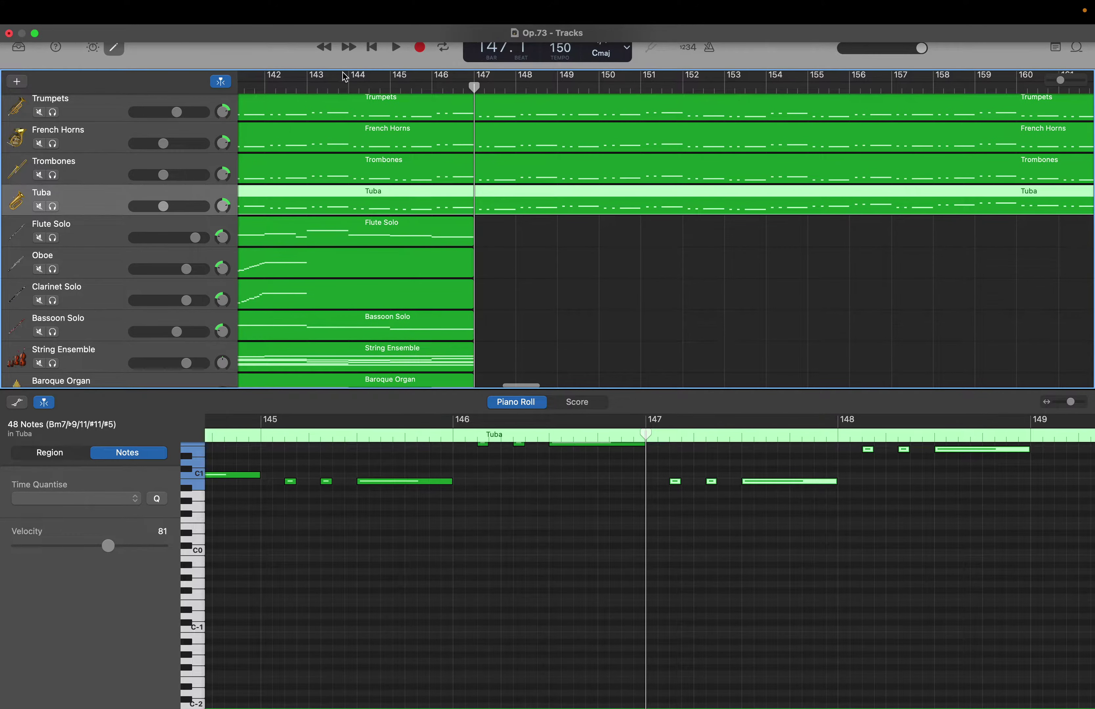
scroll(437, 489, left, 3)
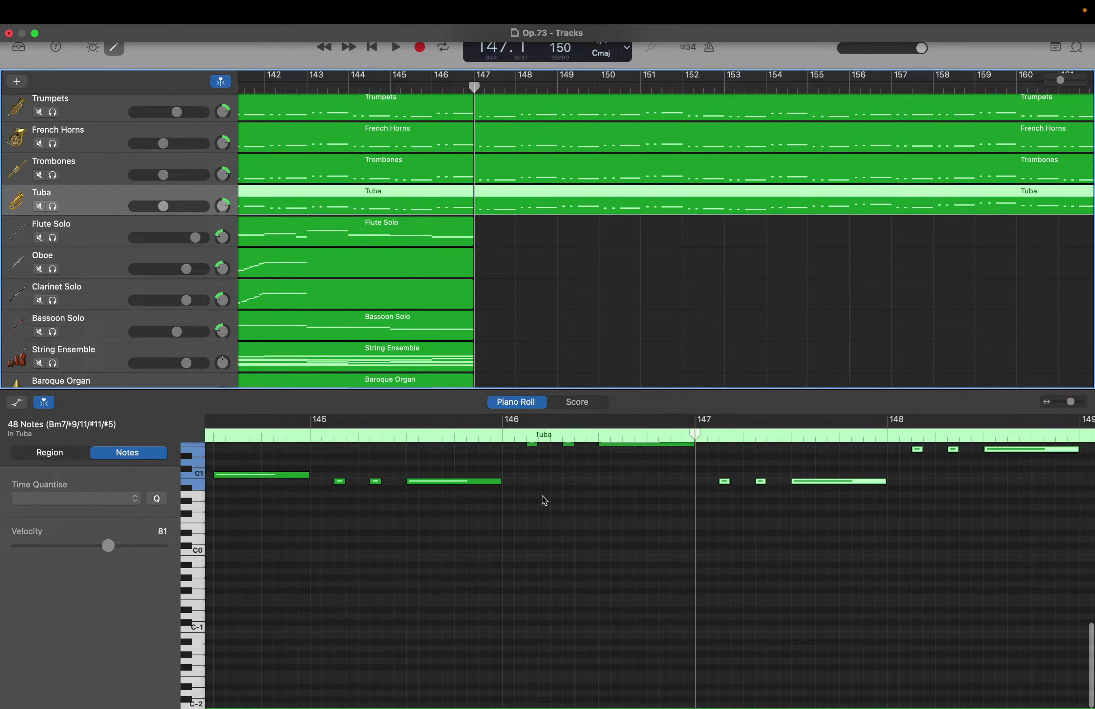
click(572, 517)
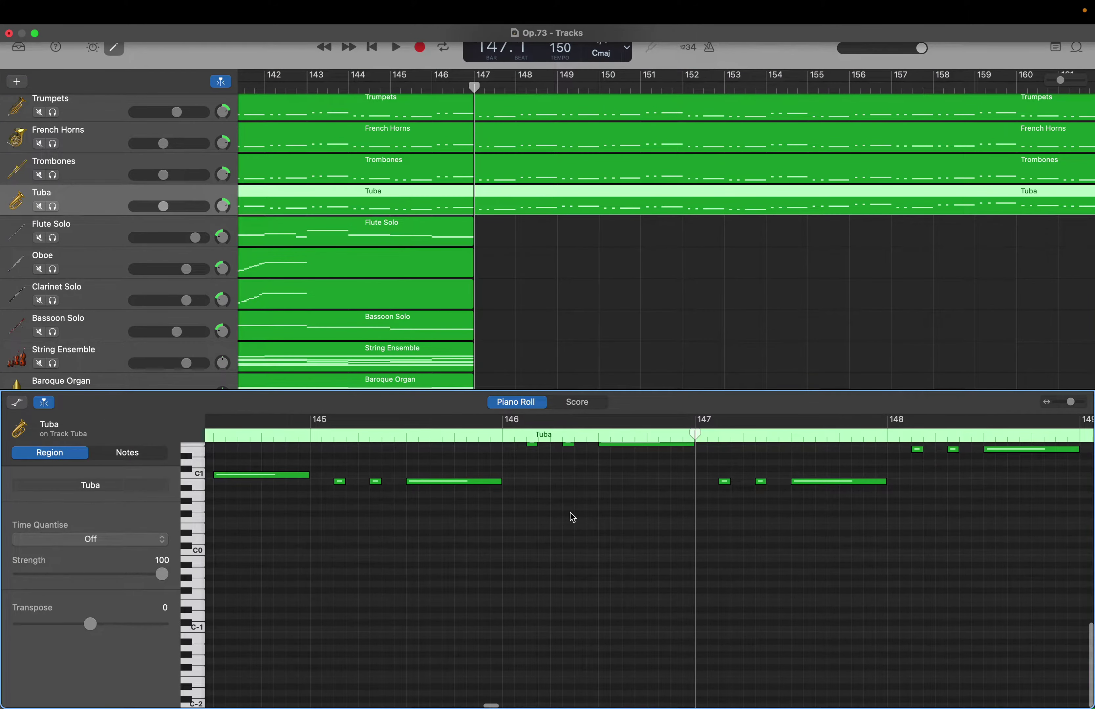
scroll(572, 517, up, 3)
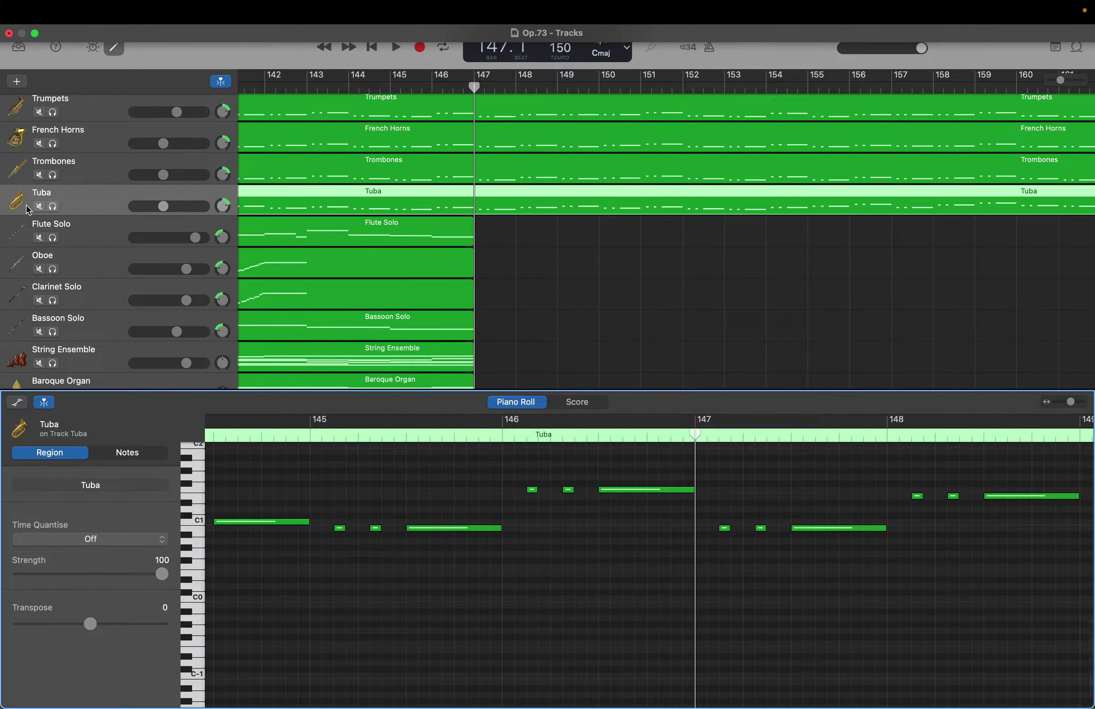
click(87, 236)
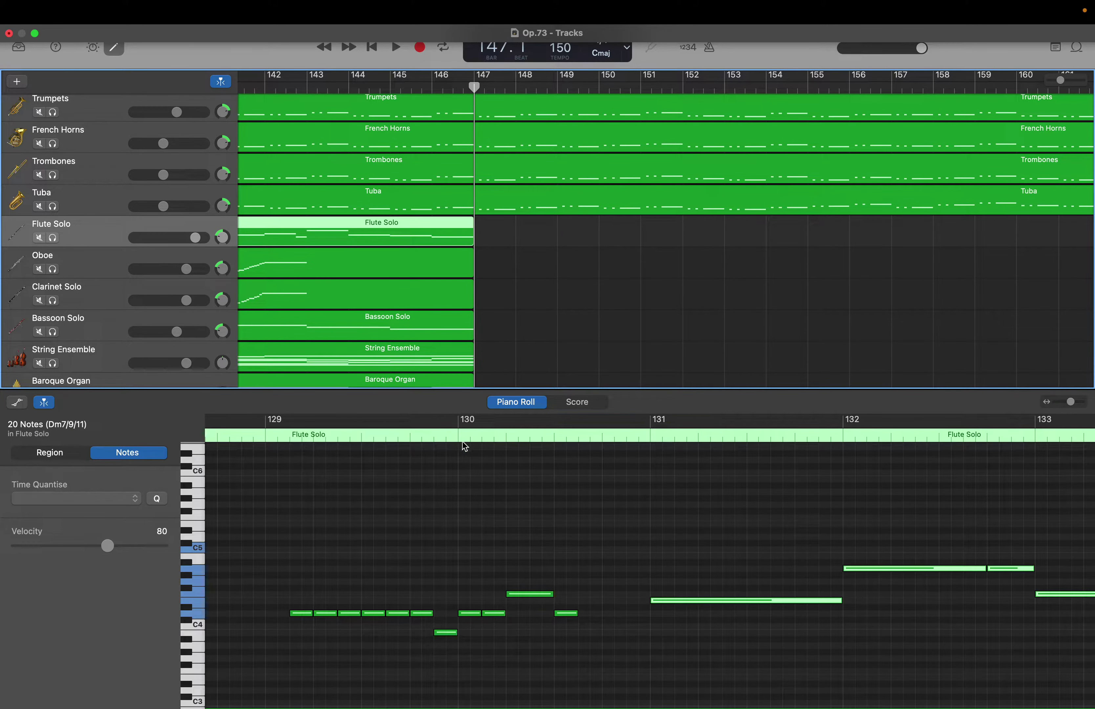
scroll(475, 483, left, 20)
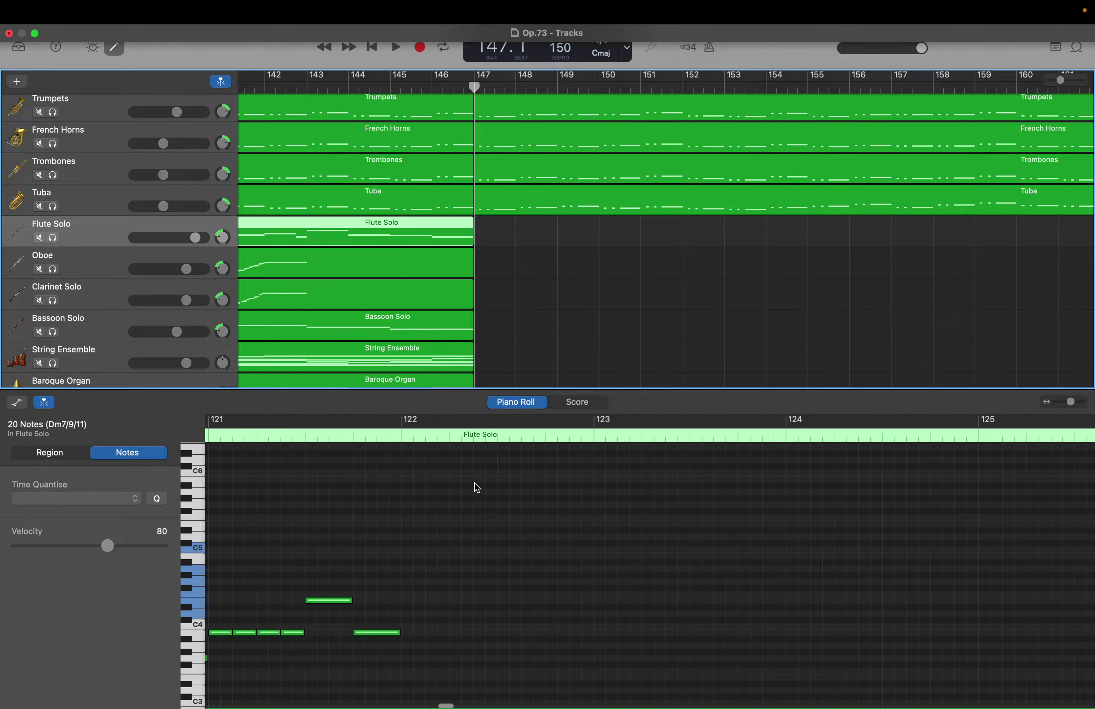
scroll(475, 484, left, 12)
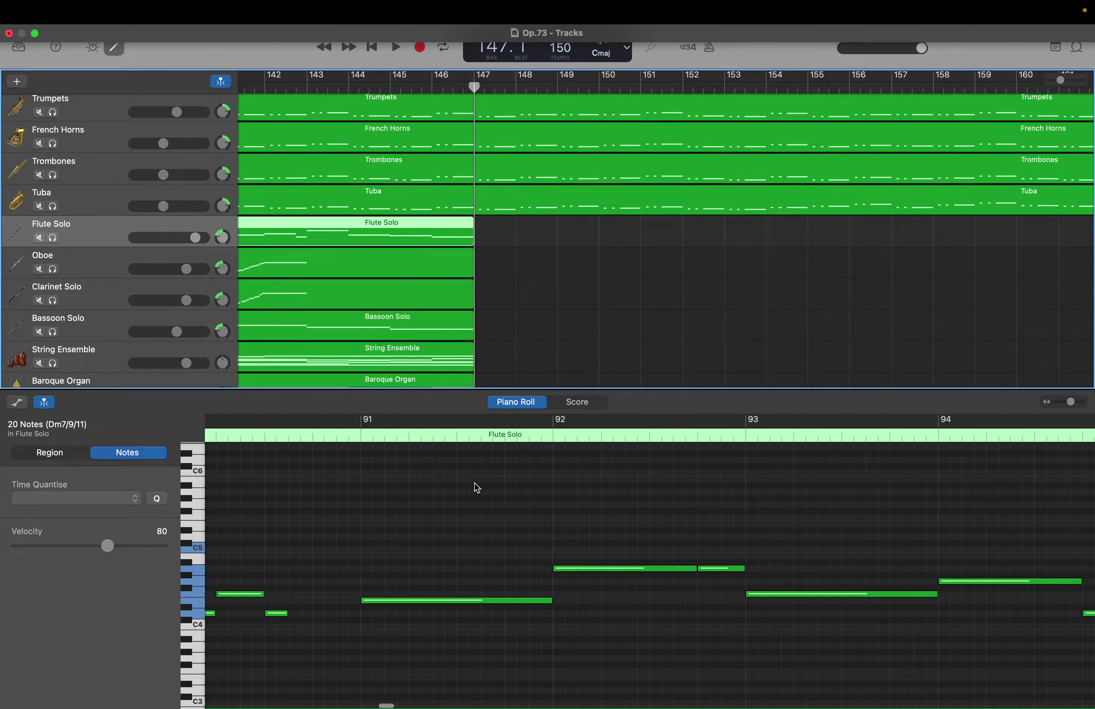
click(412, 509)
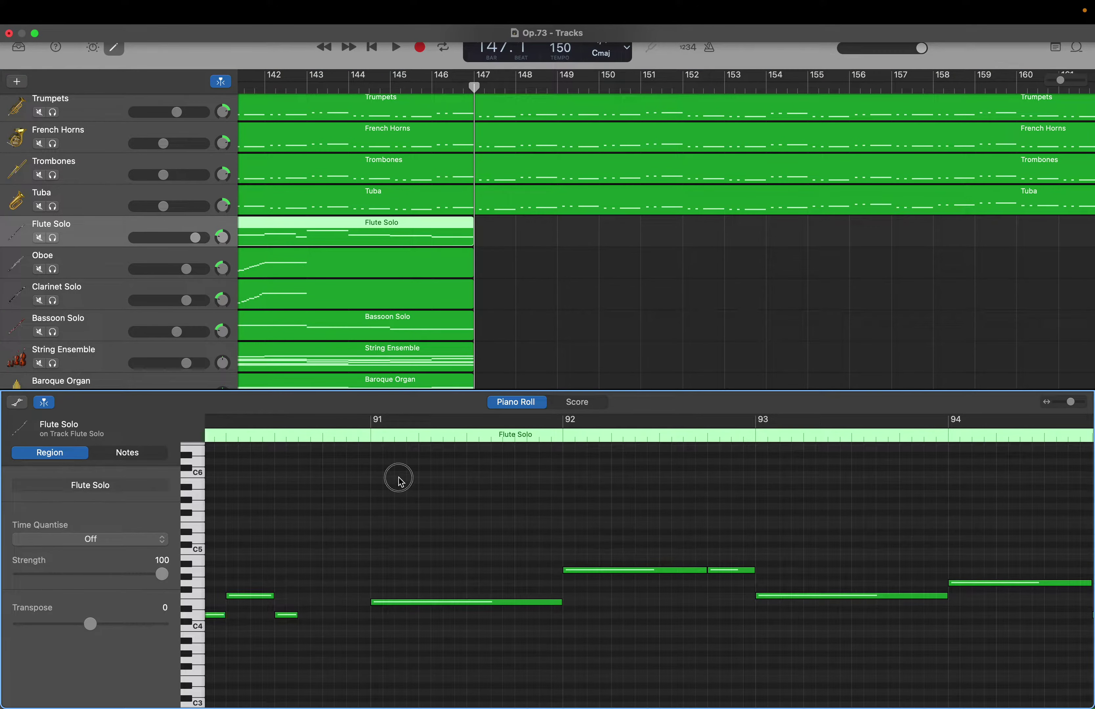
drag(399, 481, 1045, 559)
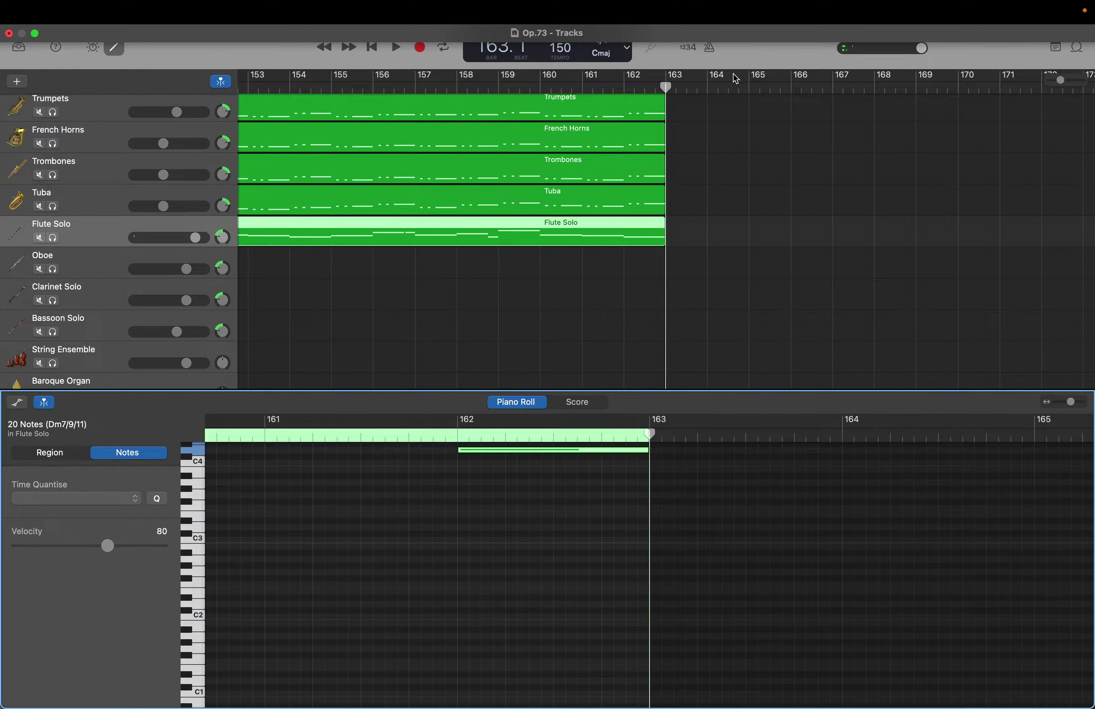
Copy both Oboe runs with their held notes from bars 94 to 102 and paste them at the start of bar 150.
drag(665, 86, 459, 91)
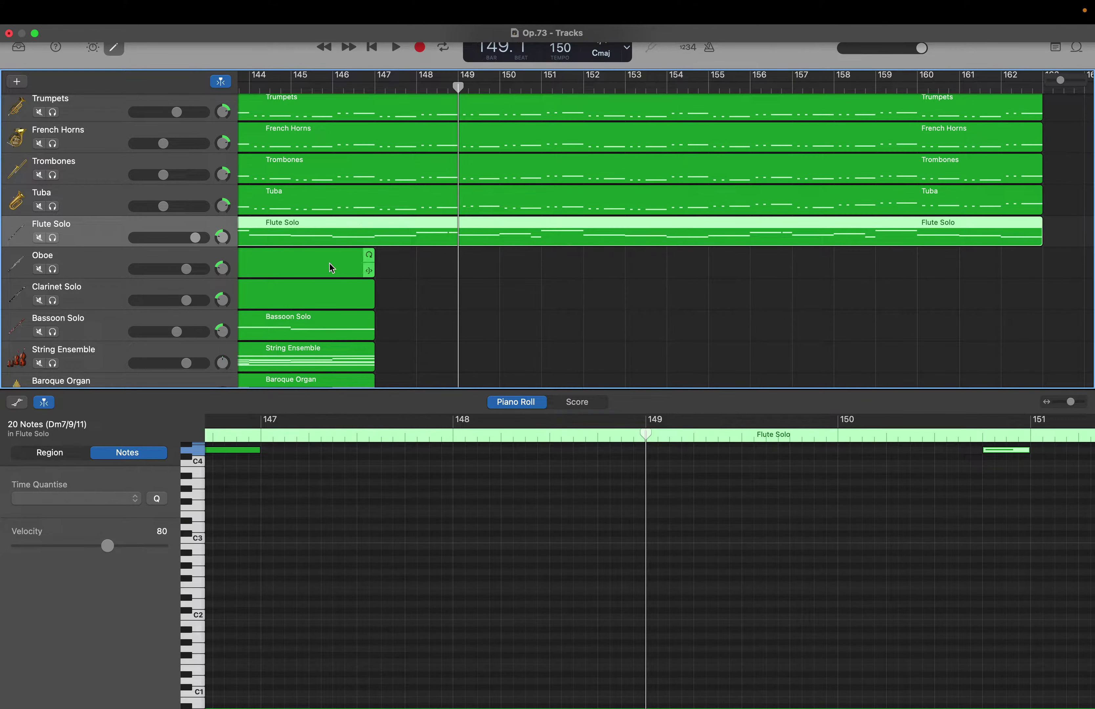
click(372, 479)
scroll(375, 485, left, 10)
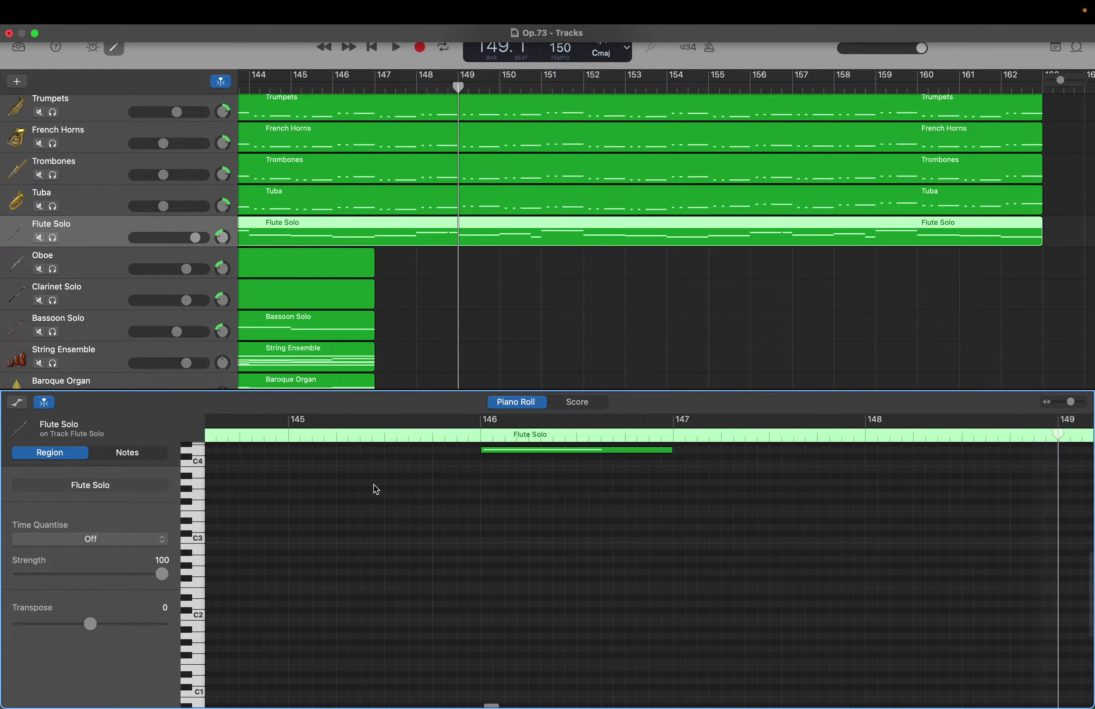
click(91, 267)
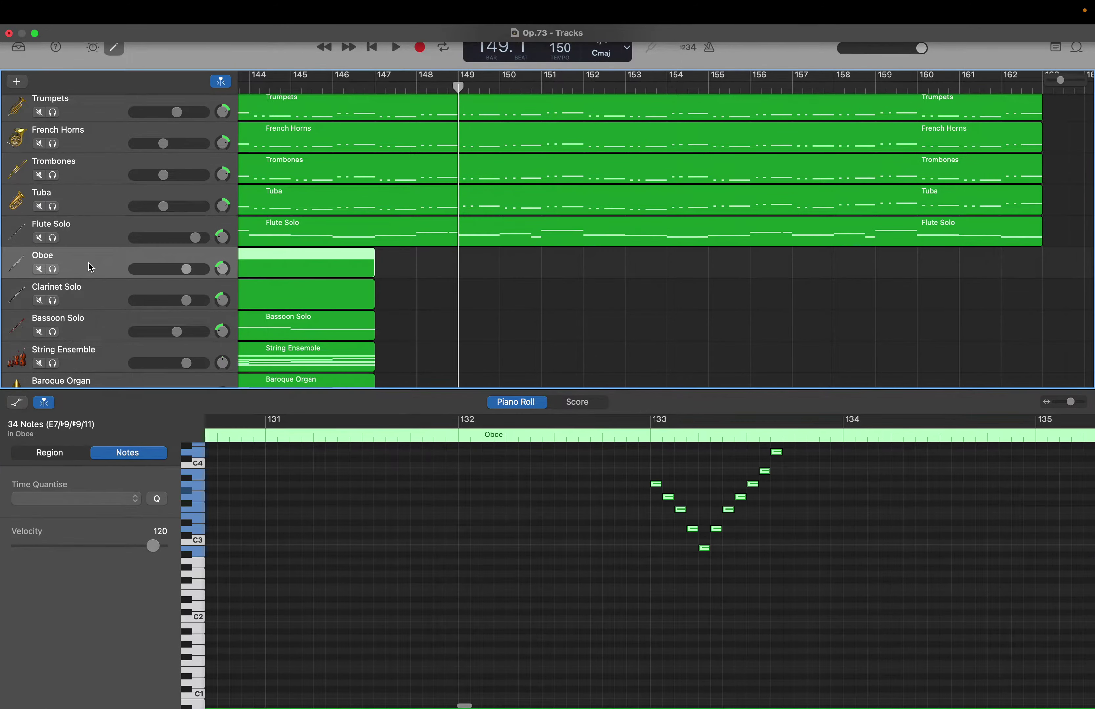
click(448, 562)
scroll(449, 566, left, 12)
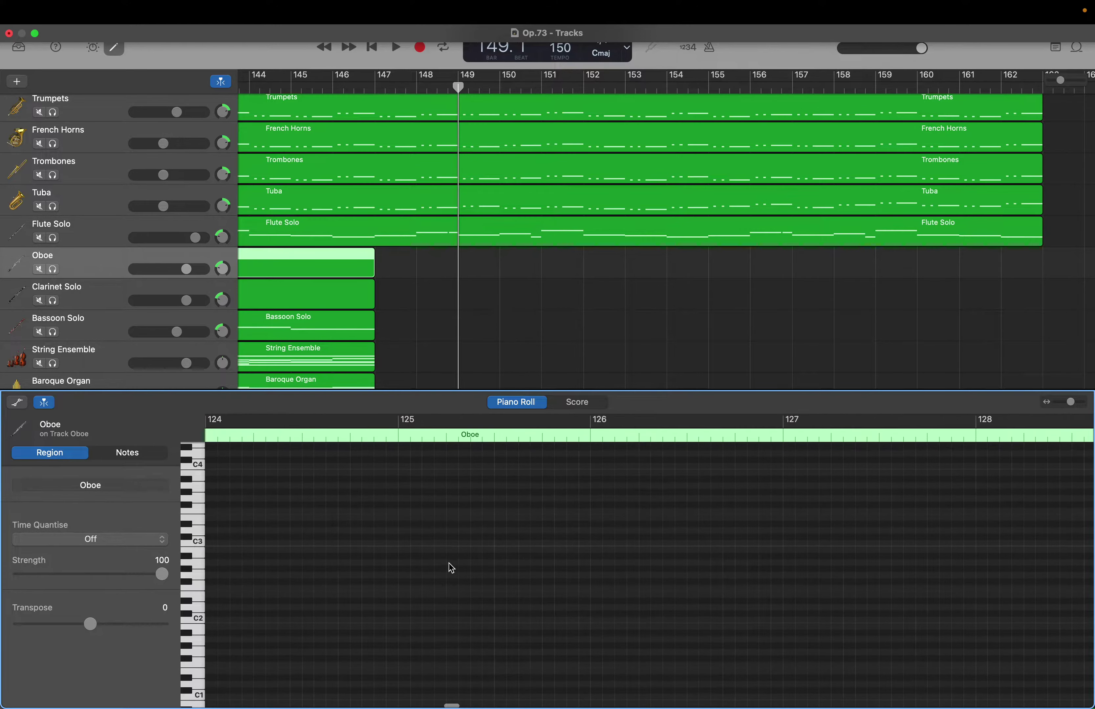
scroll(451, 568, left, 18)
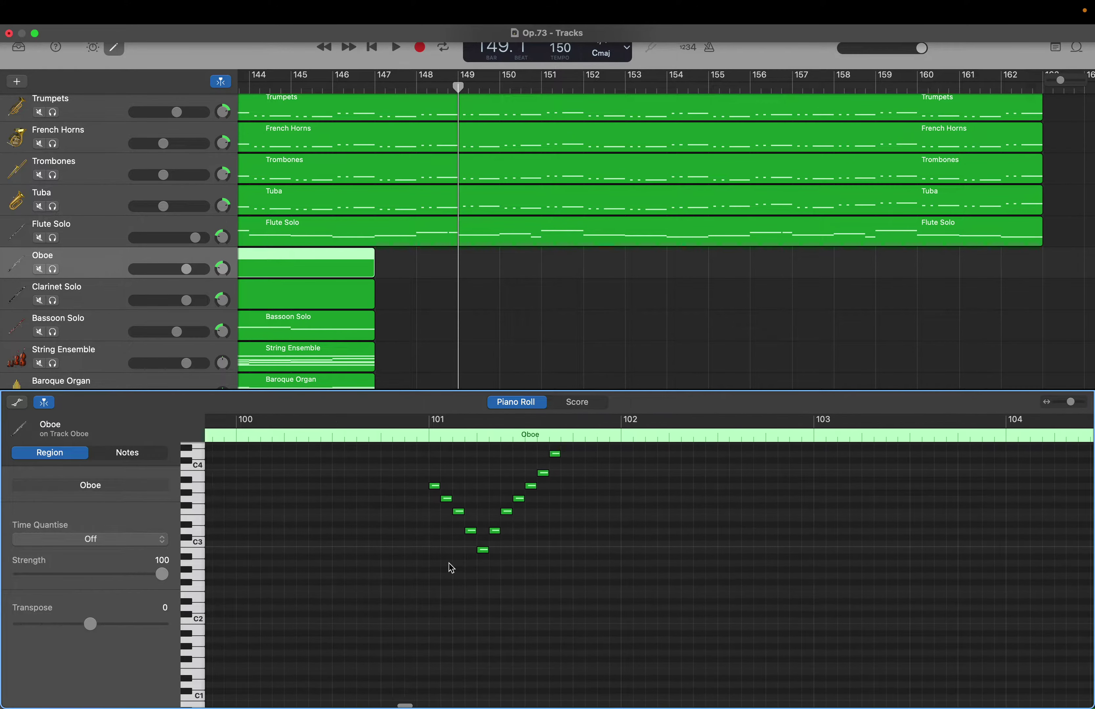
scroll(452, 568, left, 5)
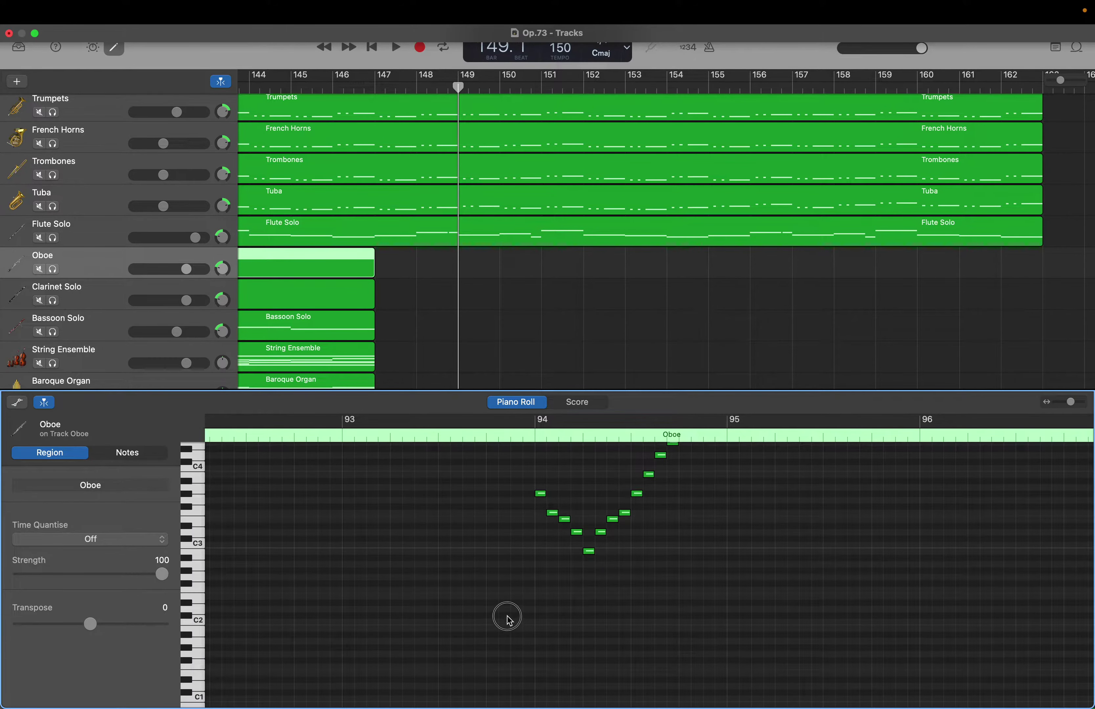
drag(507, 617, 1084, 580)
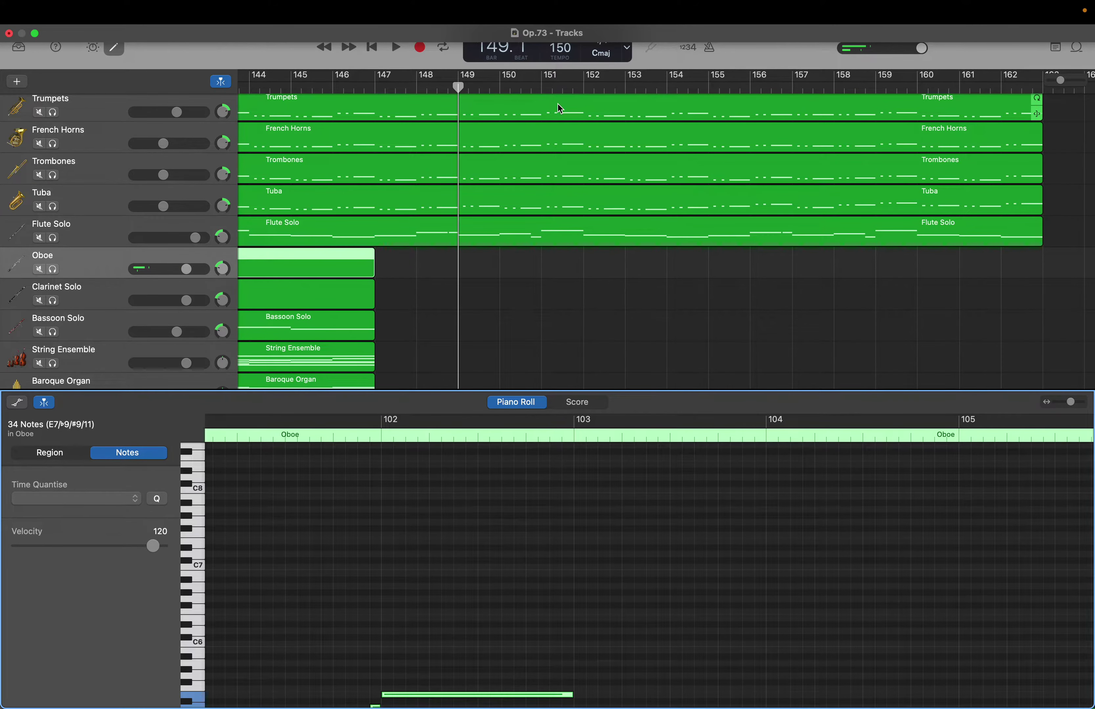
drag(459, 85, 497, 90)
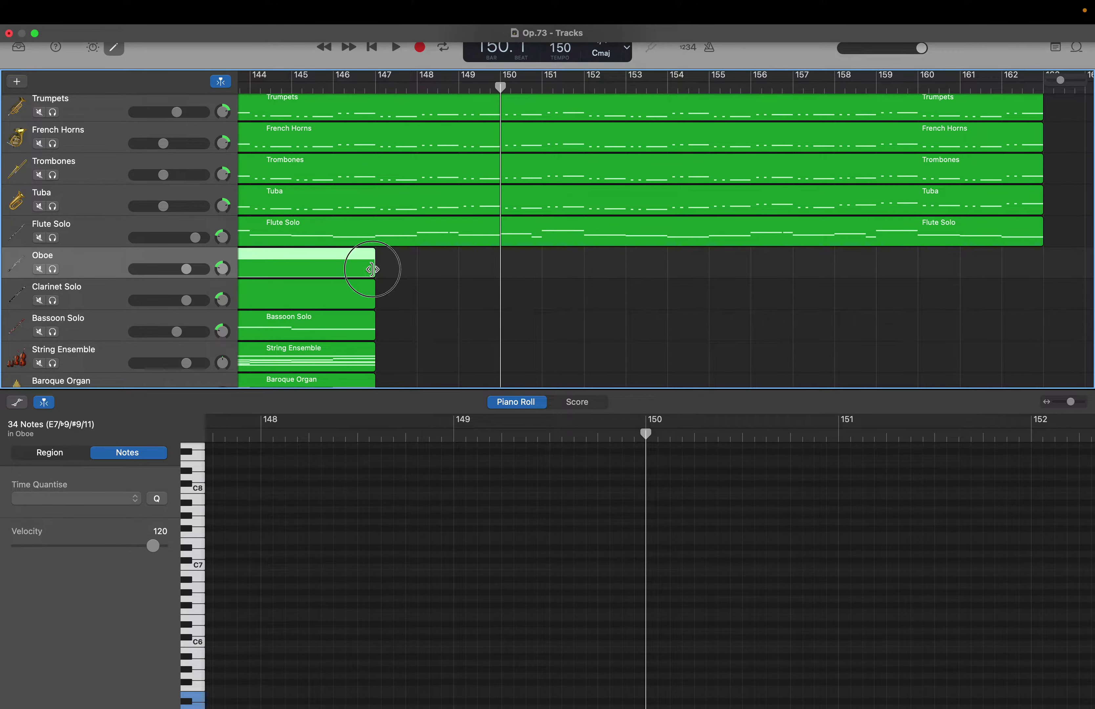
drag(372, 269, 1037, 279)
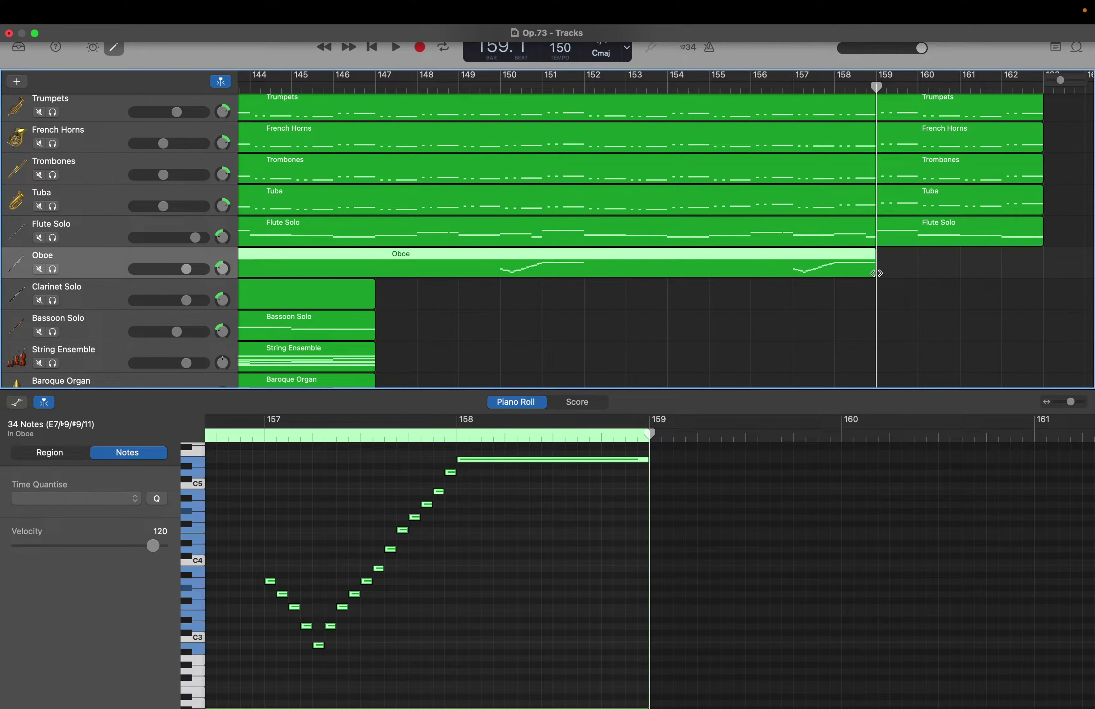
Extend the Oboe and Clarinet Solo regions to bar 163, level with the brass and flute, and deselect the clarinet notes.
drag(872, 272, 1037, 274)
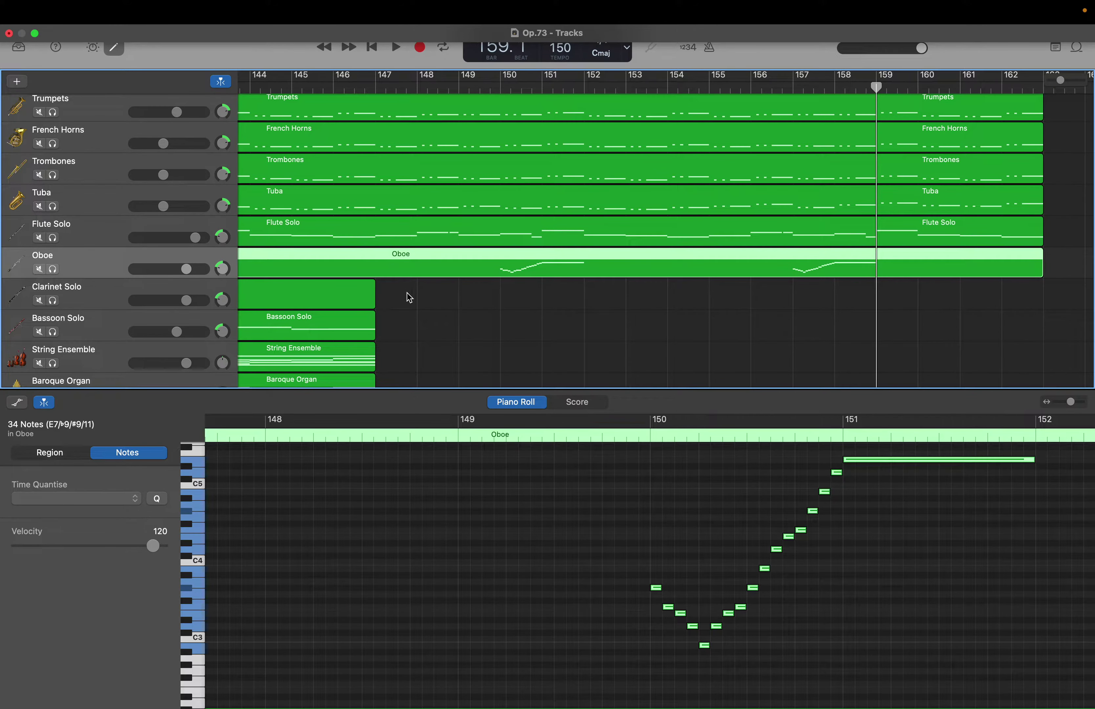
drag(373, 301, 1041, 329)
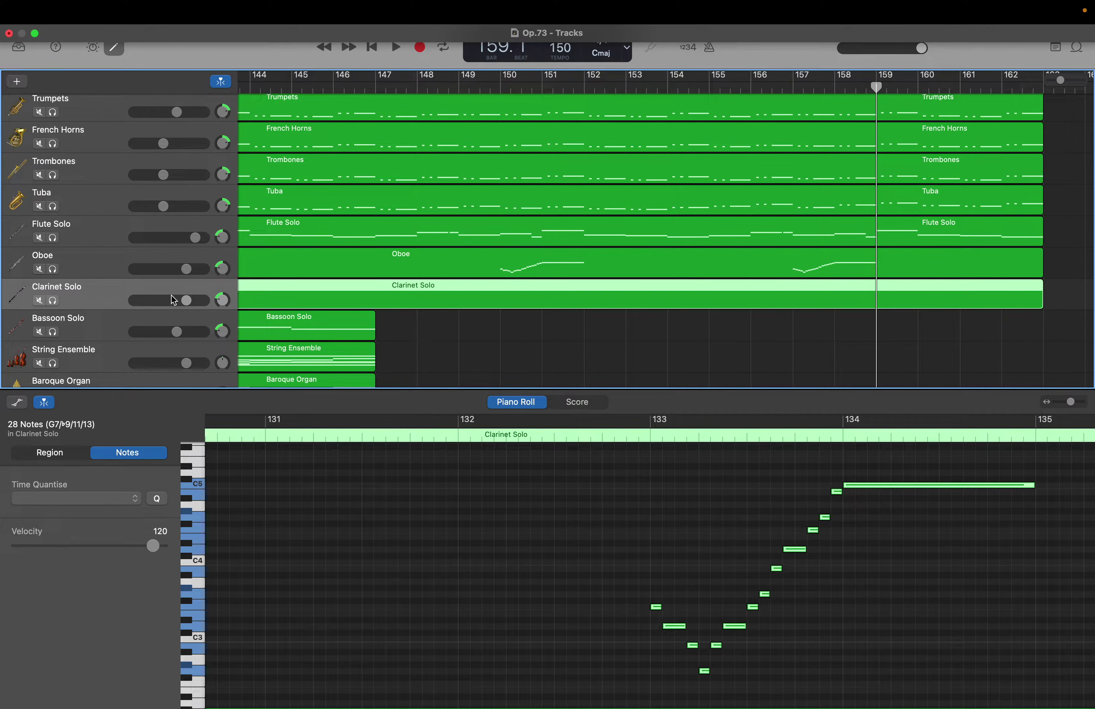
click(342, 526)
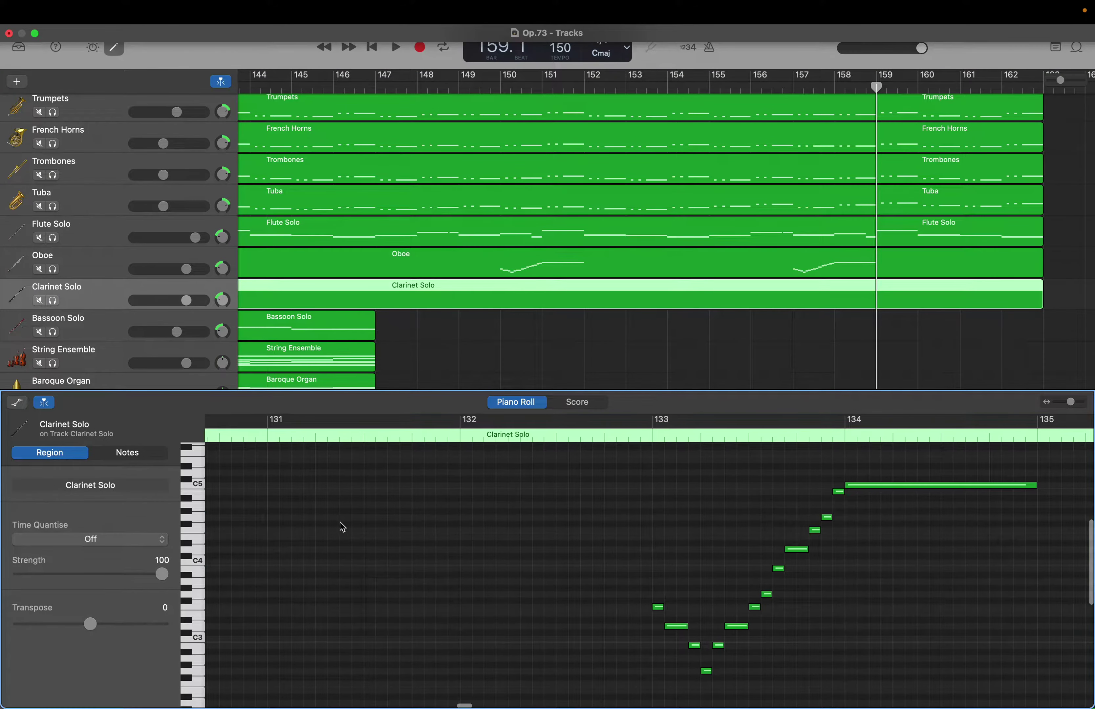
Copy both Clarinet Solo runs with their held notes from bars 94 to 102 and paste them at the start of bar 150.
scroll(342, 527, left, 10)
scroll(342, 527, left, 20)
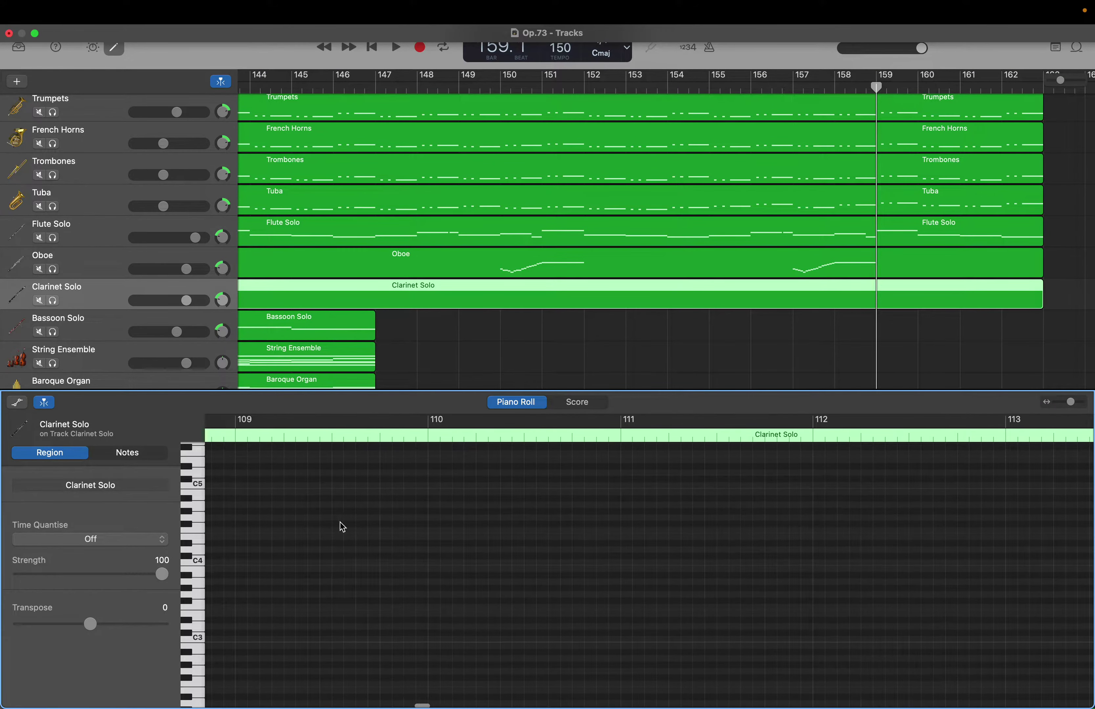
scroll(342, 527, left, 5)
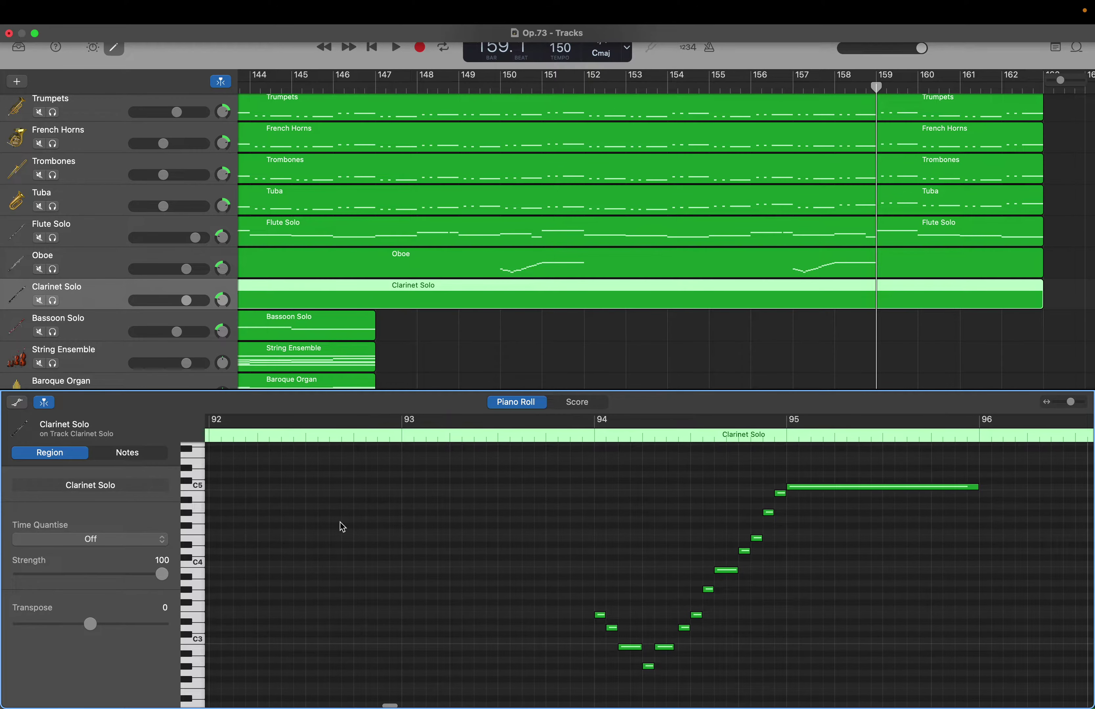
scroll(343, 527, left, 2)
scroll(342, 527, up, 1)
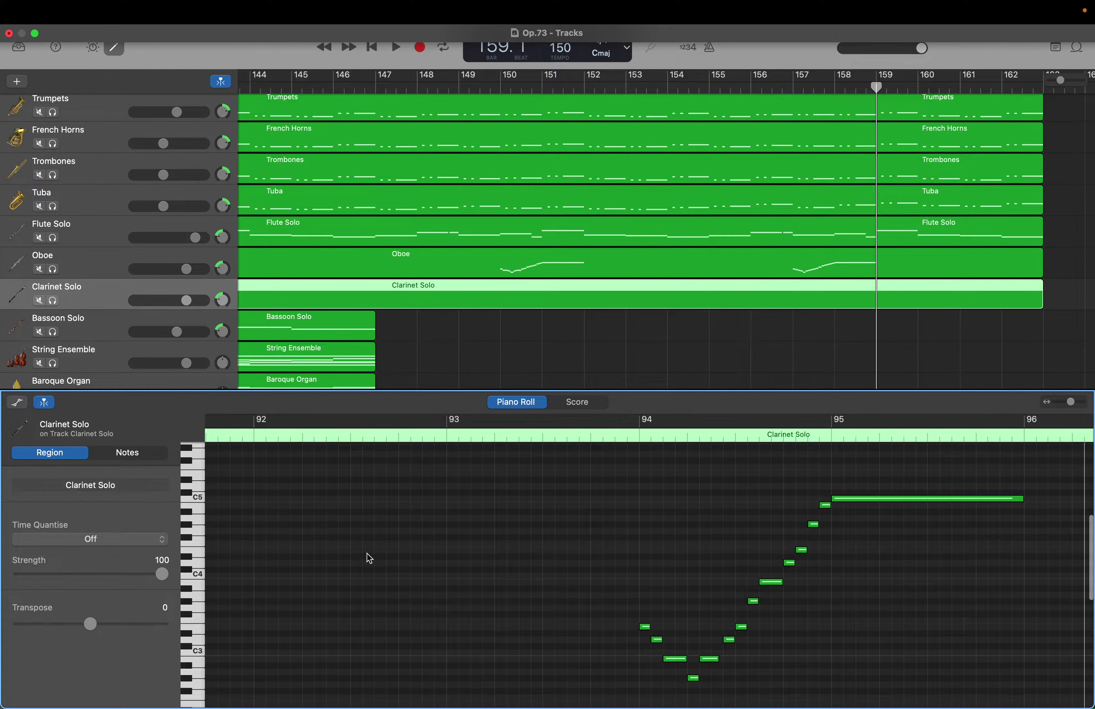
scroll(369, 558, down, 2)
drag(493, 662, 1091, 647)
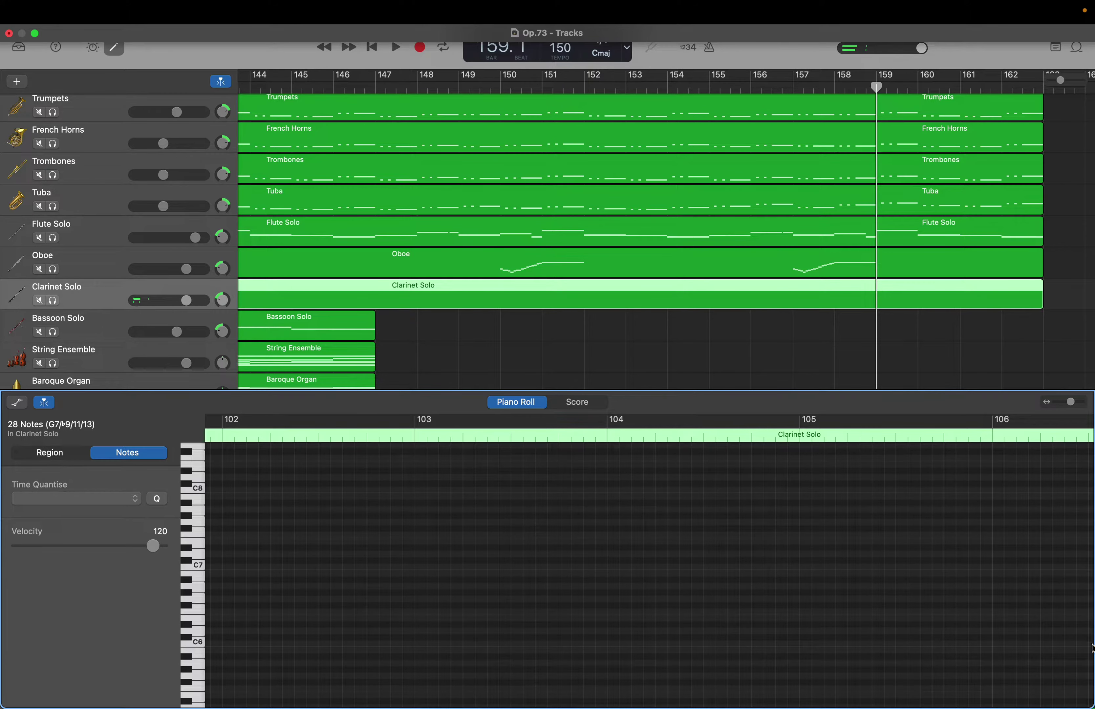
scroll(881, 86, right, 1)
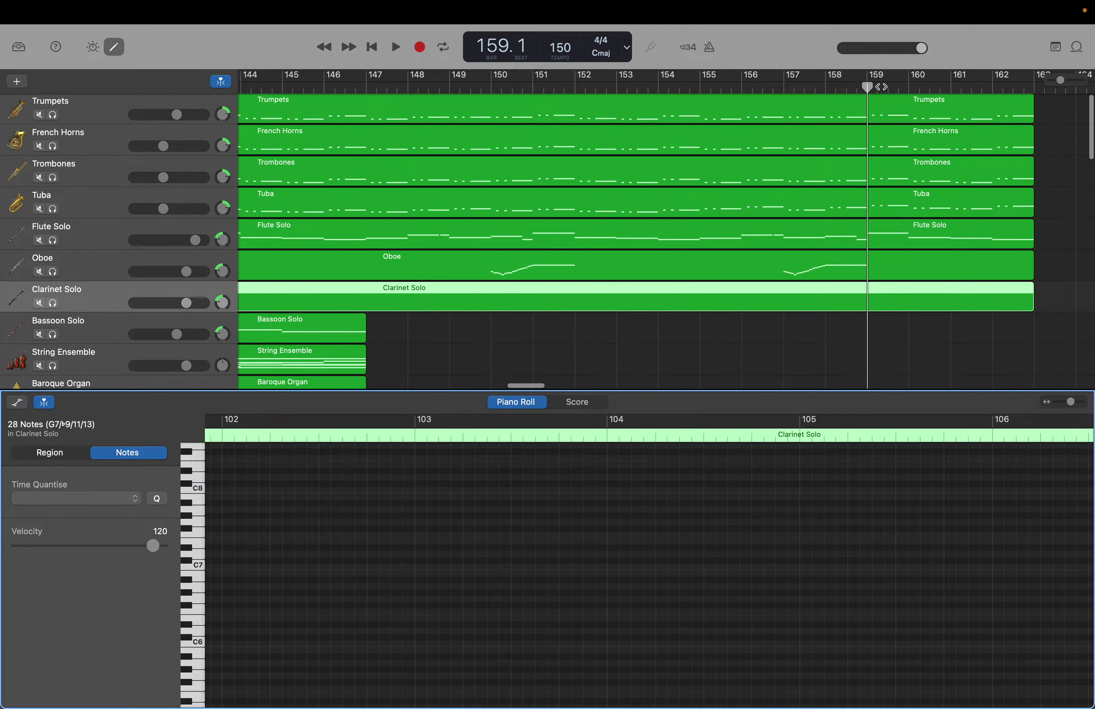
drag(866, 88, 495, 75)
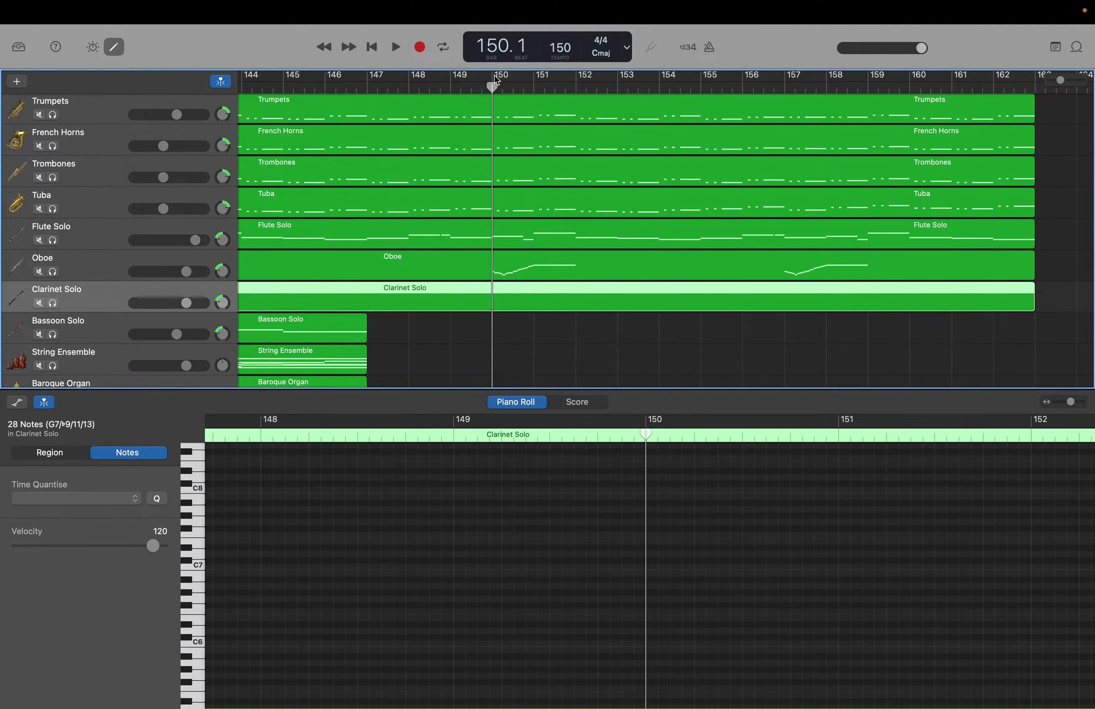
key(super+v)
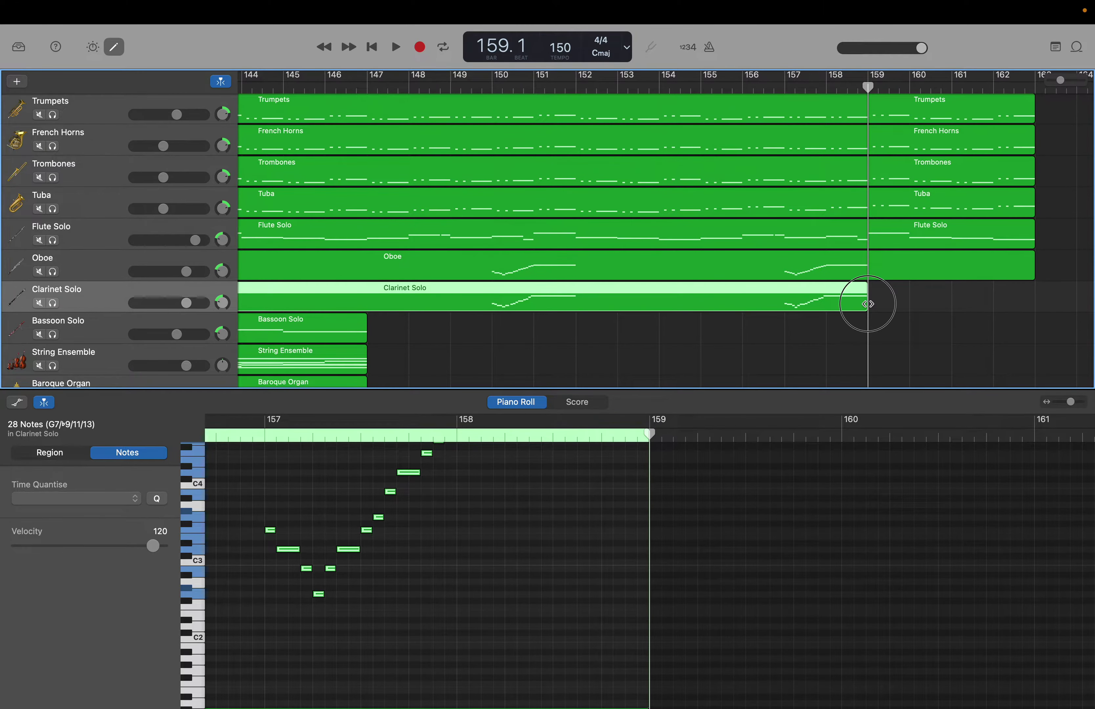
Extend the Clarinet Solo region to bar 163, level with the Oboe region.
drag(867, 304, 1031, 306)
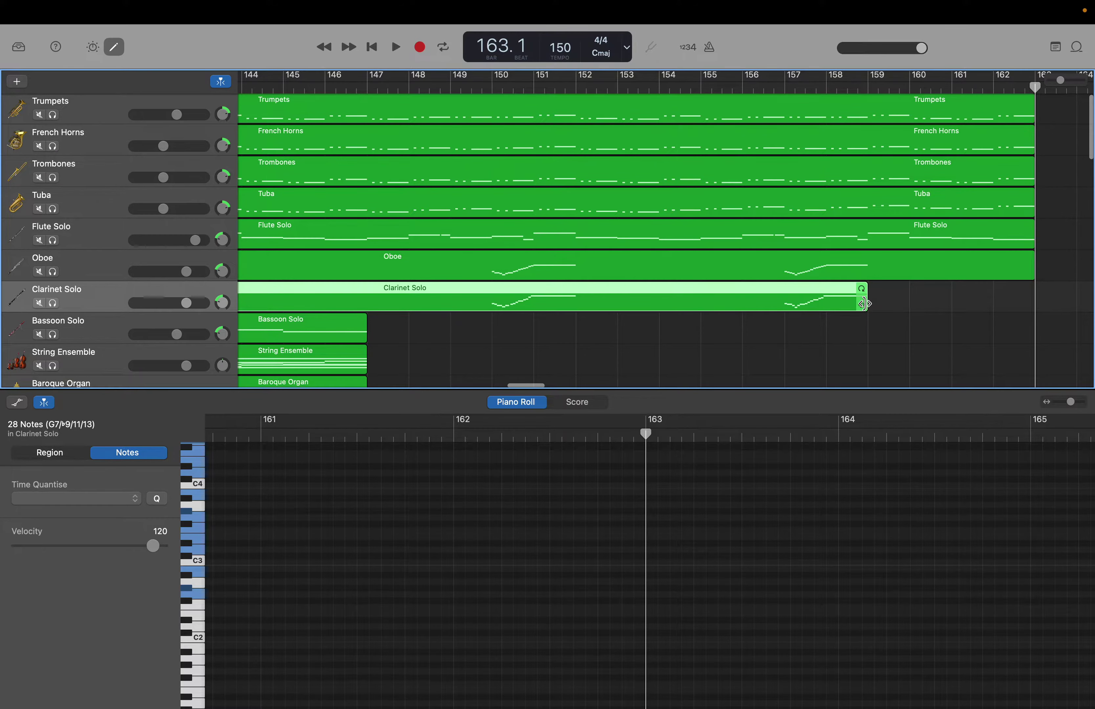
drag(865, 304, 1028, 301)
scroll(1038, 152, down, 1)
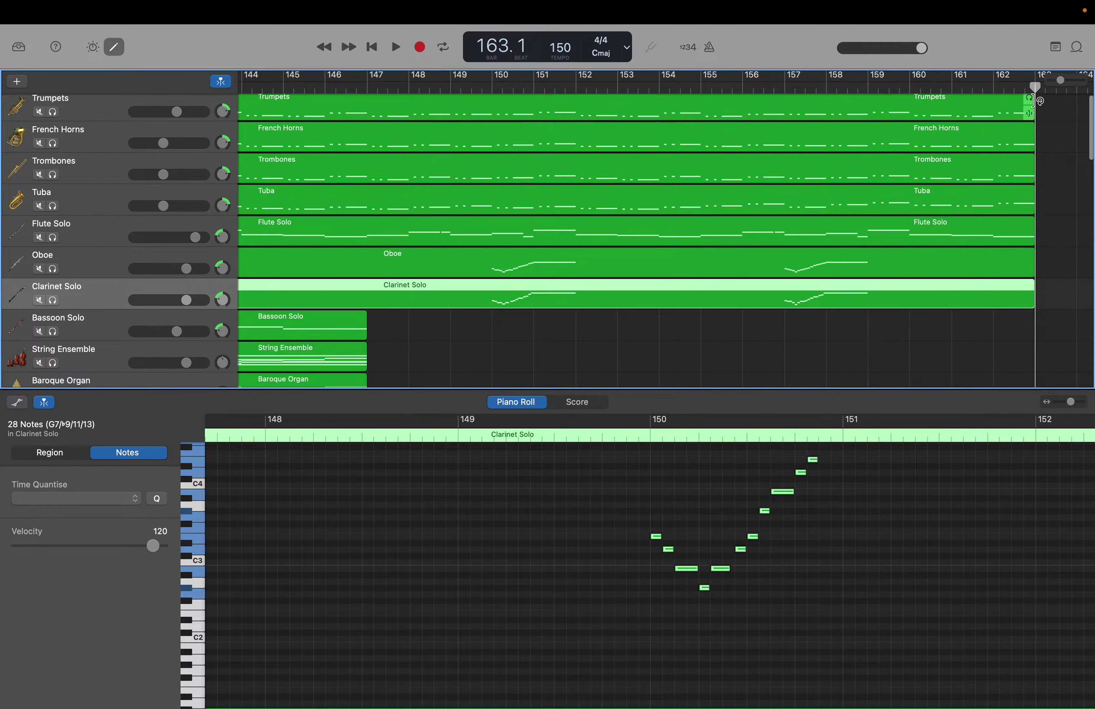
Copy the Bassoon Solo notes from bars 91 to 106 and paste them at the start of bar 147.
drag(1036, 96, 370, 111)
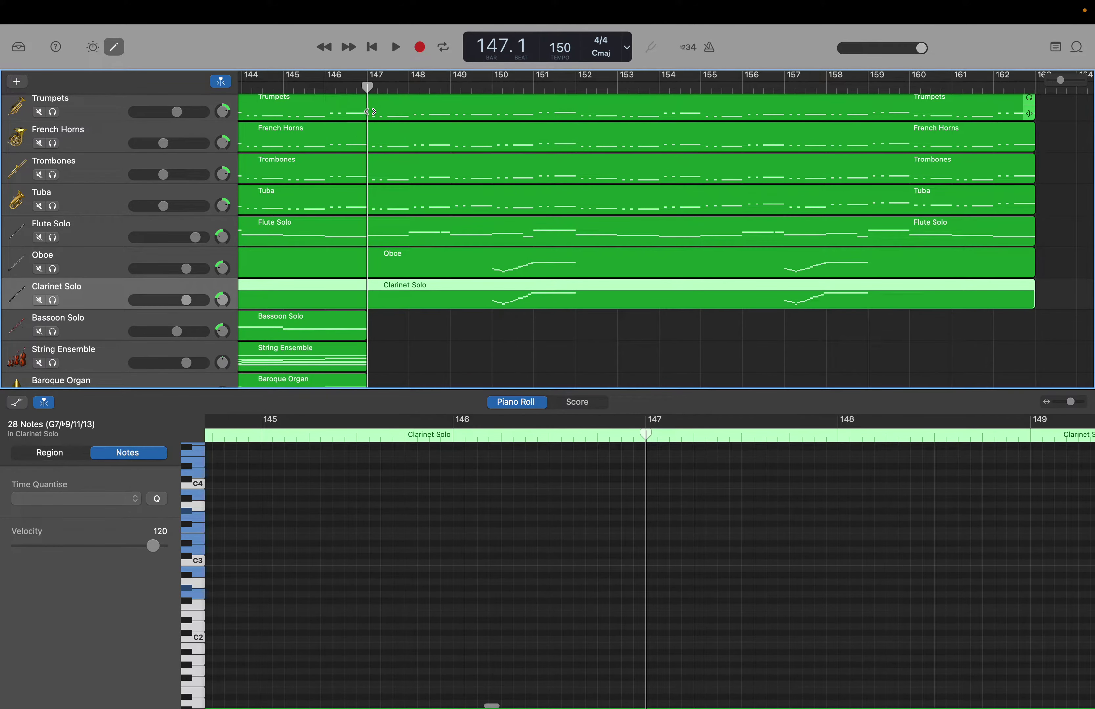
click(372, 494)
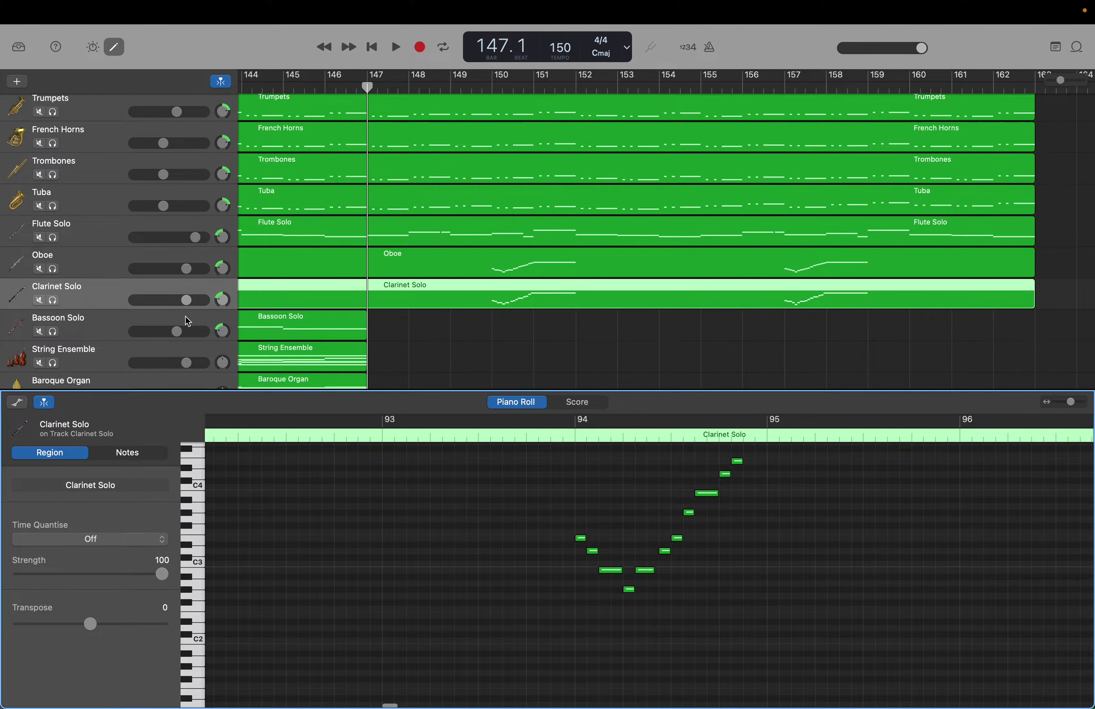
click(92, 327)
scroll(430, 495, left, 5)
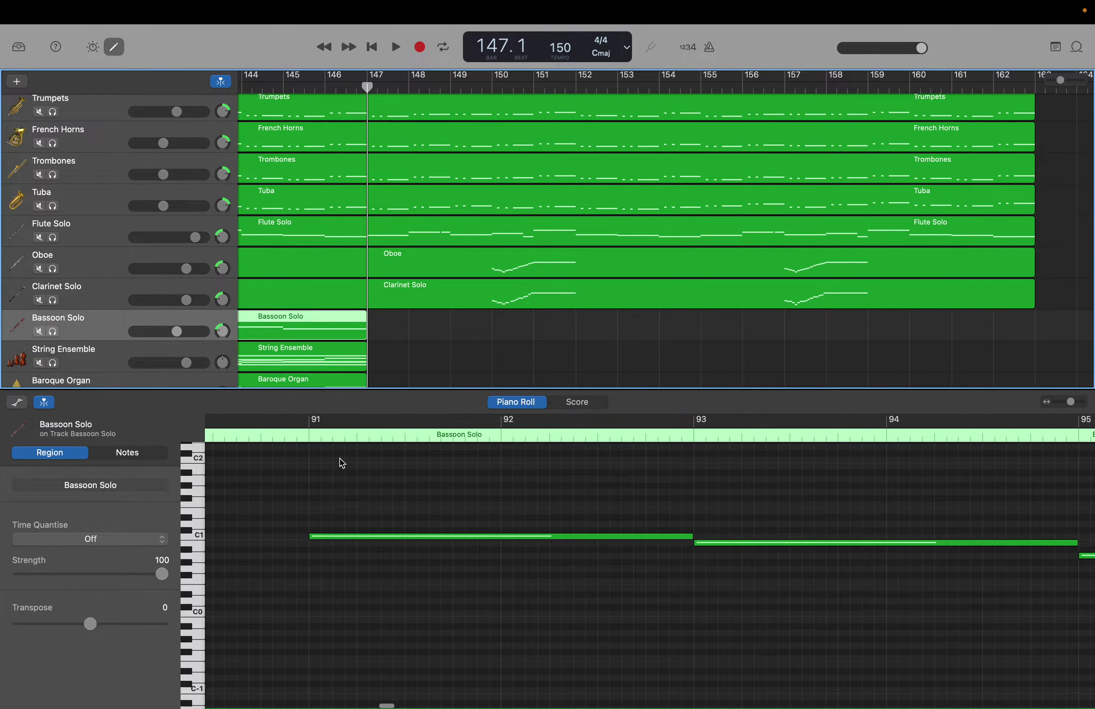
drag(340, 457, 1088, 702)
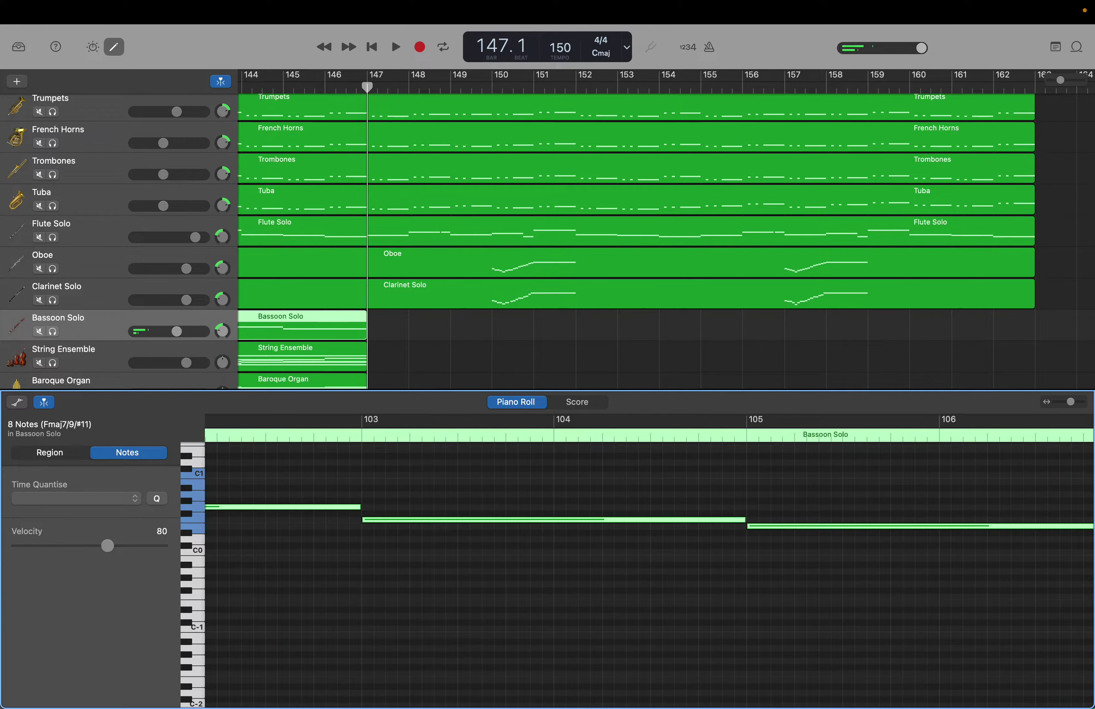
key(End)
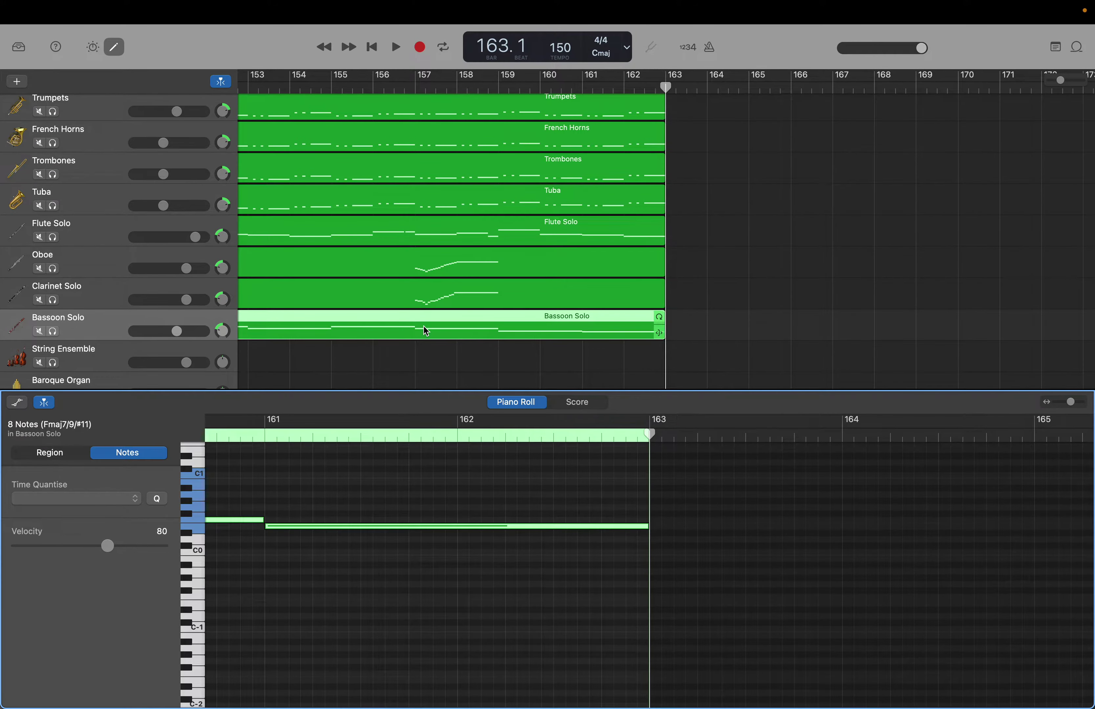
Return the playhead to bar 147 and deselect the pasted Bassoon Solo notes.
scroll(421, 326, left, 10)
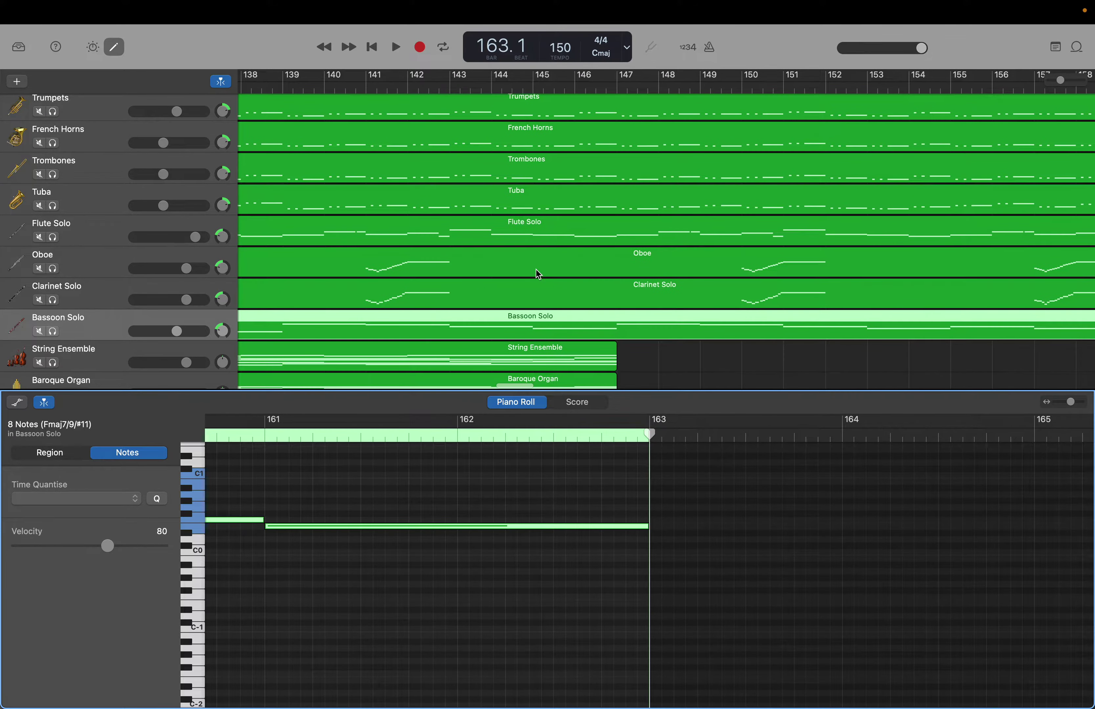
scroll(846, 386, right, 4)
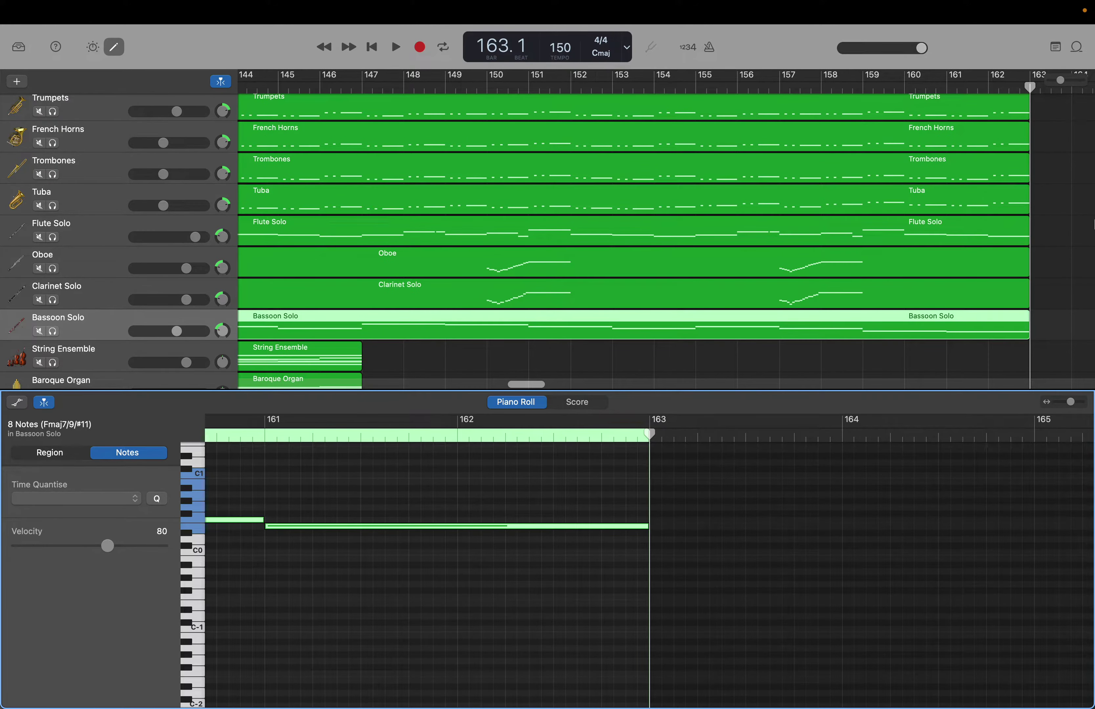
drag(1030, 94, 365, 133)
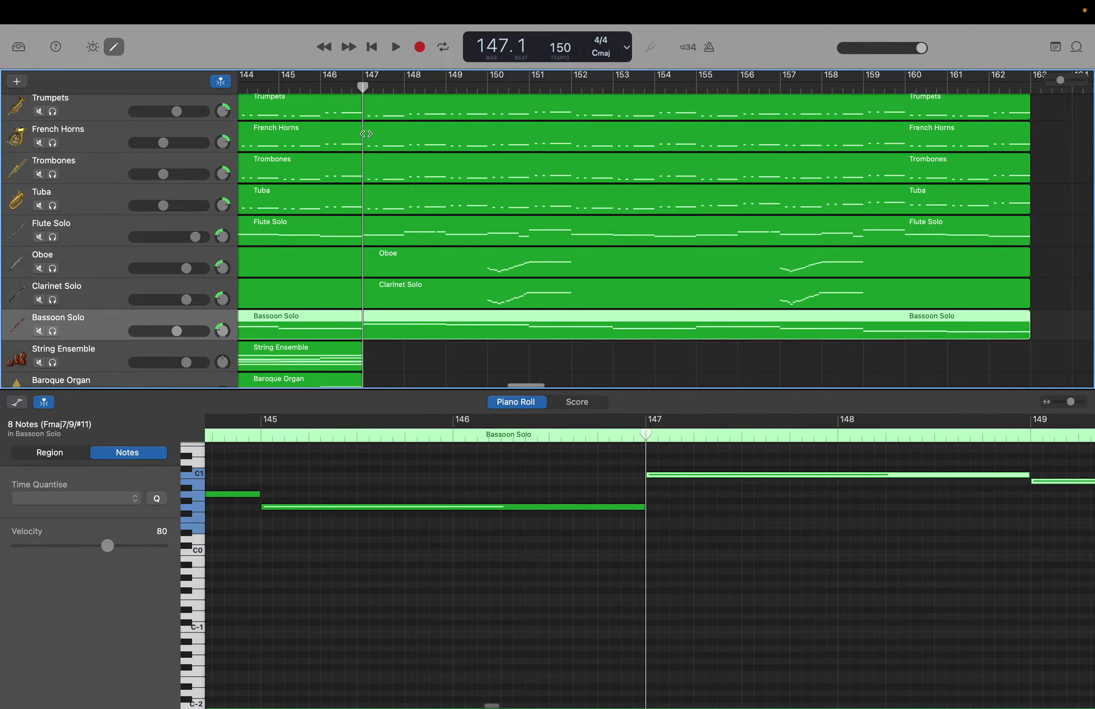
click(358, 583)
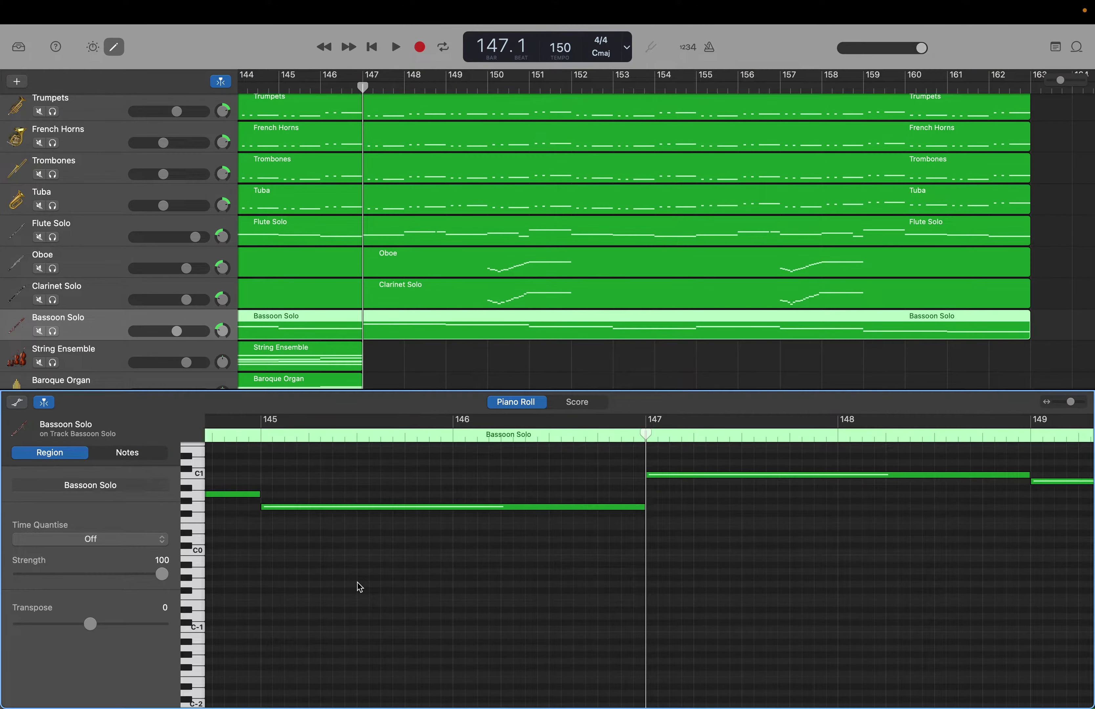
scroll(360, 587, left, 5)
scroll(359, 587, left, 15)
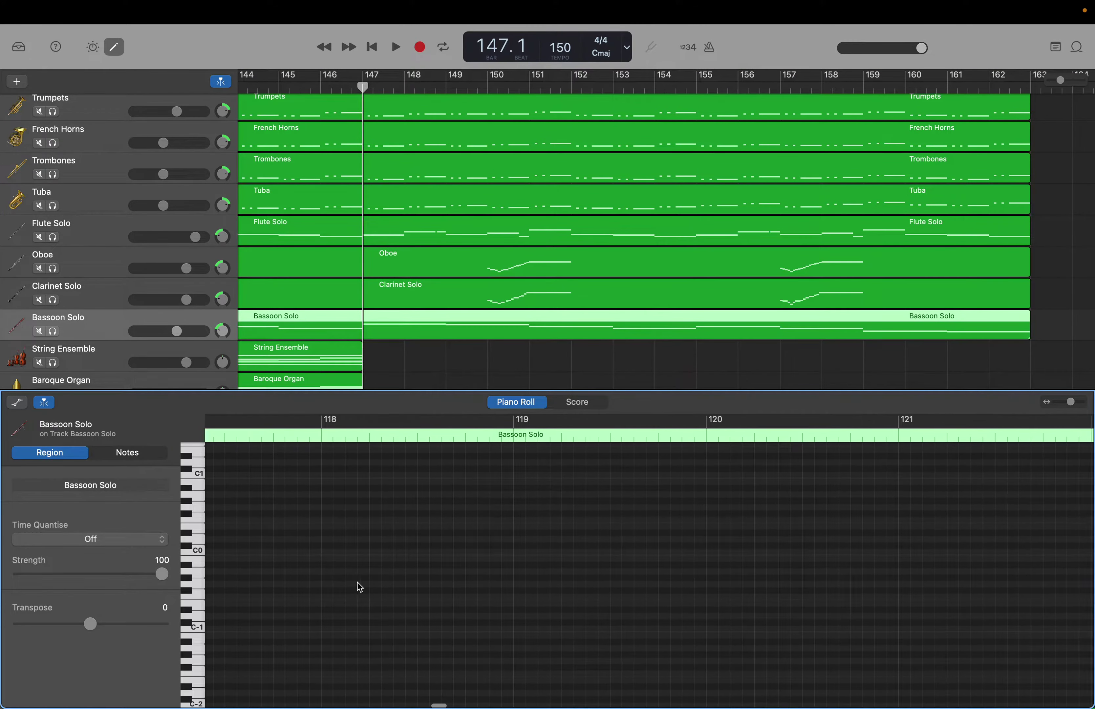
scroll(360, 586, left, 3)
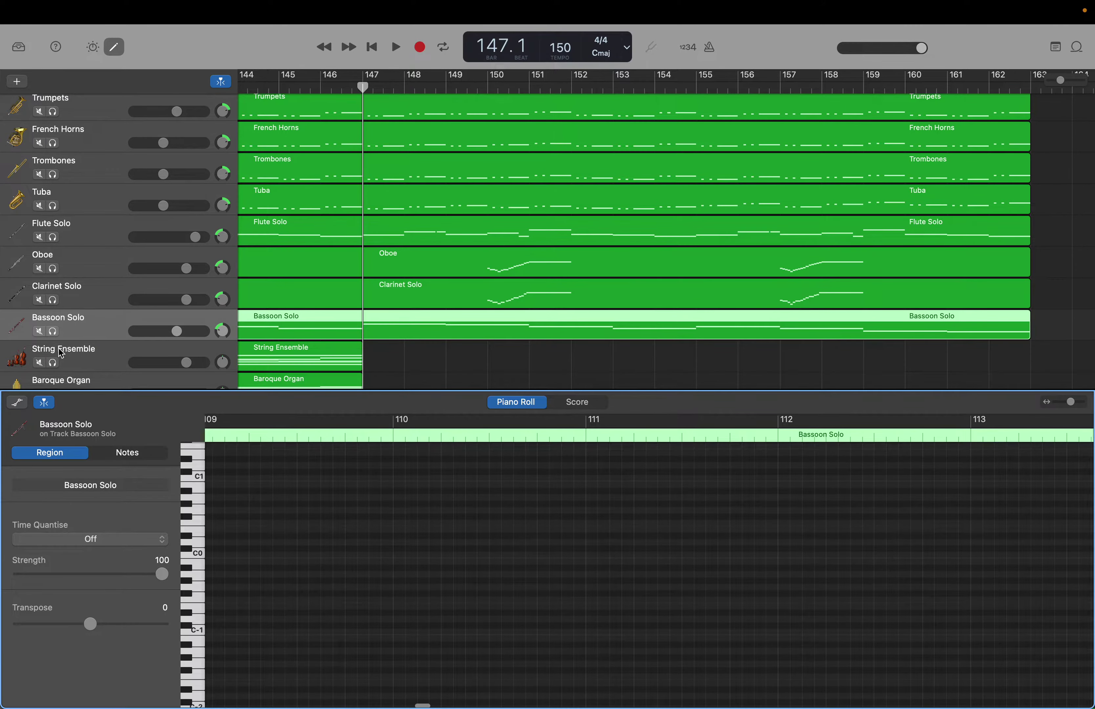
Copy all String Ensemble notes from bars 91 to 106, including the low bass notes, and paste them at the start of bar 147.
click(73, 362)
click(359, 598)
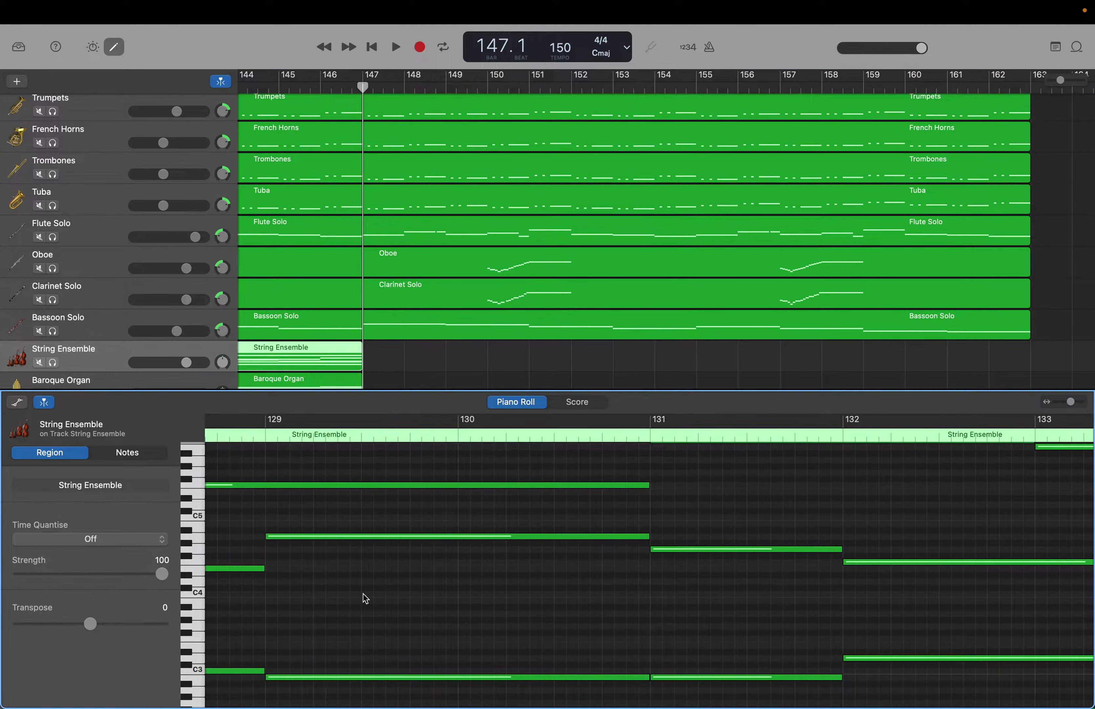
scroll(363, 598, left, 7)
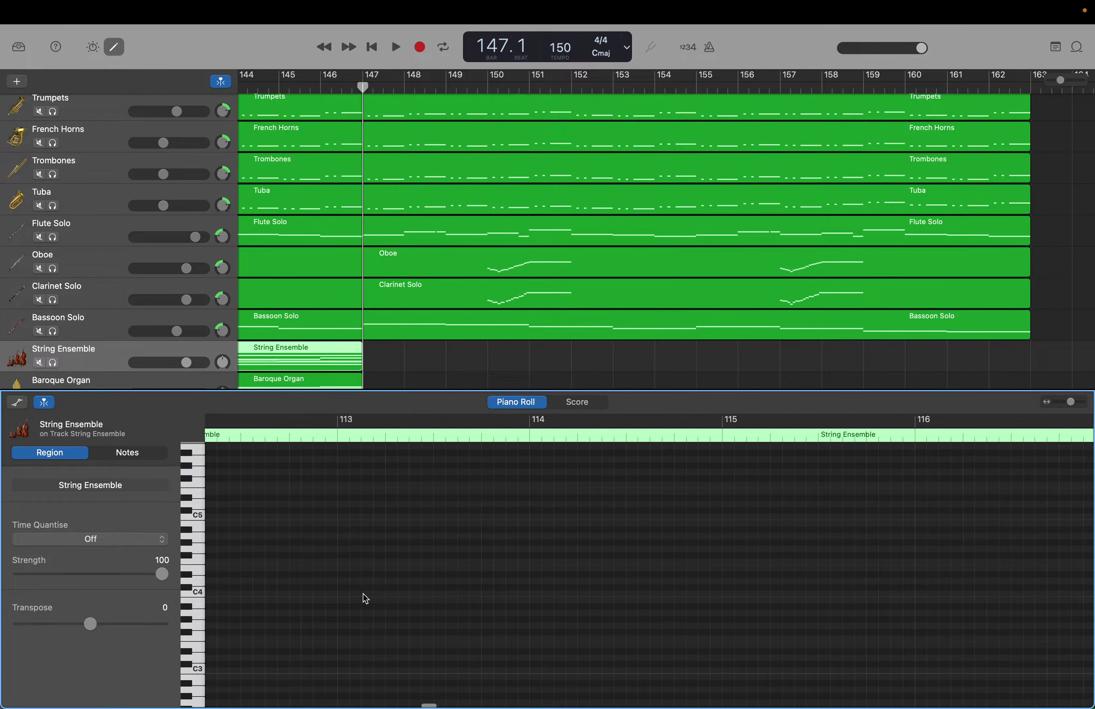
scroll(365, 598, left, 6)
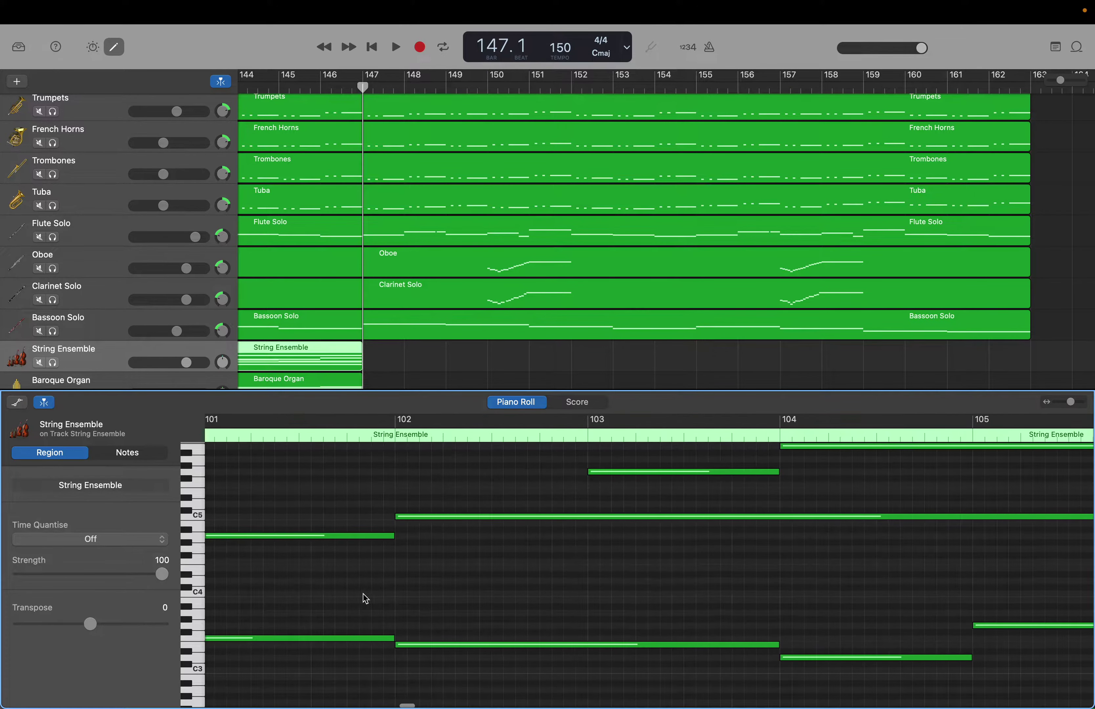
scroll(365, 598, left, 4)
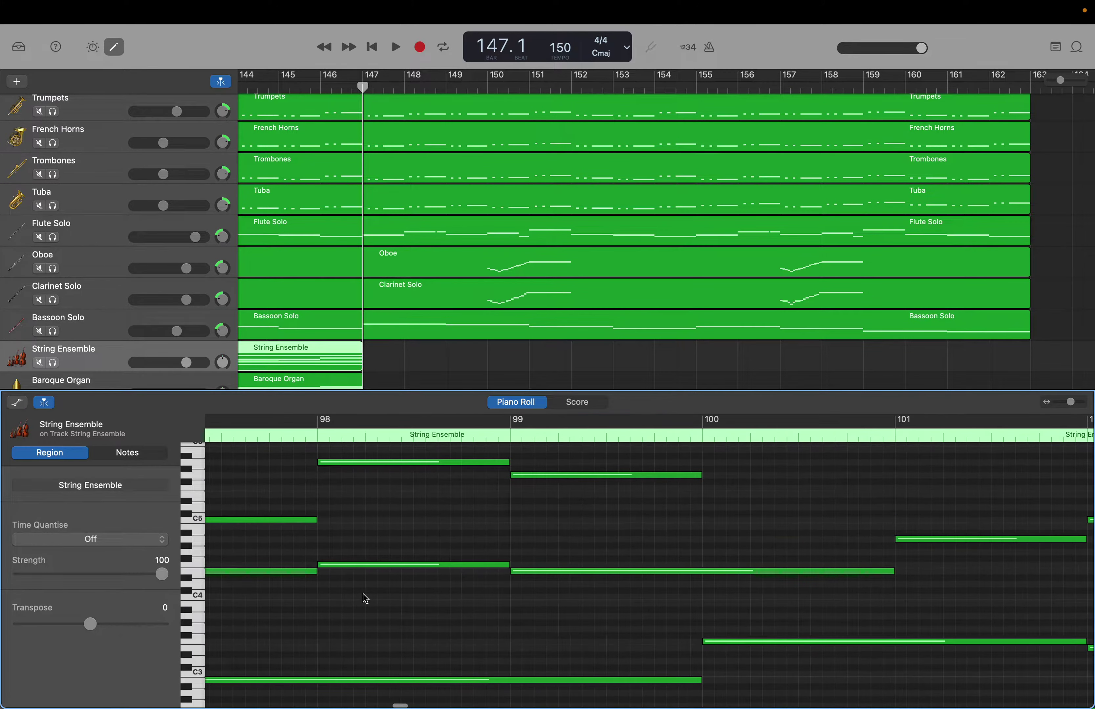
scroll(364, 598, left, 5)
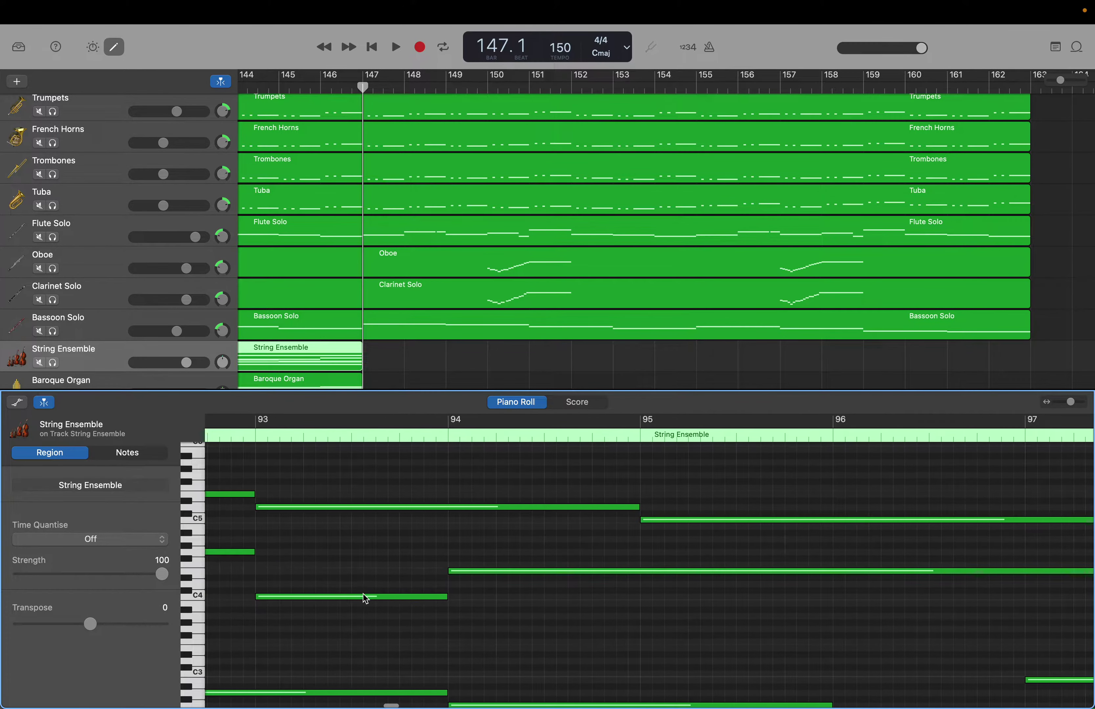
scroll(365, 598, left, 3)
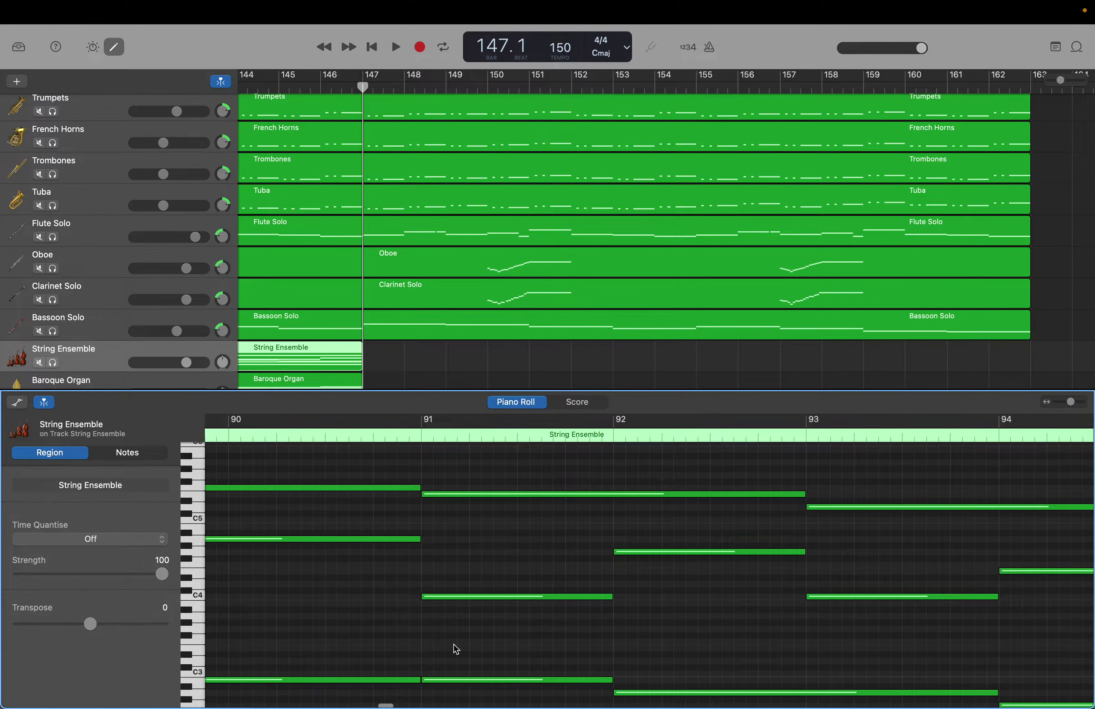
scroll(456, 649, down, 3)
scroll(456, 649, down, 6)
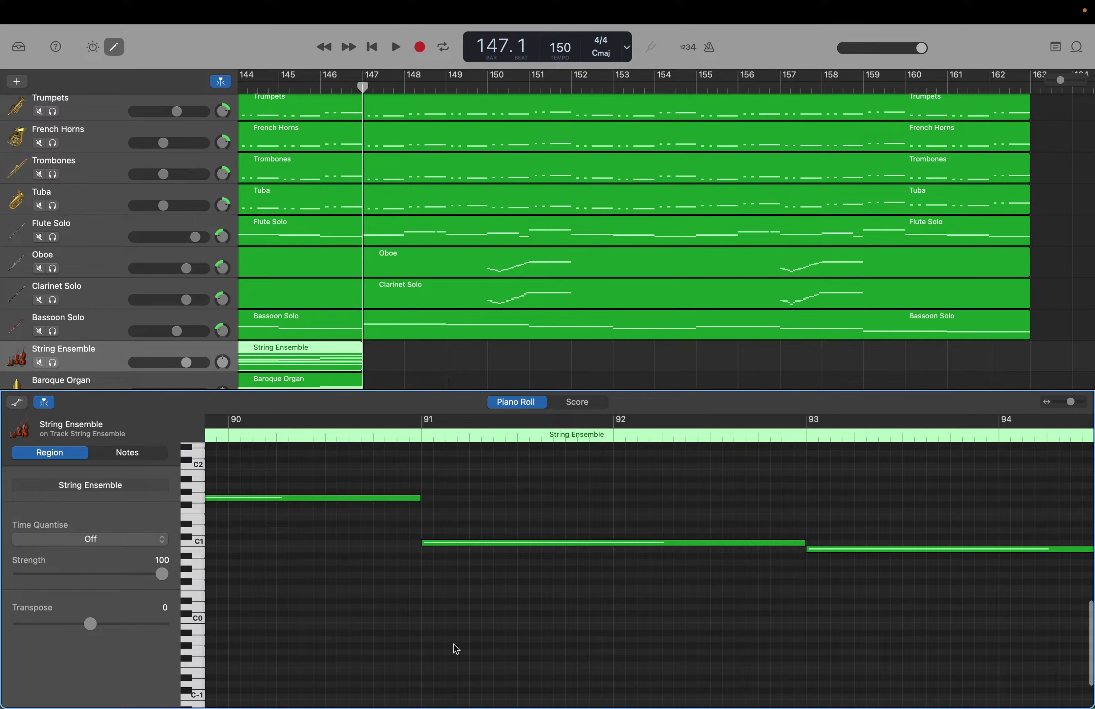
drag(456, 559, 578, 315)
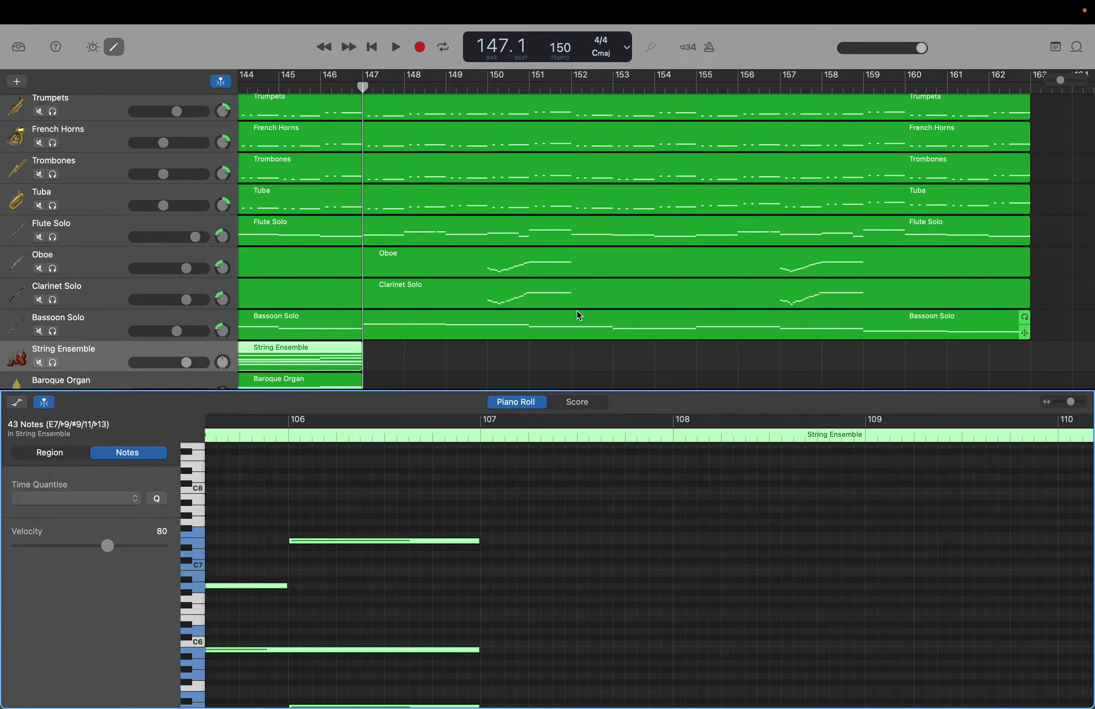
key(End)
Return the playhead to bar 147, at the start of the pasted String Ensemble notes.
scroll(457, 331, left, 10)
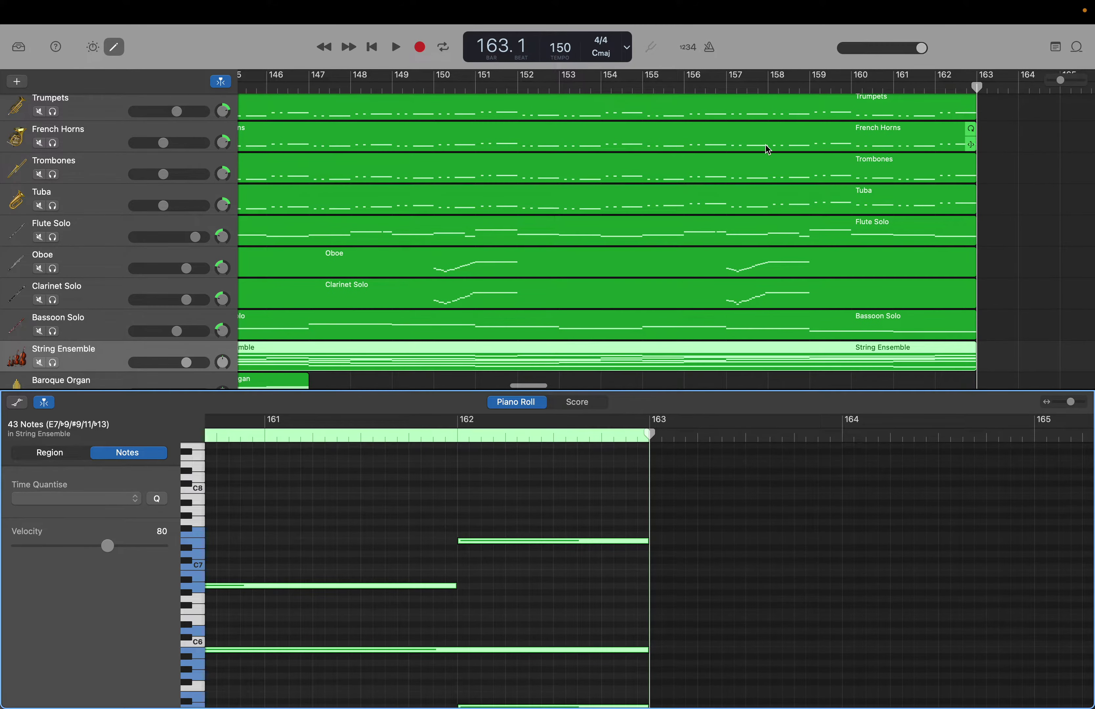
drag(977, 87, 311, 137)
scroll(14, 207, down, 5)
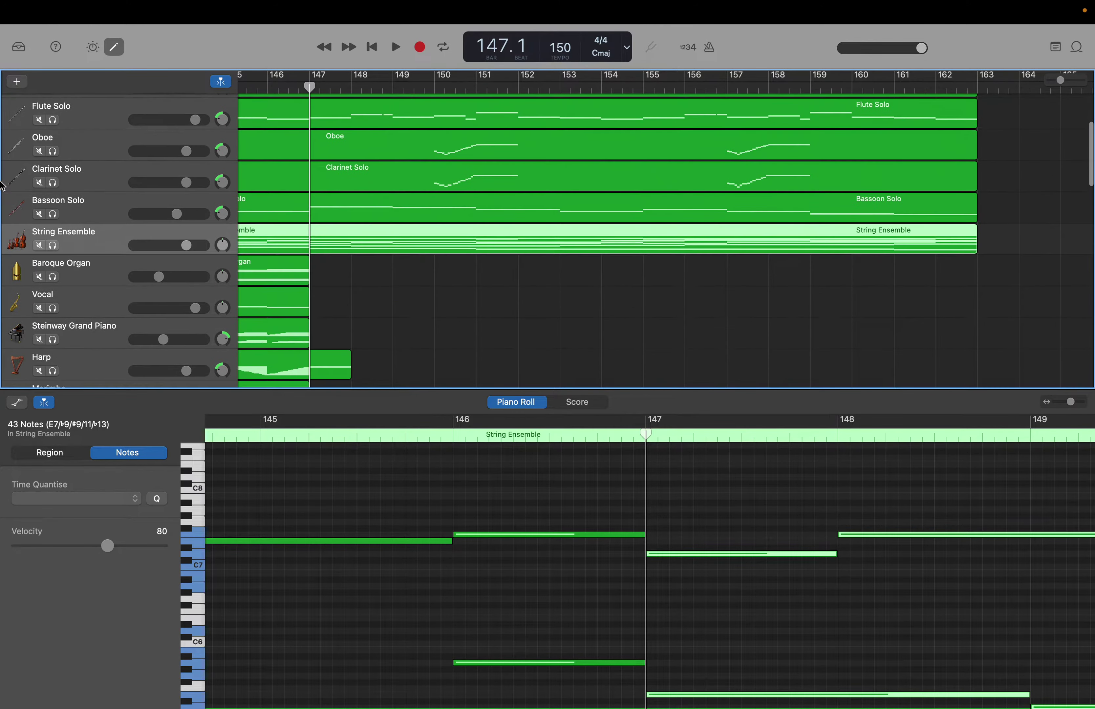
Copy all Baroque Organ notes from bars 91 to 106, including the low bass notes, and paste them at the start of bar 147.
click(77, 274)
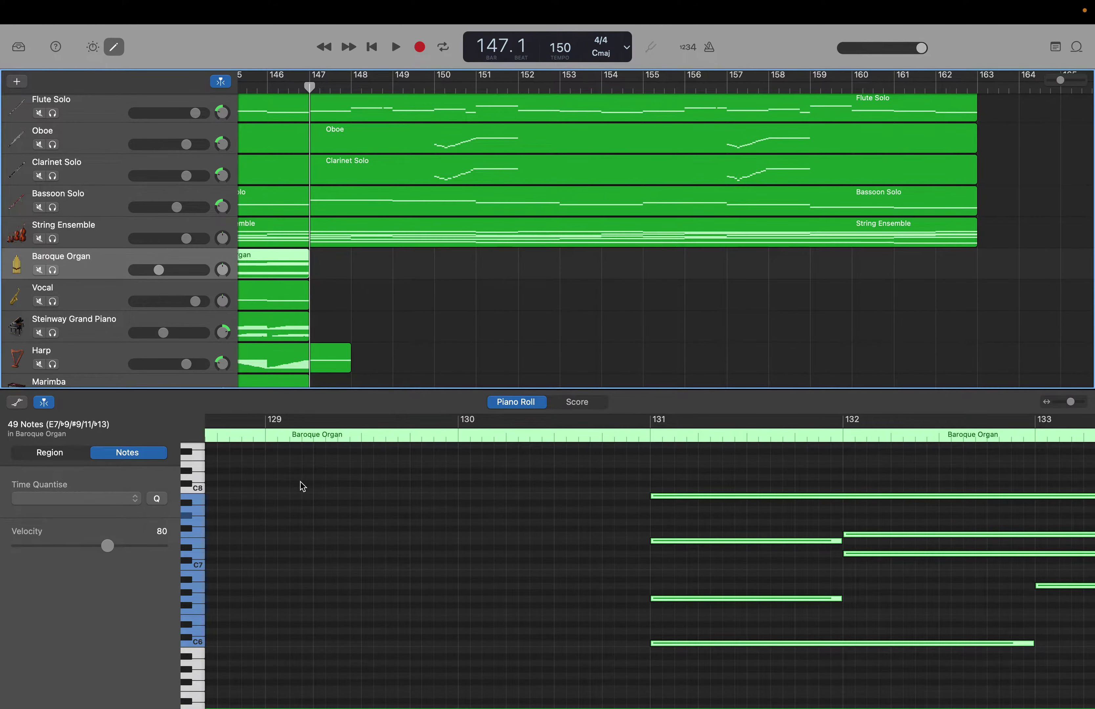
click(300, 482)
scroll(301, 482, left, 10)
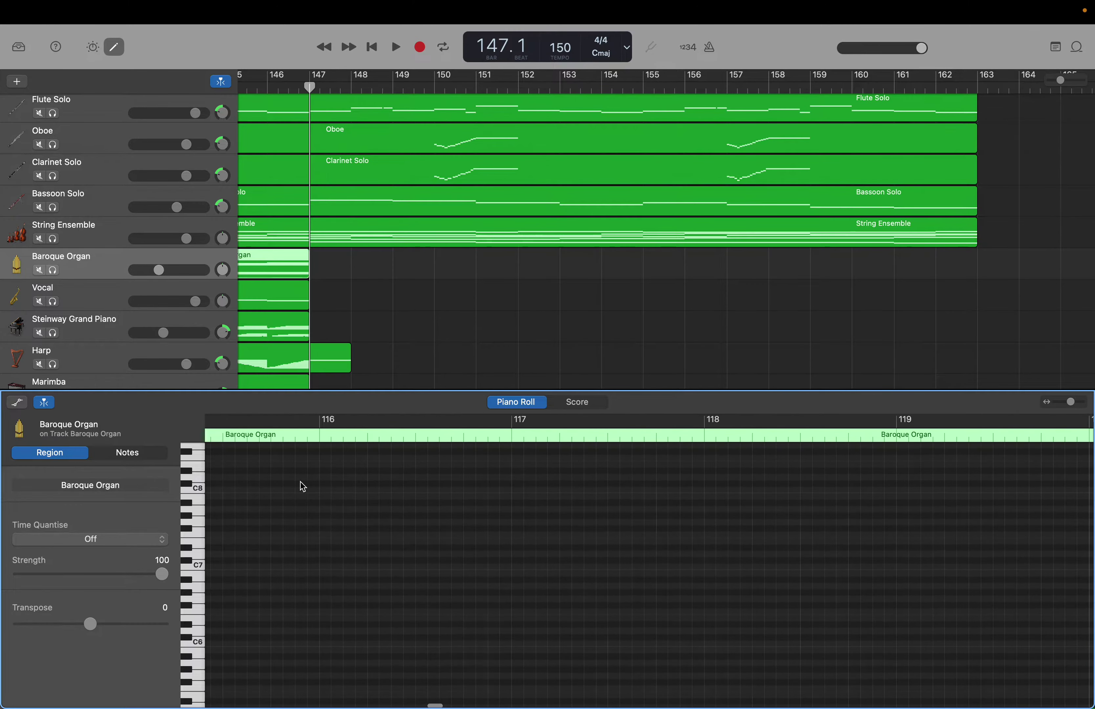
scroll(301, 481, left, 12)
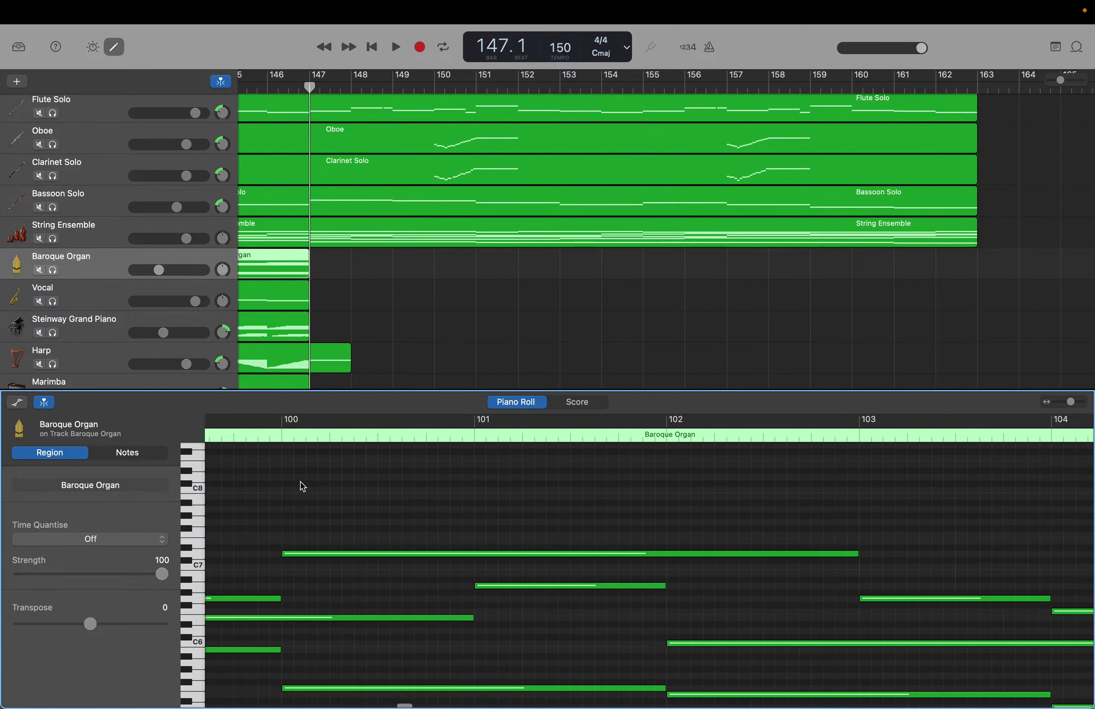
scroll(300, 481, left, 4)
scroll(302, 487, left, 10)
scroll(302, 486, down, 7)
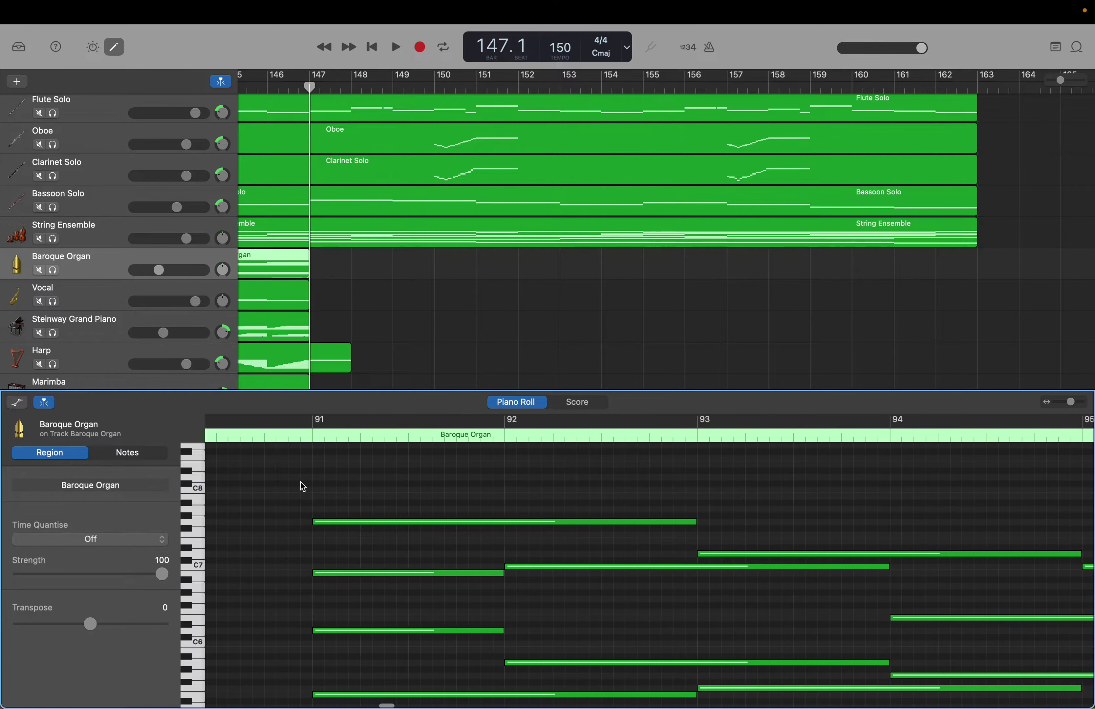
scroll(300, 481, down, 15)
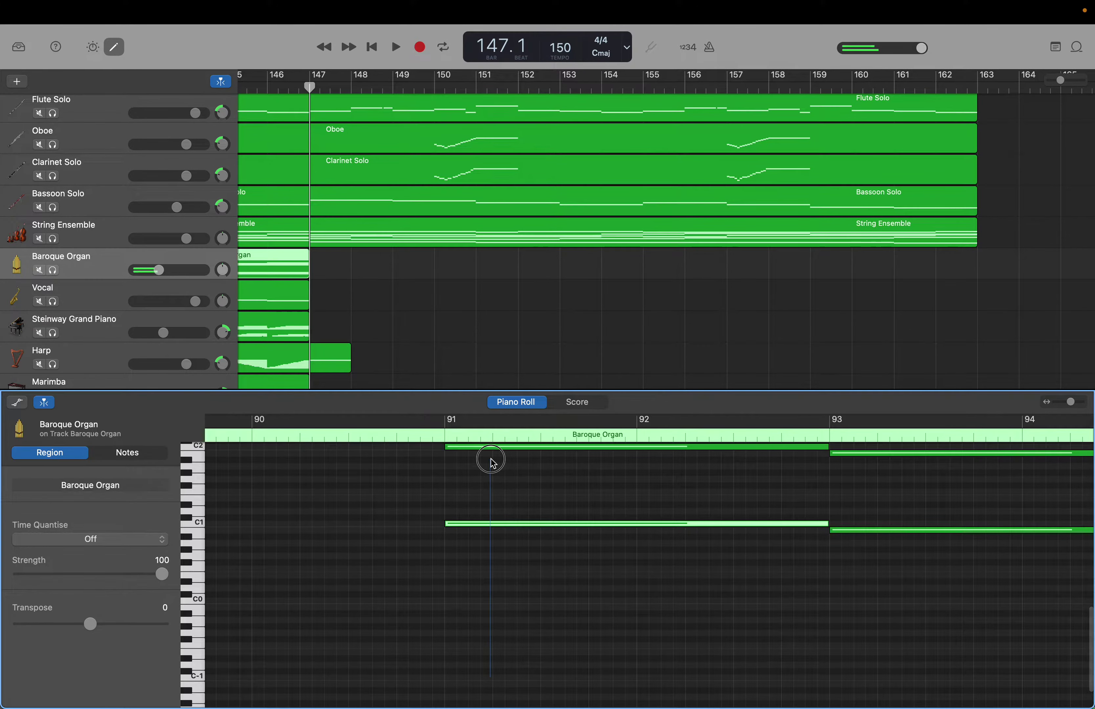
drag(491, 462, 906, 391)
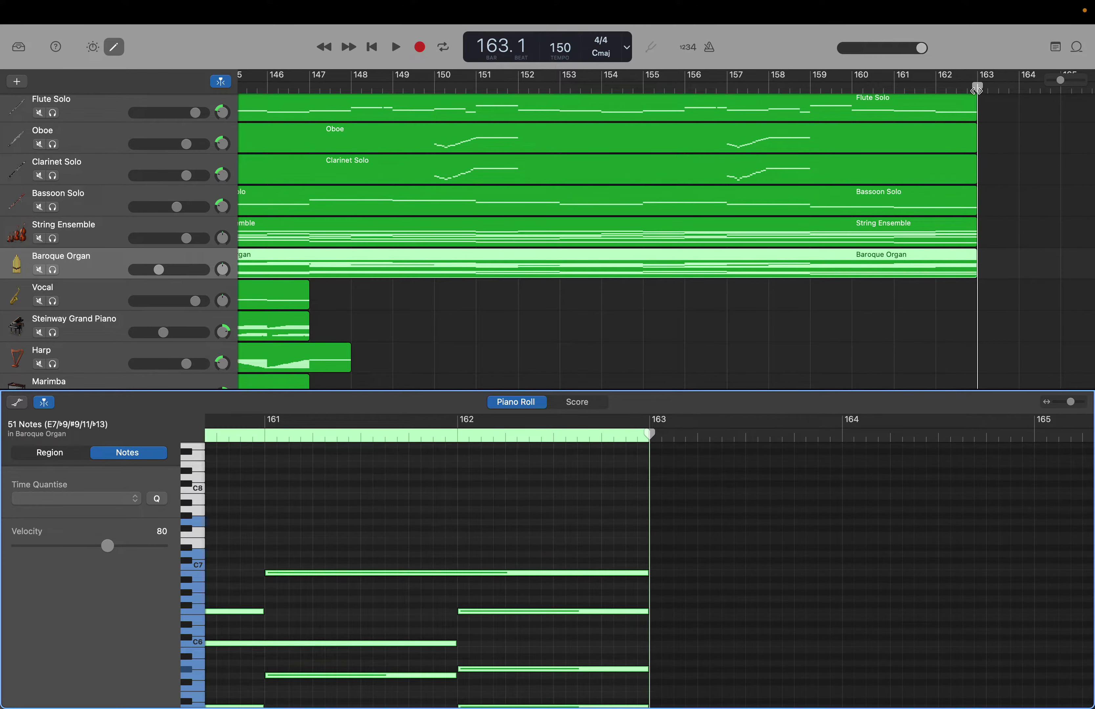
Return the playhead to bar 147, at the start of the pasted Baroque Organ notes.
drag(977, 90, 313, 170)
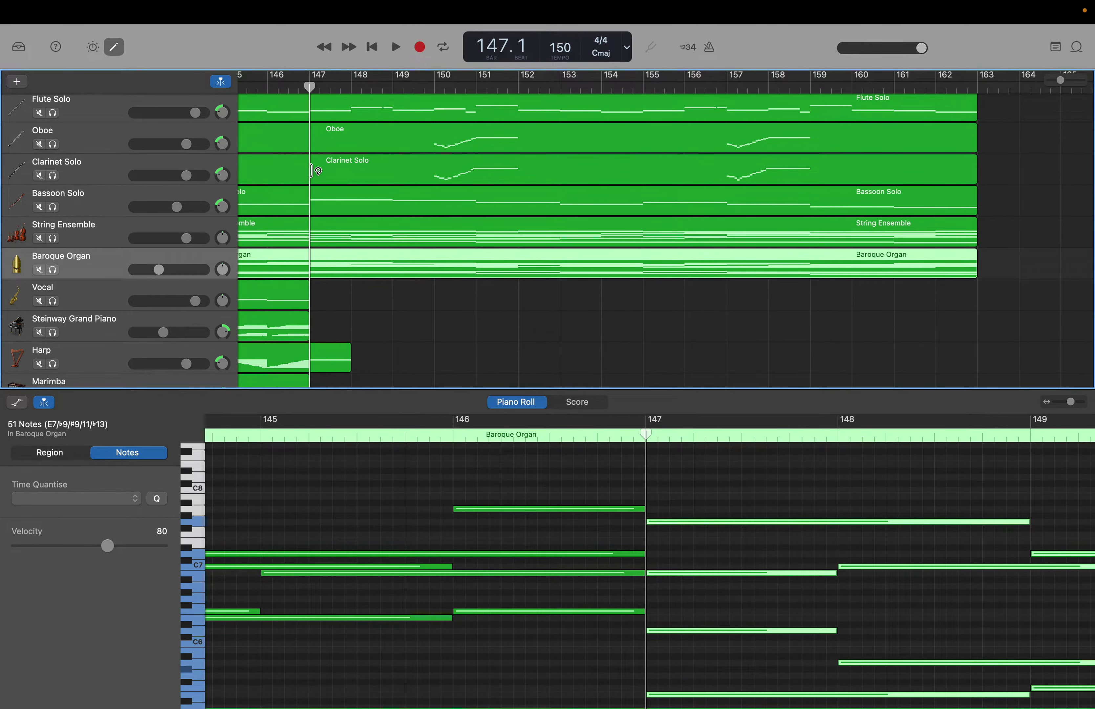
scroll(365, 556, left, 10)
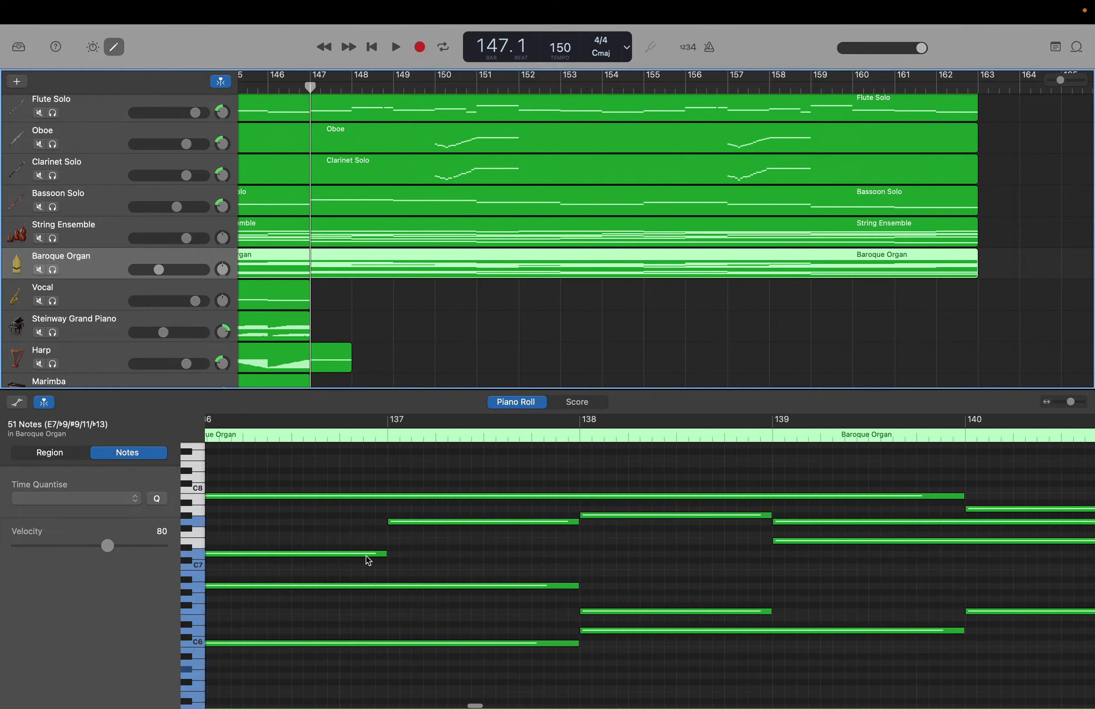
scroll(366, 556, left, 20)
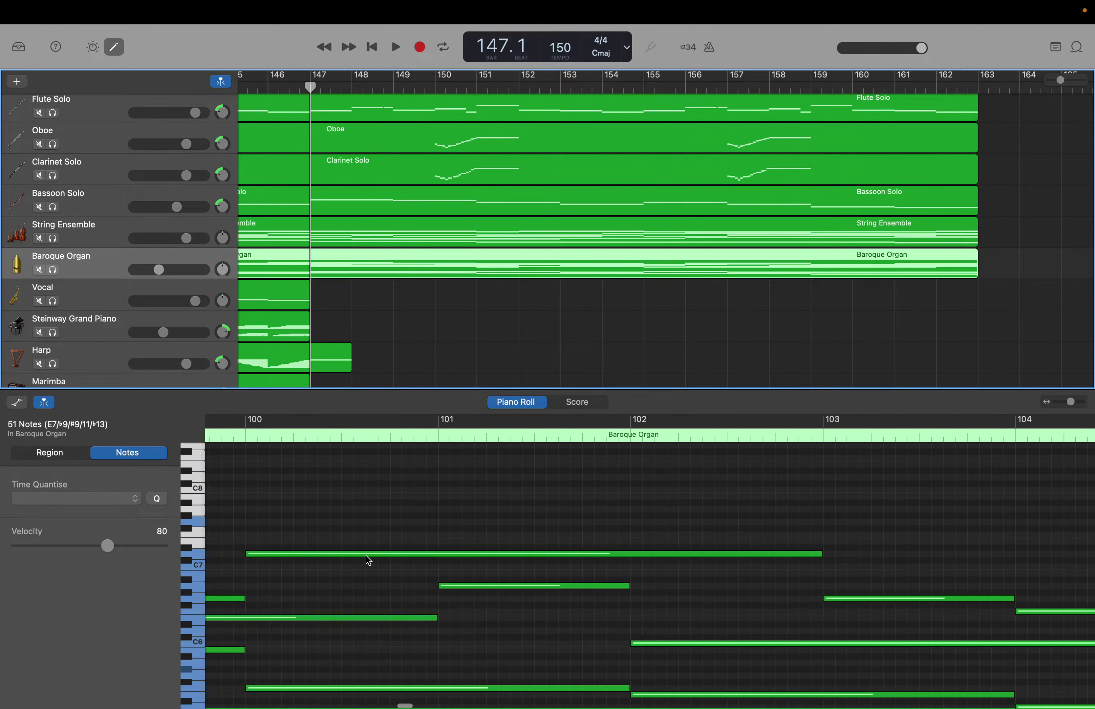
scroll(367, 557, left, 8)
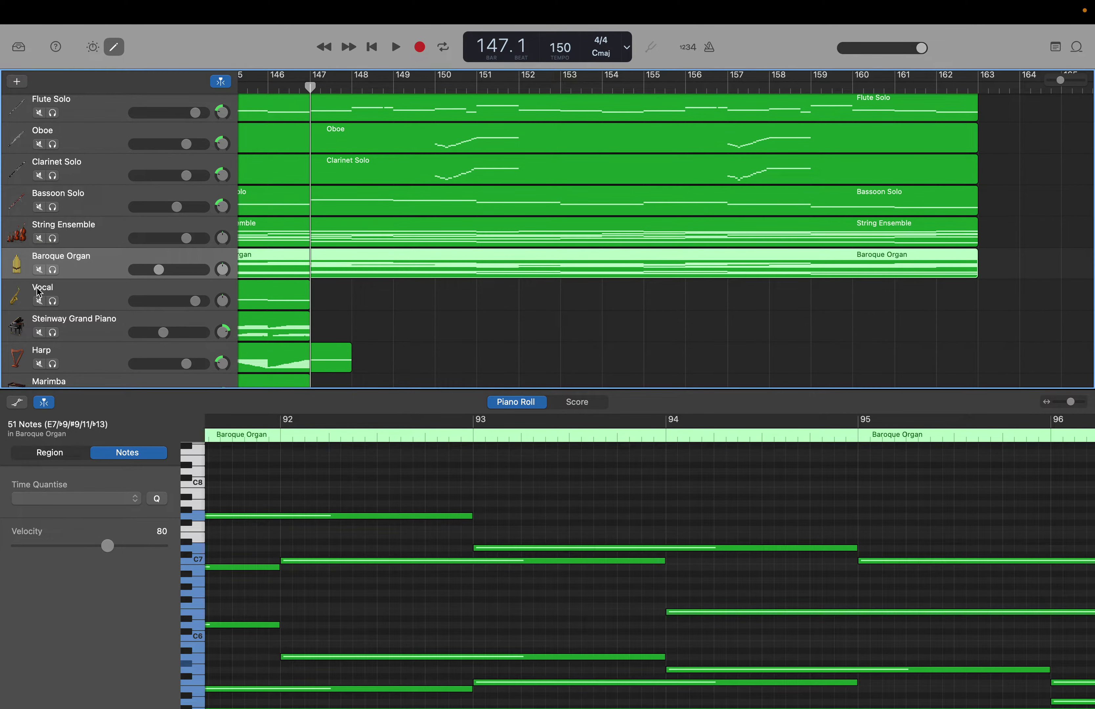
Copy the Vocal notes from bars 91 to 106 and paste them at the start of bar 147.
click(75, 300)
scroll(418, 572, left, 20)
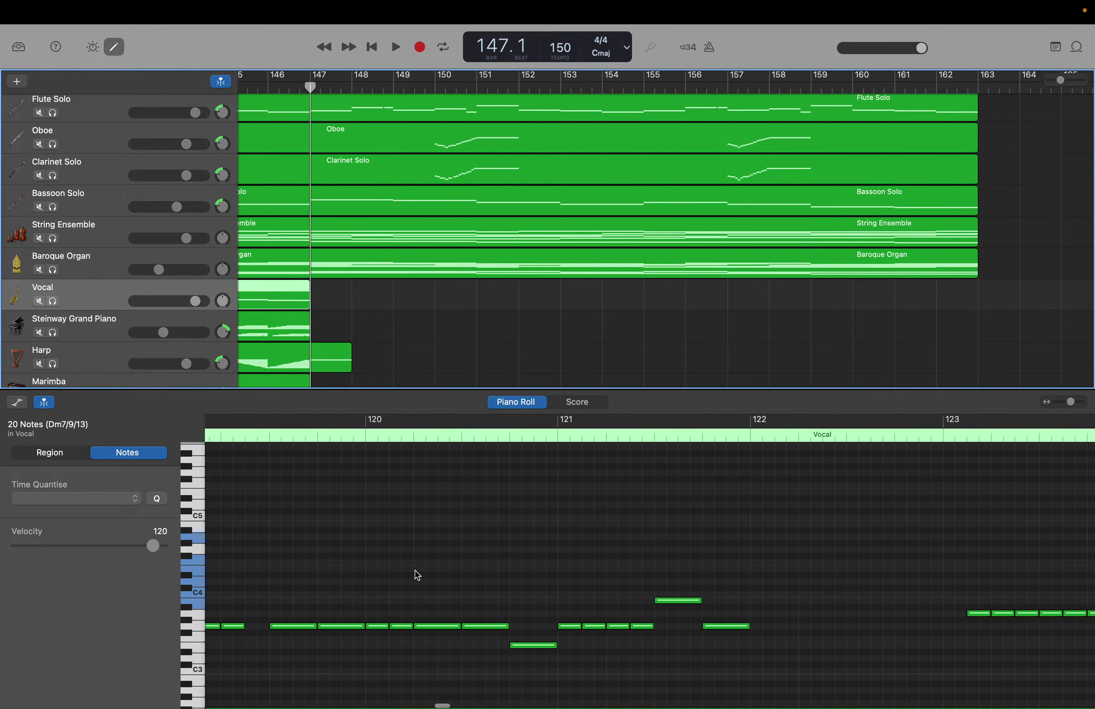
scroll(417, 575, left, 13)
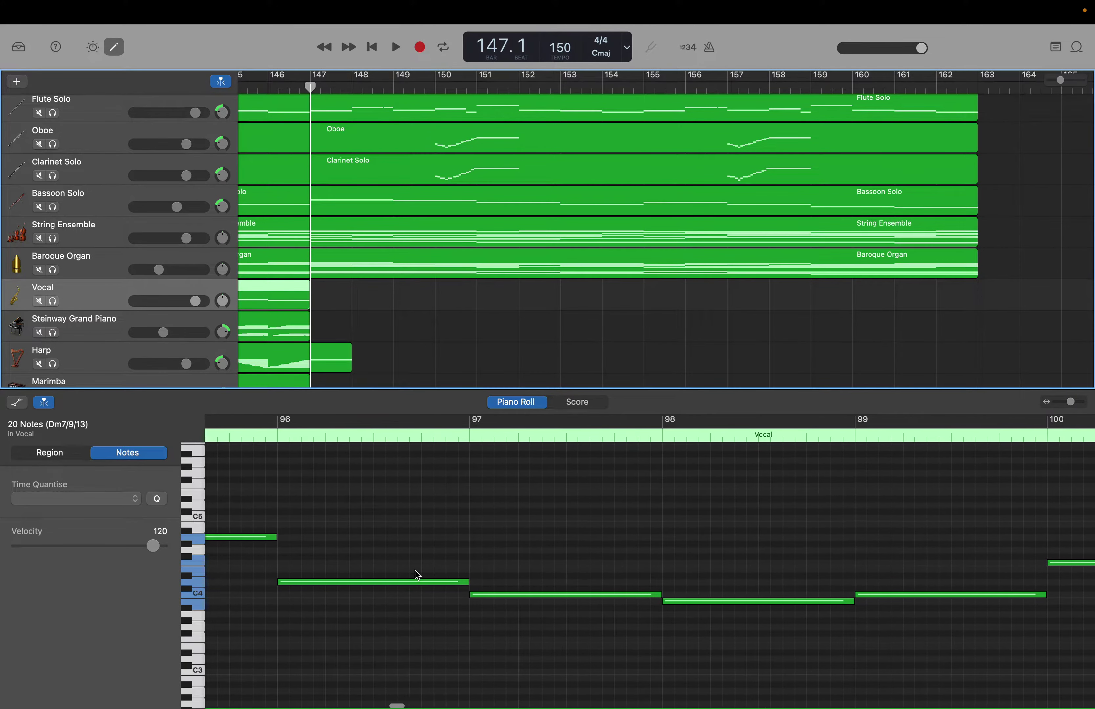
scroll(417, 574, left, 5)
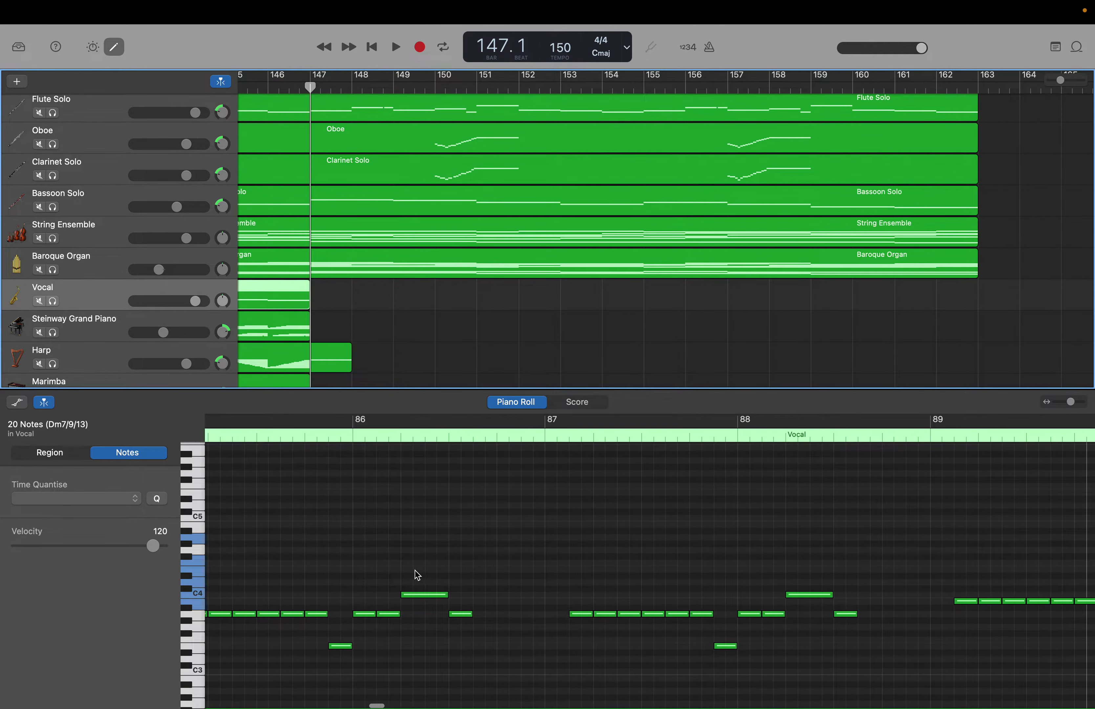
scroll(416, 574, right, 4)
scroll(418, 575, right, 6)
scroll(417, 575, left, 4)
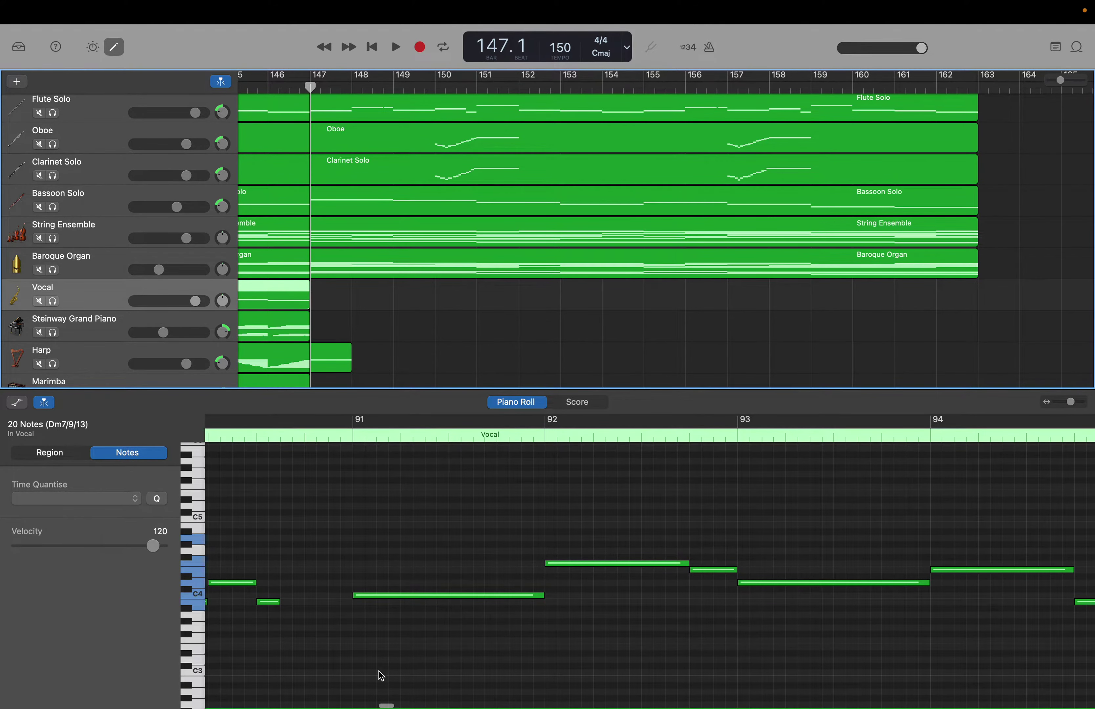
drag(379, 672, 1047, 460)
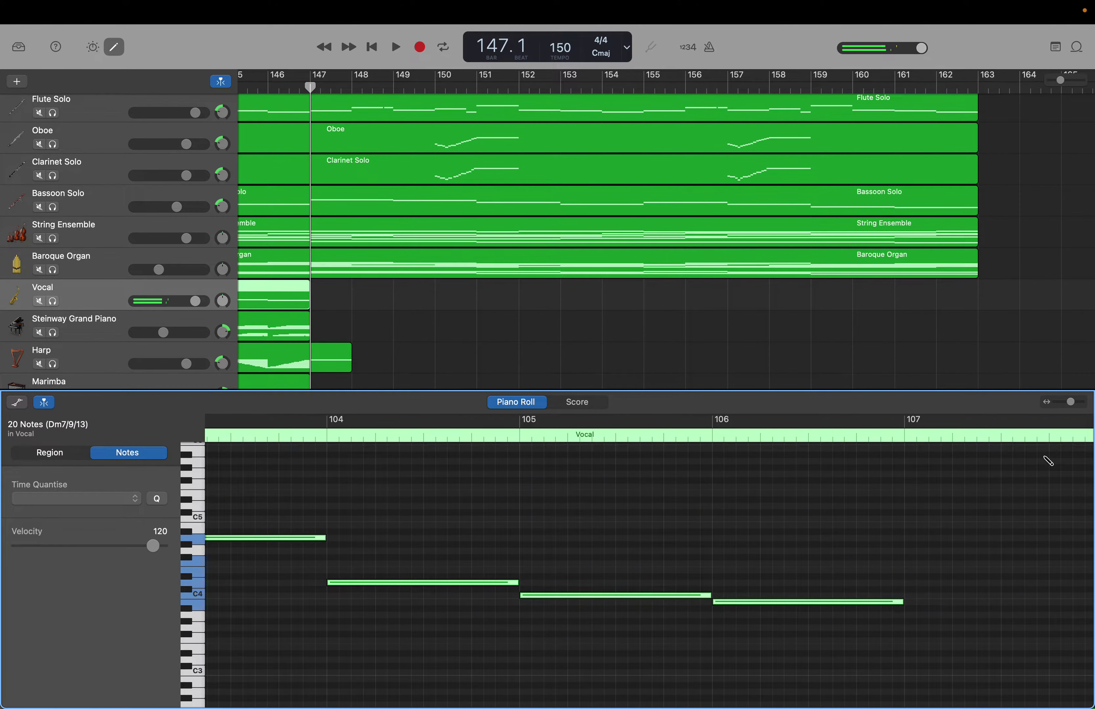
key(super+v)
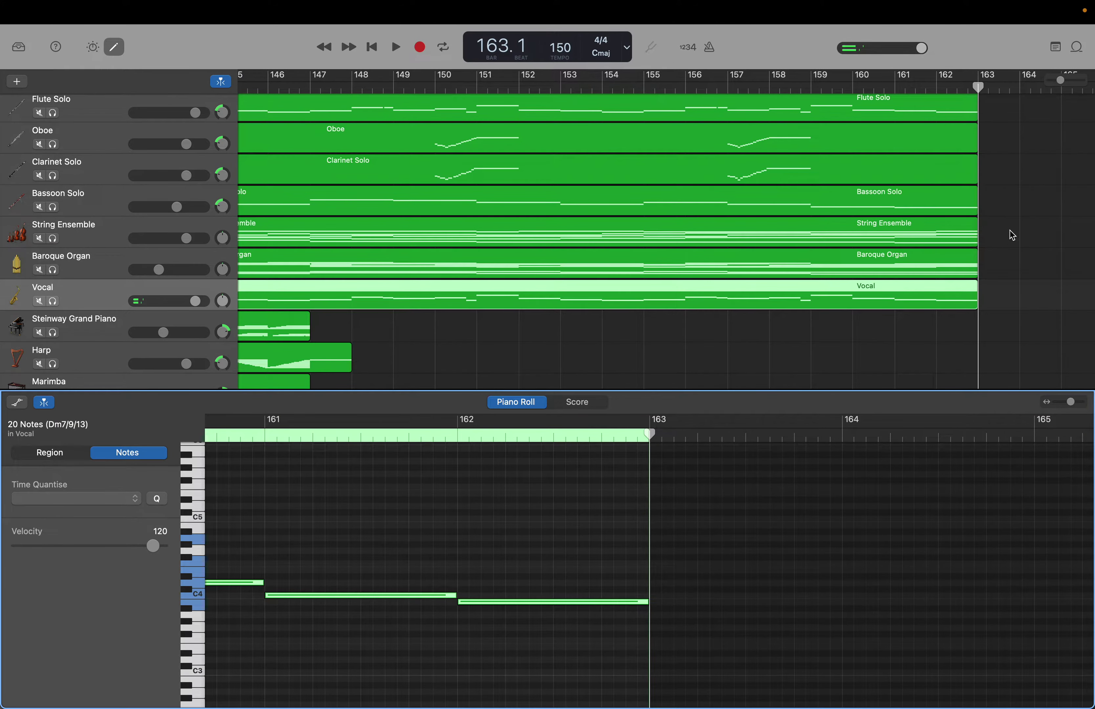
Return the playhead to bar 147 and deselect the pasted Vocal notes.
drag(976, 90, 307, 73)
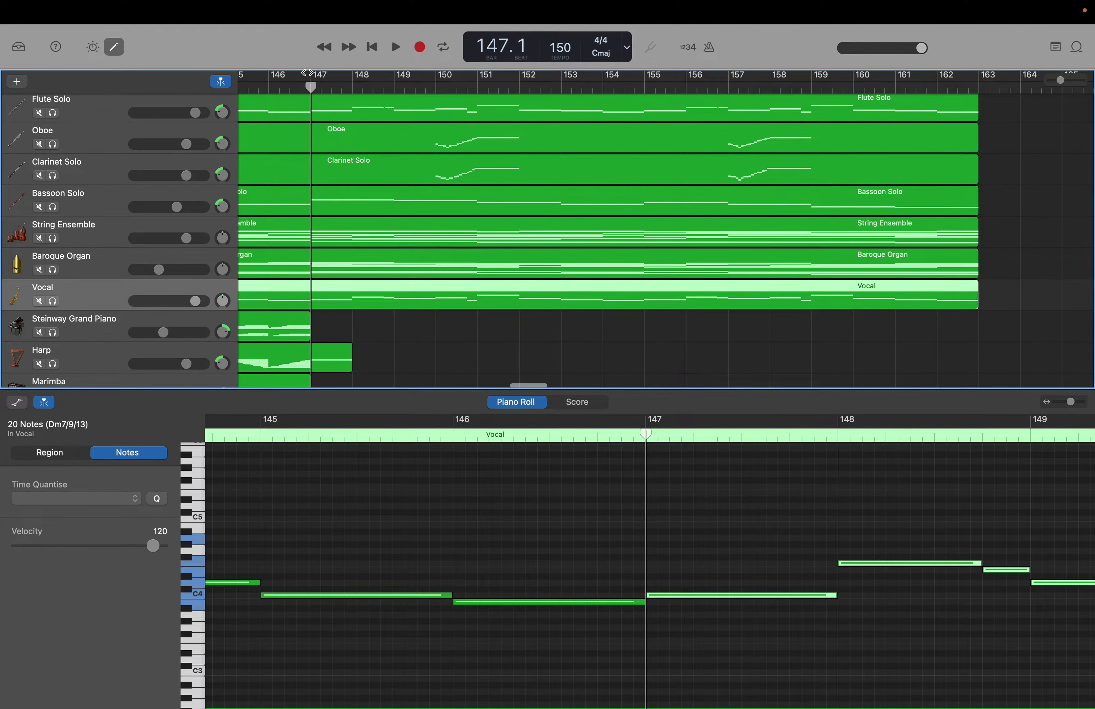
click(367, 497)
scroll(368, 497, left, 15)
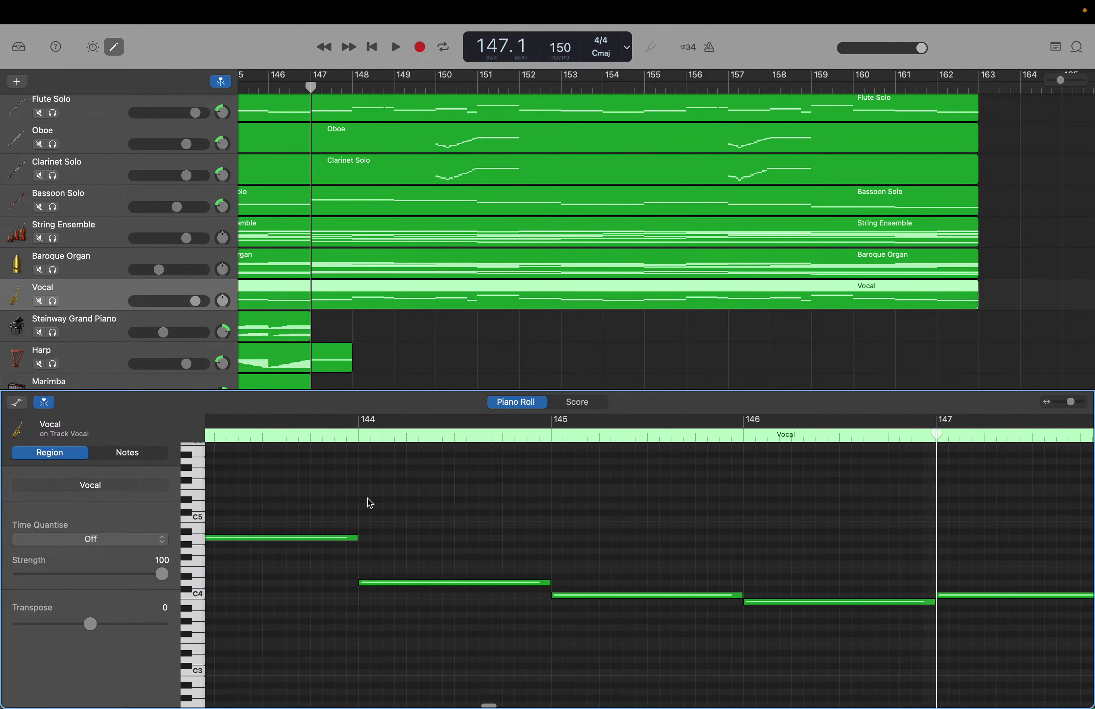
scroll(368, 498, left, 10)
scroll(320, 475, up, 1)
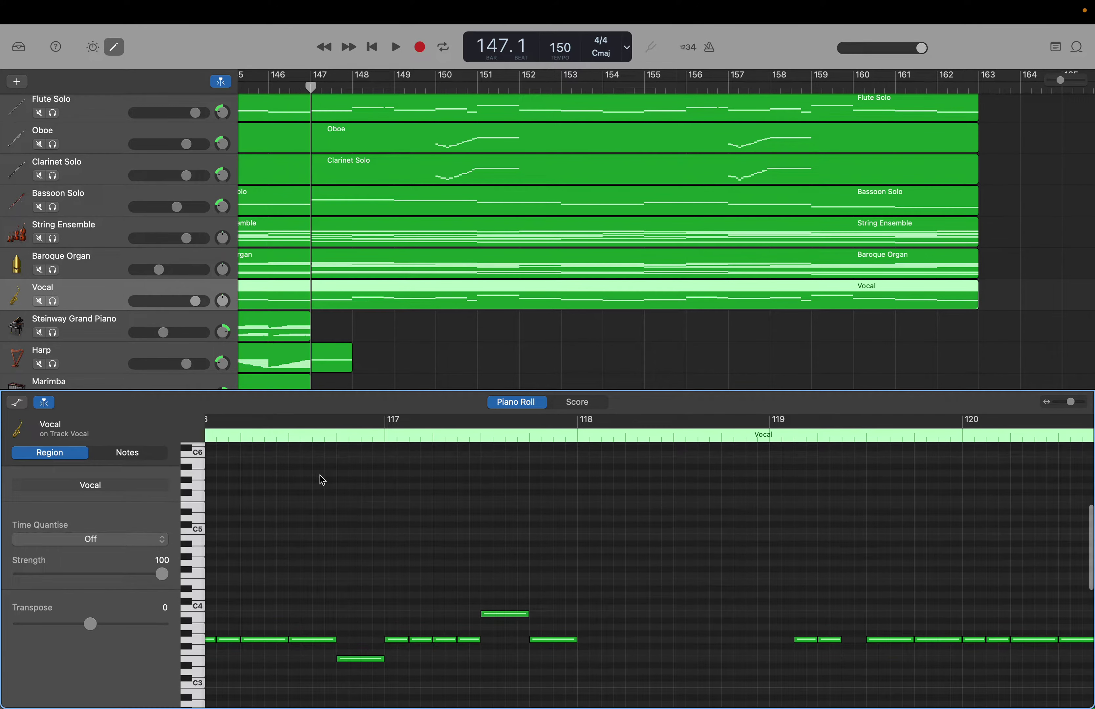
Copy all Steinway Grand Piano notes from bars 91 to 106, from the lowest to the highest, and paste them at the start of bar 147.
click(73, 330)
click(454, 621)
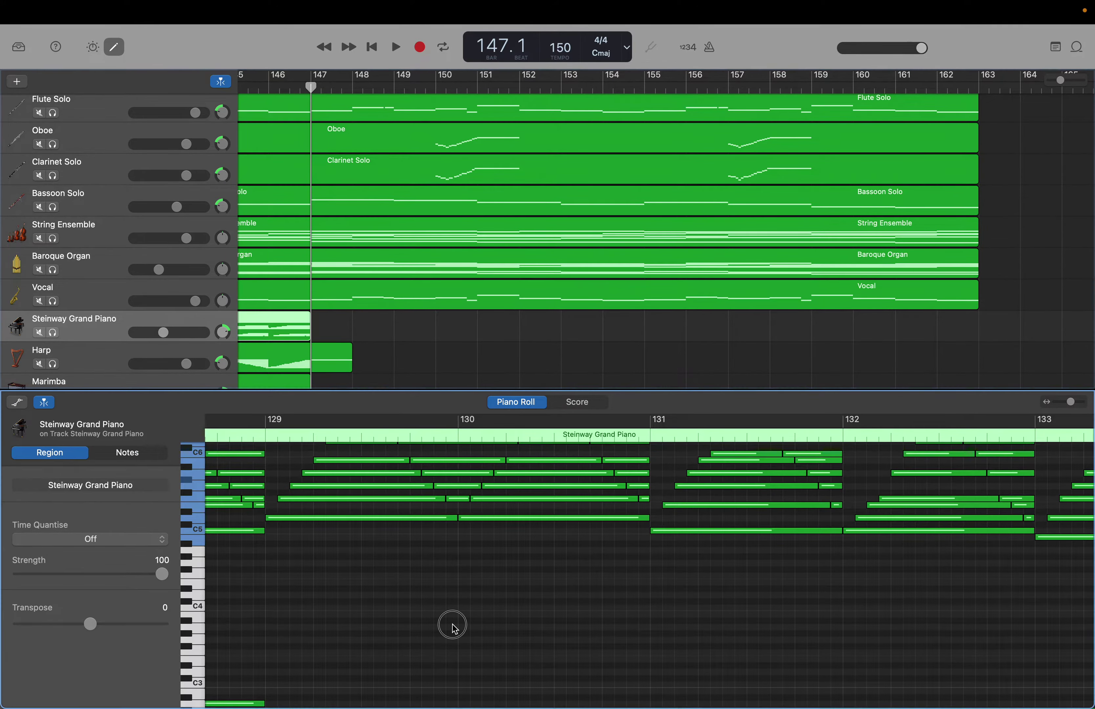
scroll(453, 624, left, 10)
scroll(454, 629, left, 20)
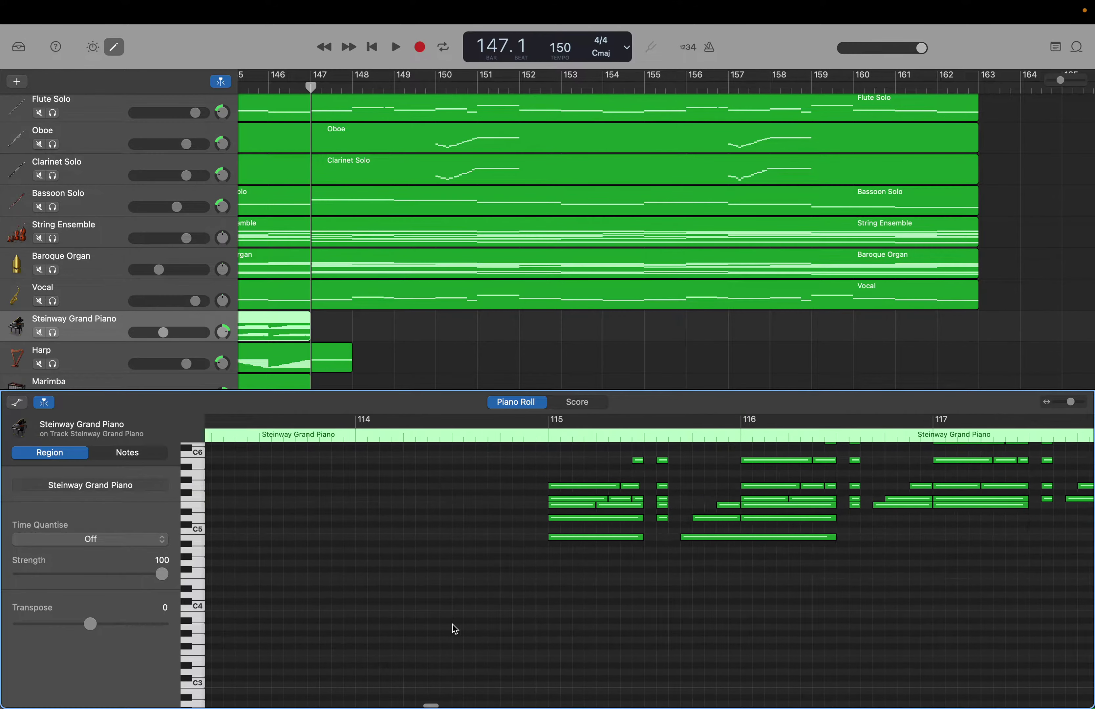
scroll(454, 628, left, 12)
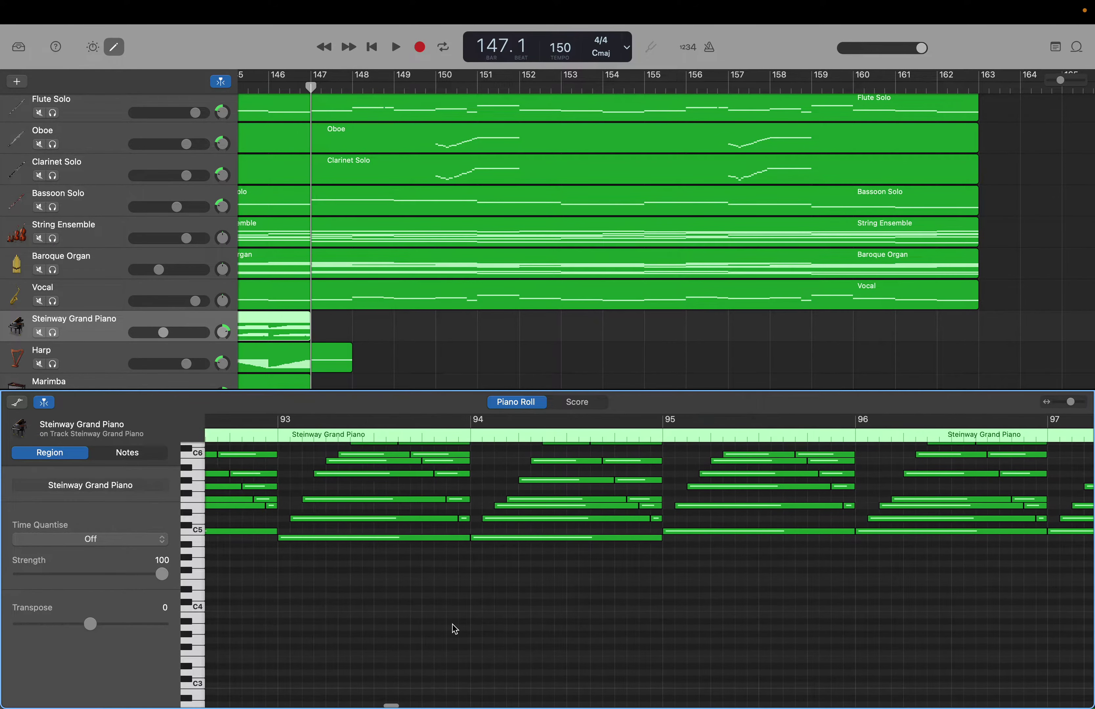
scroll(454, 629, left, 2)
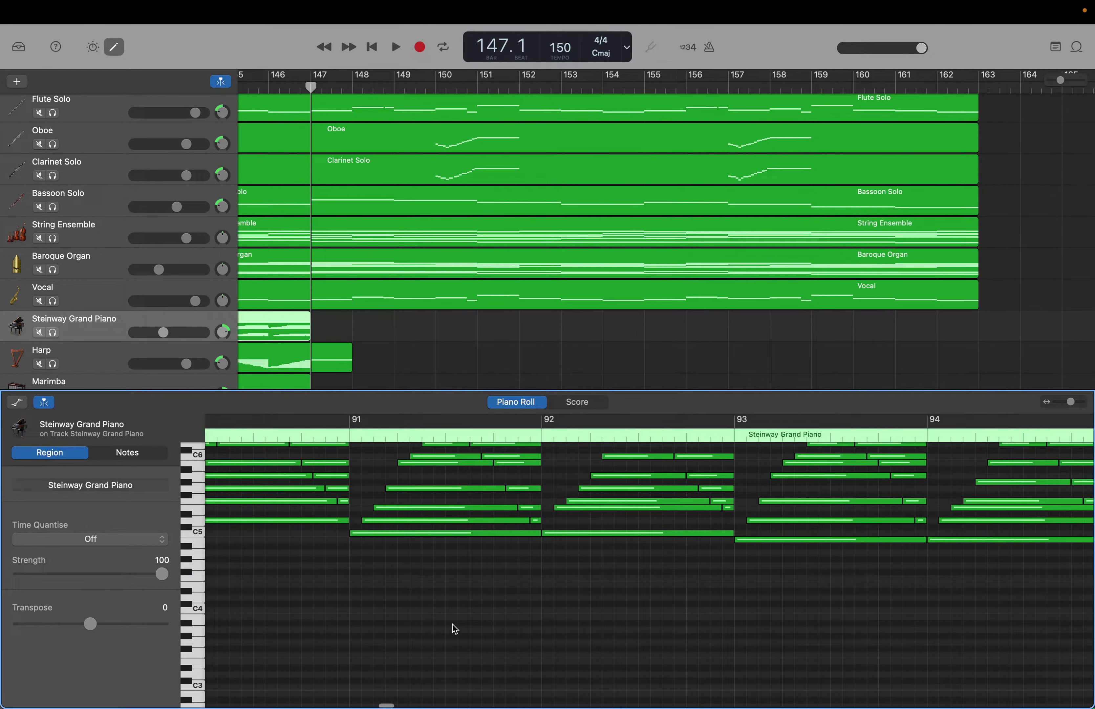
scroll(455, 629, left, 2)
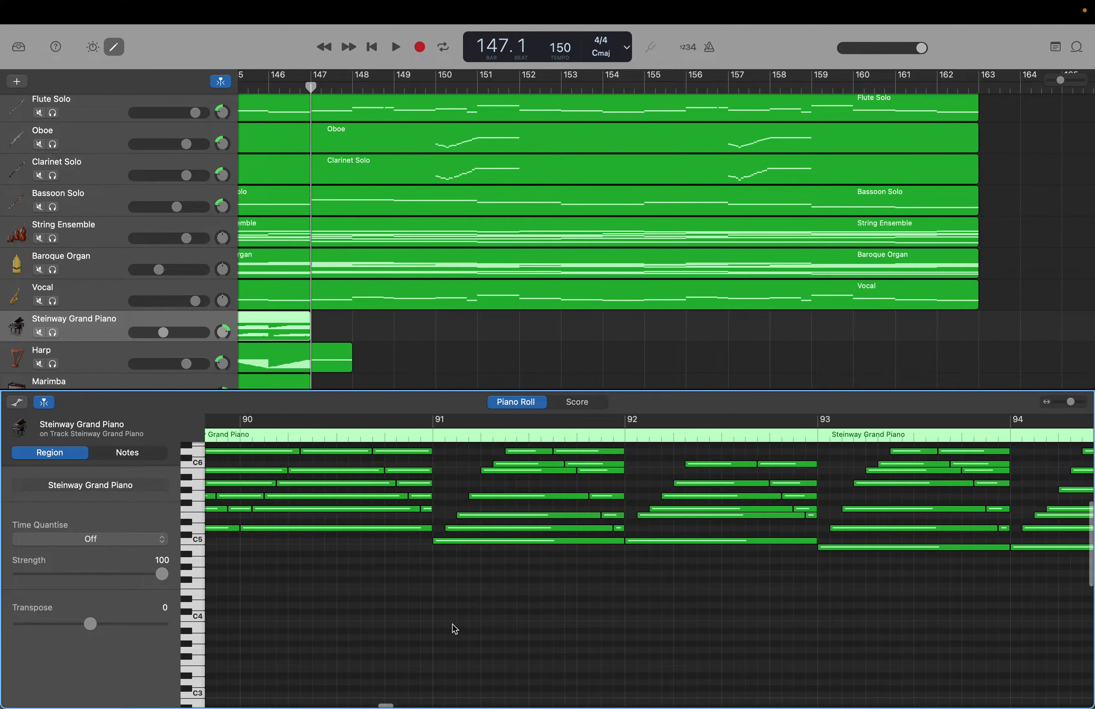
scroll(454, 628, down, 2)
scroll(483, 492, down, 10)
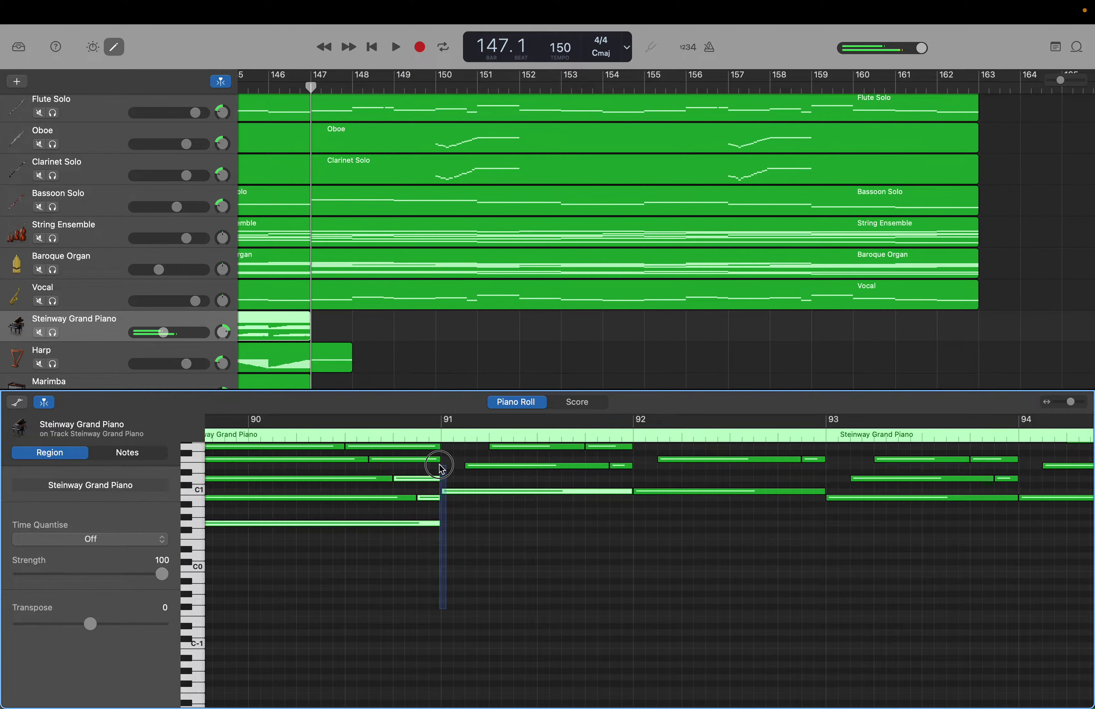
scroll(441, 469, up, 15)
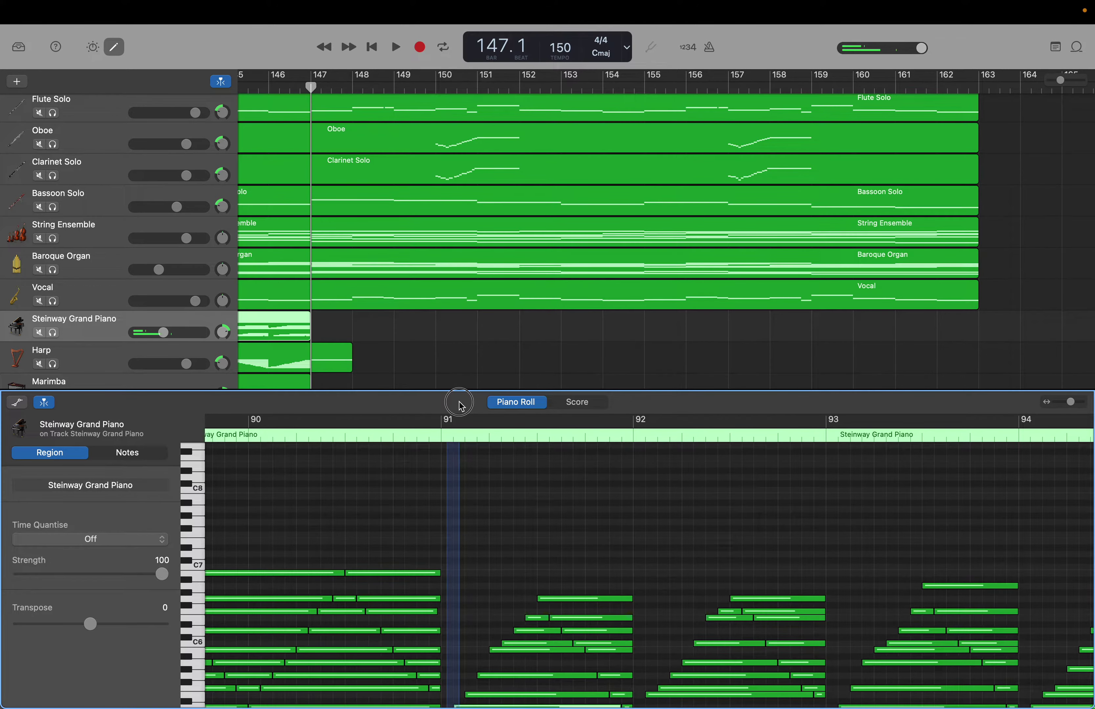
mouse_move(460, 405)
mouse_down()
mouse_move(1089, 396)
mouse_move(762, 351)
mouse_up()
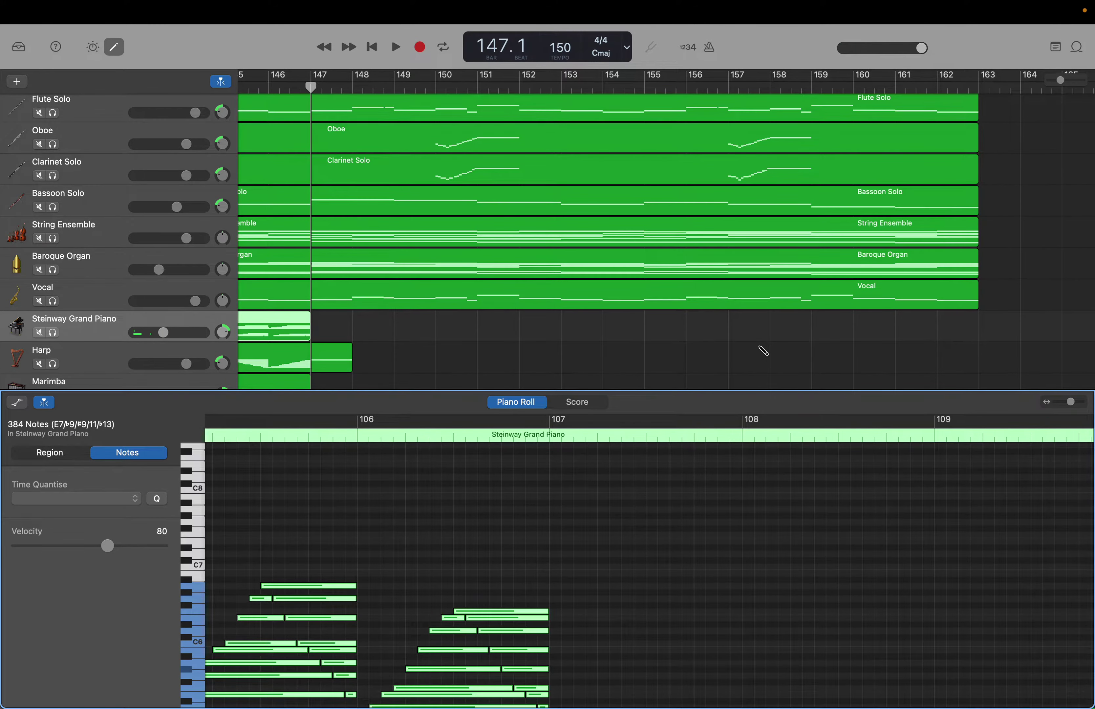
key(super+v)
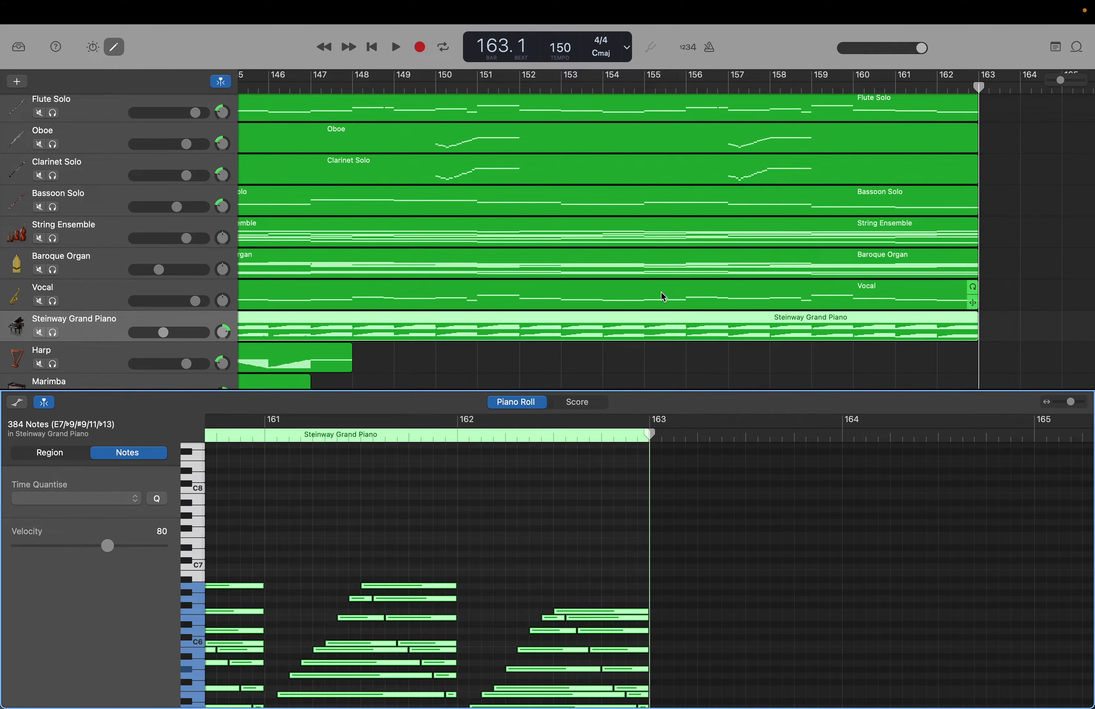
Extend the Harp region to bar 164, one bar beyond the end of the Steinway Grand Piano region.
scroll(614, 335, left, 10)
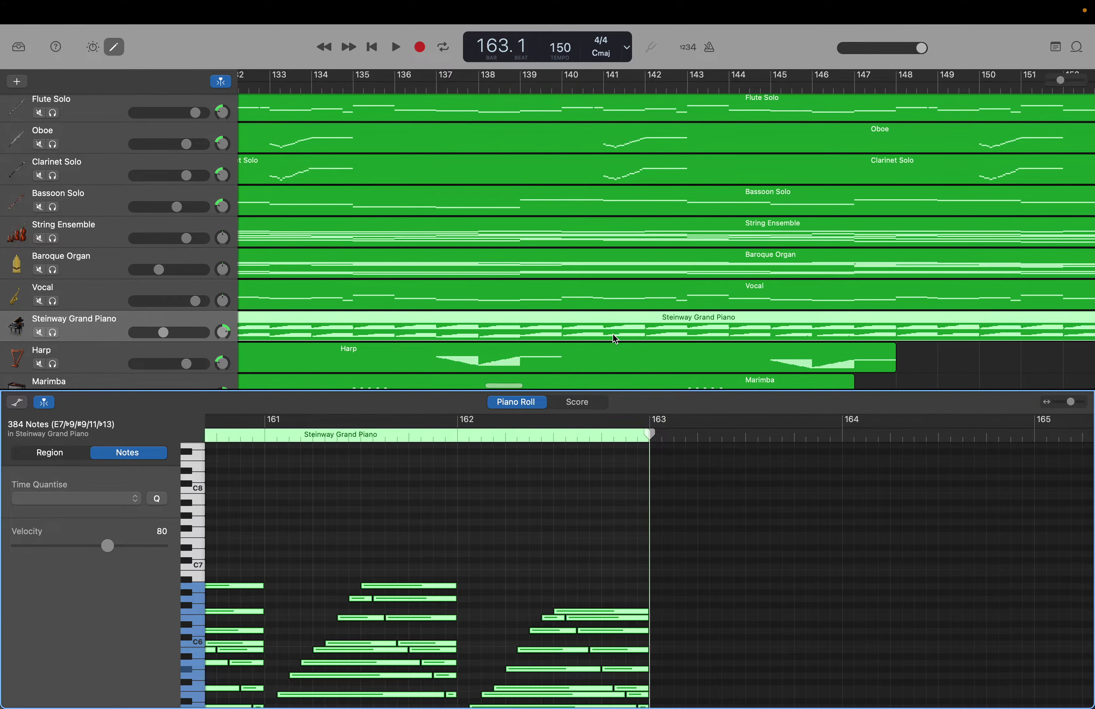
scroll(614, 337, down, 3)
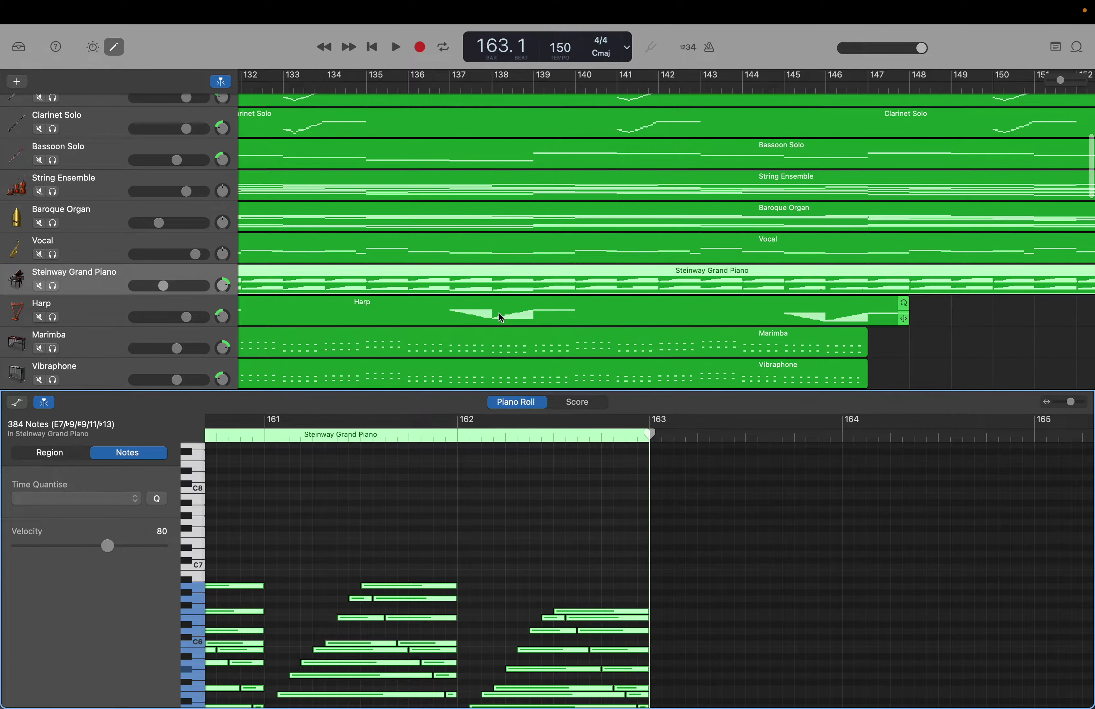
scroll(761, 301, right, 8)
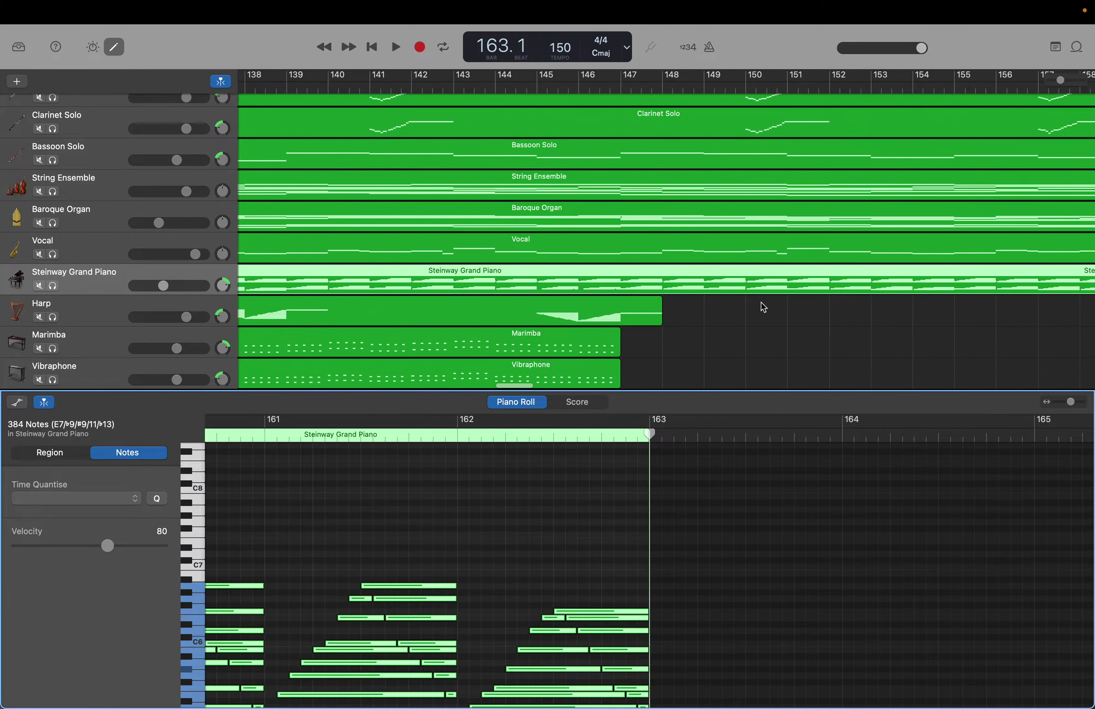
scroll(761, 301, right, 2)
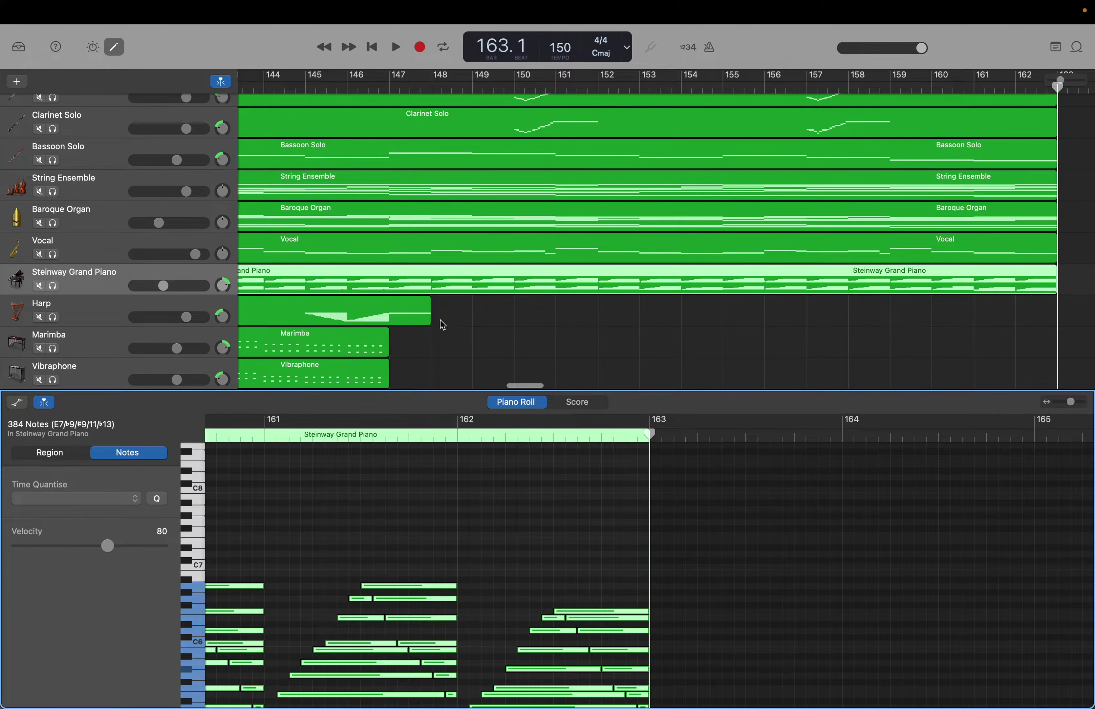
drag(428, 320, 1018, 308)
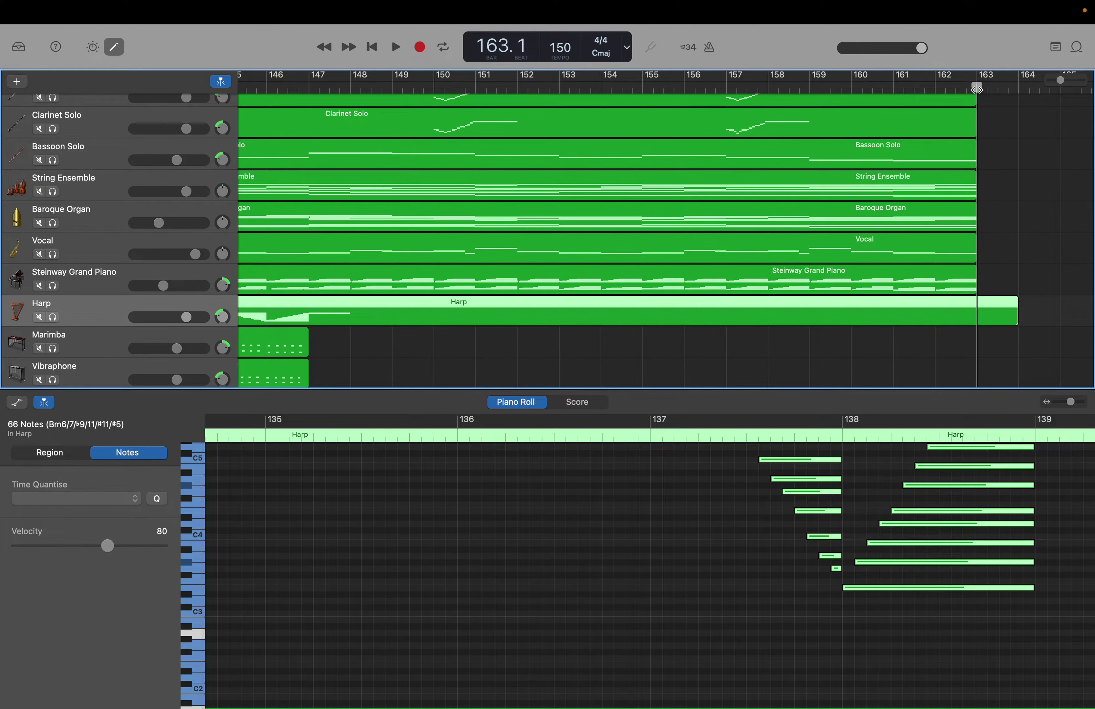
Copy all Harp notes from bars 97 to 107, from the lowest to the highest, and paste them at the start of bar 153.
drag(977, 89, 565, 111)
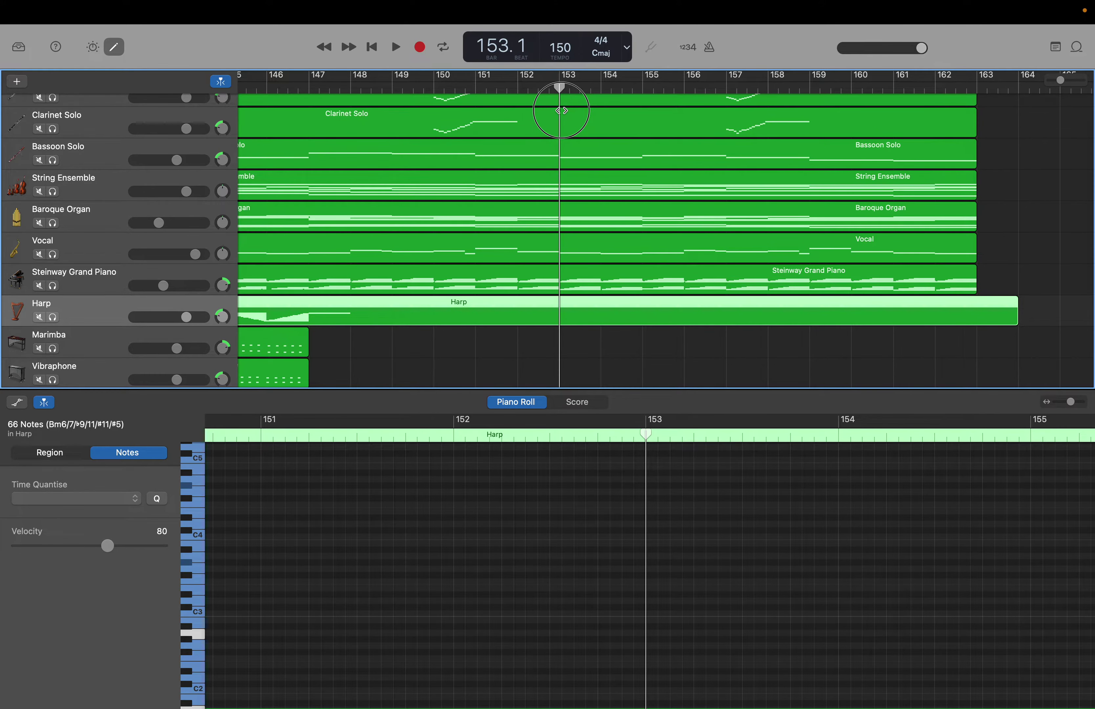
drag(561, 110, 559, 110)
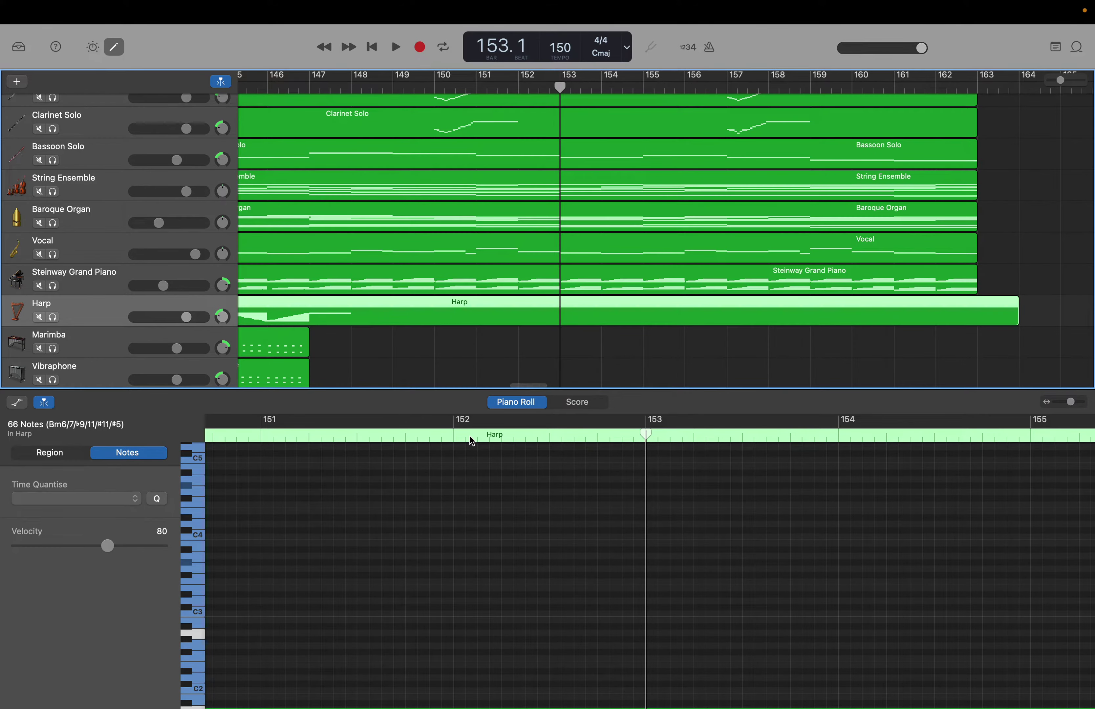
click(435, 514)
scroll(435, 516, left, 10)
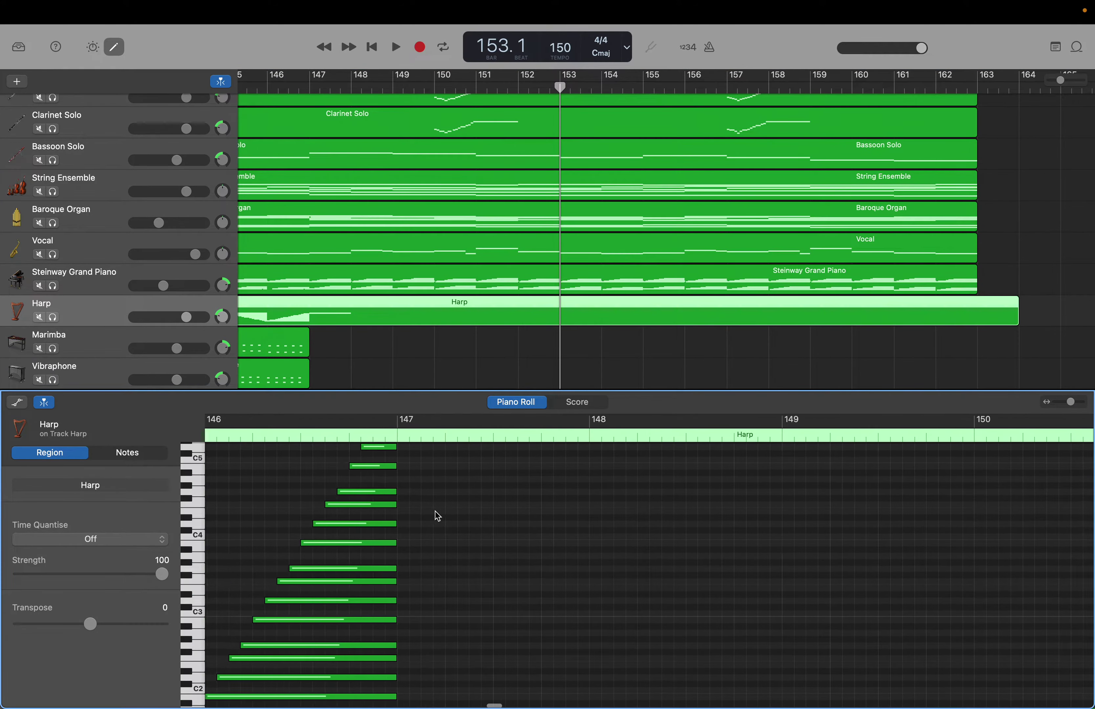
scroll(343, 487, left, 15)
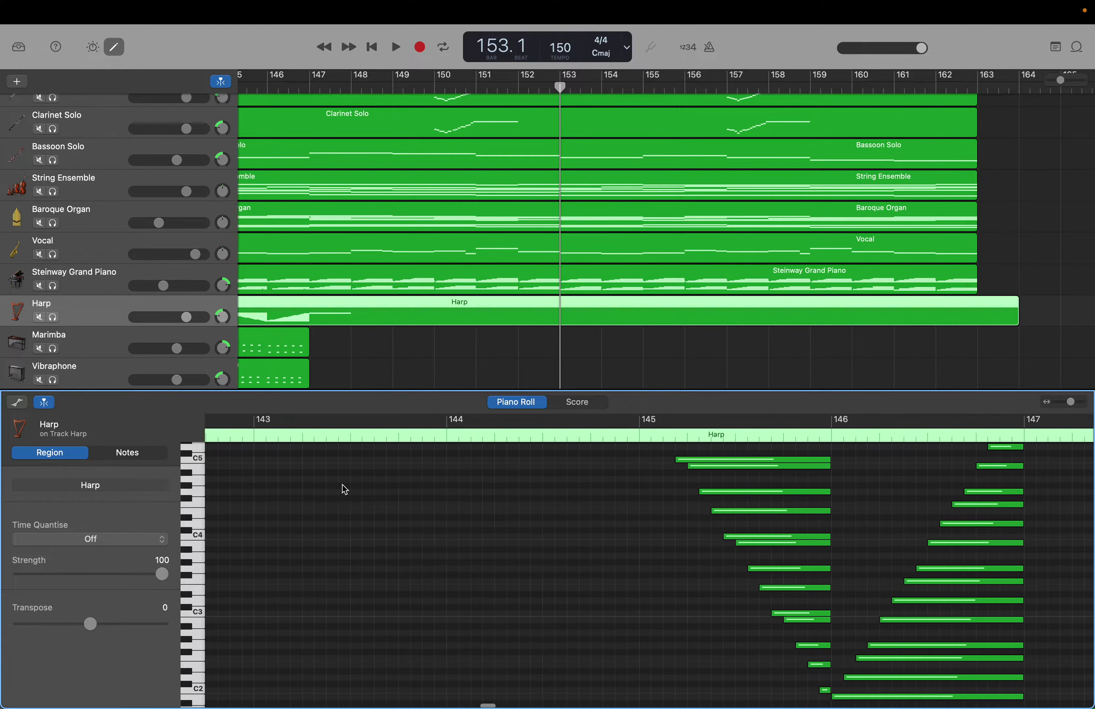
scroll(344, 489, left, 15)
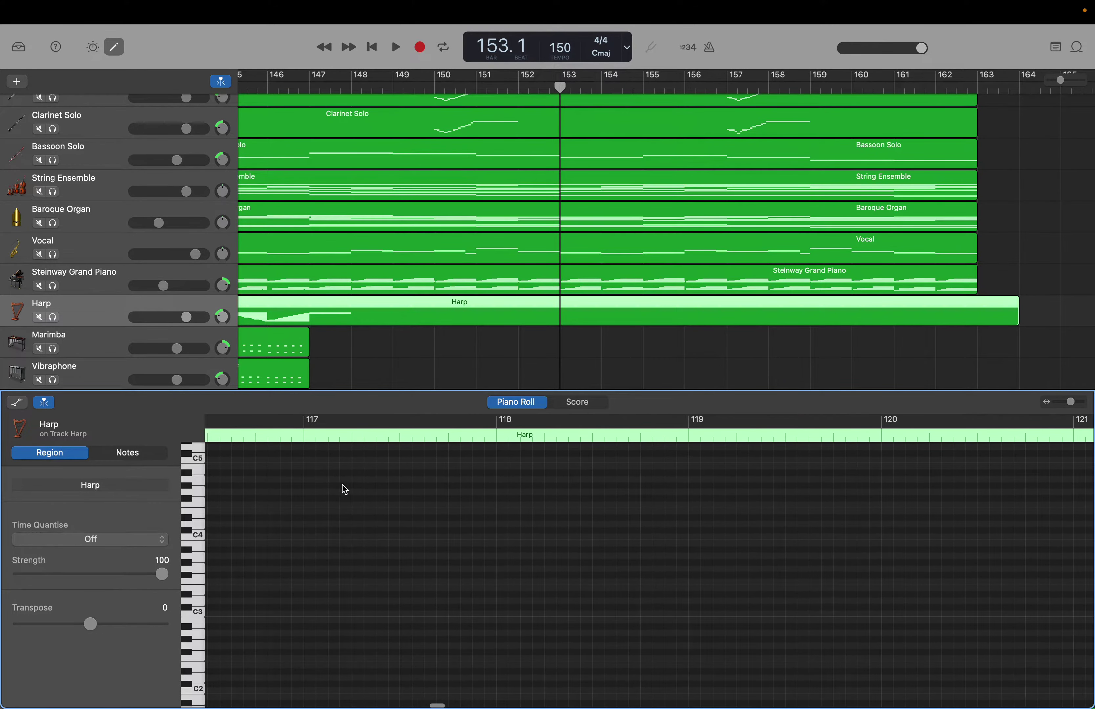
scroll(342, 485, left, 8)
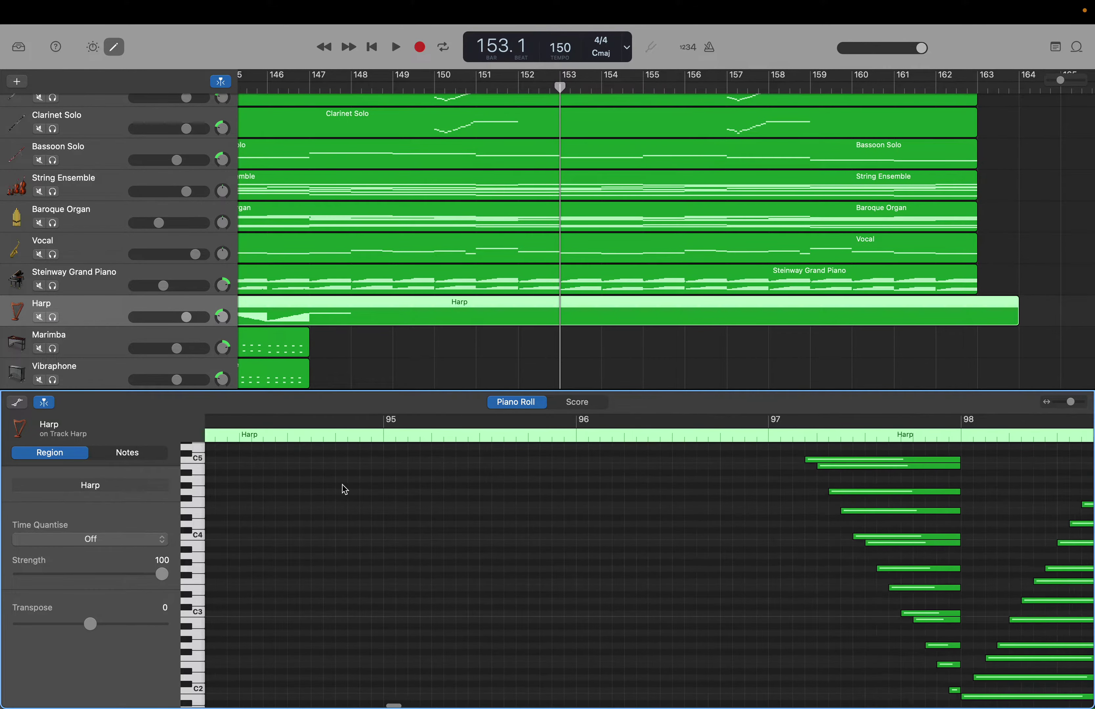
scroll(342, 485, right, 3)
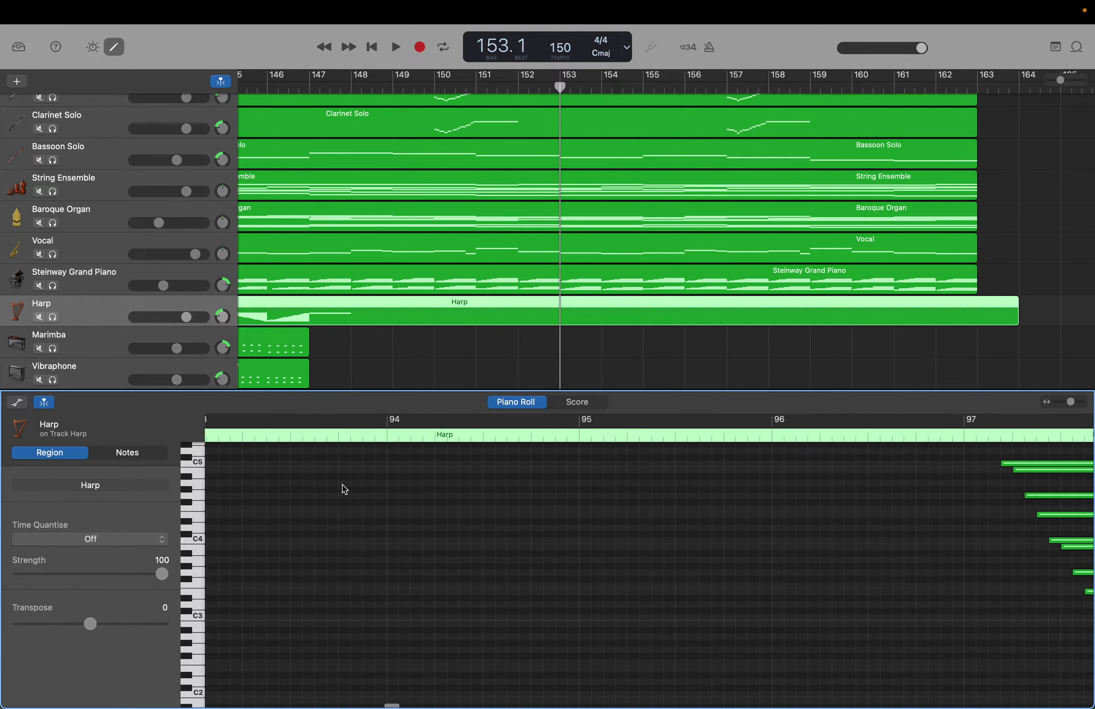
scroll(342, 485, up, 3)
scroll(342, 484, down, 5)
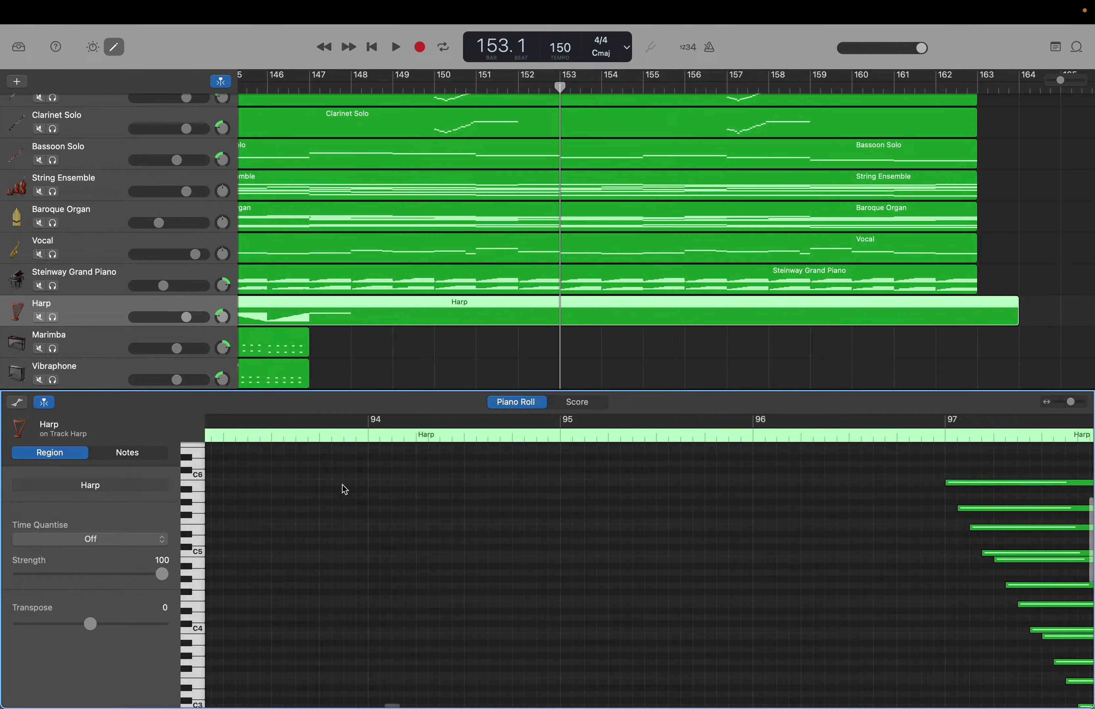
scroll(342, 485, right, 1)
scroll(345, 489, down, 7)
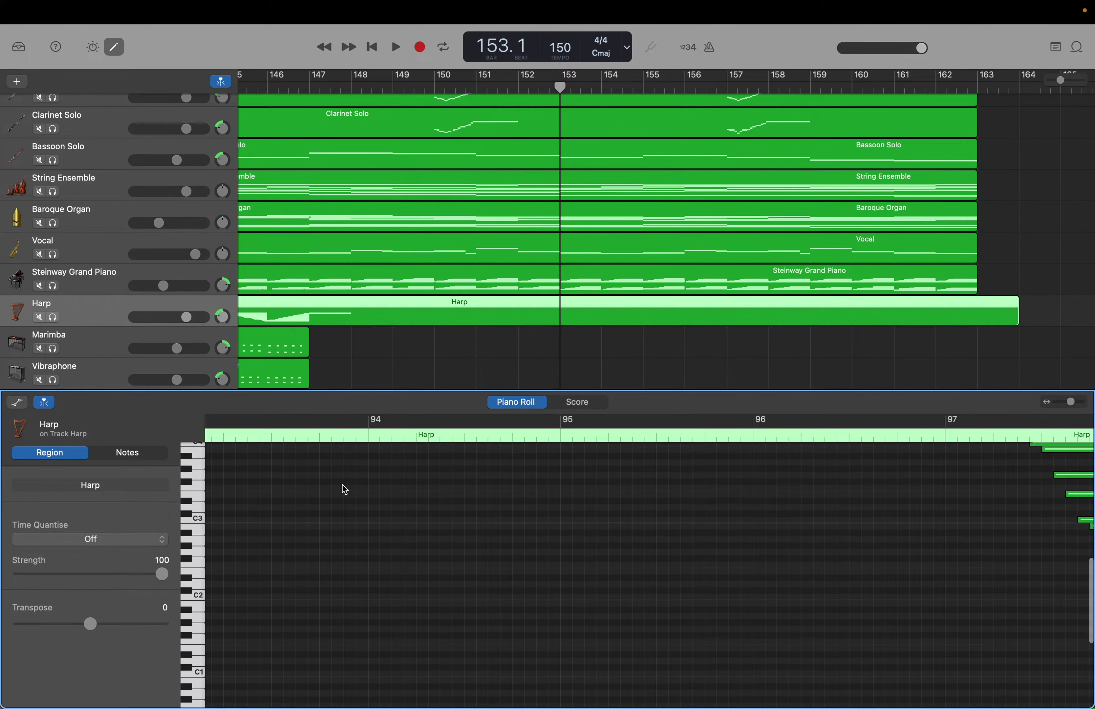
scroll(344, 489, right, 10)
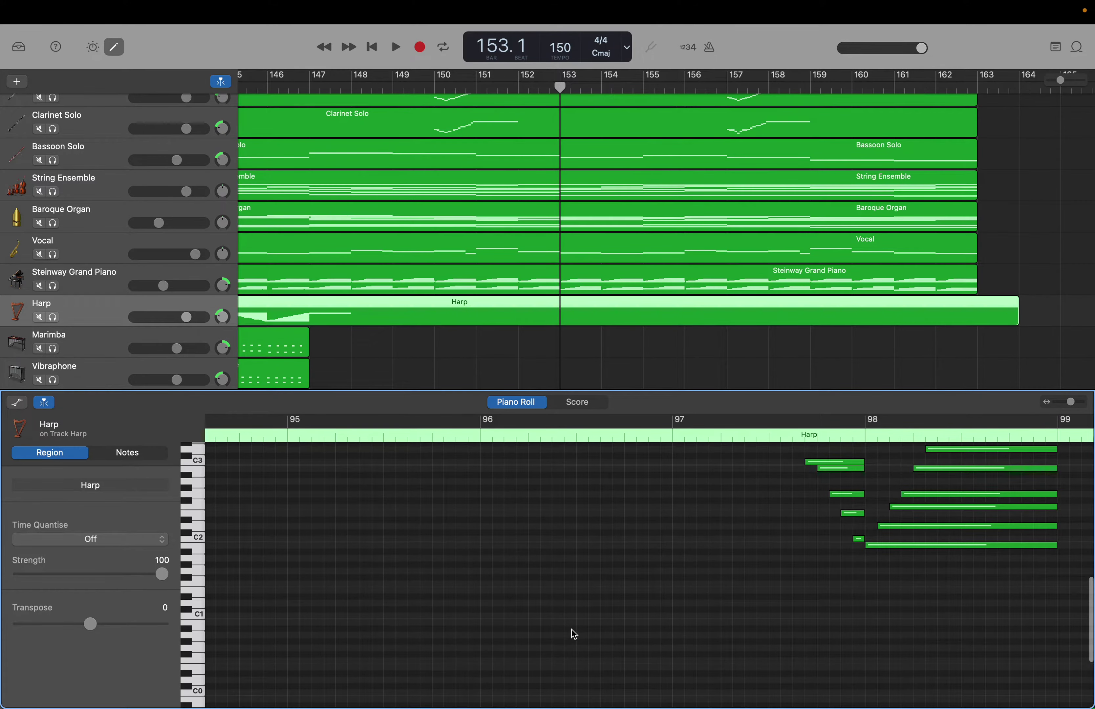
drag(573, 651, 1088, 411)
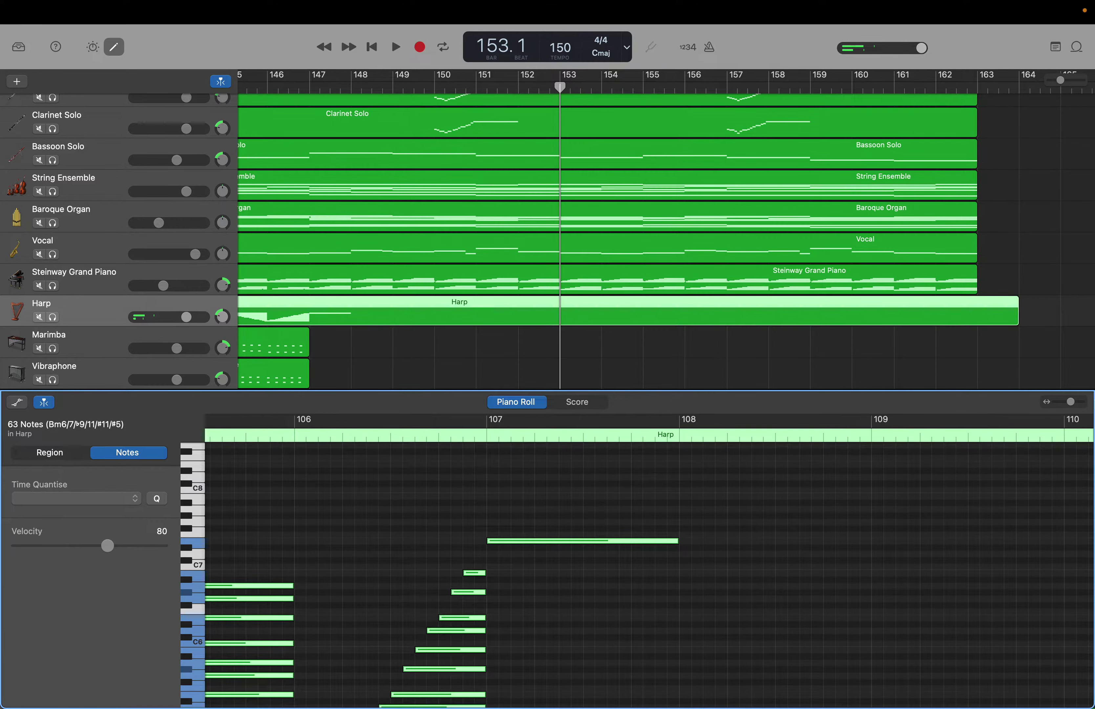
key(shift+End)
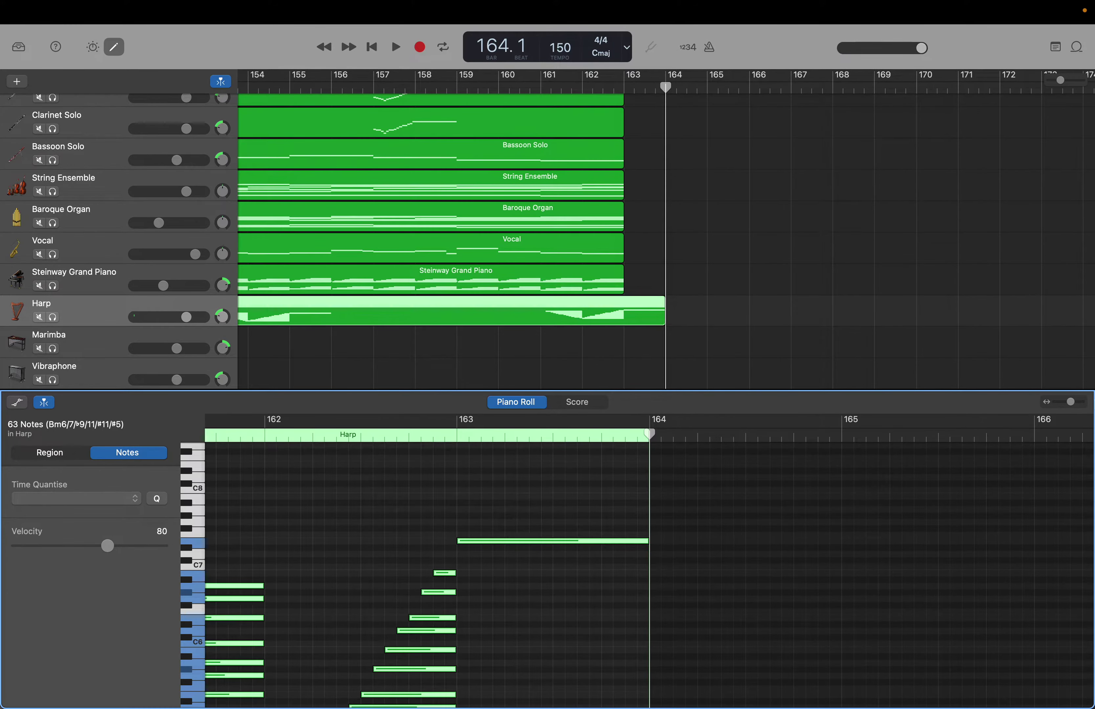
Copy the Marimba notes from bars 91 to 106 and paste them at the start of bar 147.
scroll(664, 228, left, 10)
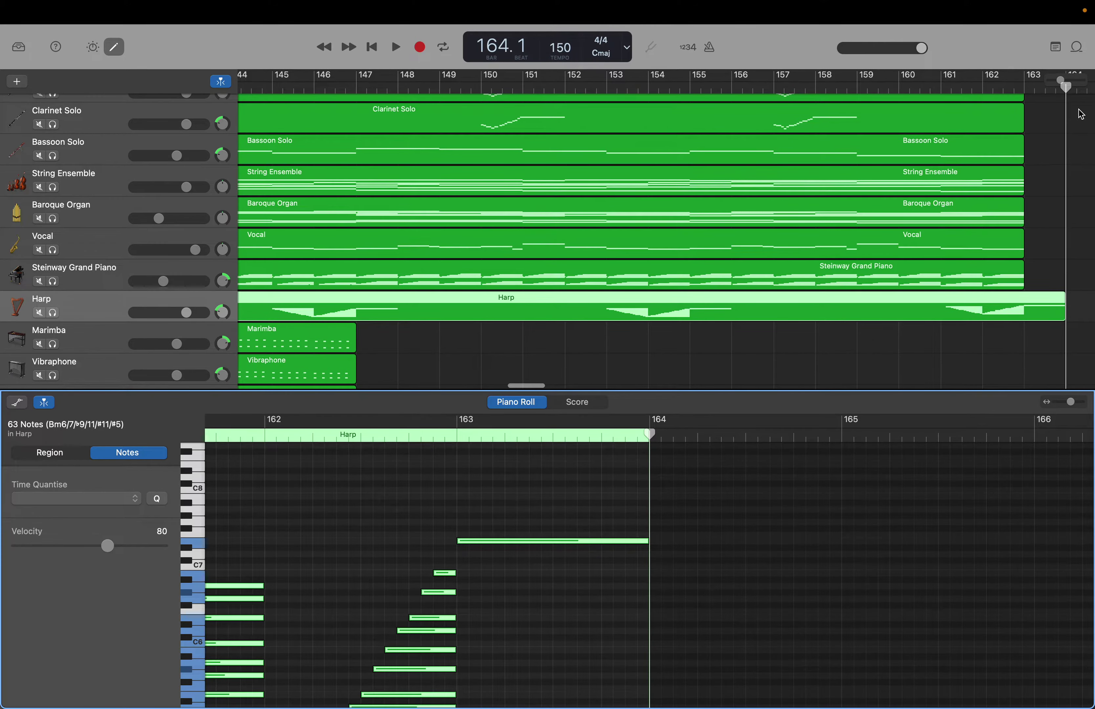
drag(1066, 86, 357, 101)
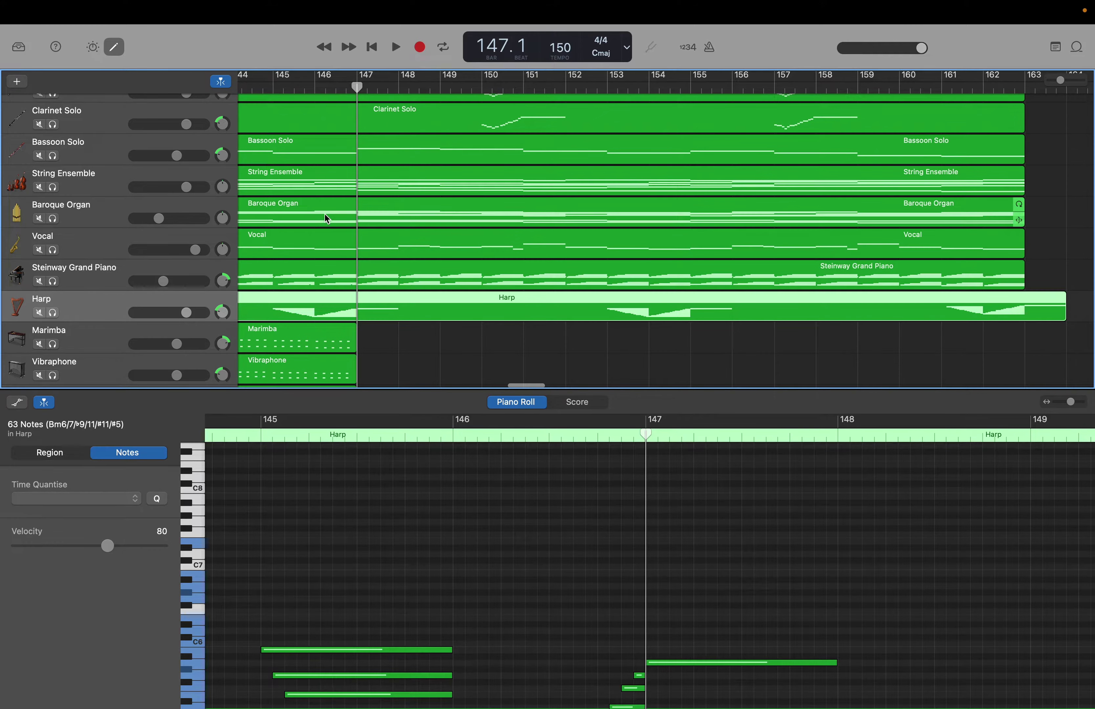
click(309, 336)
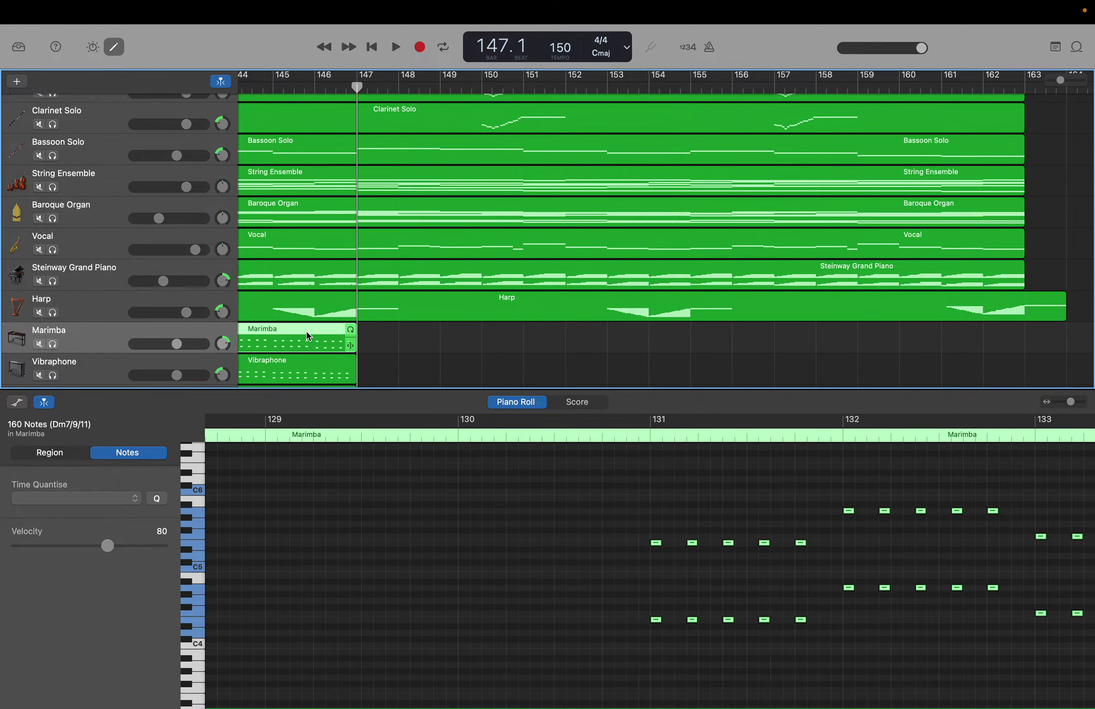
click(354, 483)
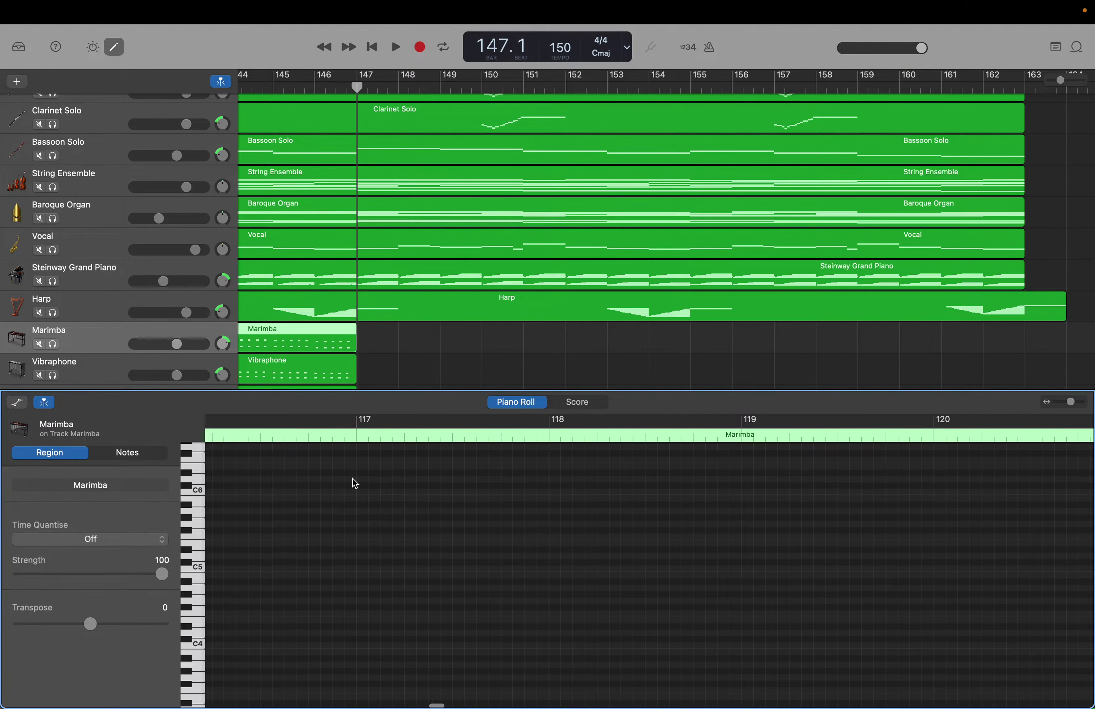
scroll(354, 484, left, 10)
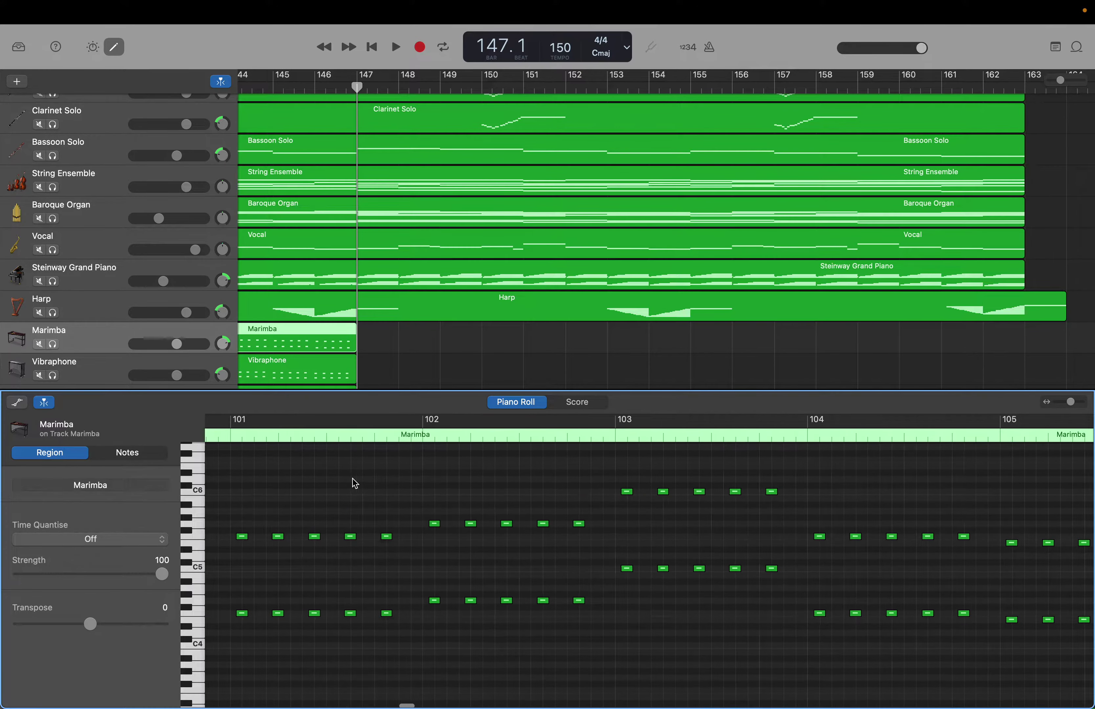
scroll(354, 484, left, 8)
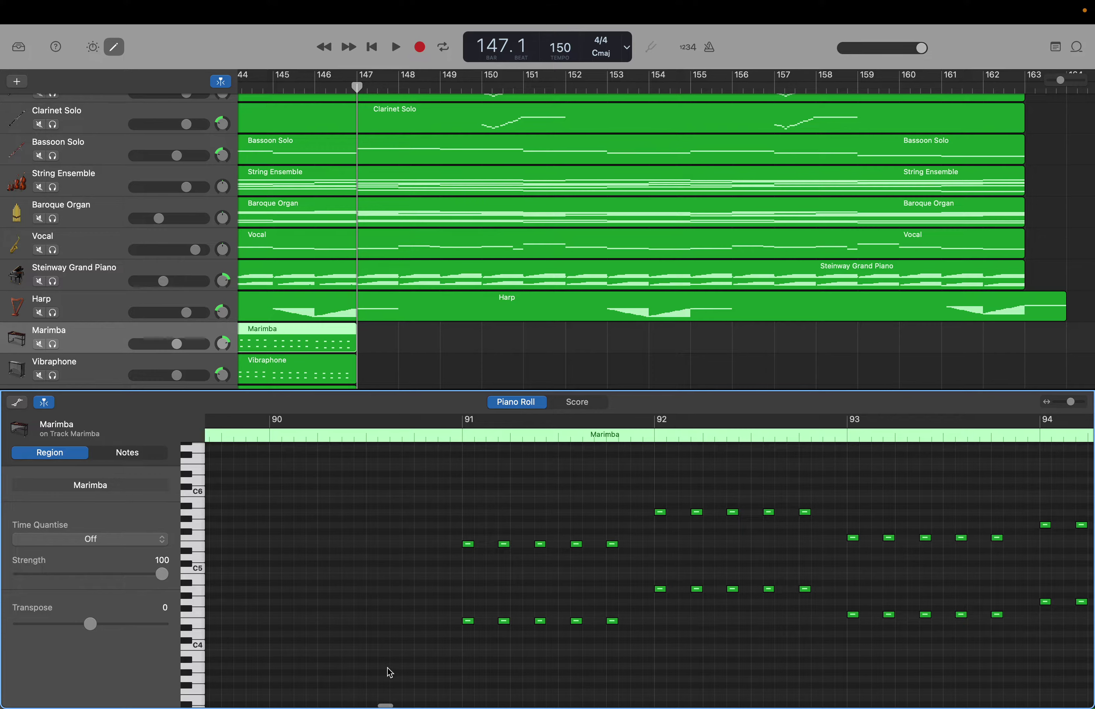
scroll(389, 684, down, 3)
drag(394, 686, 1042, 546)
key(super+v)
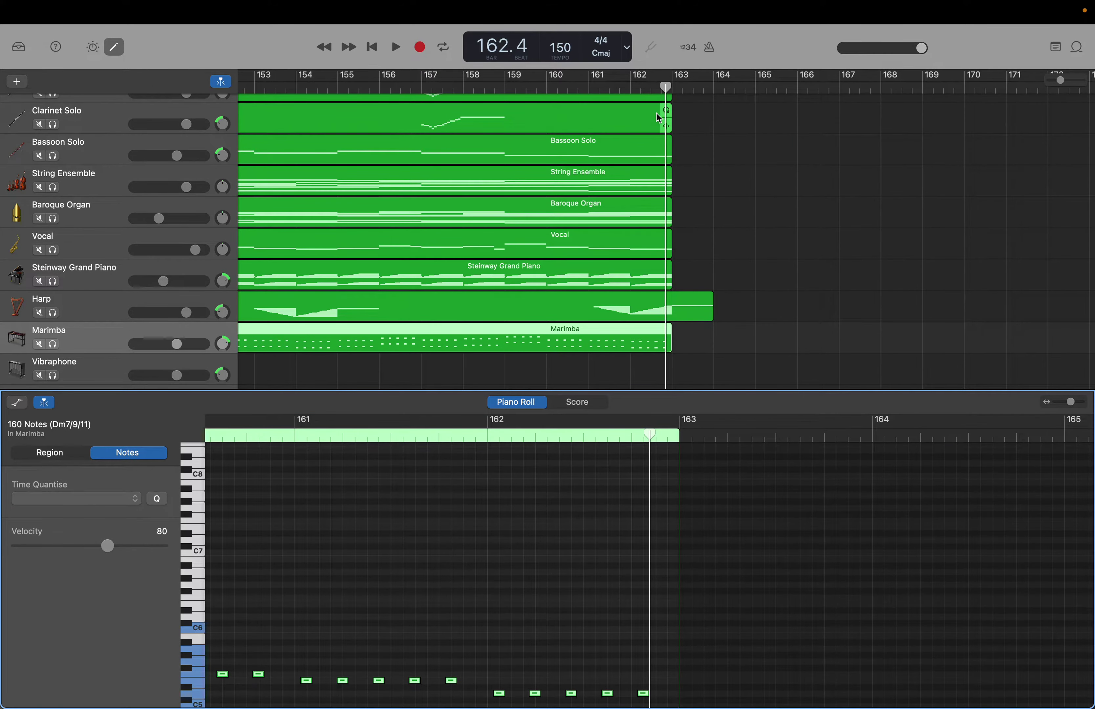
Copy the Vibraphone notes from bars 91 to 106 and paste them at the start of bar 147.
drag(665, 87, 376, 113)
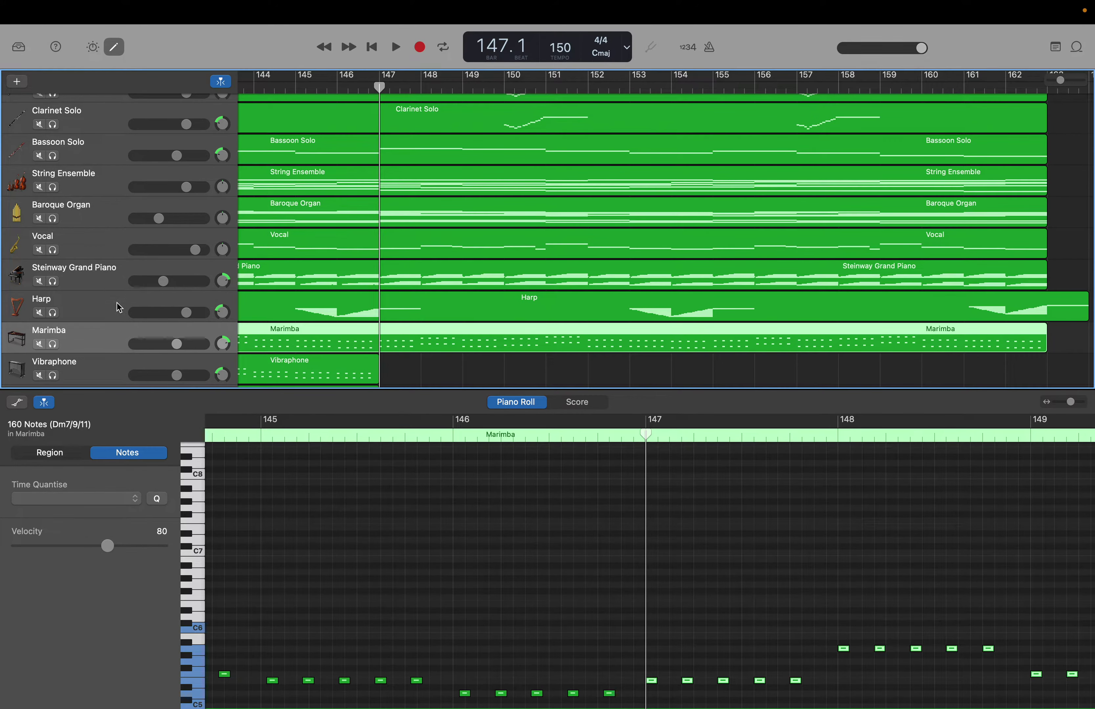
click(111, 365)
right_click(332, 575)
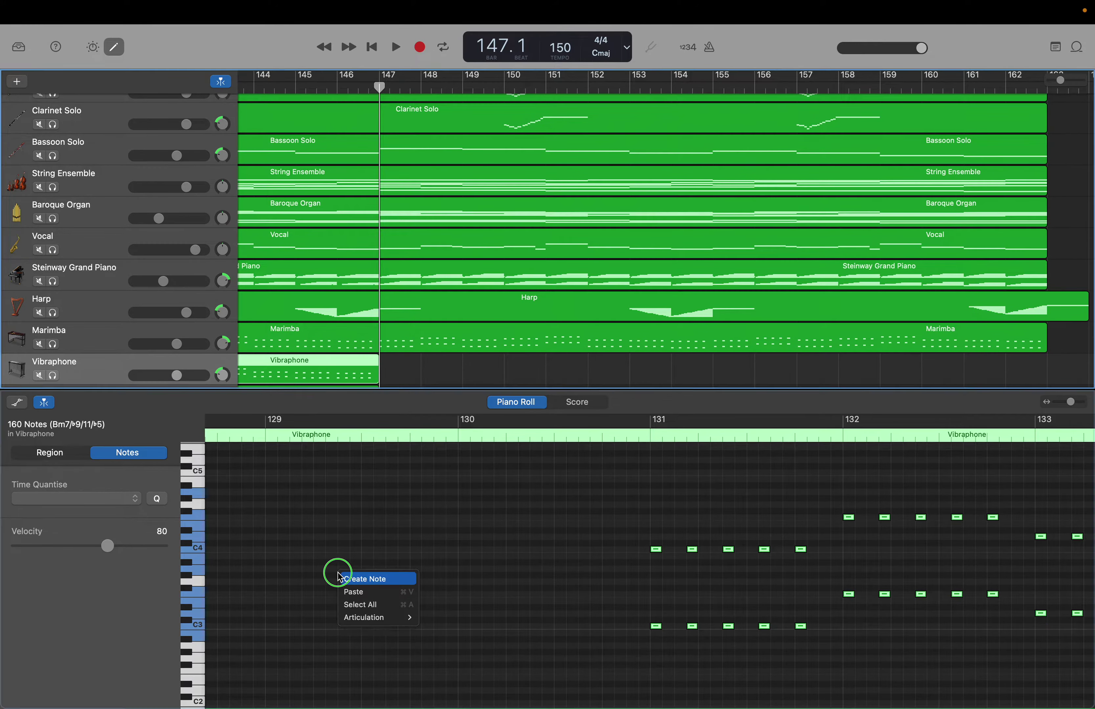
key(Escape)
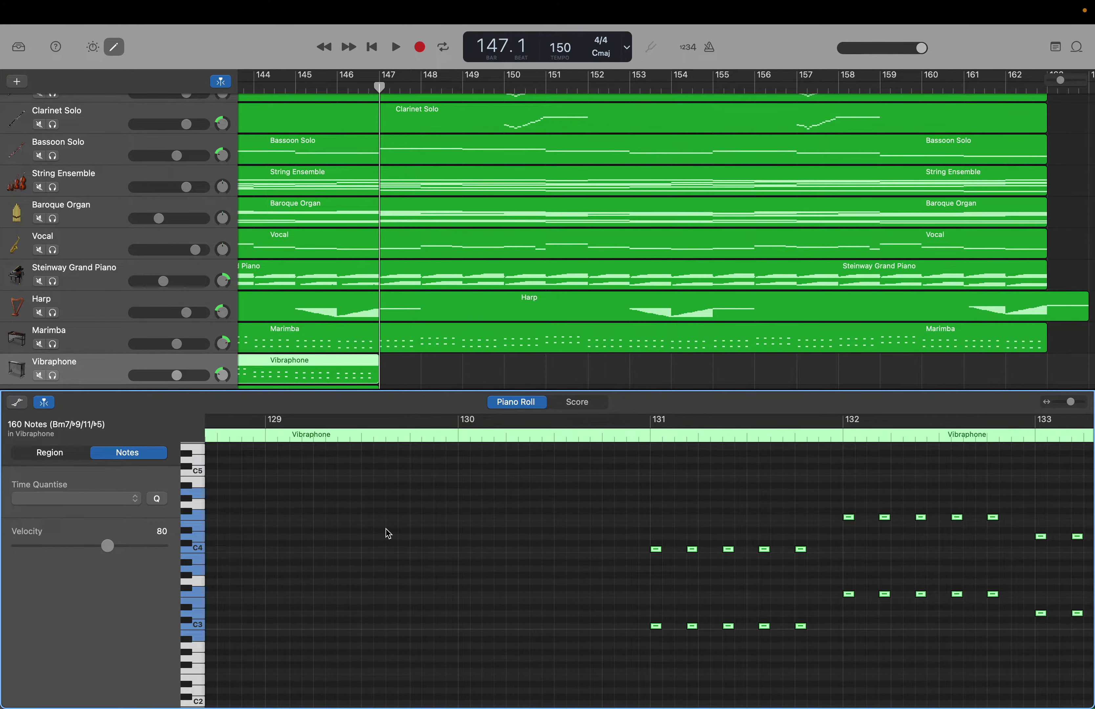
click(388, 533)
scroll(388, 532, left, 10)
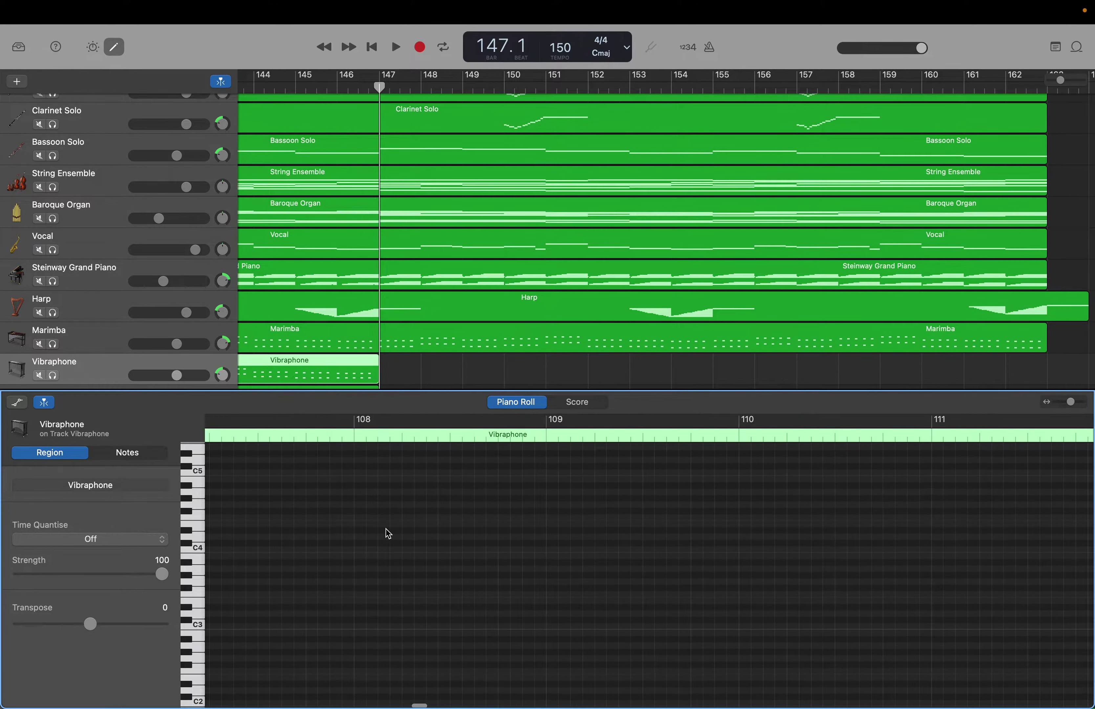
scroll(388, 533, left, 20)
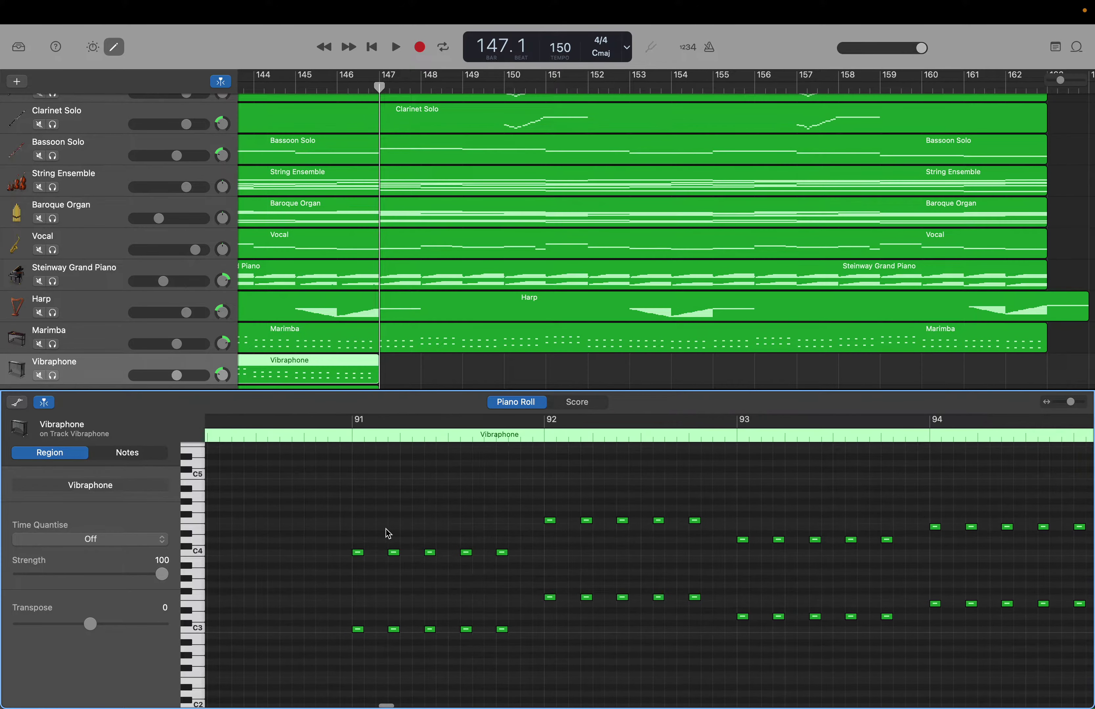
scroll(388, 532, left, 2)
drag(348, 460, 886, 663)
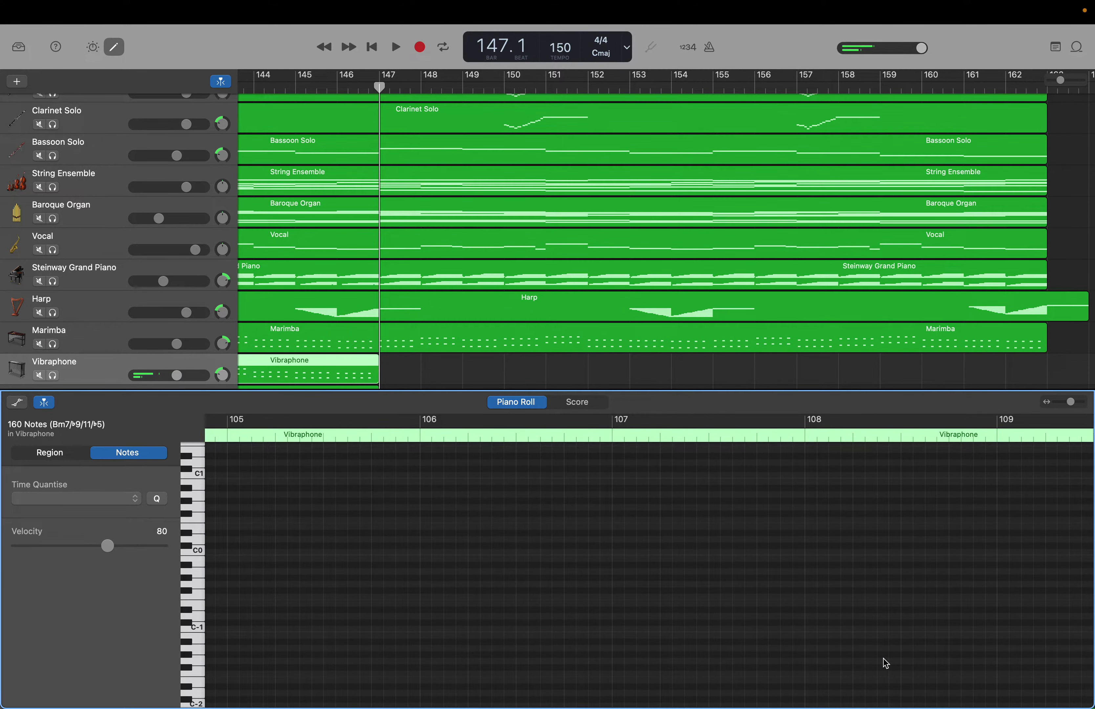
key(super+v)
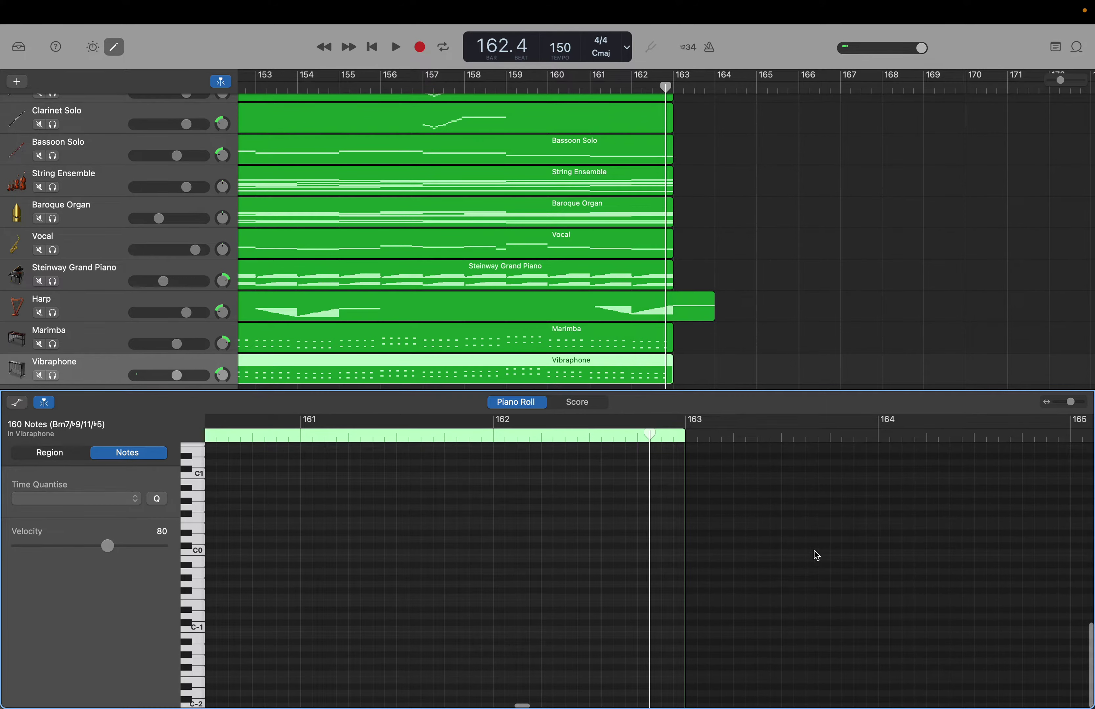
Return the playhead to bar 147 and deselect the pasted Vibraphone notes.
scroll(461, 205, down, 5)
scroll(474, 177, left, 5)
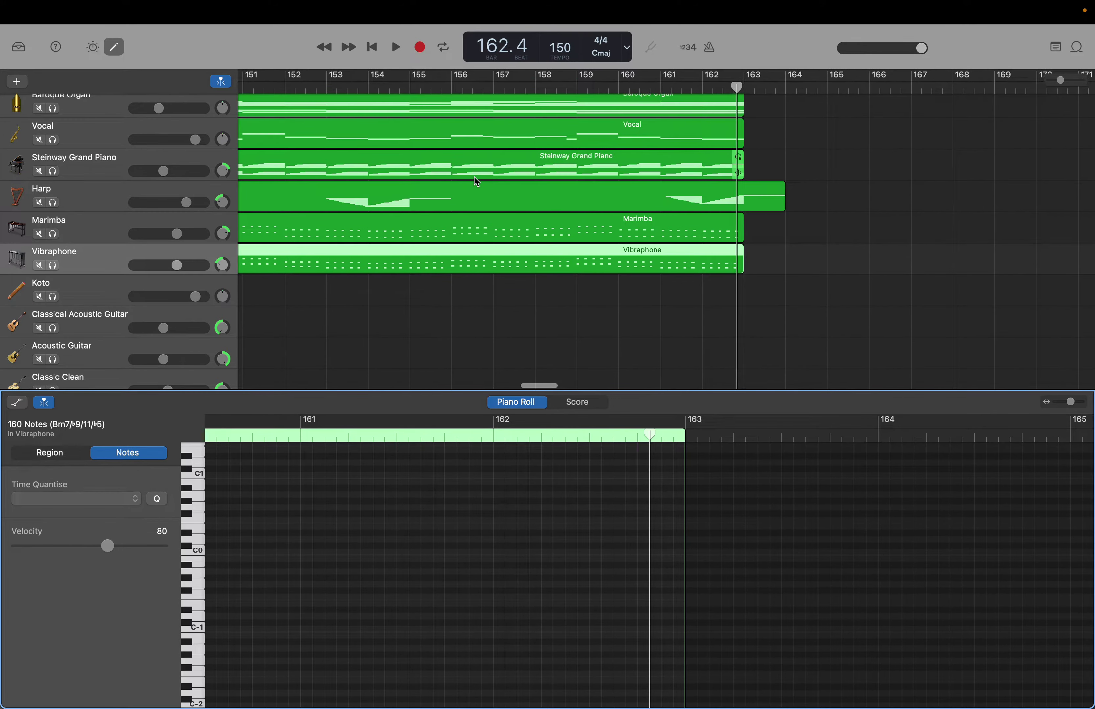
scroll(477, 179, left, 3)
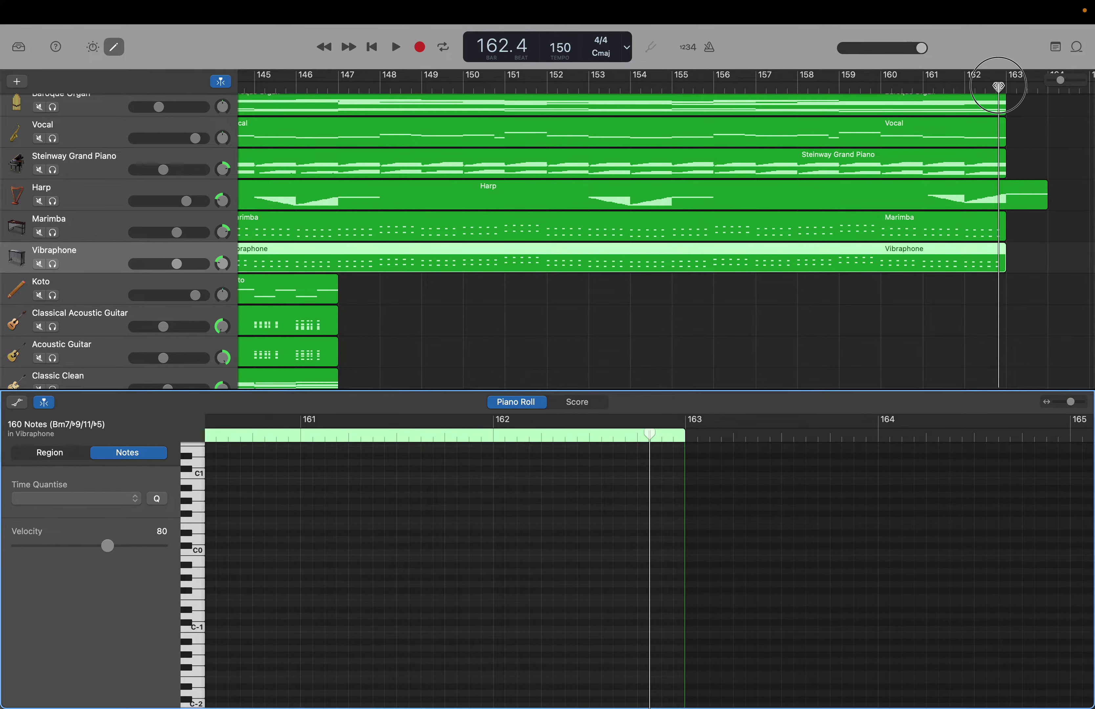
drag(998, 86, 349, 87)
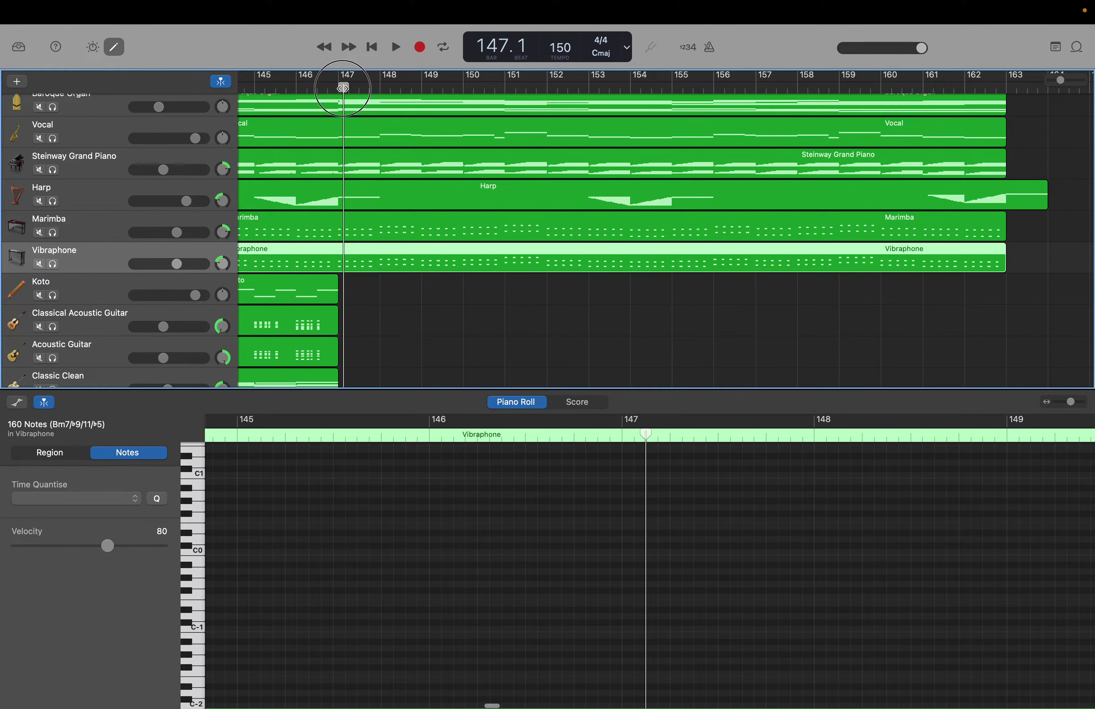
click(390, 523)
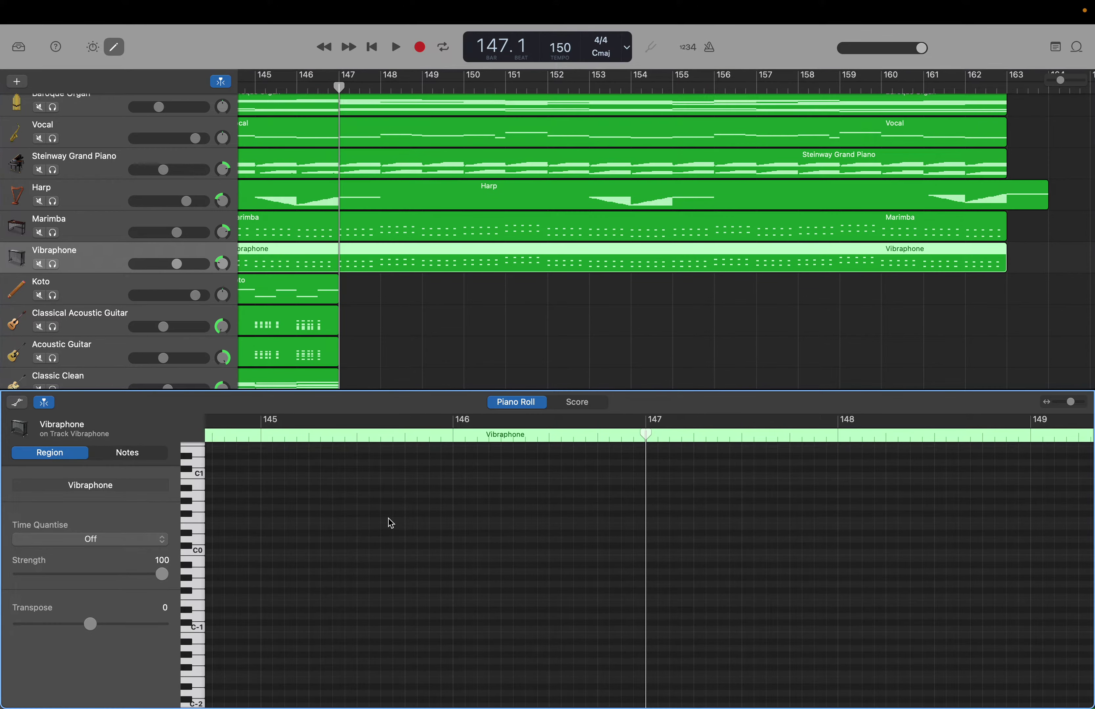
scroll(391, 523, left, 5)
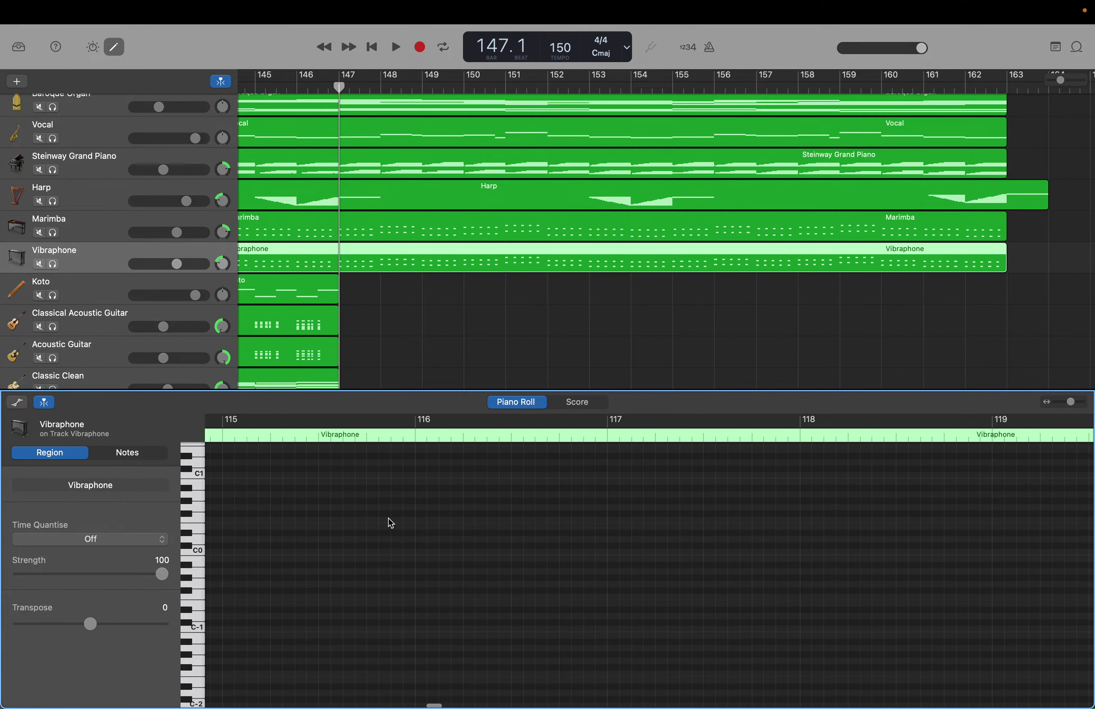
scroll(388, 518, left, 10)
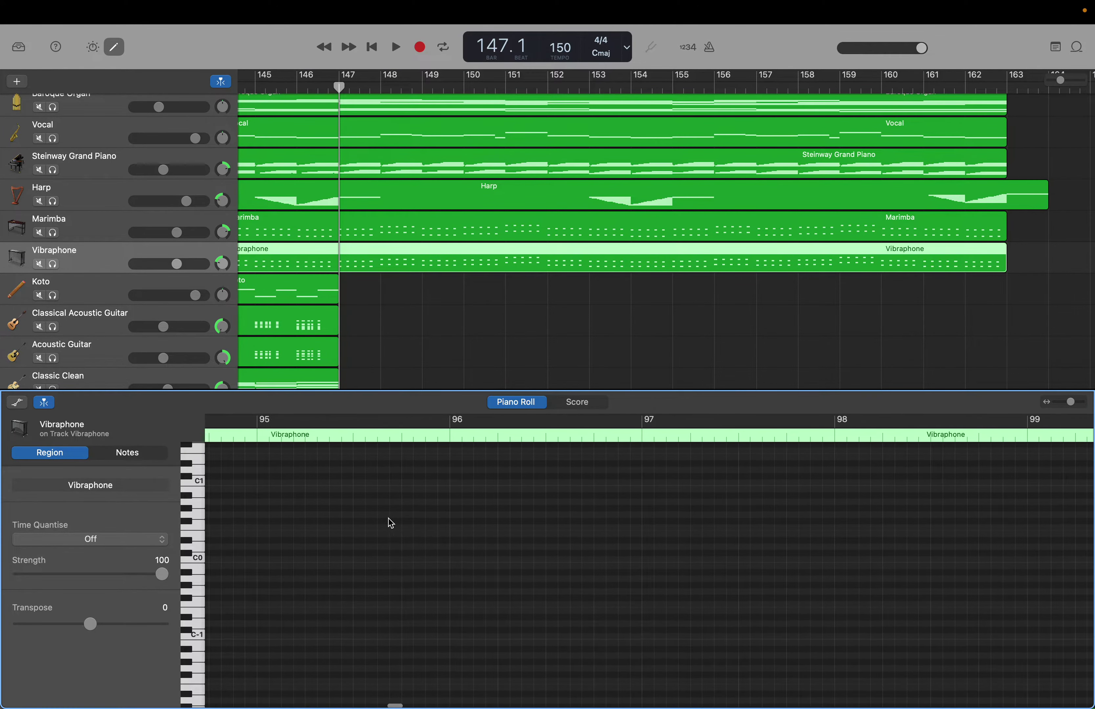
scroll(388, 518, up, 15)
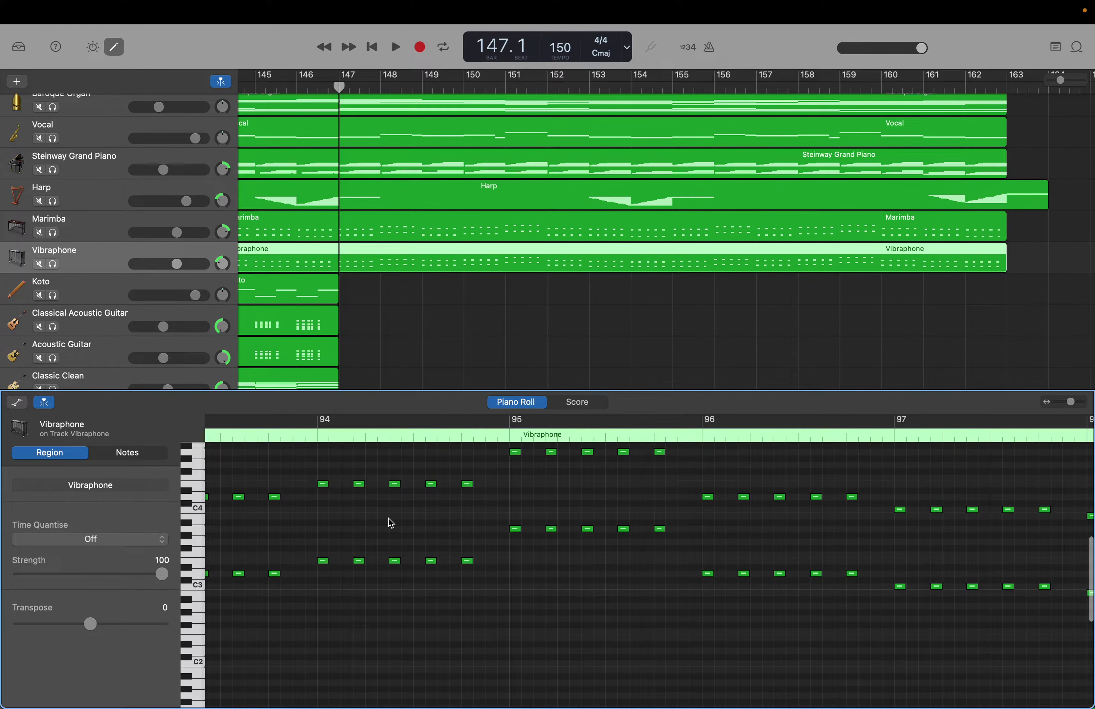
scroll(390, 522, up, 2)
scroll(390, 520, left, 8)
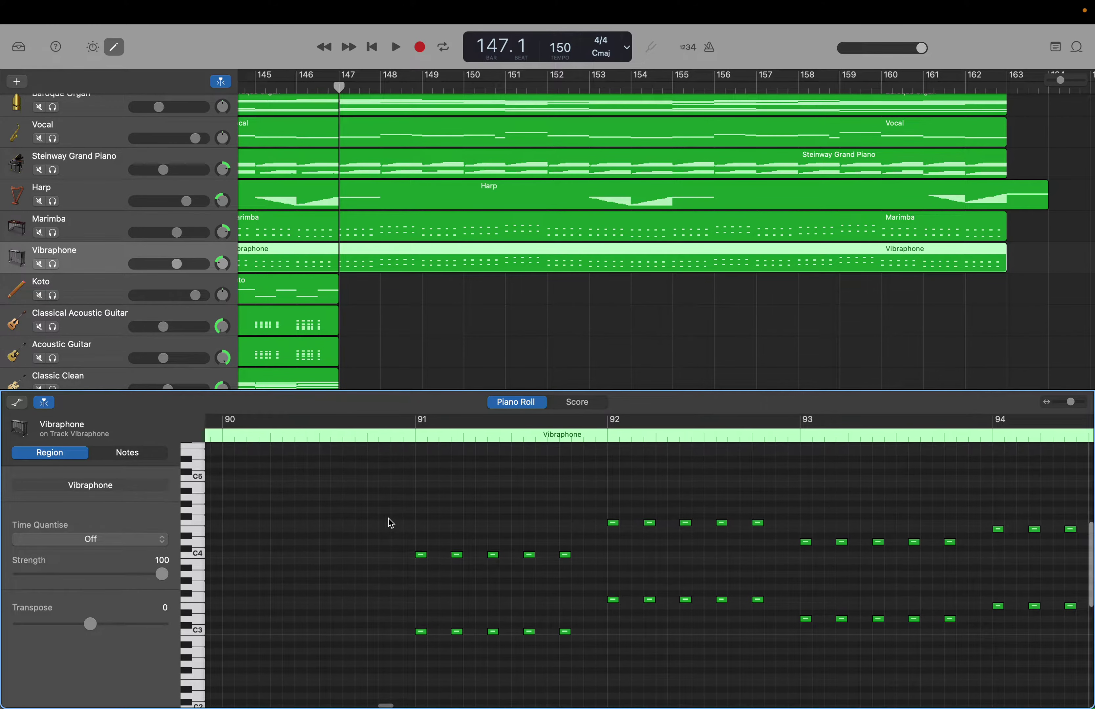
scroll(400, 467, up, 3)
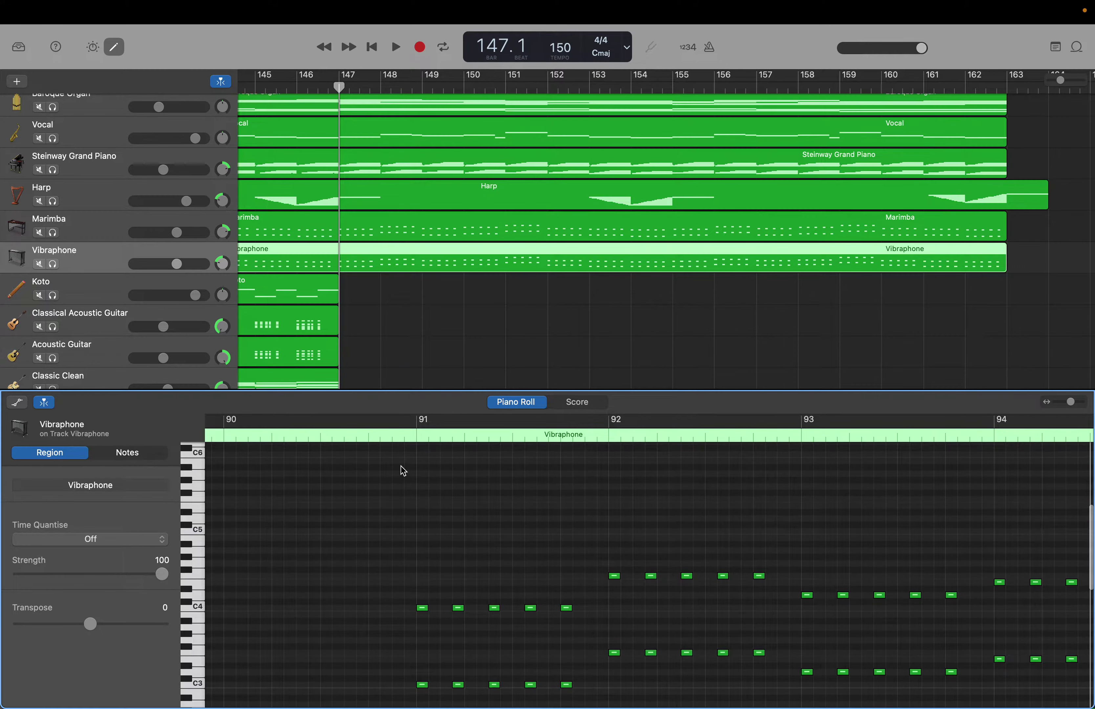
drag(400, 467, 581, 643)
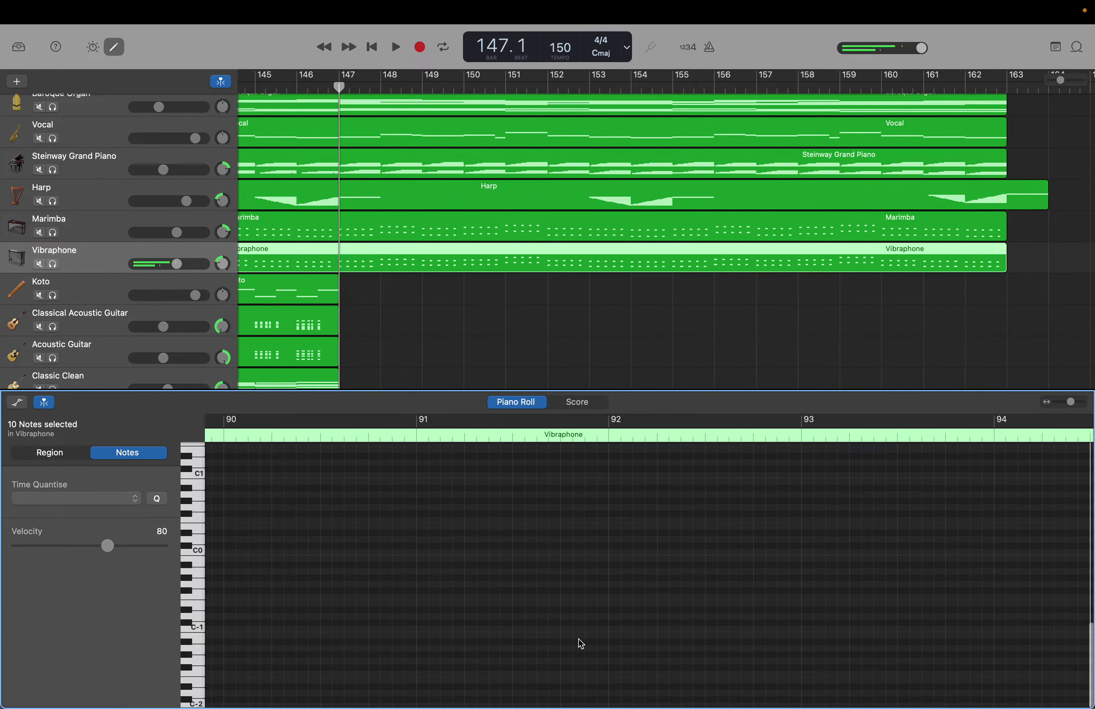
click(99, 318)
scroll(454, 582, up, 2)
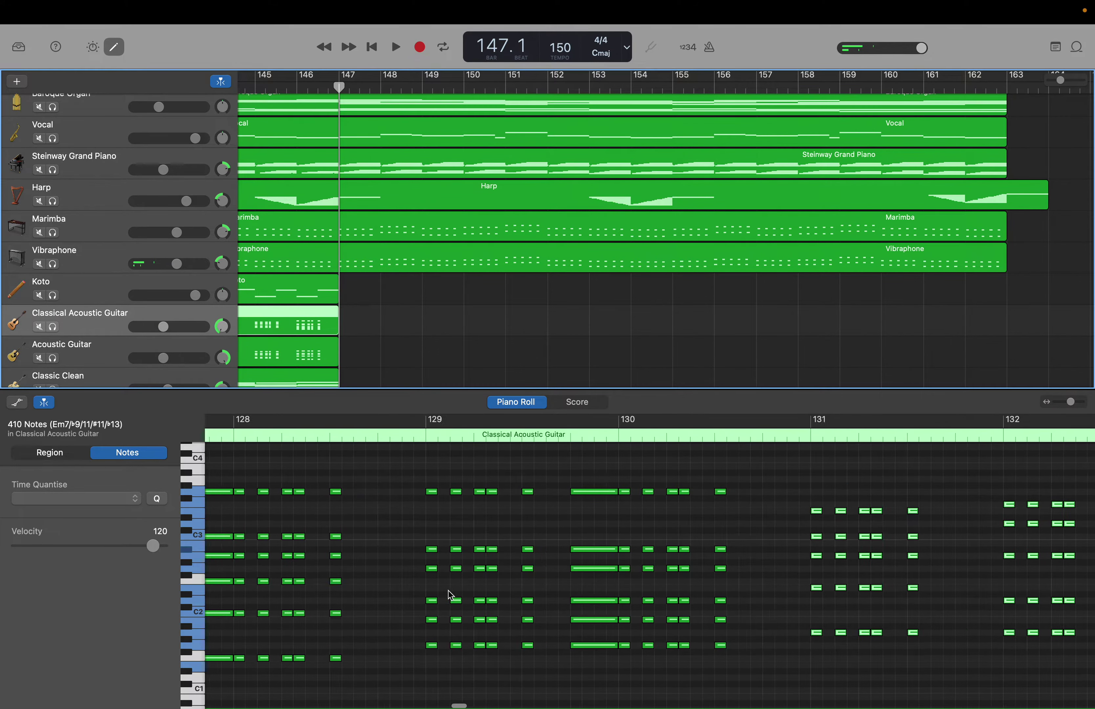
scroll(448, 591, left, 10)
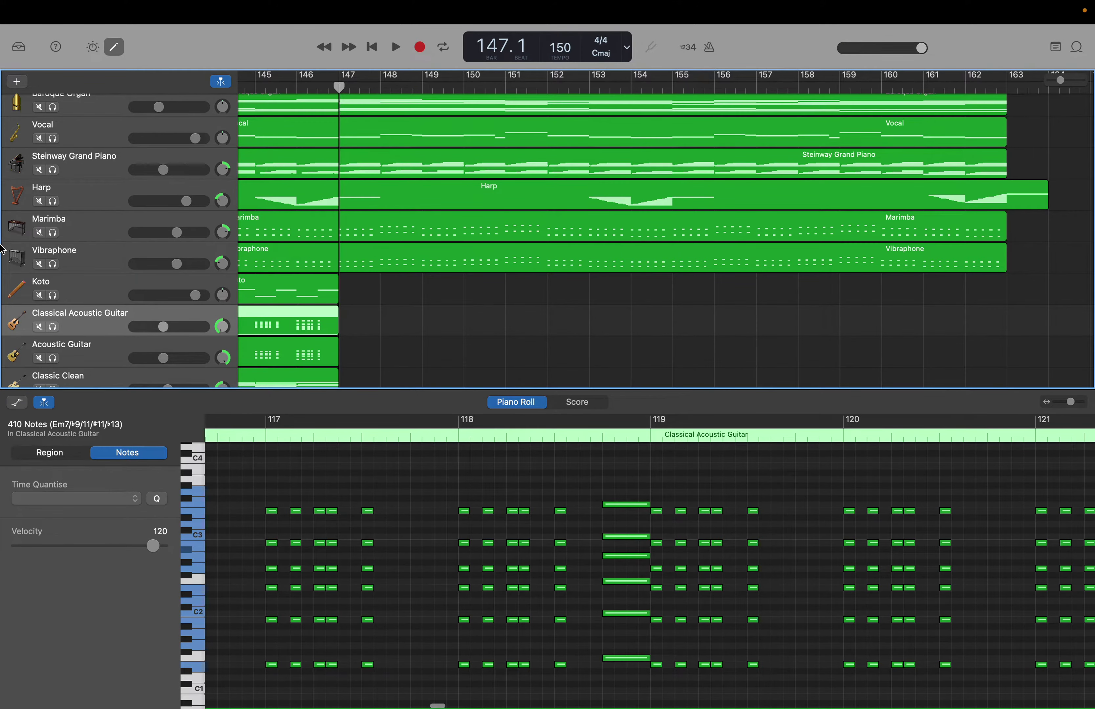
Copy the Koto notes from bars 91 to 106, paste them at the start of bar 147, and return the playhead to bar 147.
click(78, 291)
scroll(356, 571, left, 20)
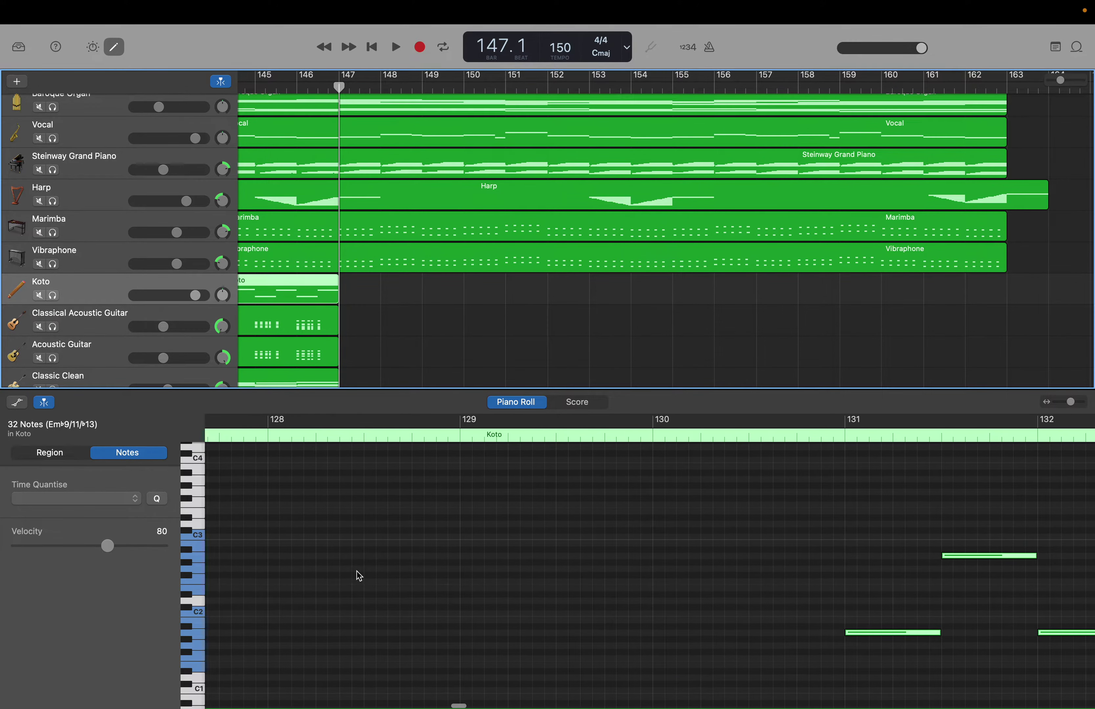
scroll(358, 574, left, 20)
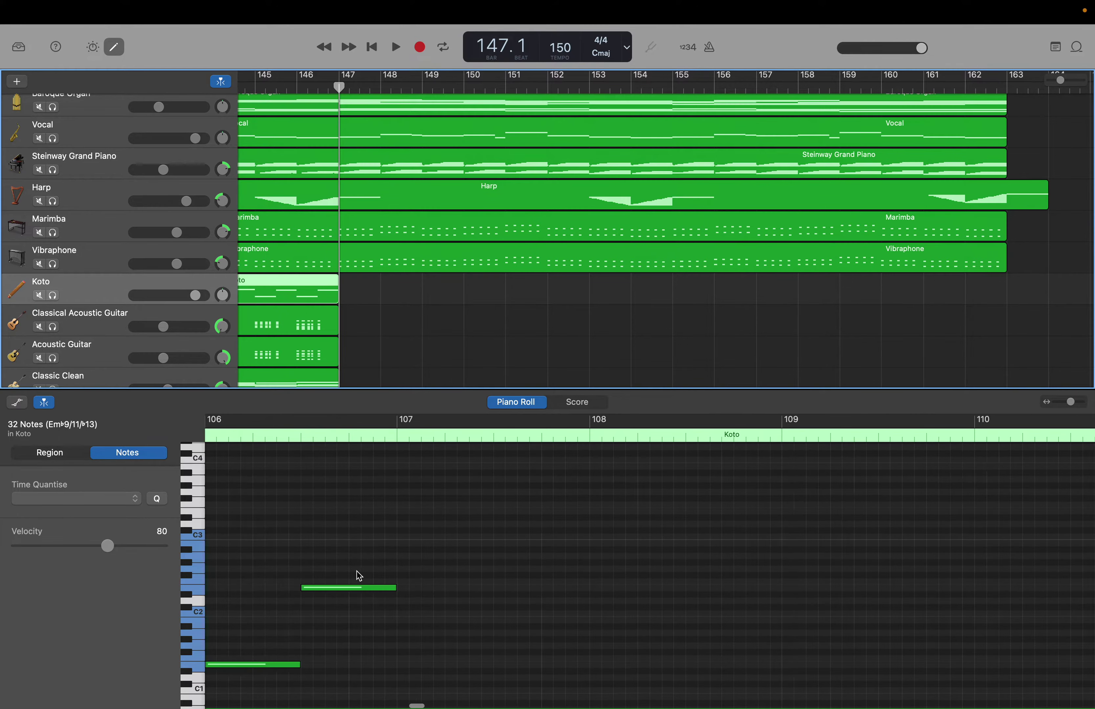
scroll(357, 572, left, 5)
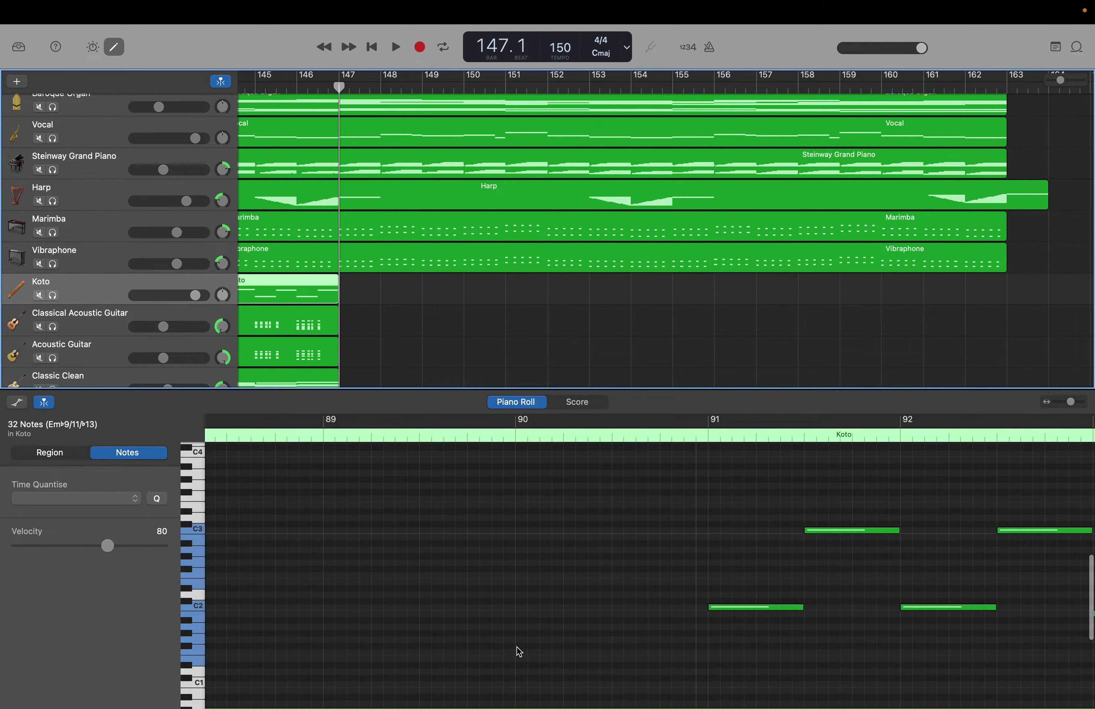
drag(557, 686, 972, 486)
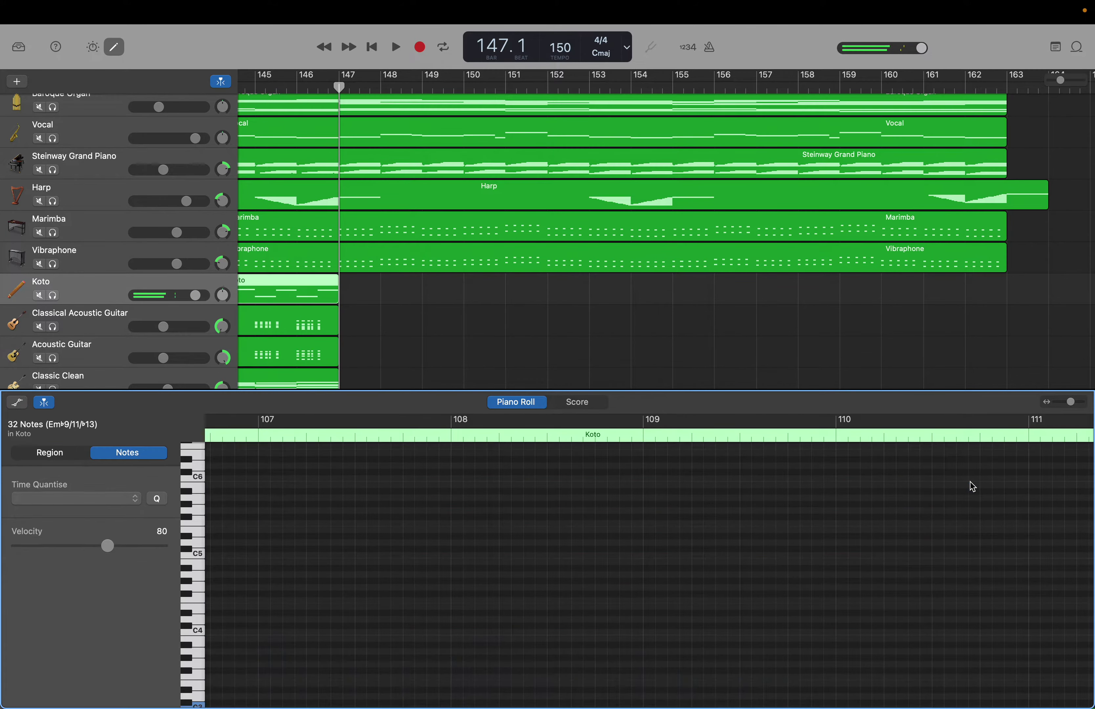
key(super+v)
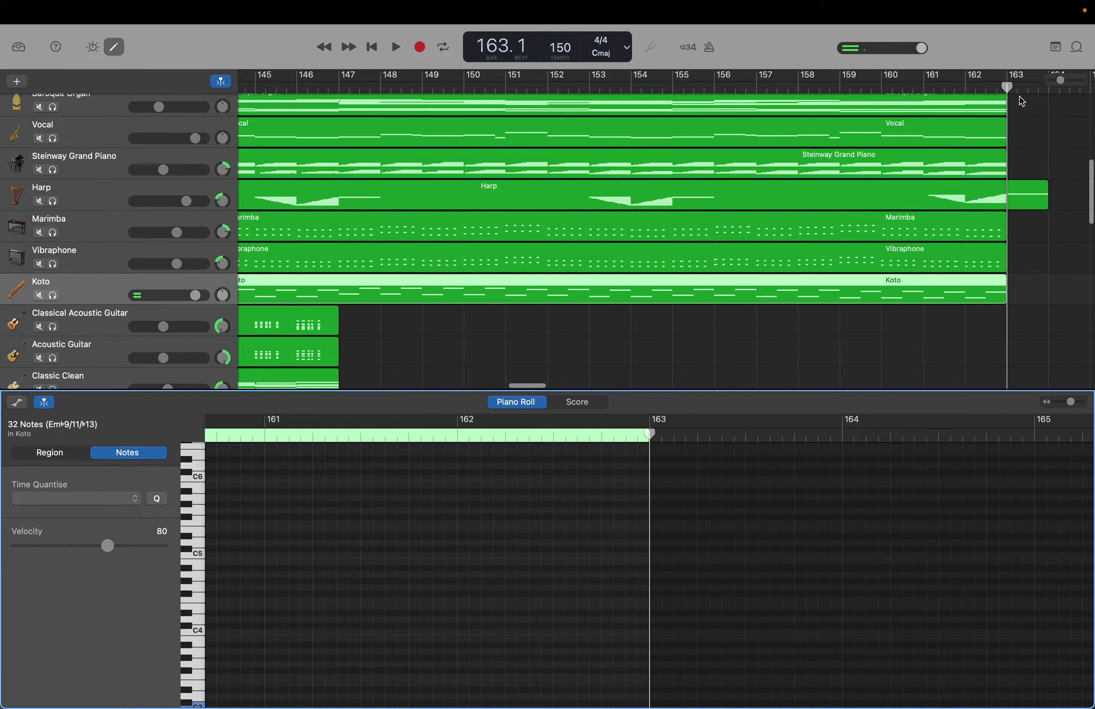
drag(1006, 88, 340, 91)
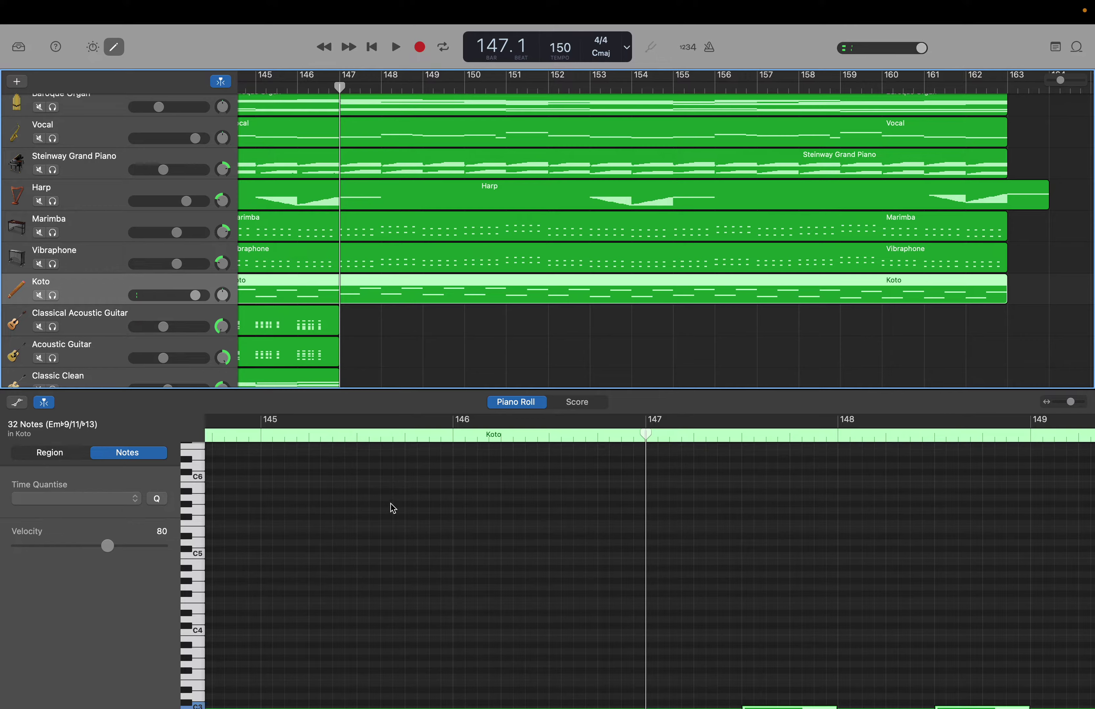
Copy the Classical Acoustic Guitar notes from bars 91 to 106, paste them at bar 147, return the playhead there and deselect the notes.
click(109, 335)
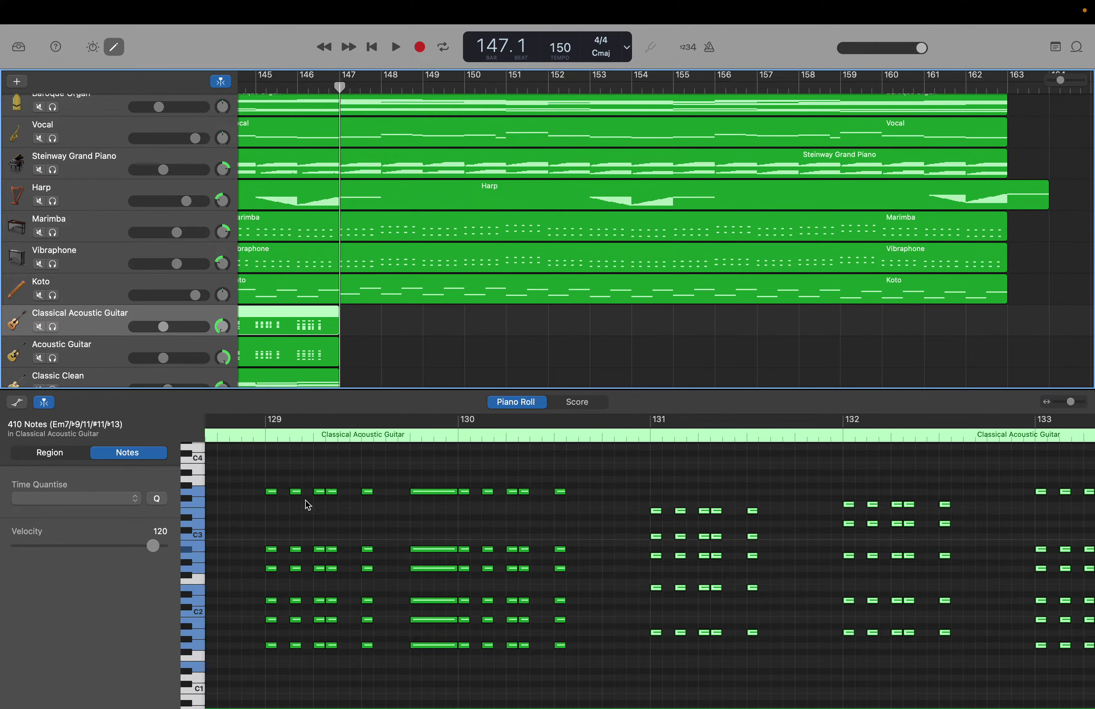
click(310, 508)
scroll(310, 508, left, 15)
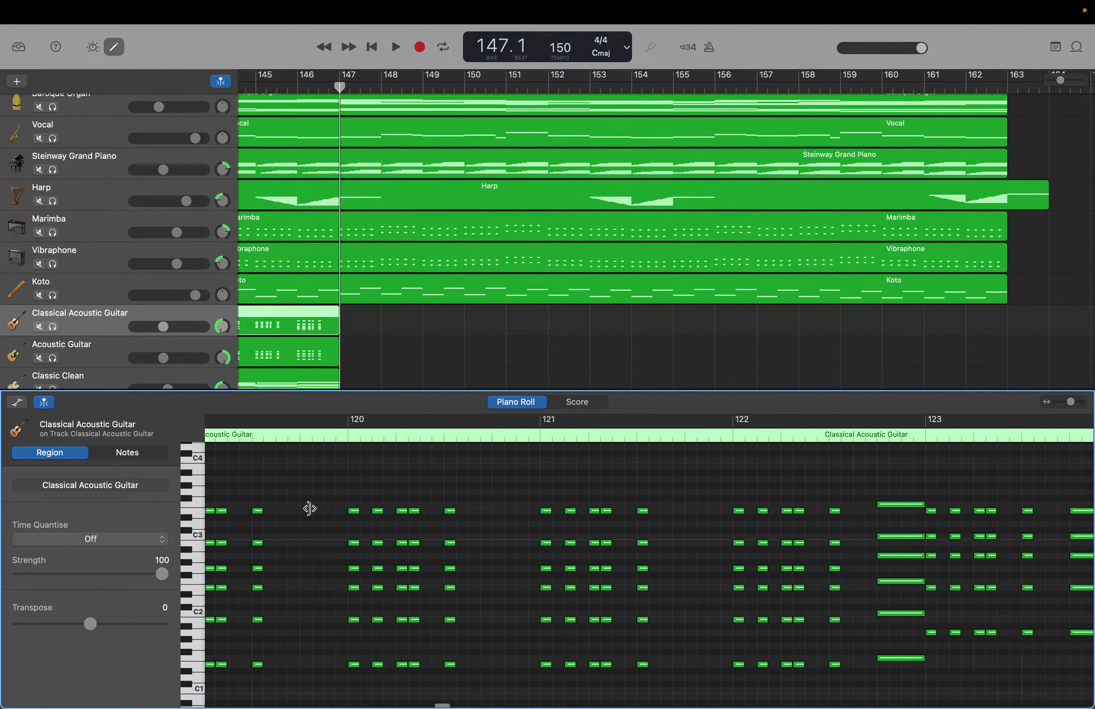
scroll(310, 508, left, 8)
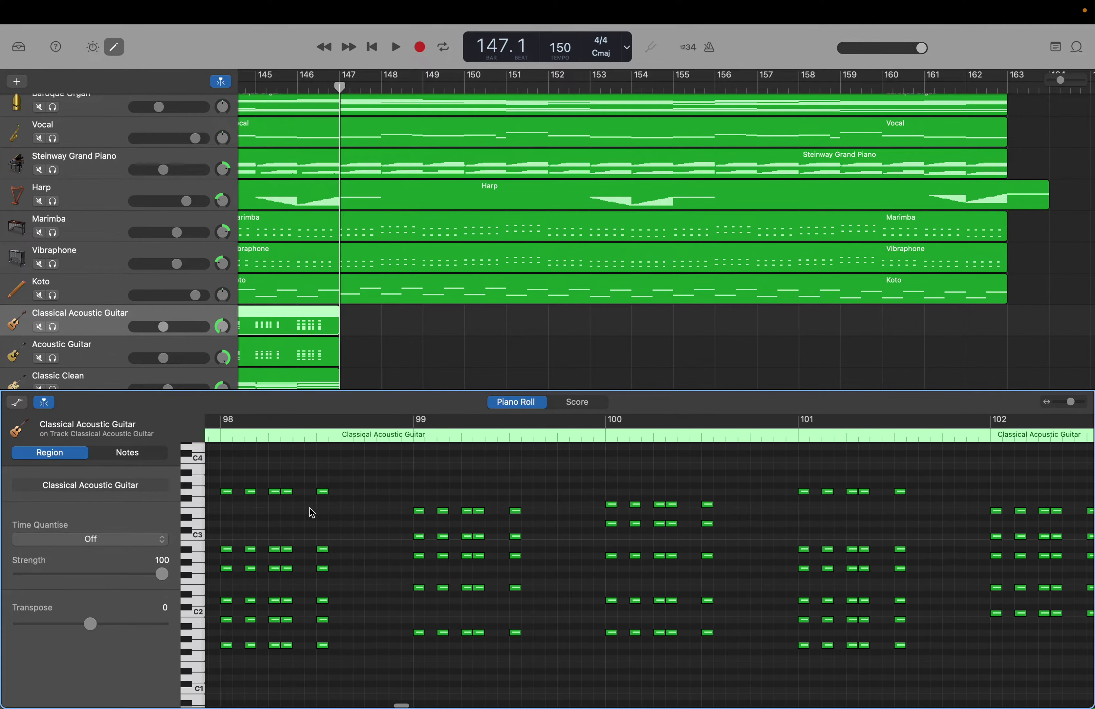
scroll(312, 512, left, 2)
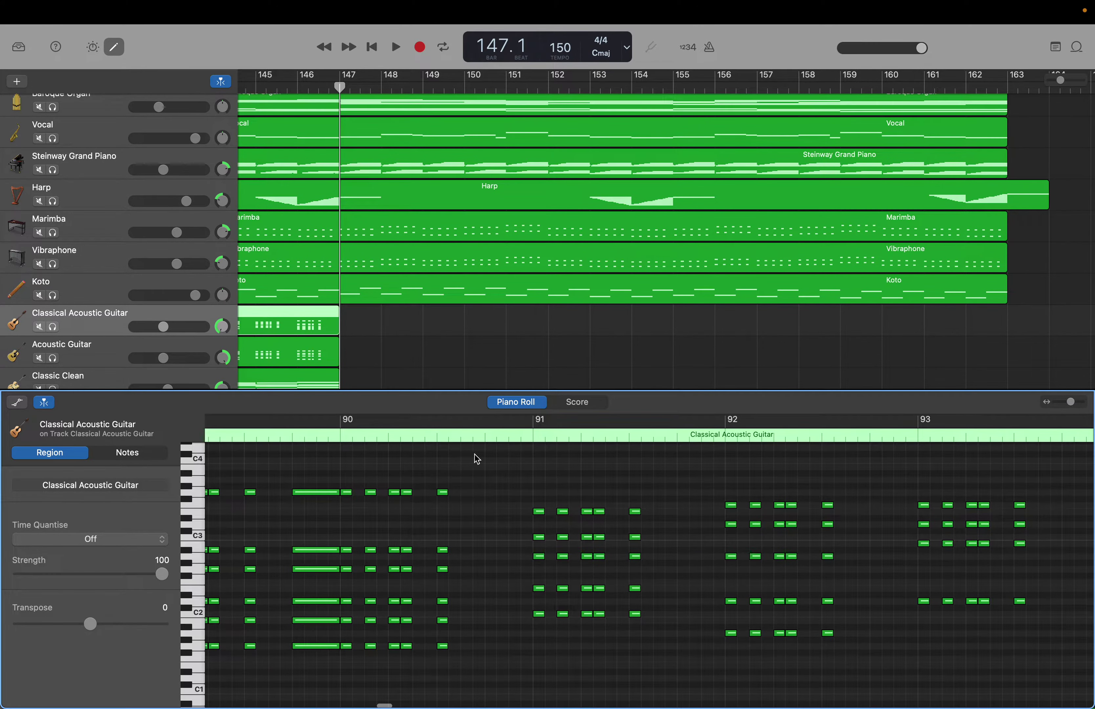
scroll(474, 459, up, 1)
drag(510, 458, 1088, 702)
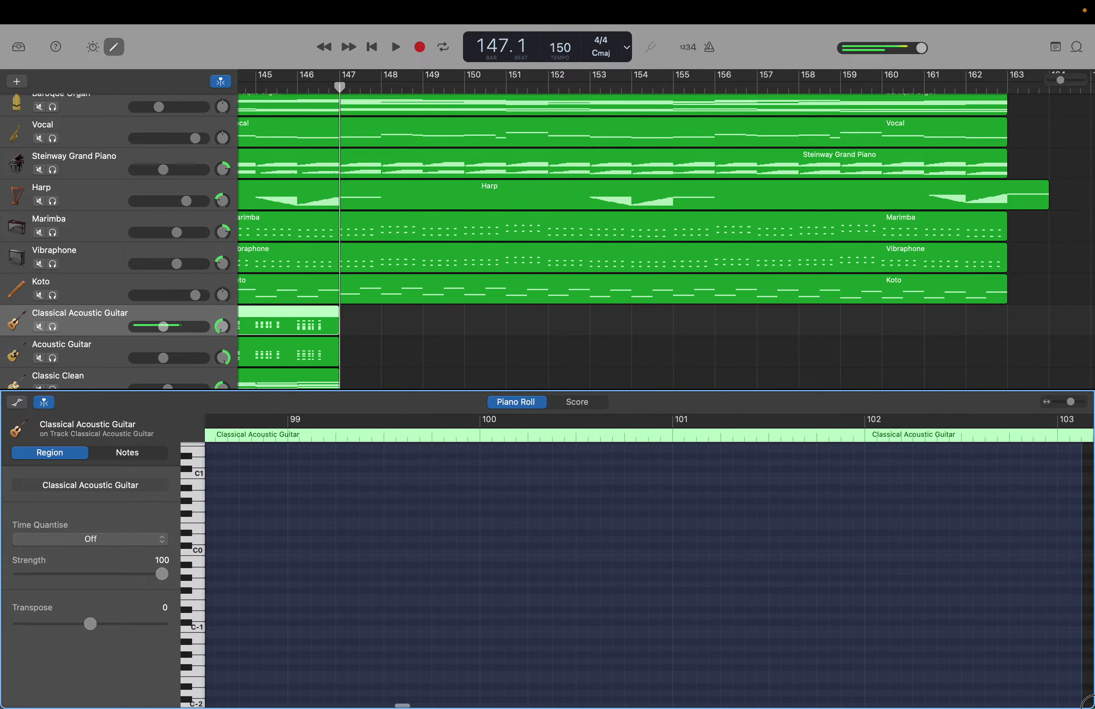
drag(1087, 701, 963, 698)
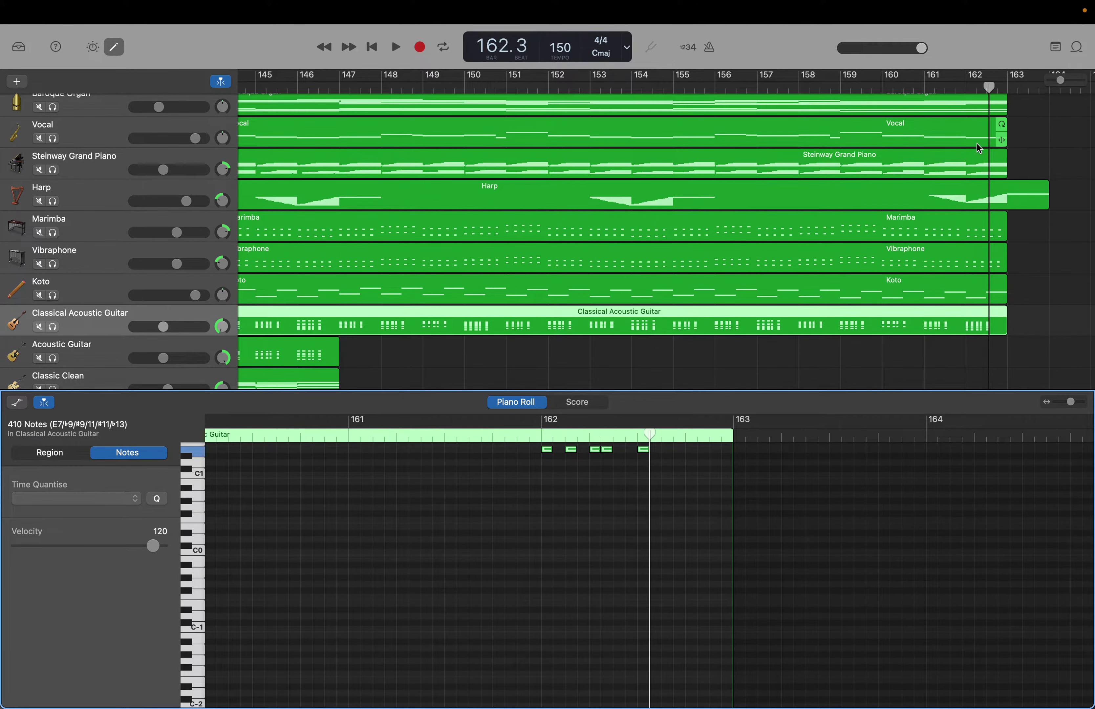
drag(990, 85, 344, 65)
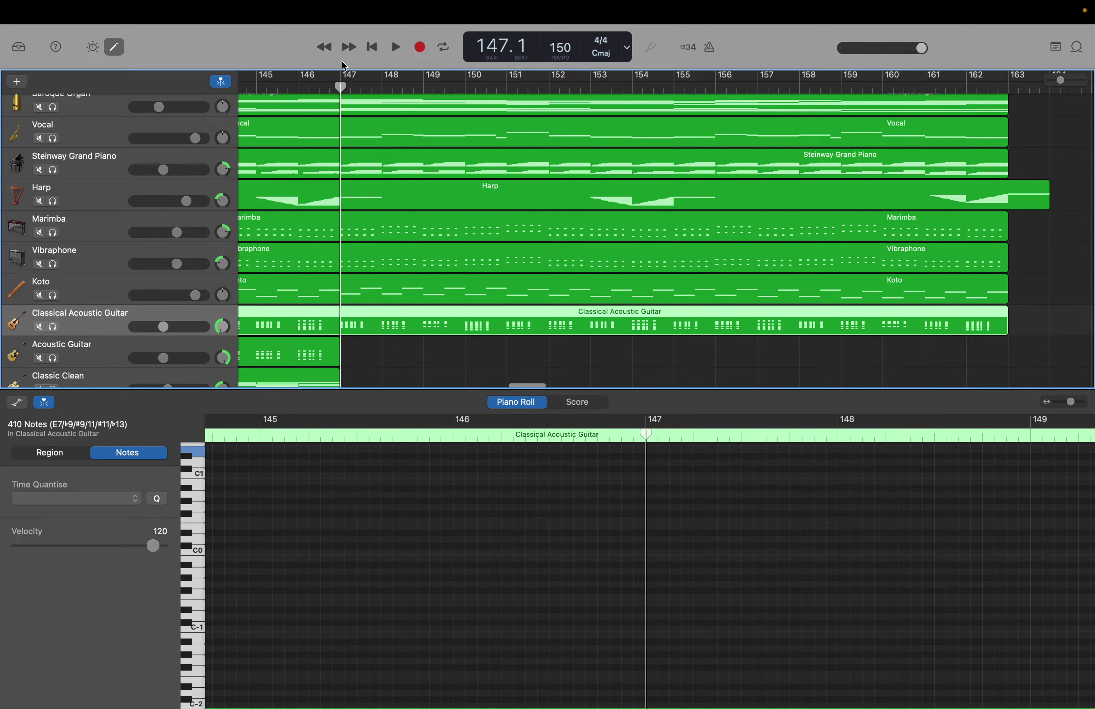
click(382, 569)
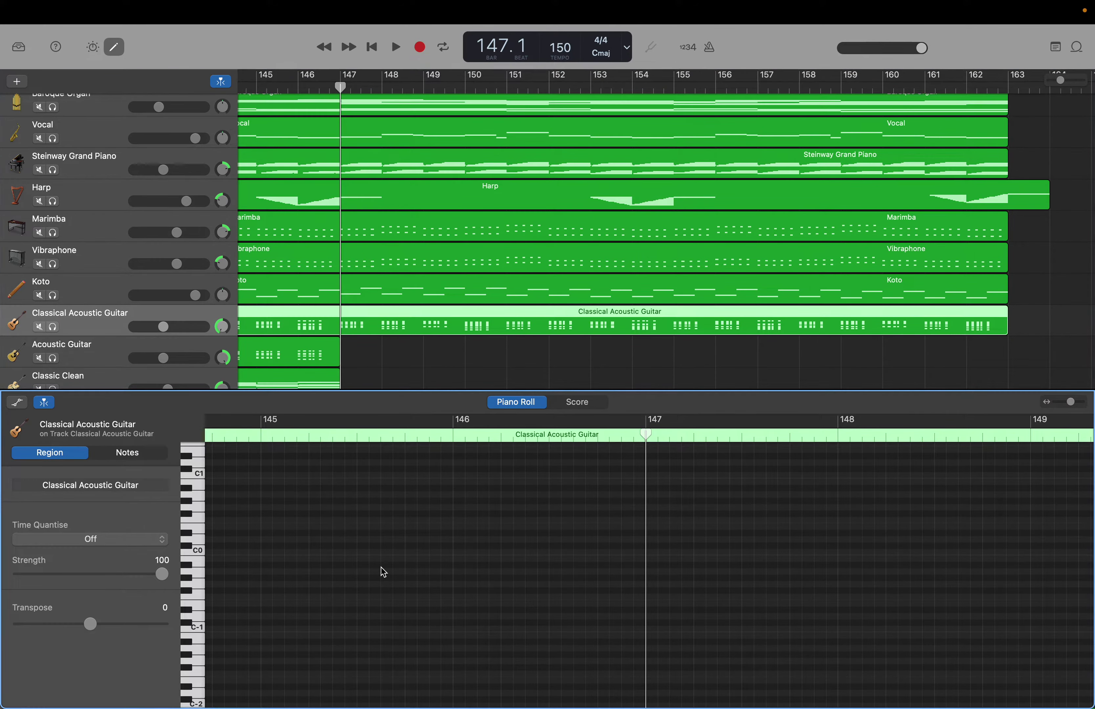
scroll(382, 569, left, 10)
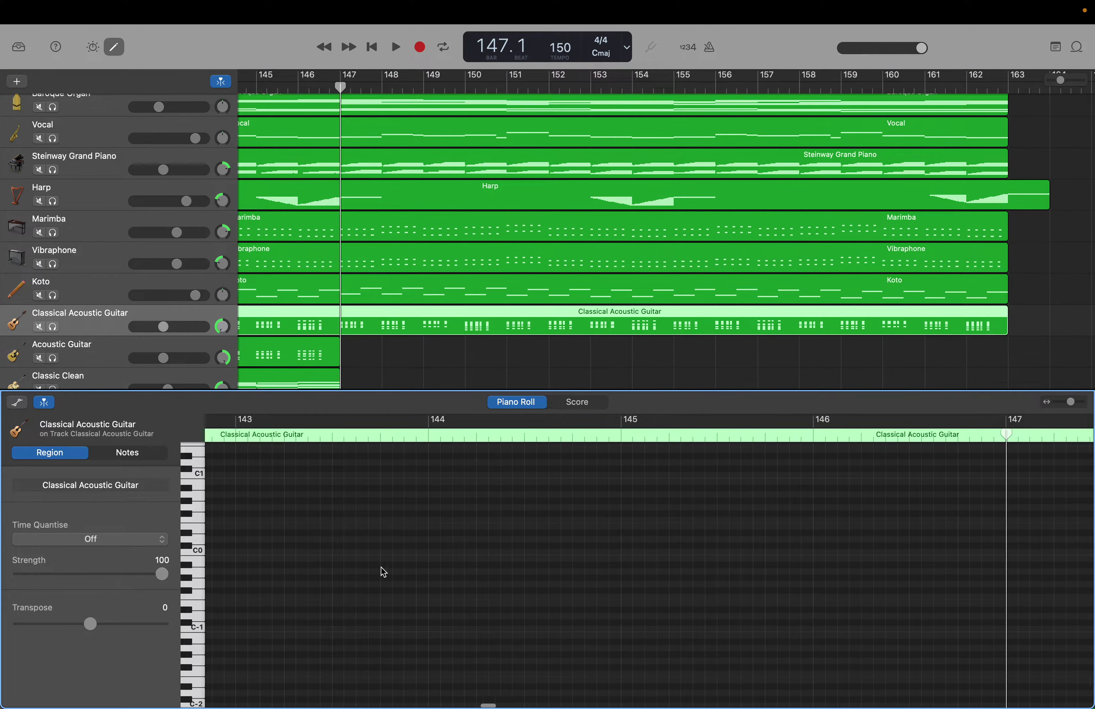
Copy the Acoustic Guitar notes from bars 91 to 106 and paste them at the start of bar 147.
click(63, 361)
click(302, 508)
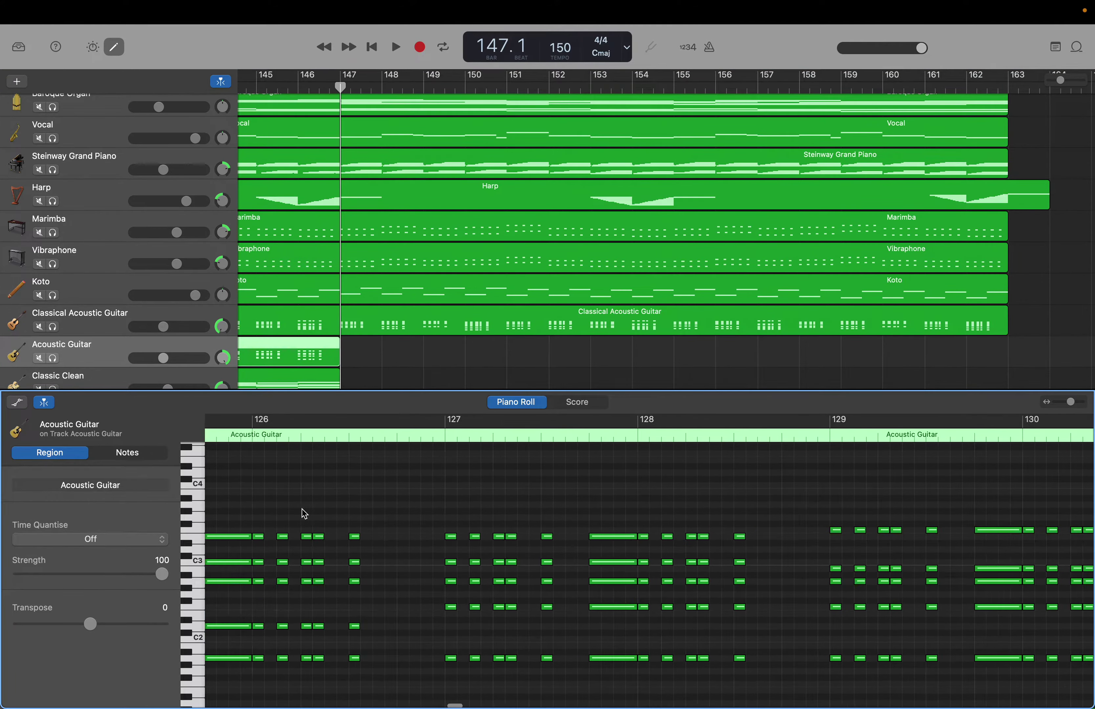
scroll(302, 508, left, 15)
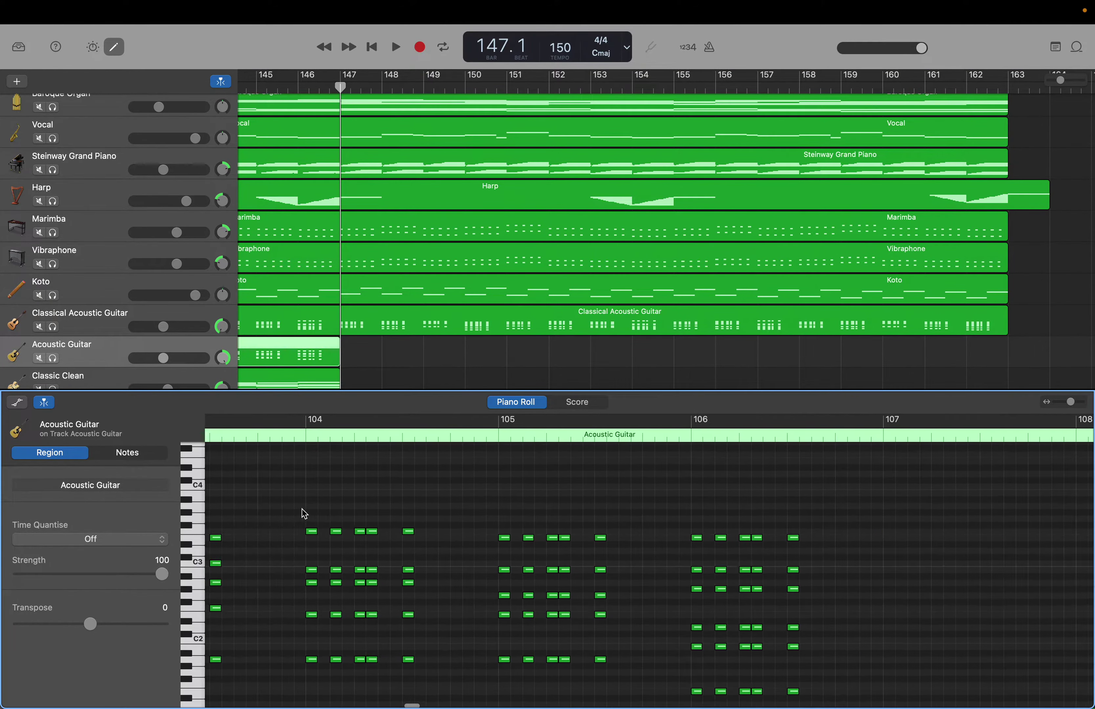
scroll(302, 509, left, 15)
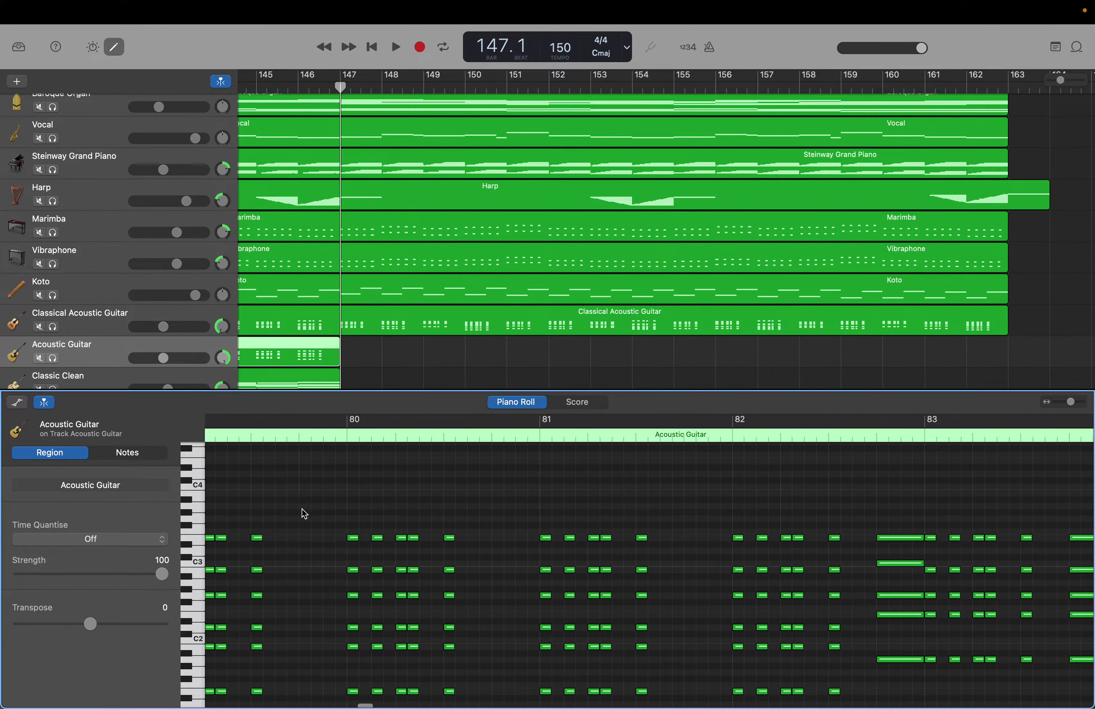
scroll(302, 509, left, 15)
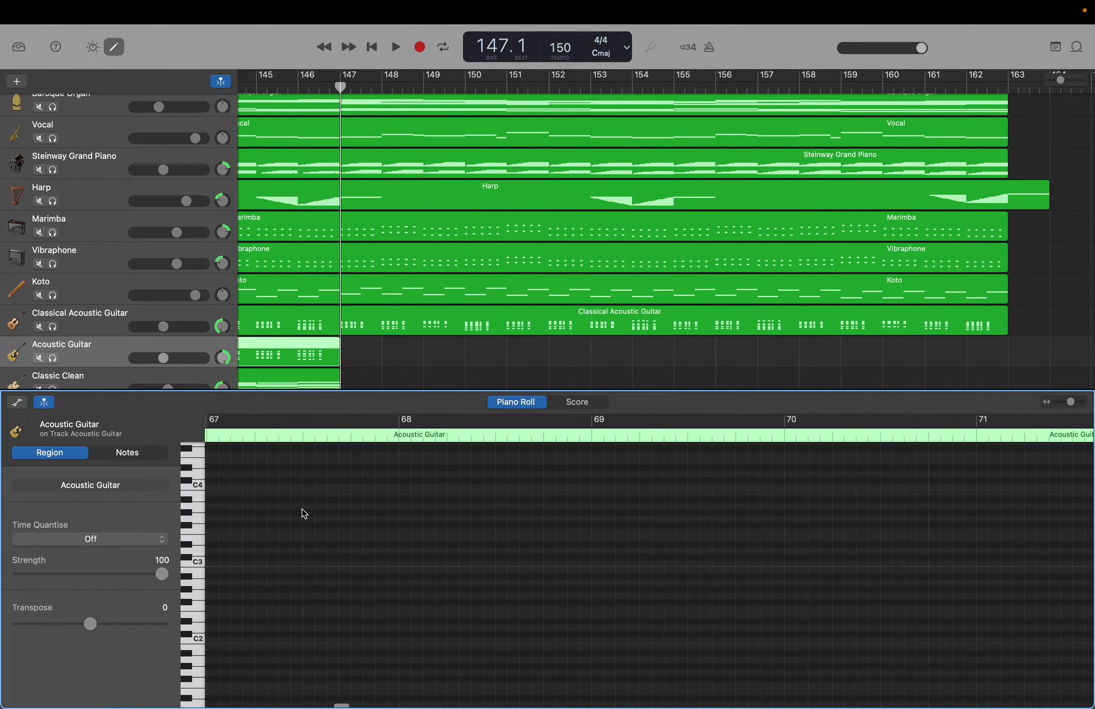
scroll(301, 509, left, 12)
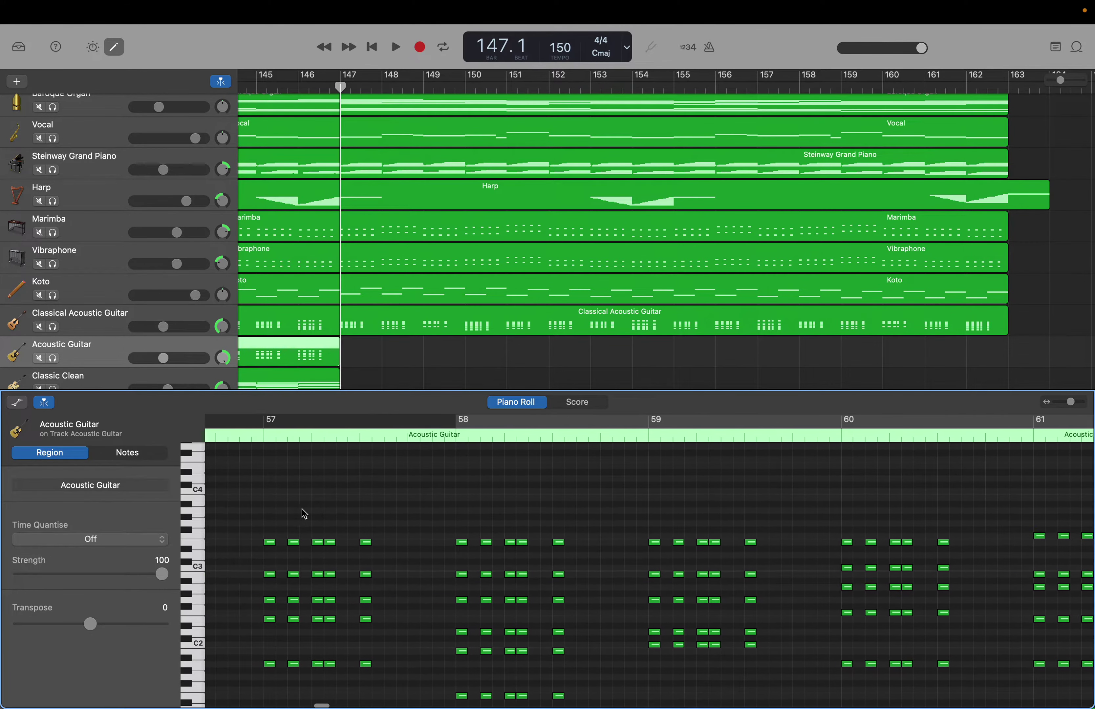
scroll(302, 509, left, 2)
scroll(302, 509, left, 8)
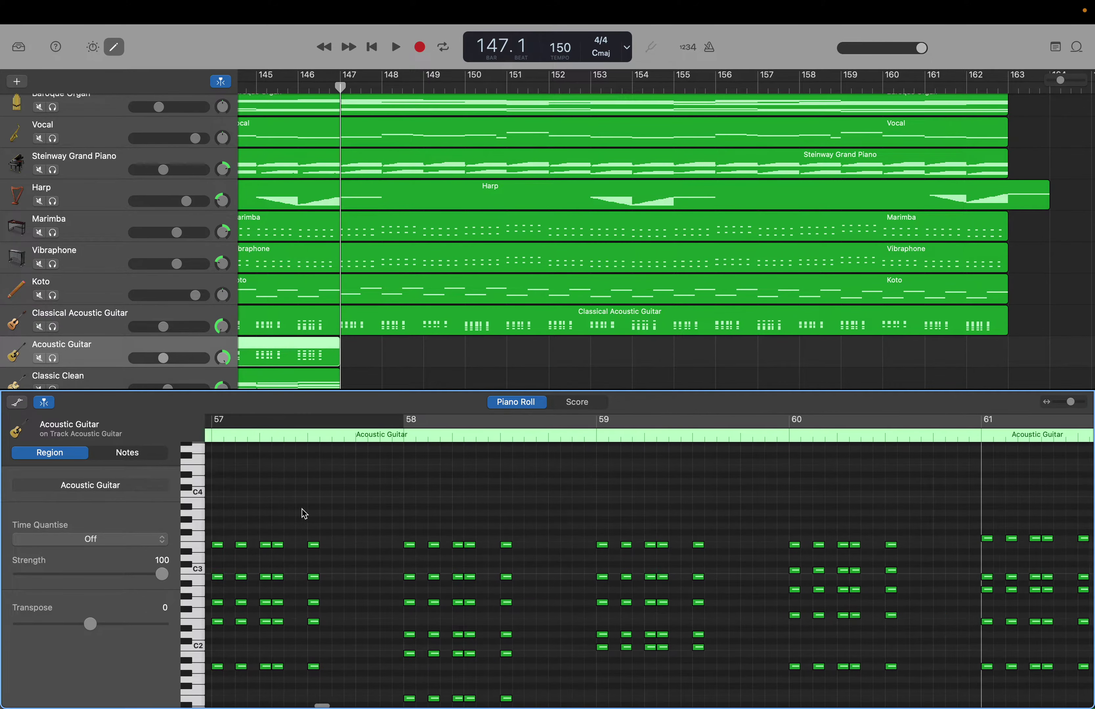
scroll(302, 508, left, 12)
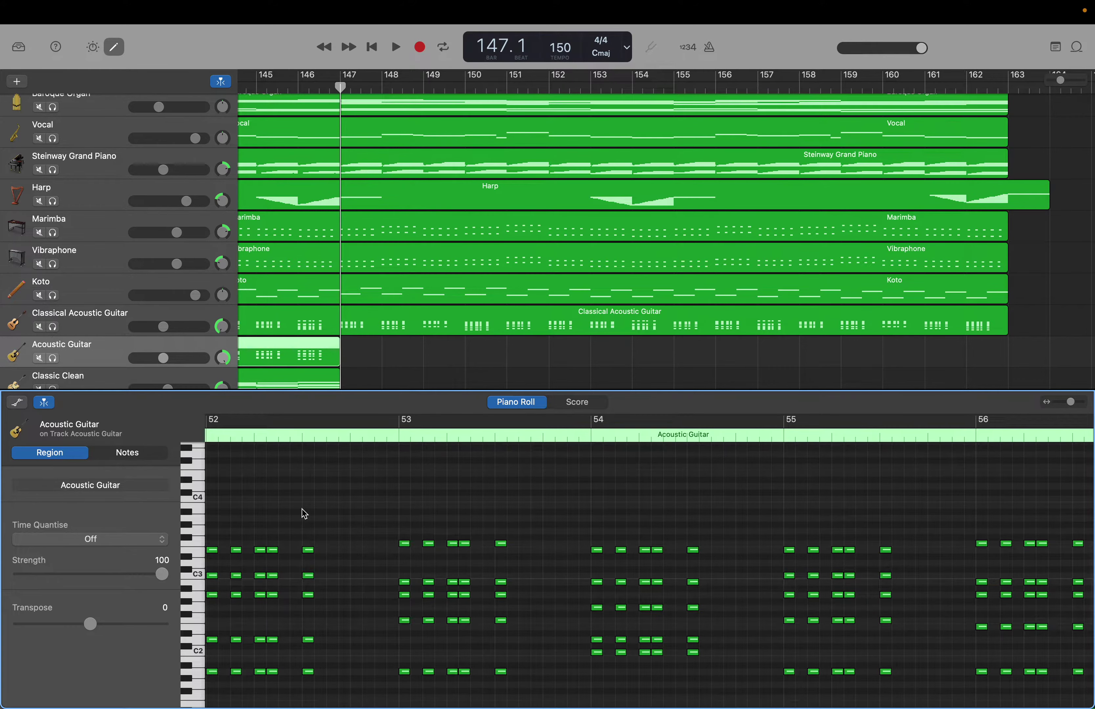
scroll(302, 509, right, 20)
scroll(304, 513, right, 20)
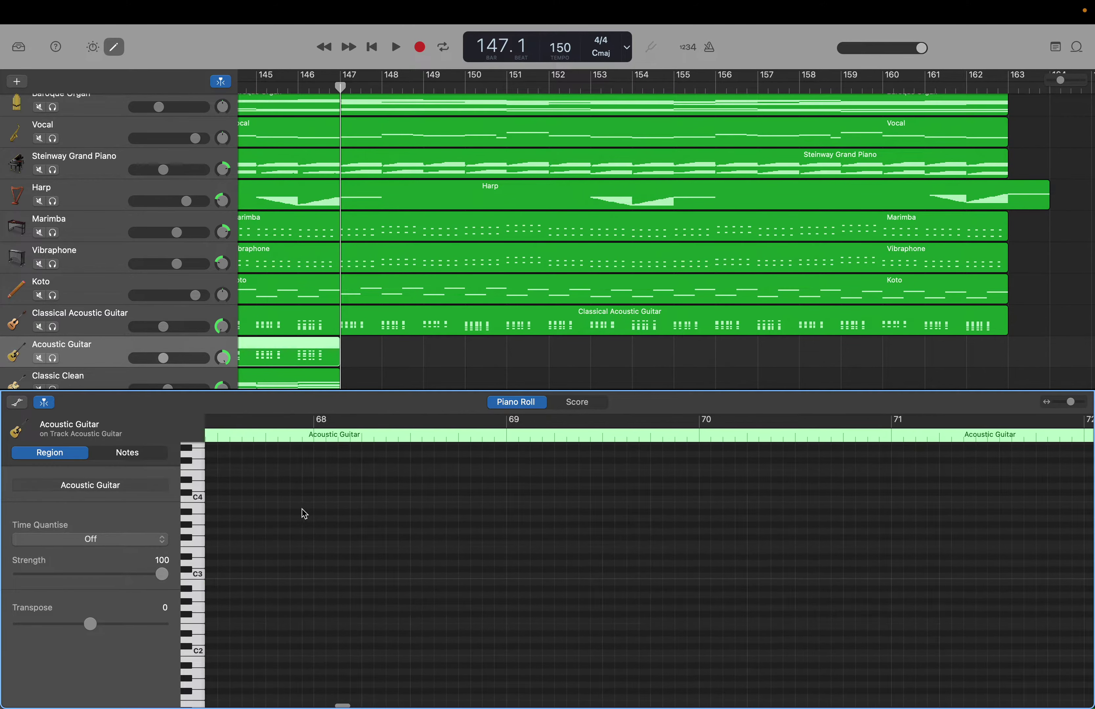
scroll(302, 509, right, 18)
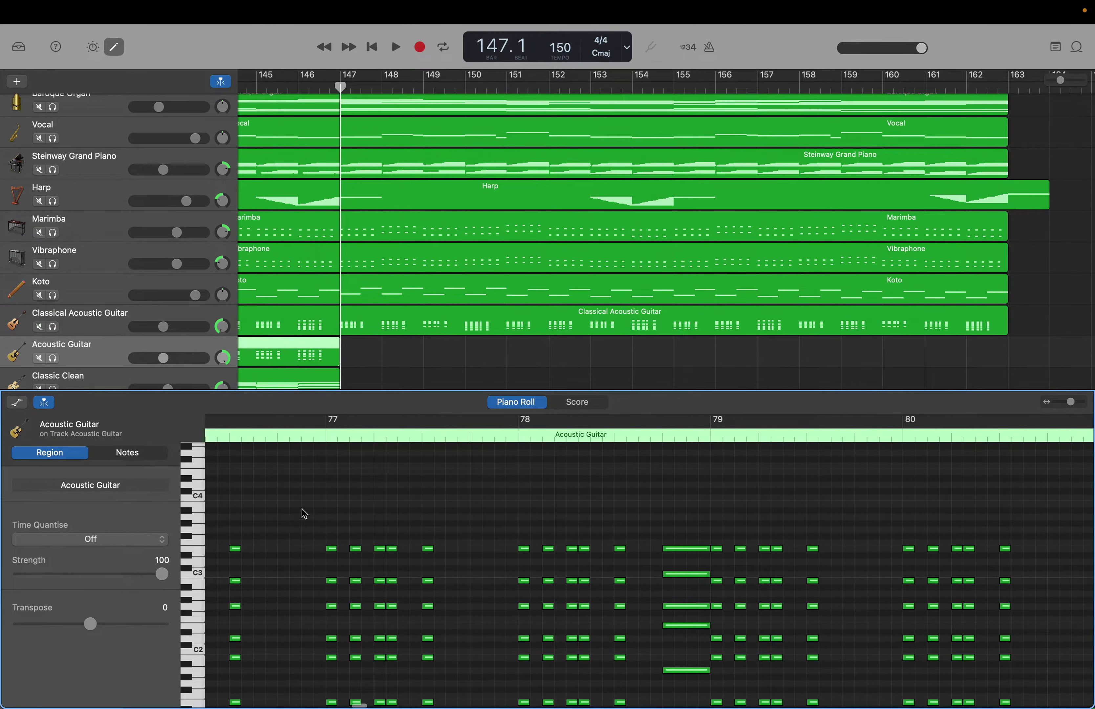
scroll(302, 508, right, 9)
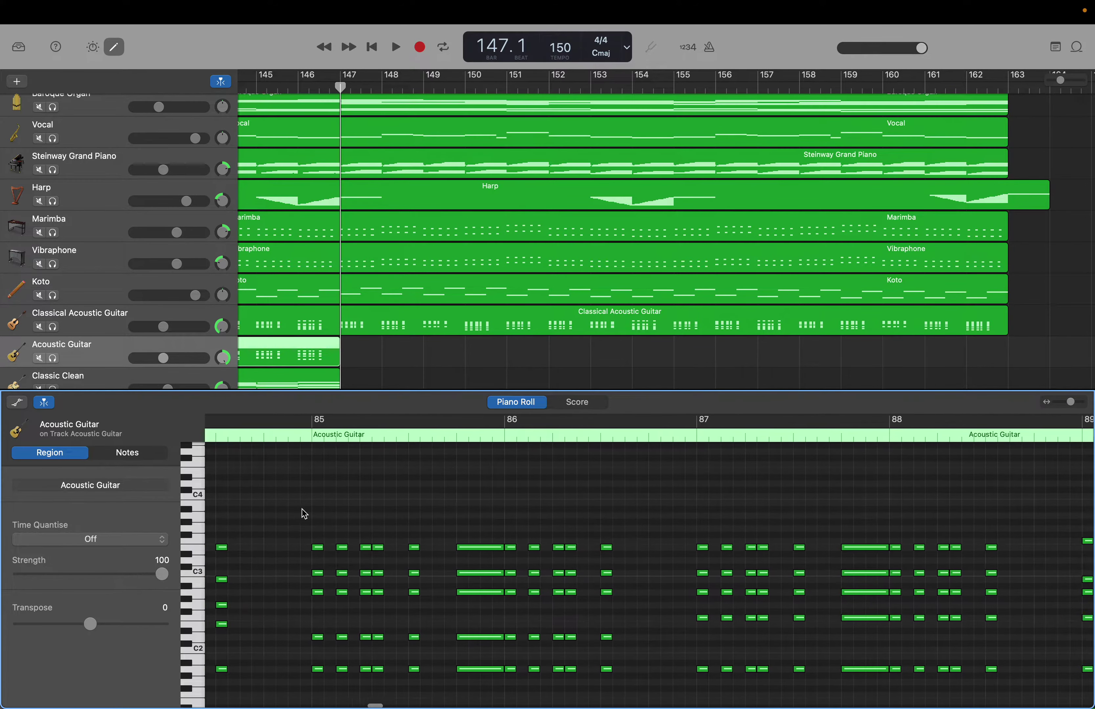
scroll(302, 509, right, 5)
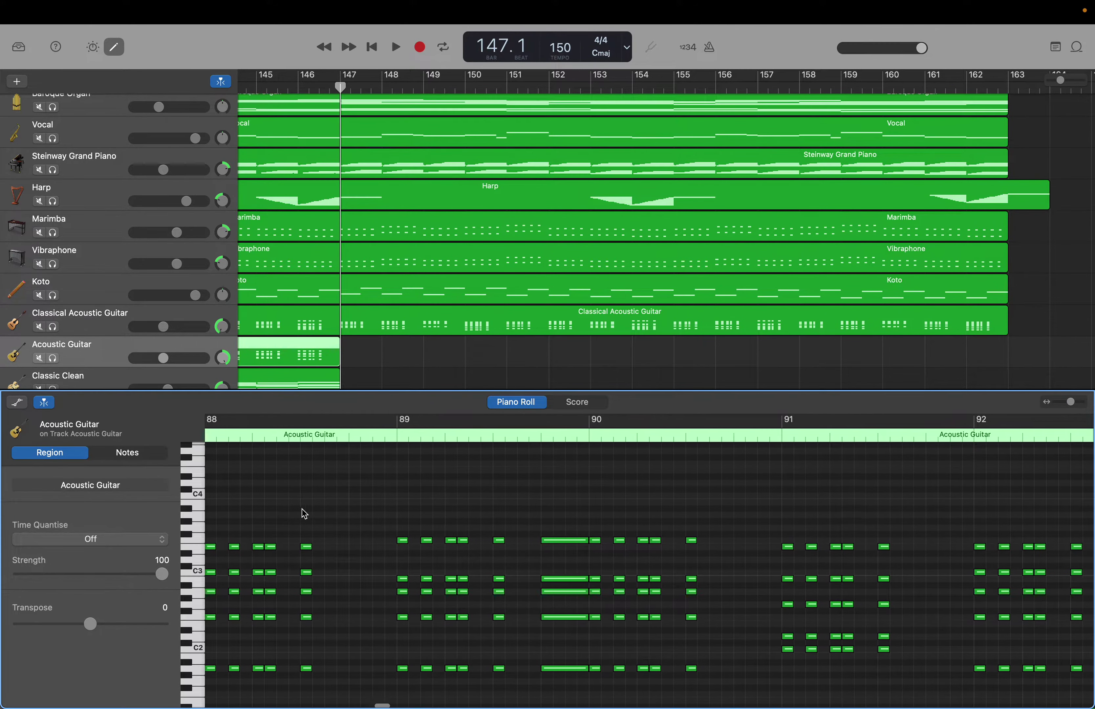
scroll(303, 510, right, 2)
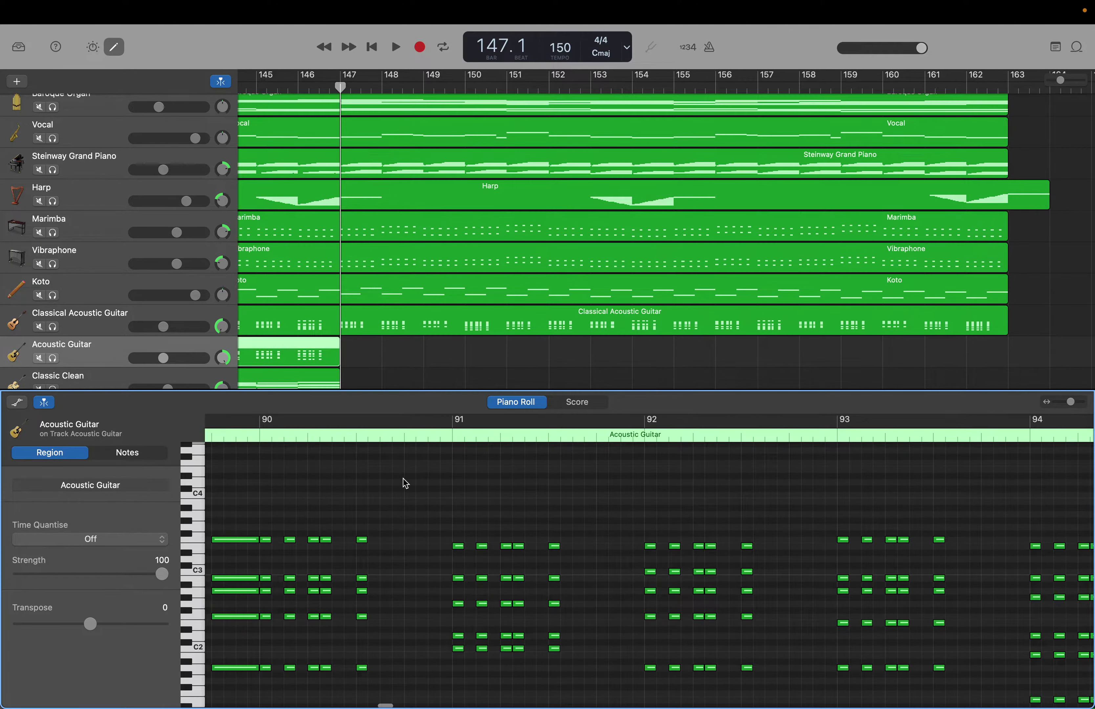
drag(407, 460, 1088, 703)
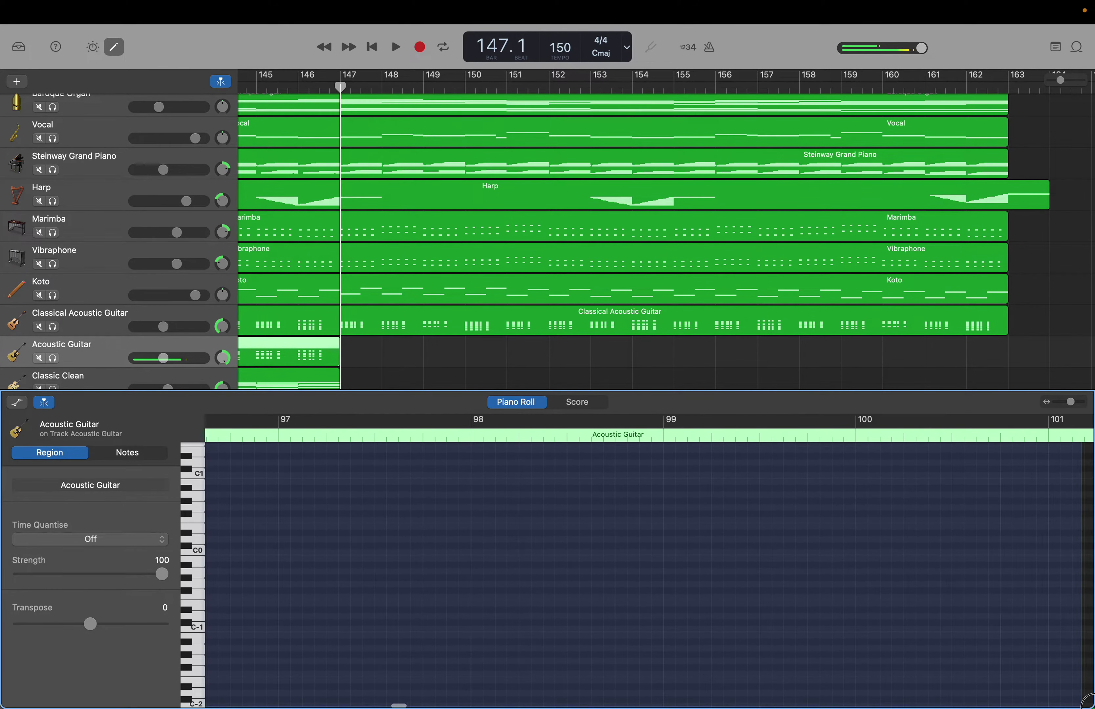
drag(1087, 704, 1018, 699)
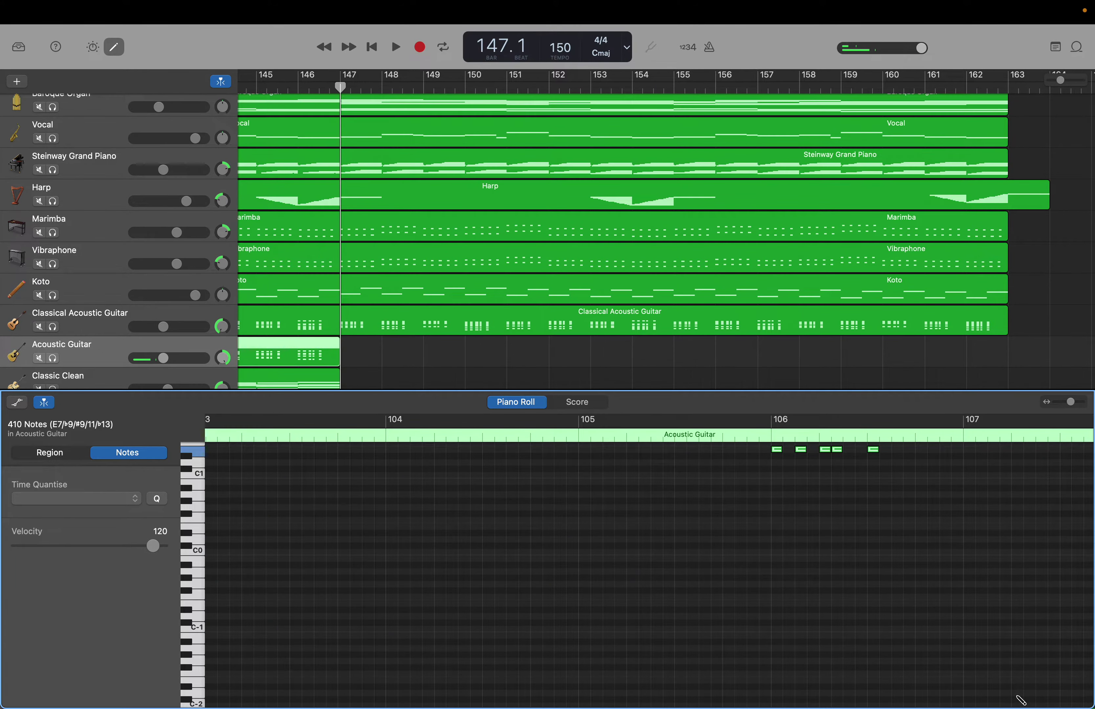
key(super+v)
Extend the Classic Clean region to bar 163 and return the playhead to bar 147.
scroll(450, 249, down, 5)
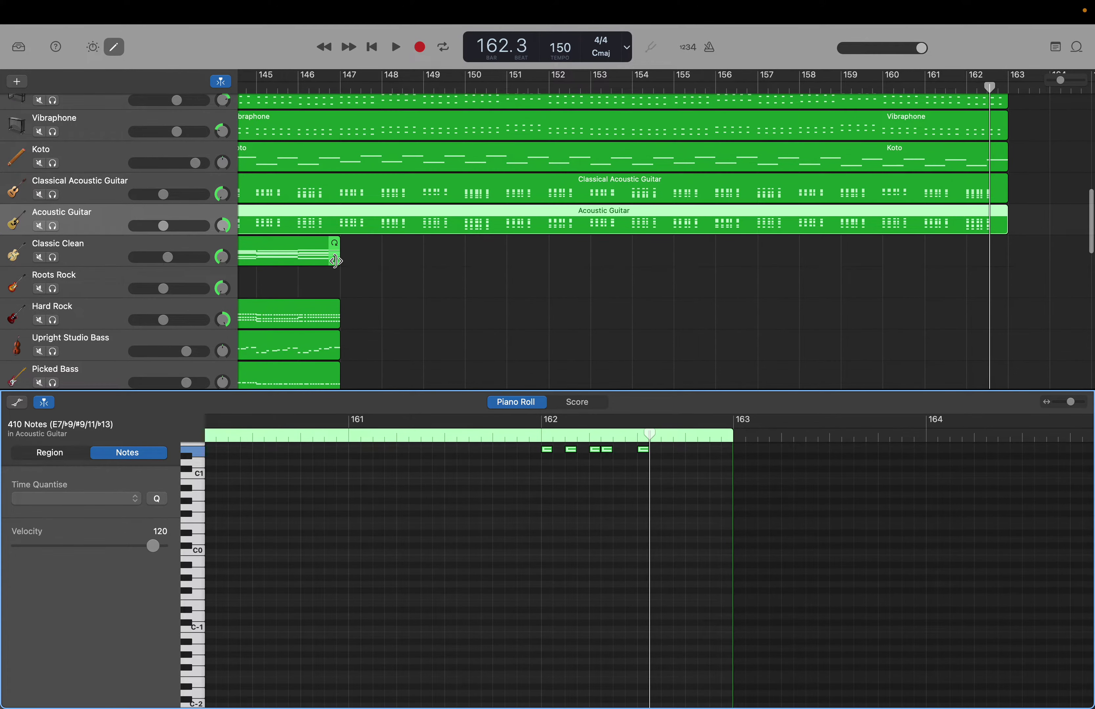
drag(336, 260, 1002, 295)
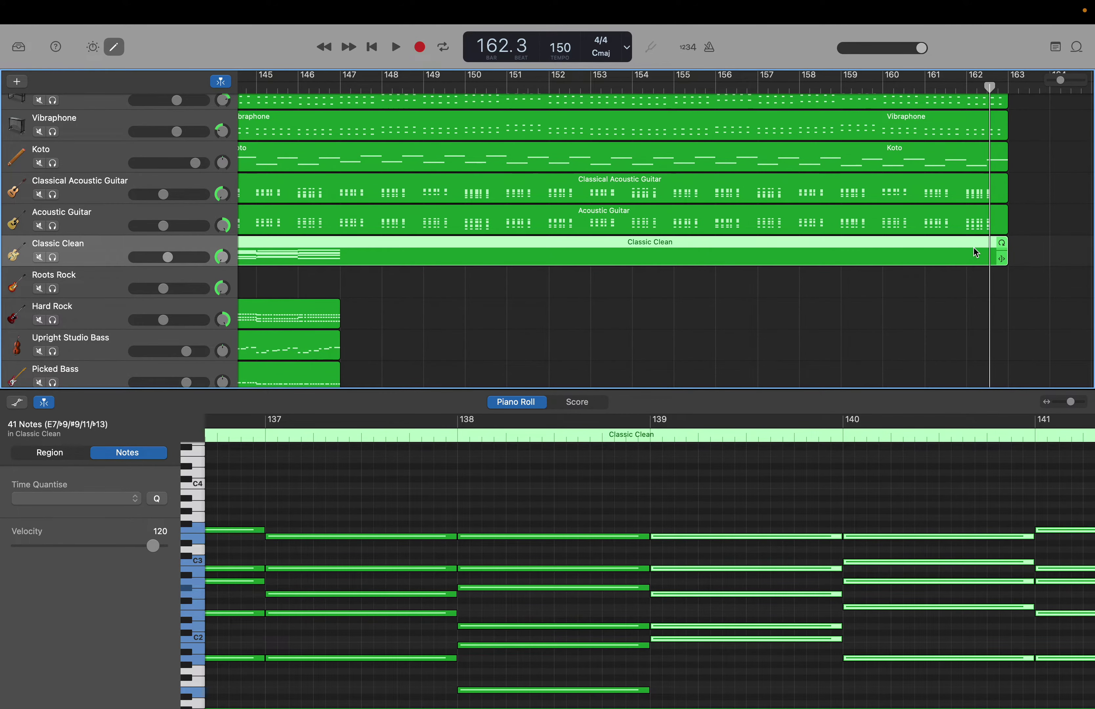
drag(988, 87, 341, 103)
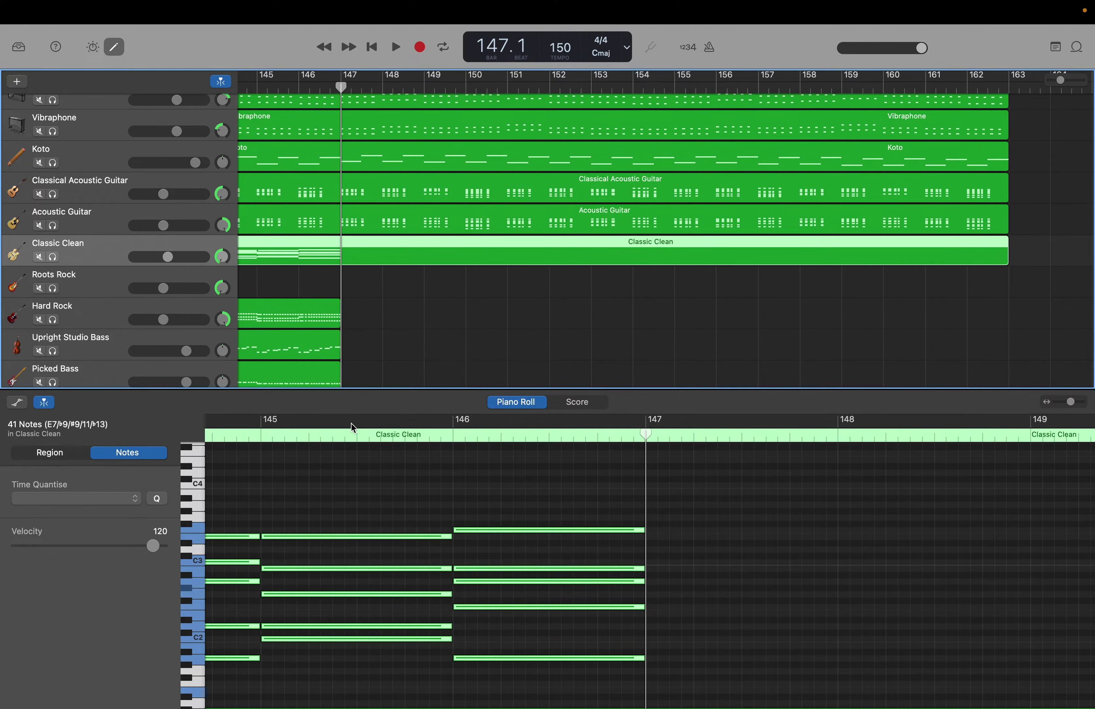
Copy the Classic Clean notes from bars 91 to 106 and paste them at the start of bar 147.
click(328, 479)
scroll(329, 481, left, 5)
scroll(329, 482, left, 20)
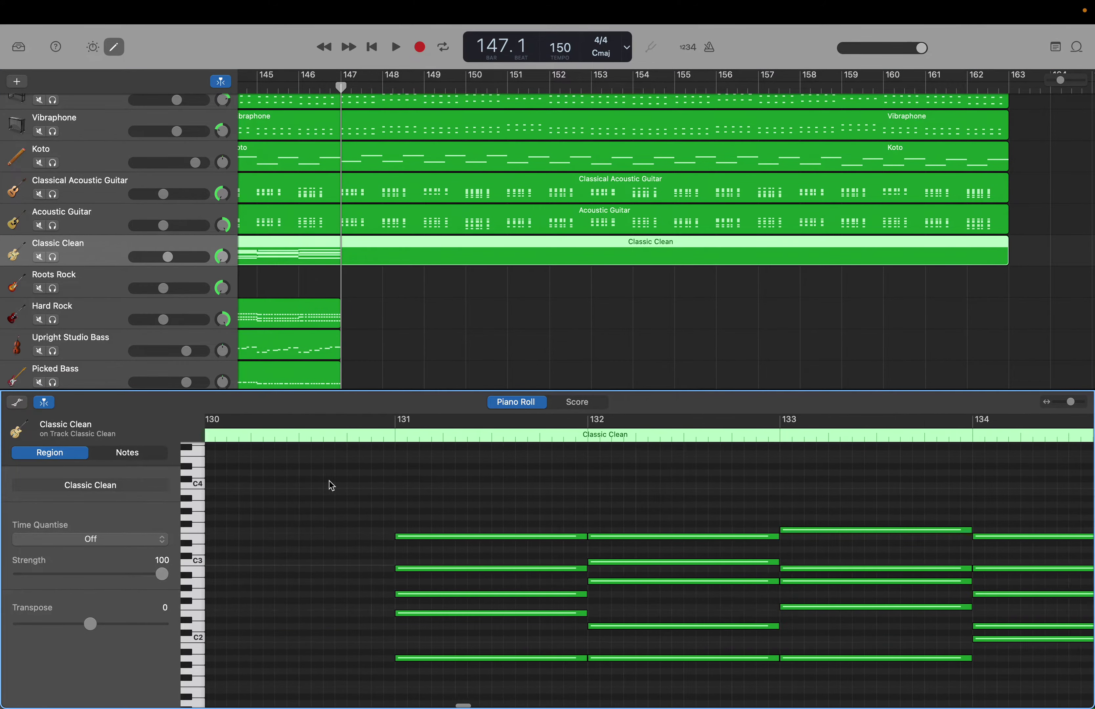
scroll(330, 482, left, 20)
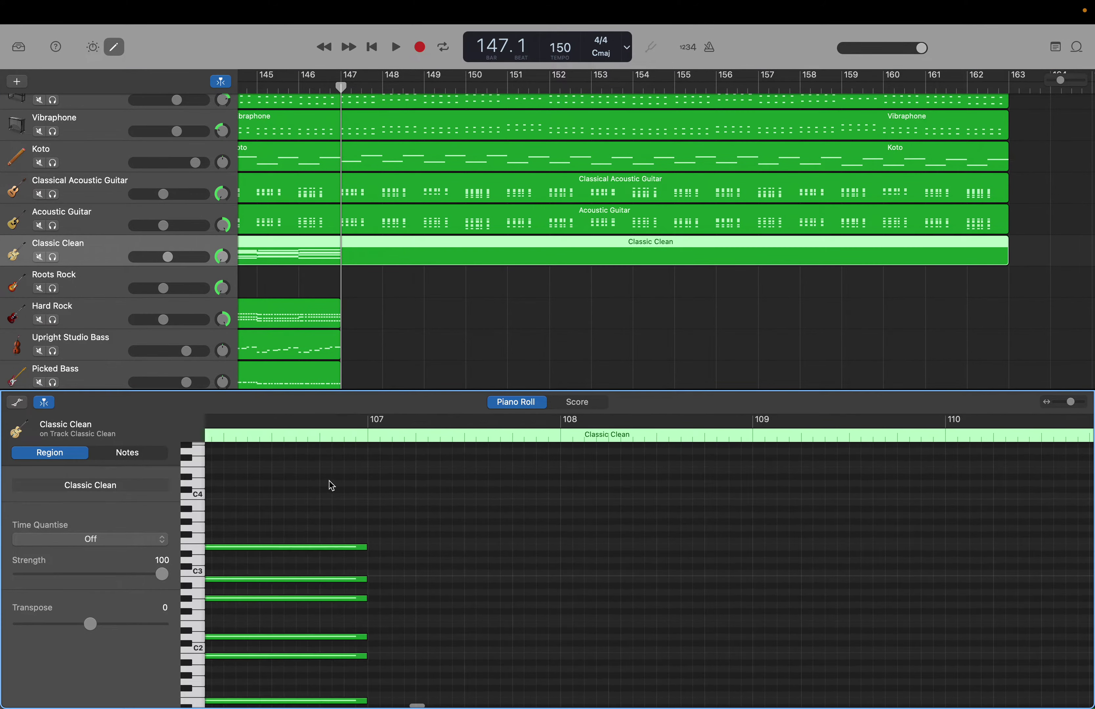
scroll(331, 485, left, 15)
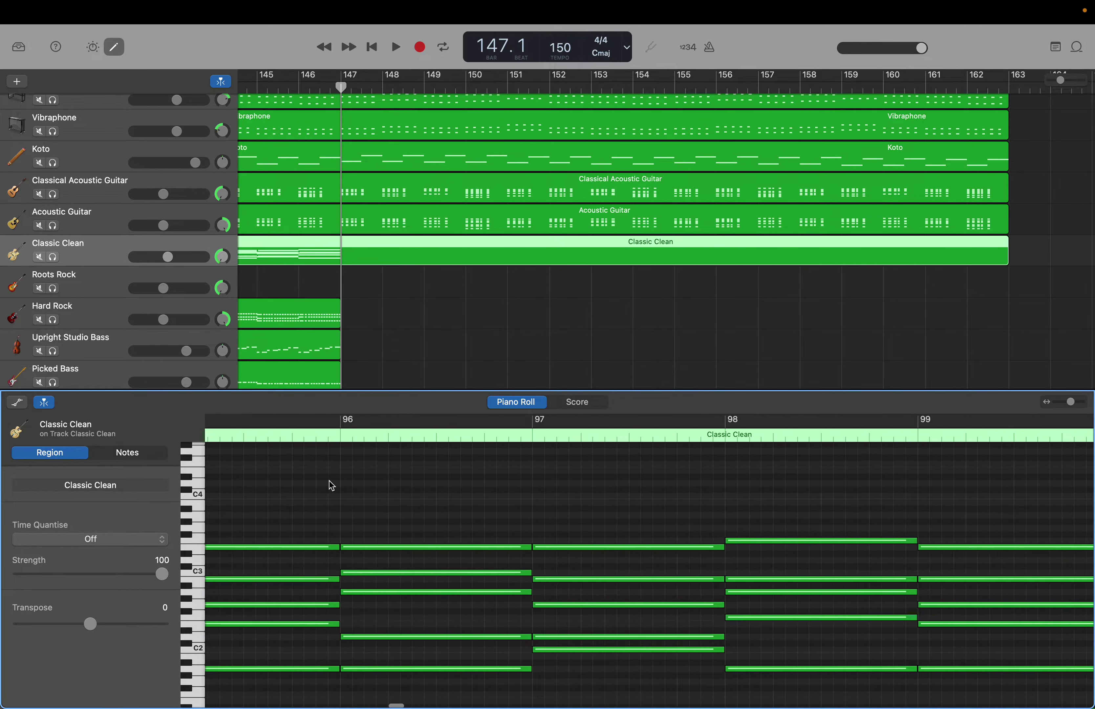
scroll(328, 480, left, 5)
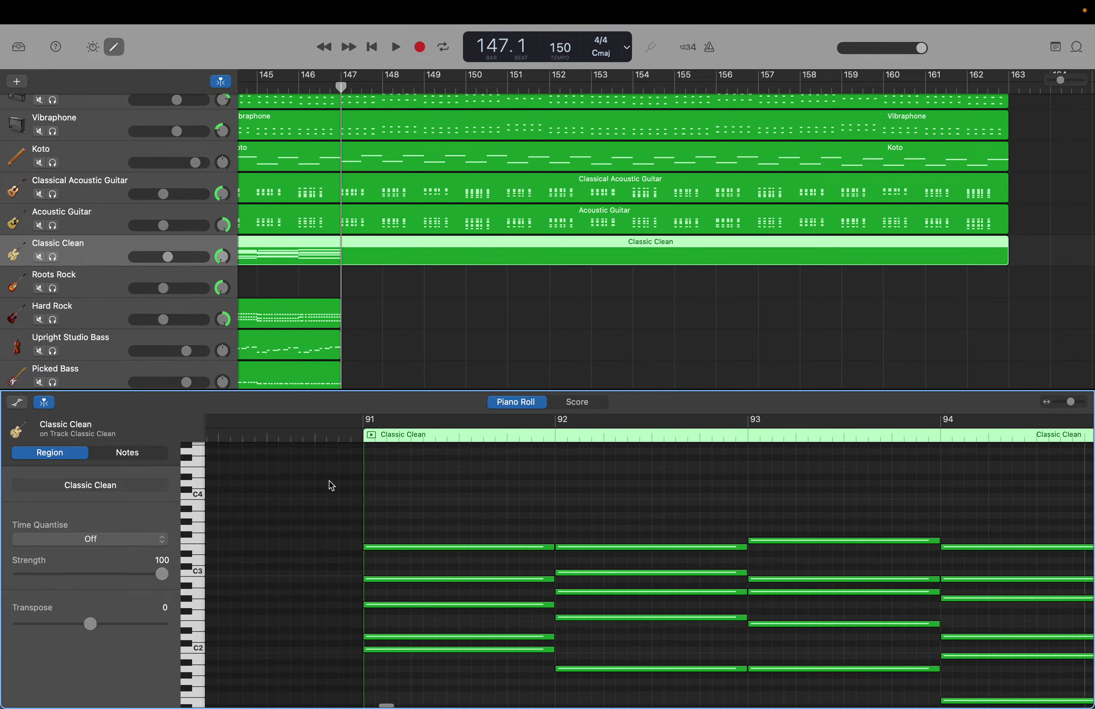
click(328, 530)
drag(330, 535, 326, 637)
drag(344, 519, 1087, 593)
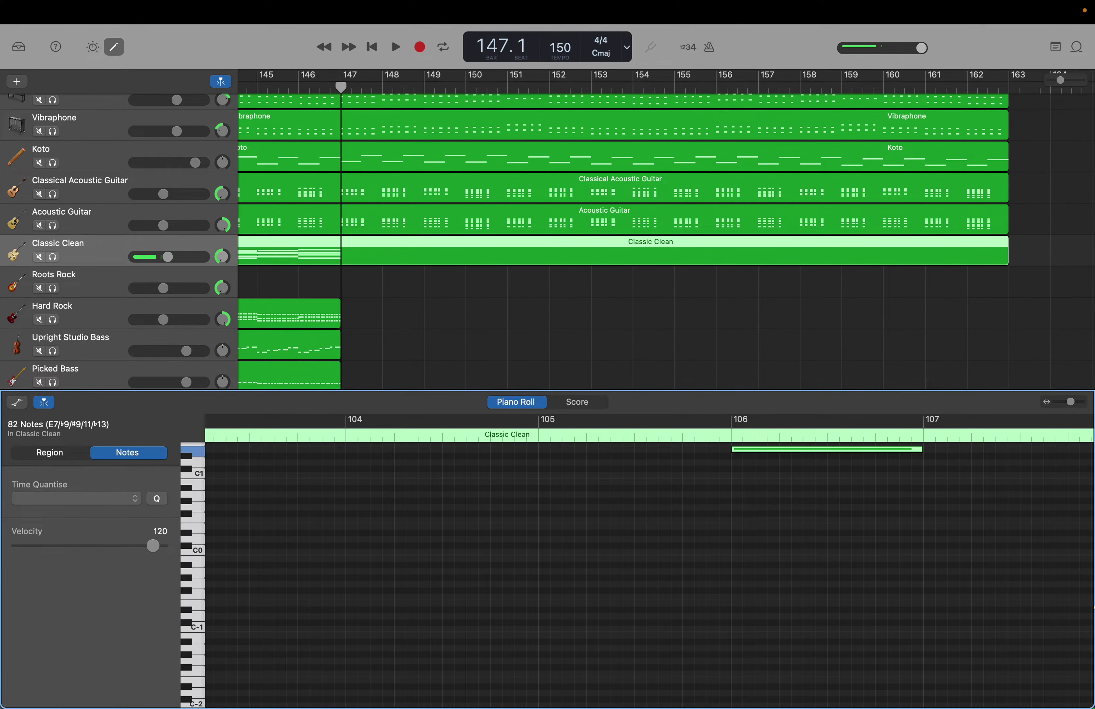
key(End)
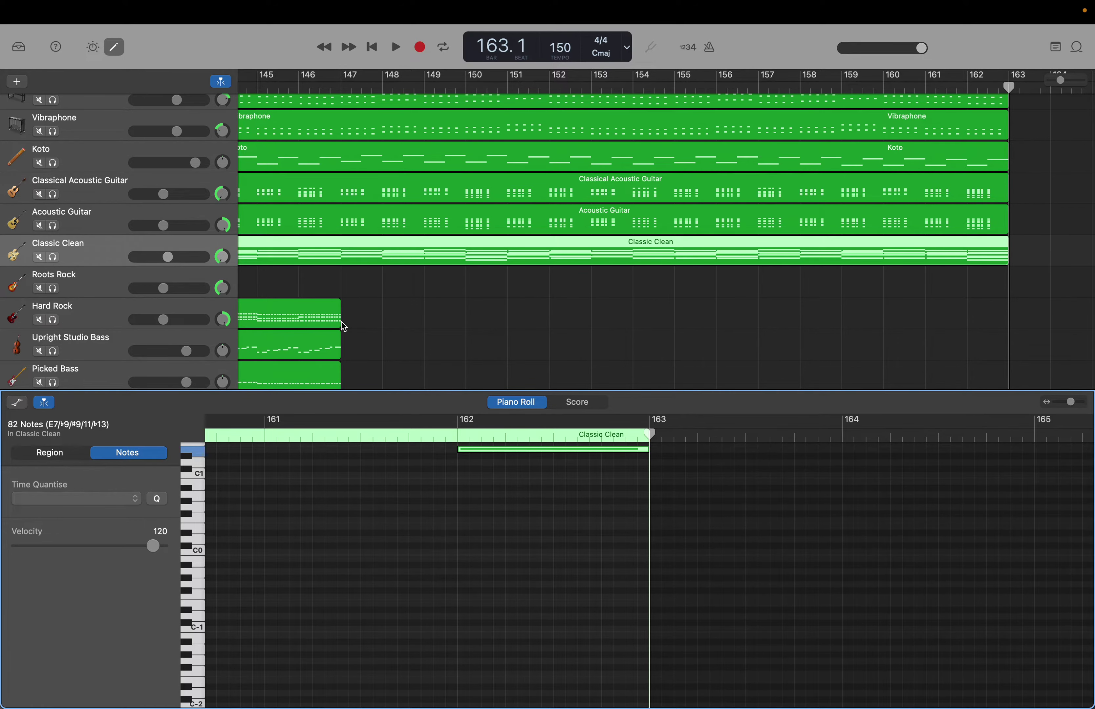
Extend the Hard Rock region to bar 163, deselect its notes, and return the playhead to bar 147.
drag(339, 322, 1007, 355)
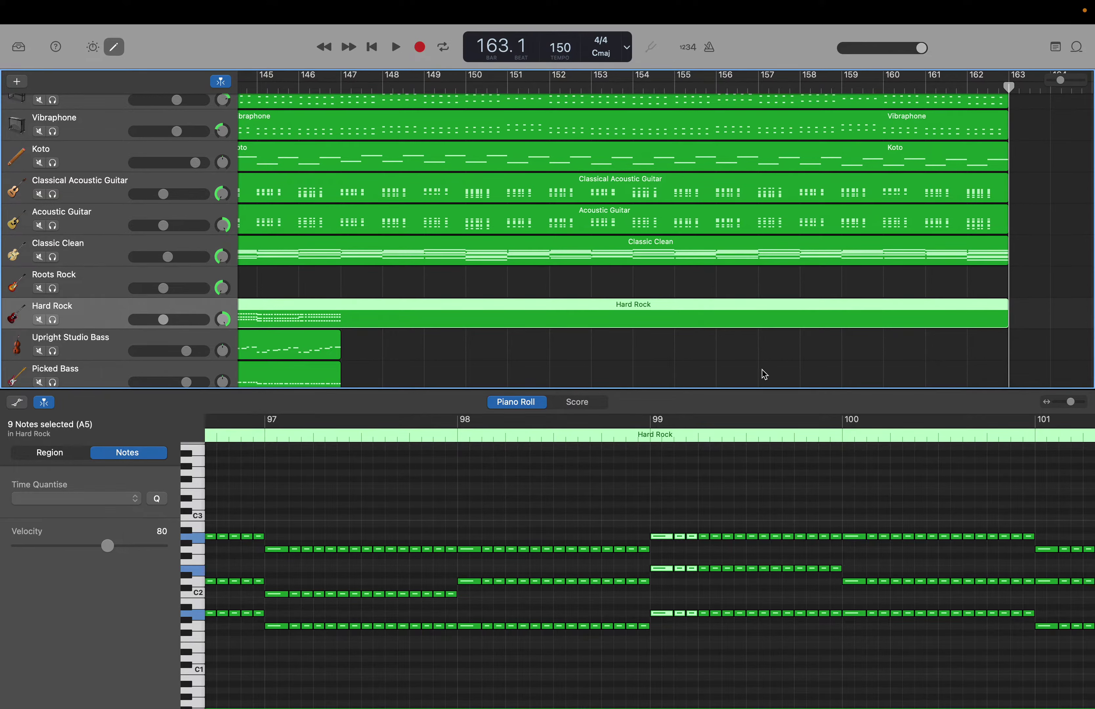
click(340, 452)
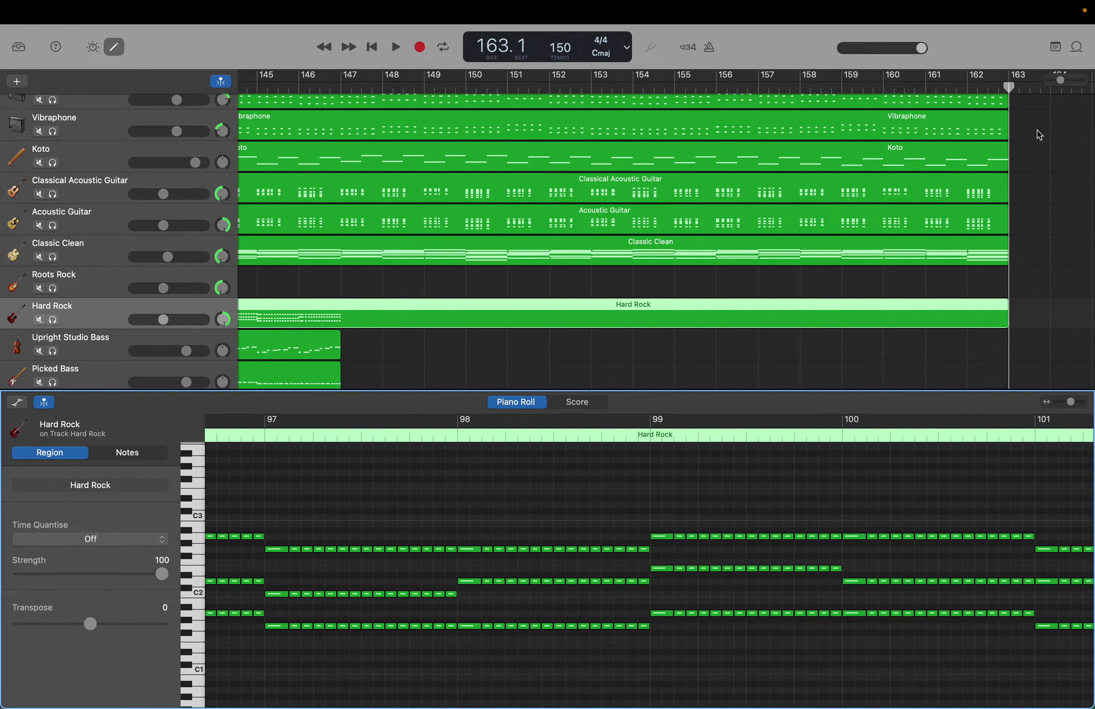
drag(1009, 88, 342, 126)
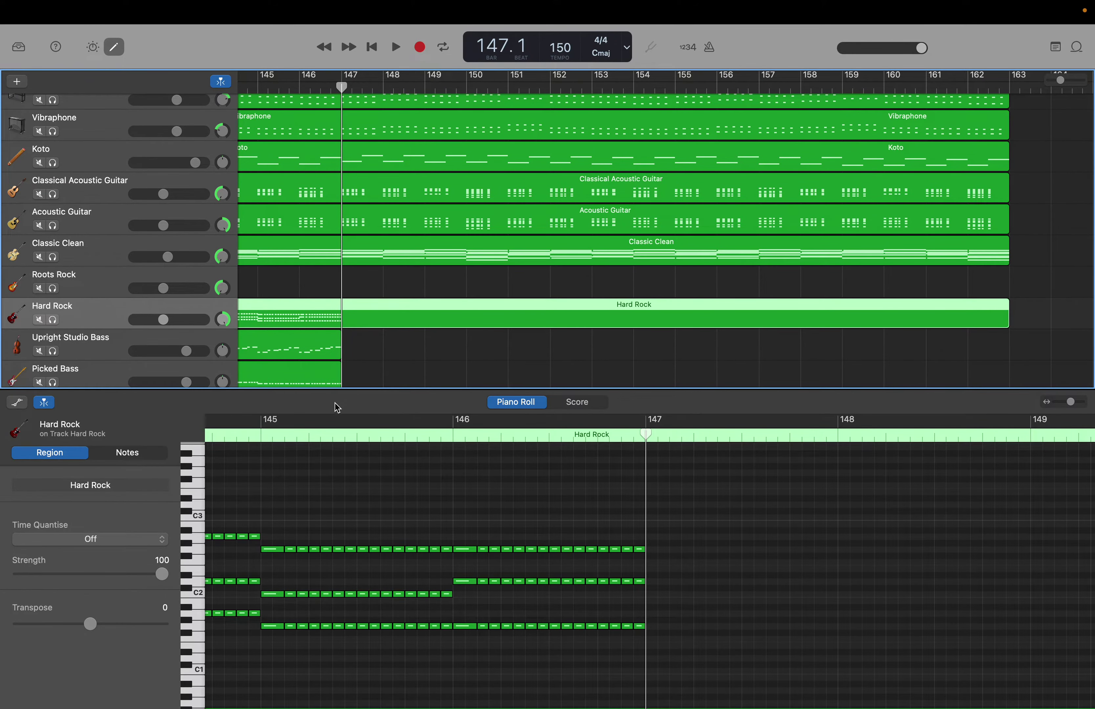
Copy the Hard Rock notes from bars 91 to 106, paste them at bar 147, and return the playhead to bar 147.
scroll(342, 486, left, 10)
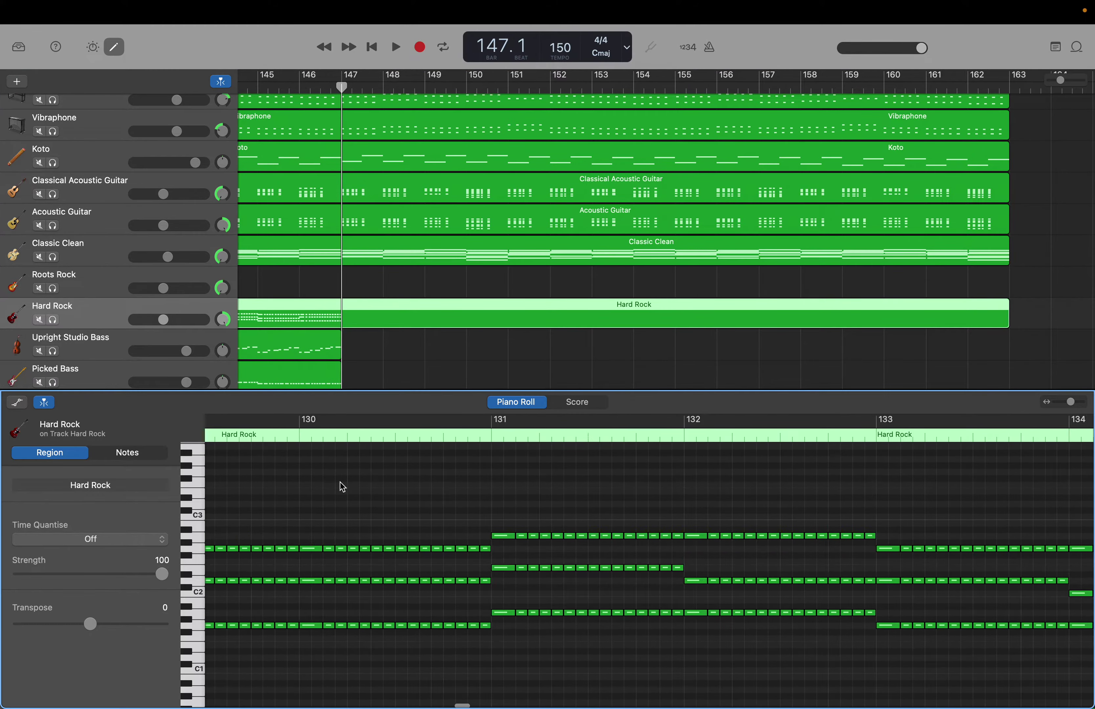
scroll(342, 487, left, 10)
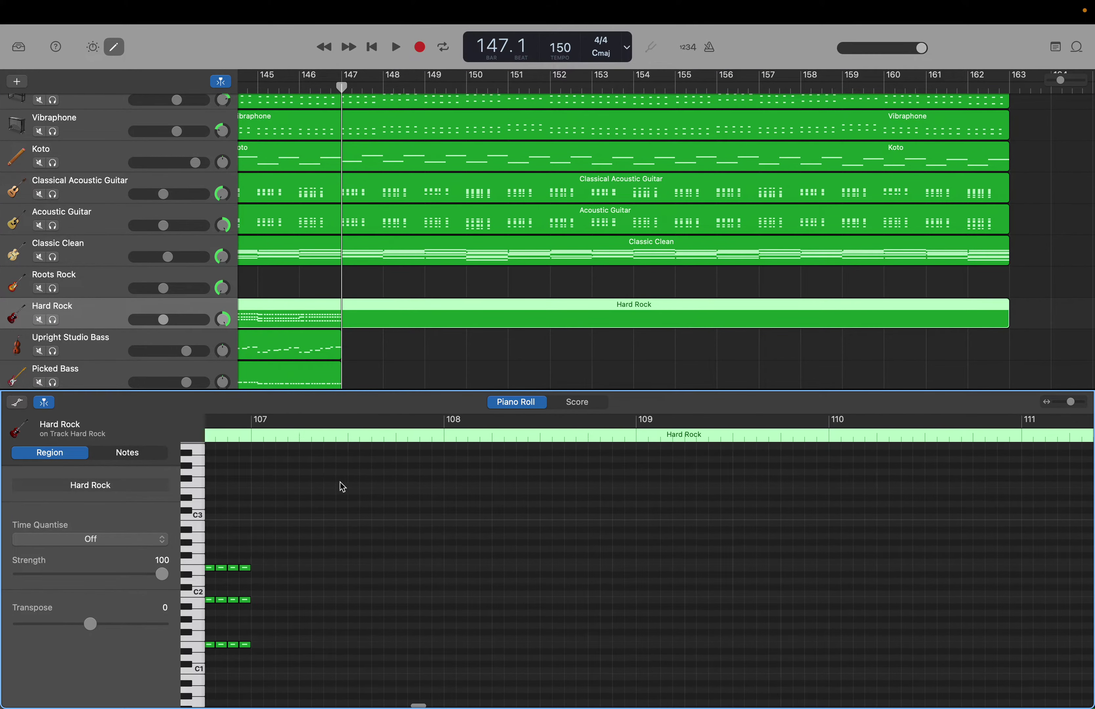
scroll(342, 487, left, 10)
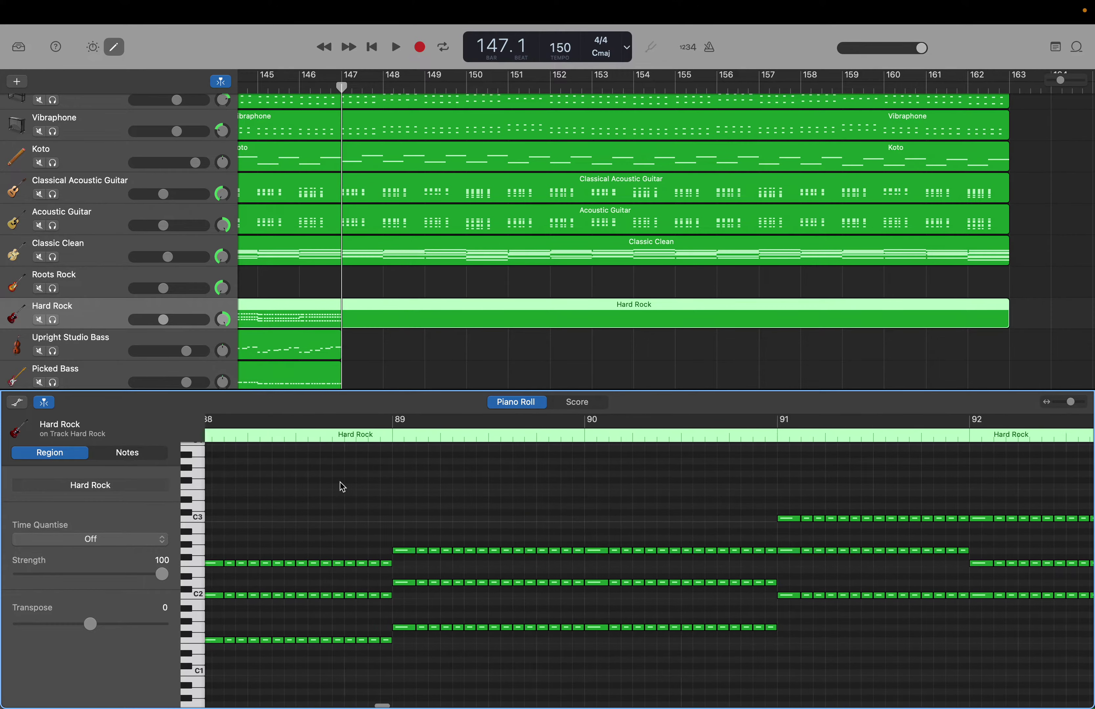
scroll(342, 487, right, 3)
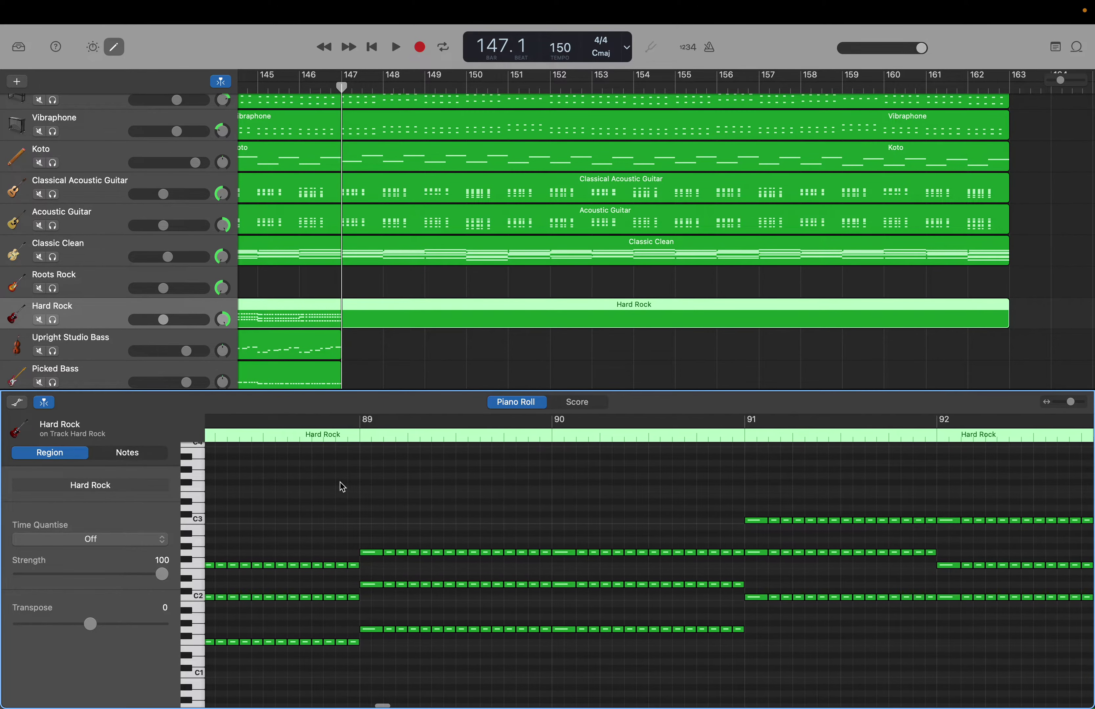
scroll(342, 486, right, 2)
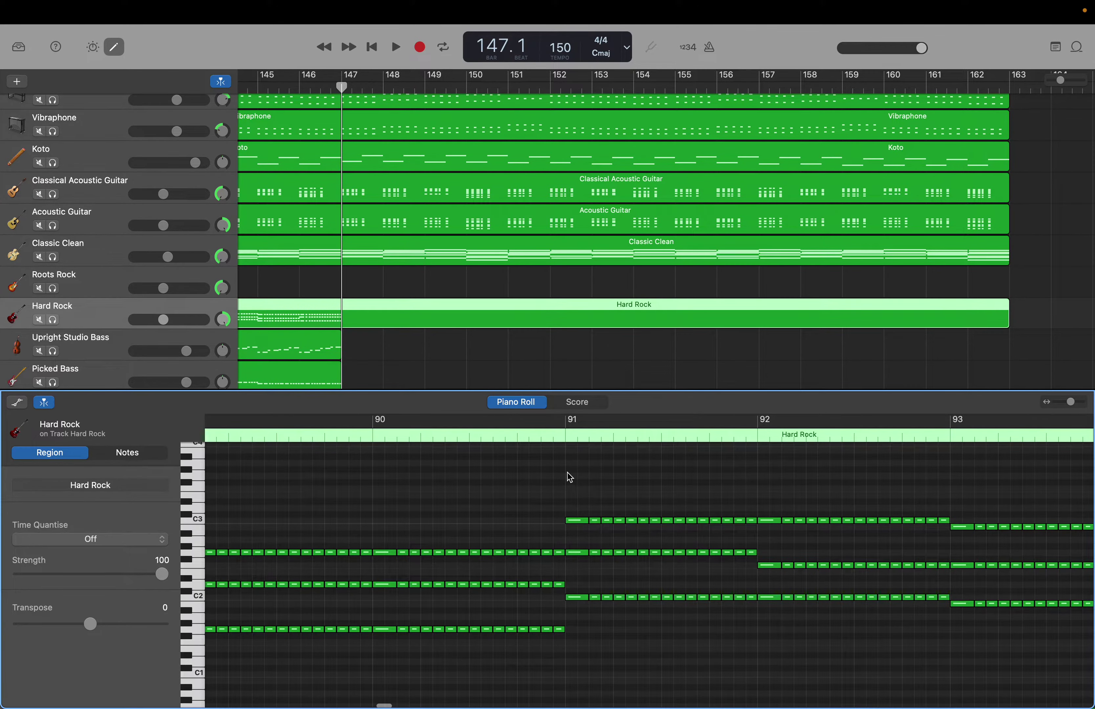
scroll(567, 472, up, 2)
drag(572, 467, 874, 625)
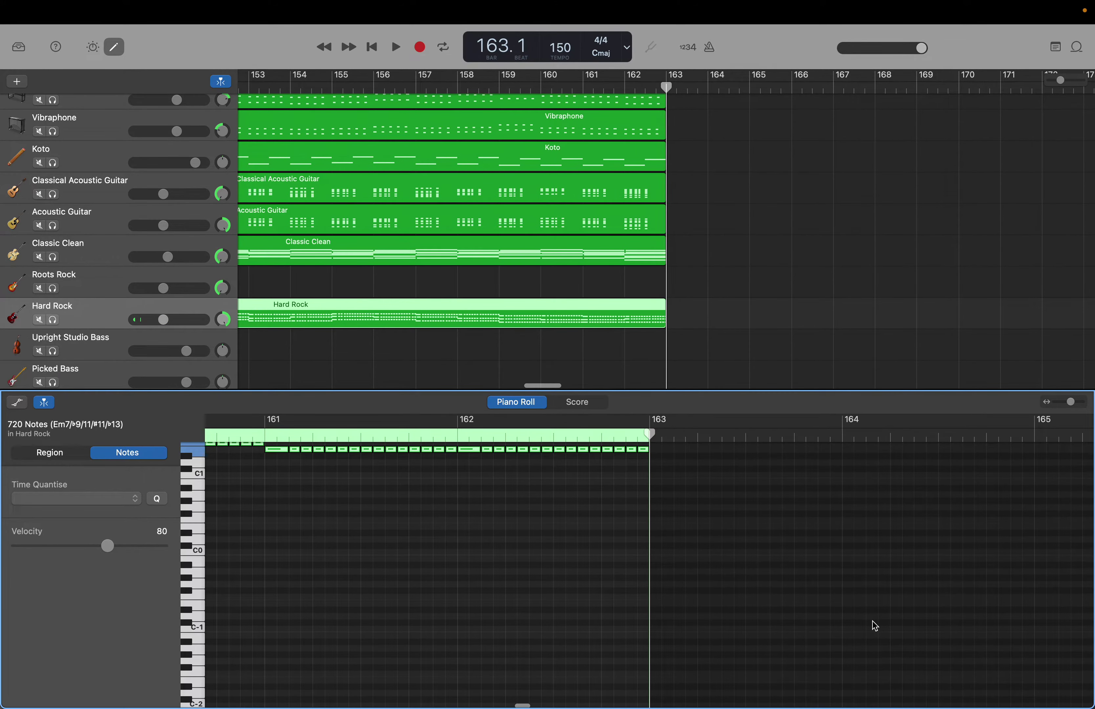
scroll(296, 213, left, 10)
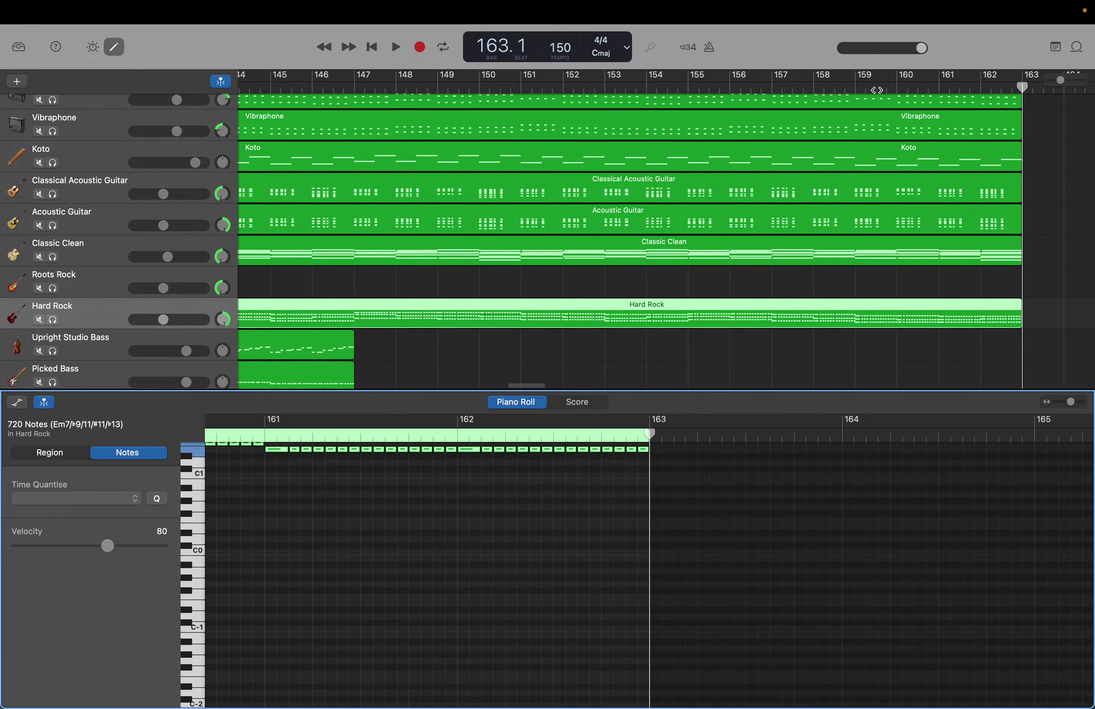
drag(1022, 88, 356, 106)
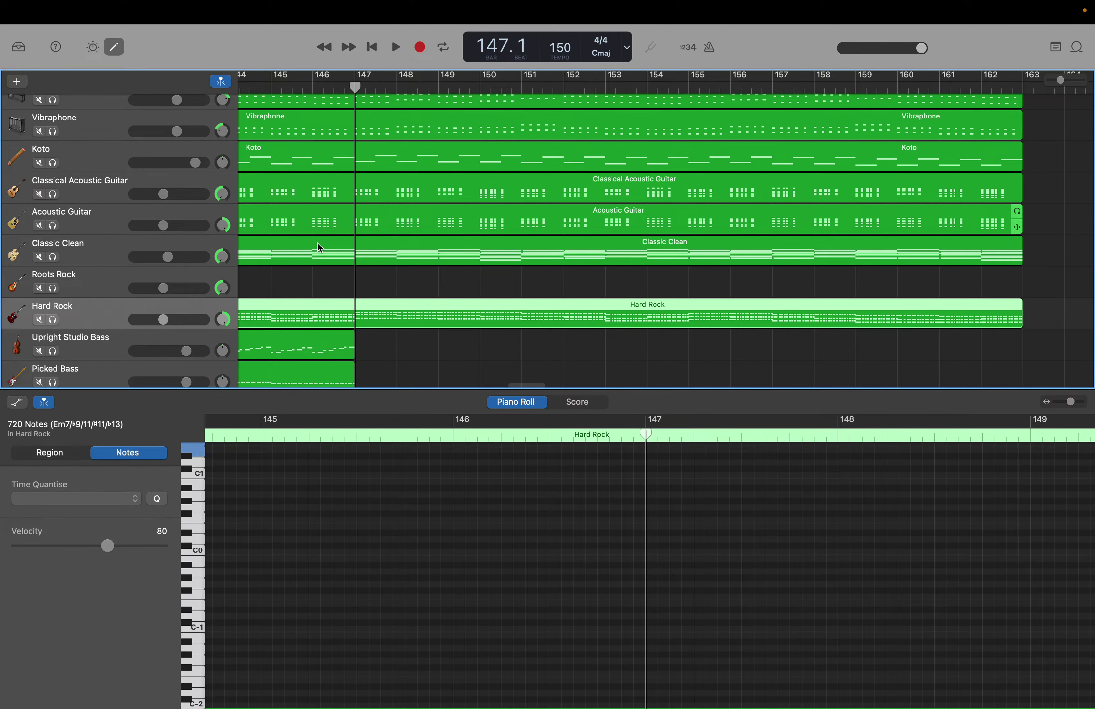
Copy the Upright Studio Bass notes from bars 91 to 106, paste them at bar 147, and return the playhead to bar 147.
click(102, 344)
click(304, 512)
scroll(306, 512, left, 15)
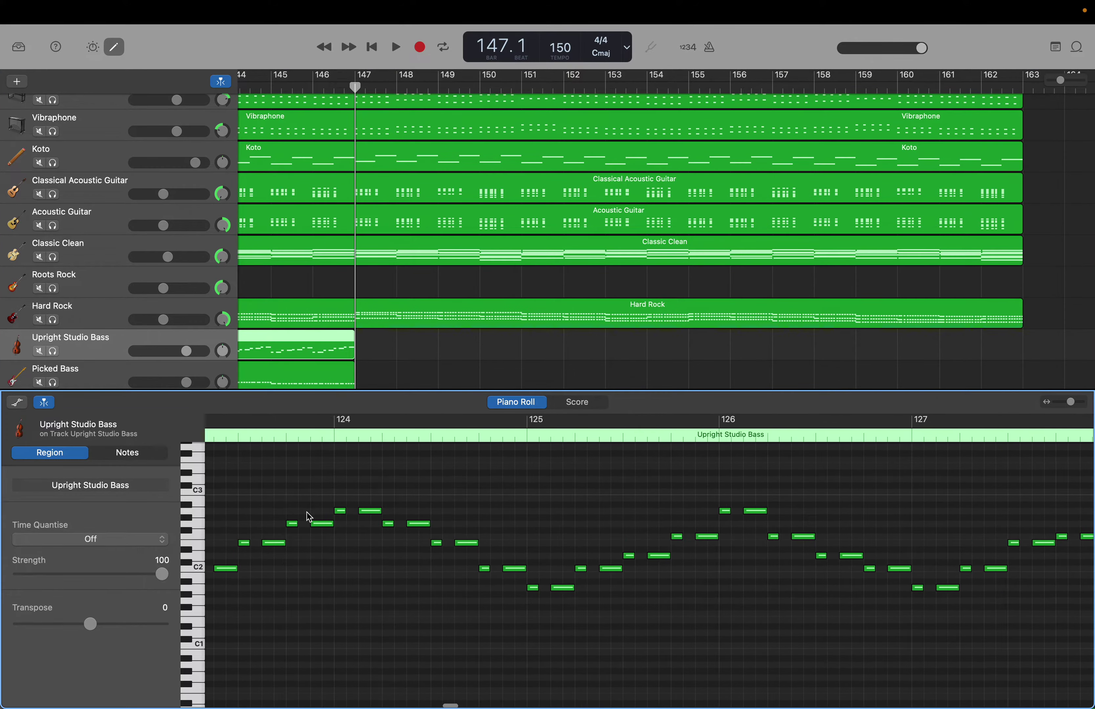
scroll(306, 512, left, 8)
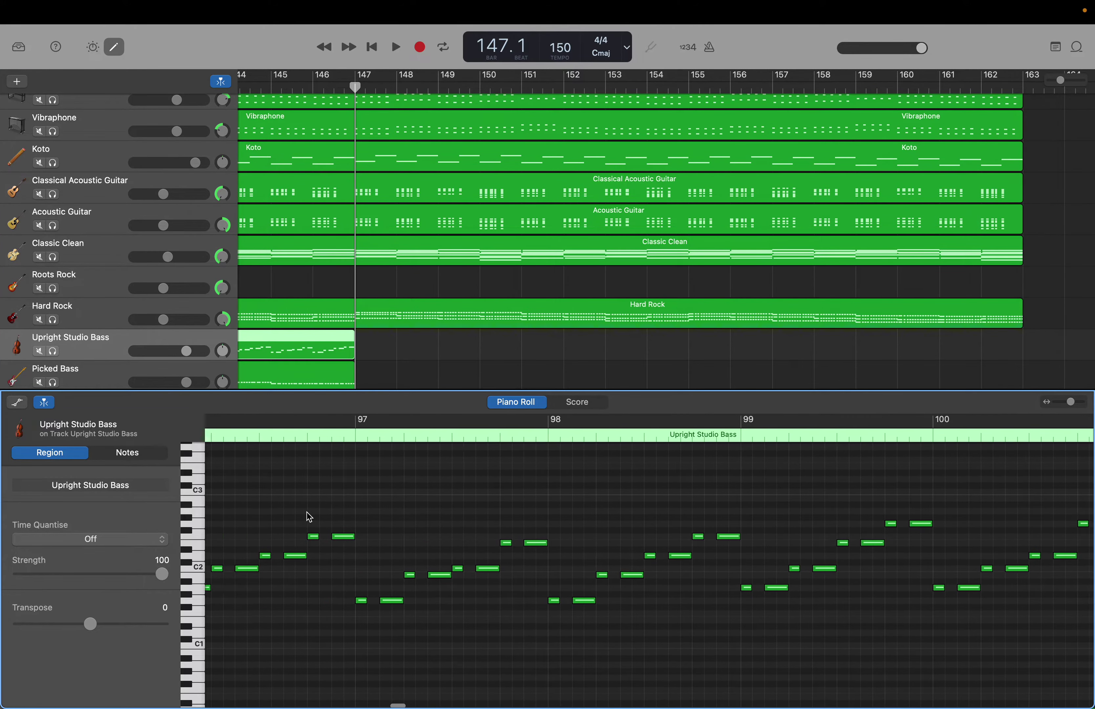
scroll(306, 512, left, 3)
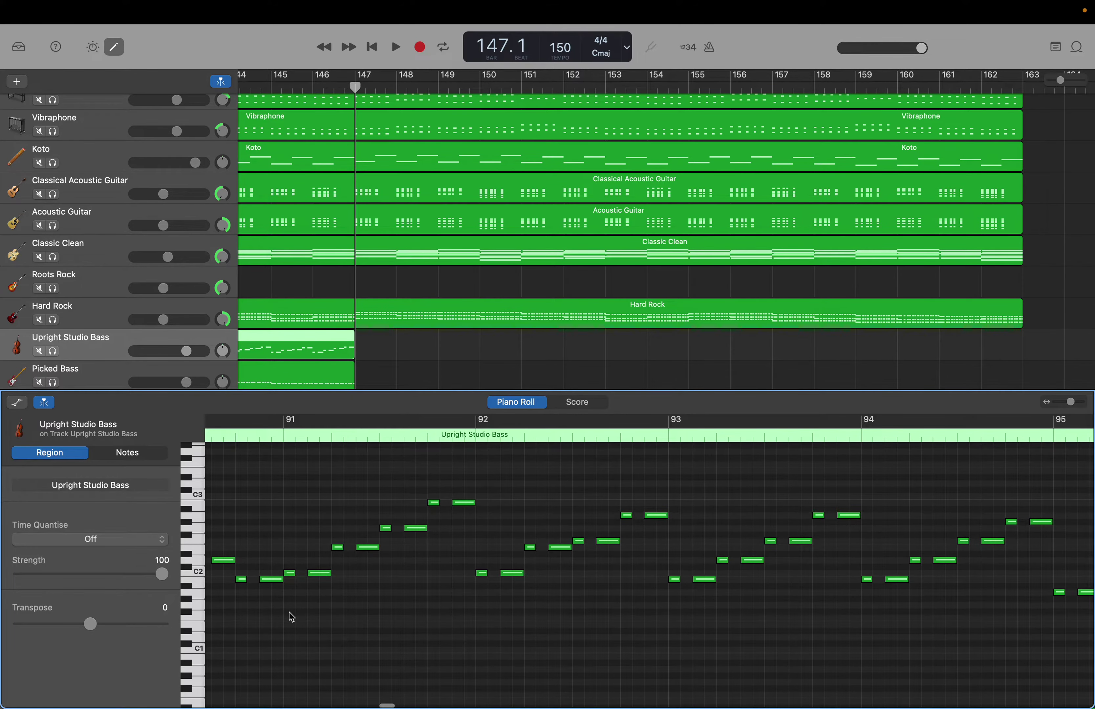
drag(292, 590, 1049, 527)
drag(1066, 526, 1009, 522)
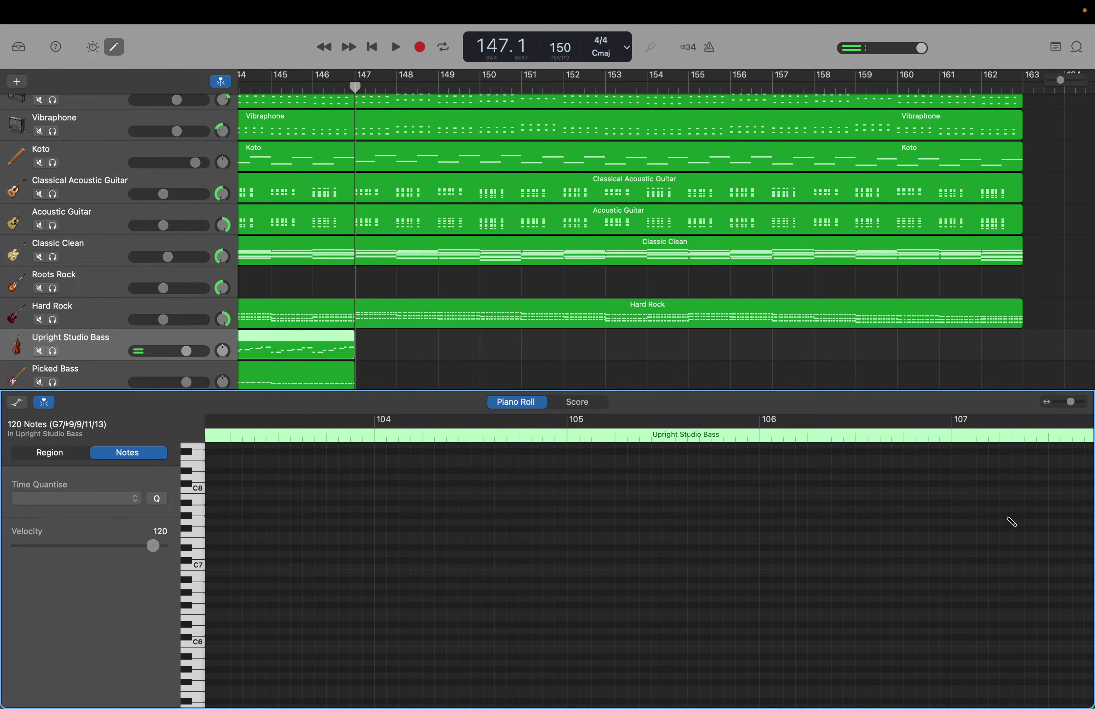
key(super+v)
scroll(637, 221, left, 5)
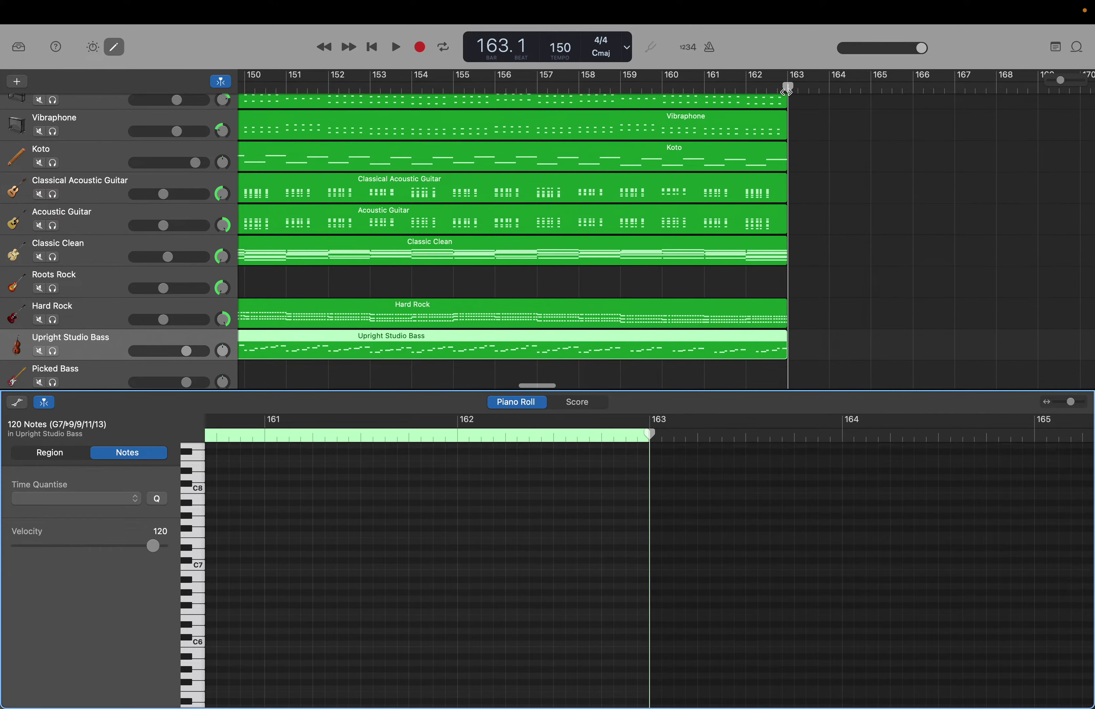
drag(787, 93, 339, 95)
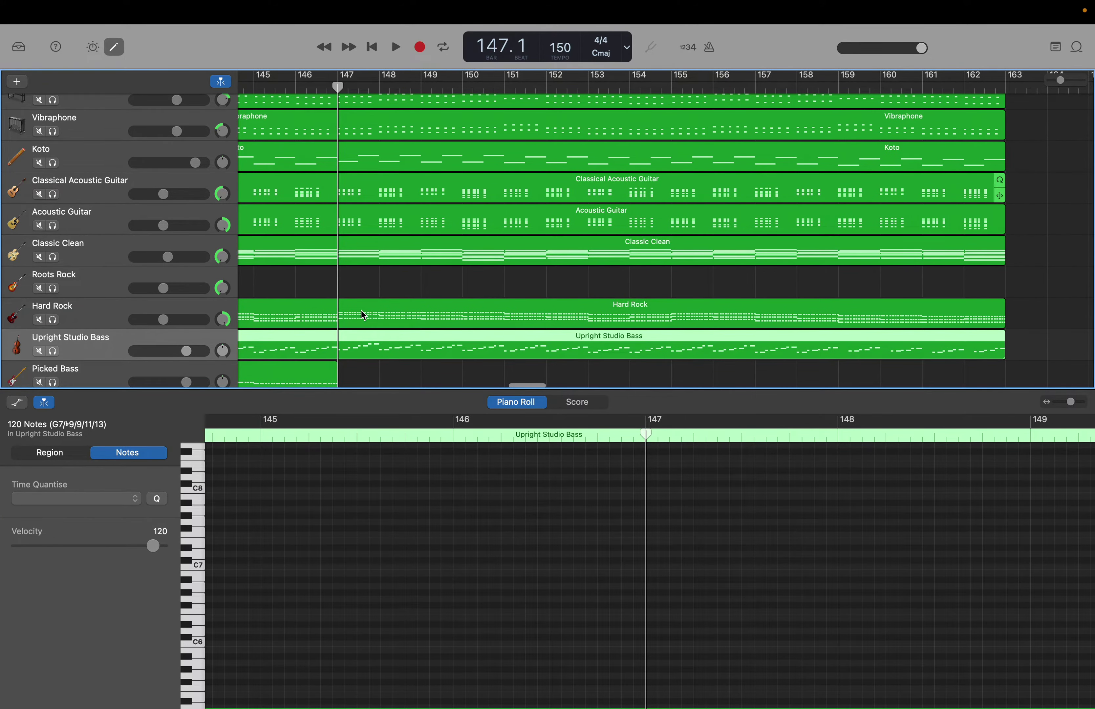
click(343, 496)
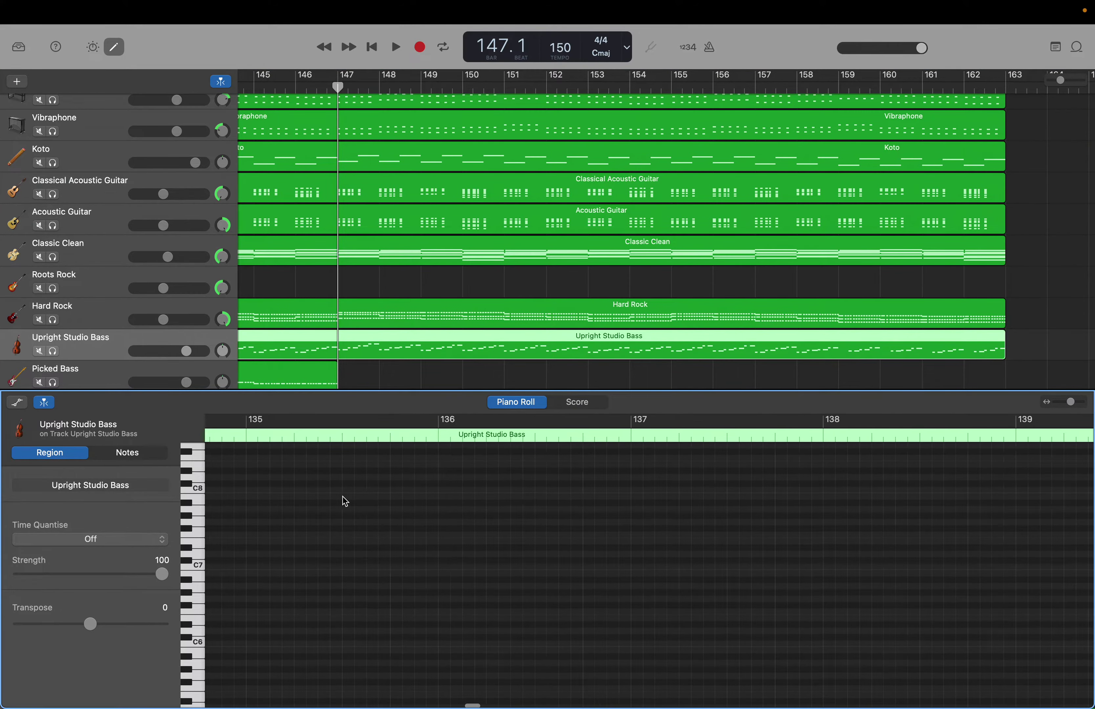
scroll(343, 497, left, 15)
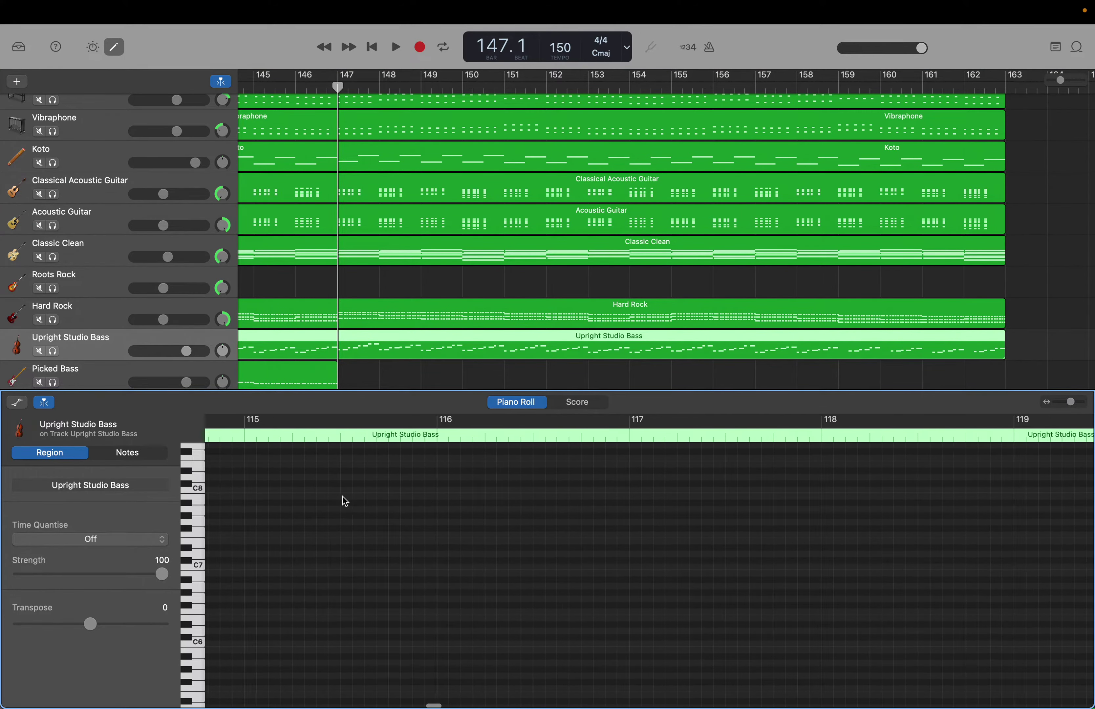
scroll(342, 497, left, 10)
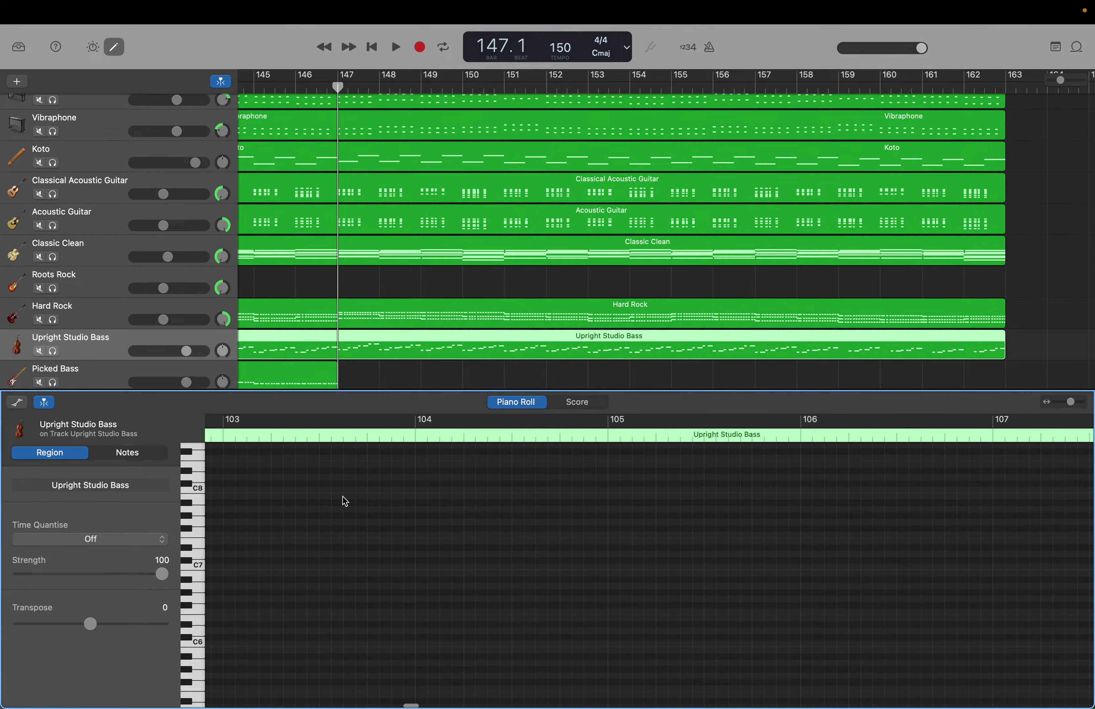
scroll(343, 496, left, 8)
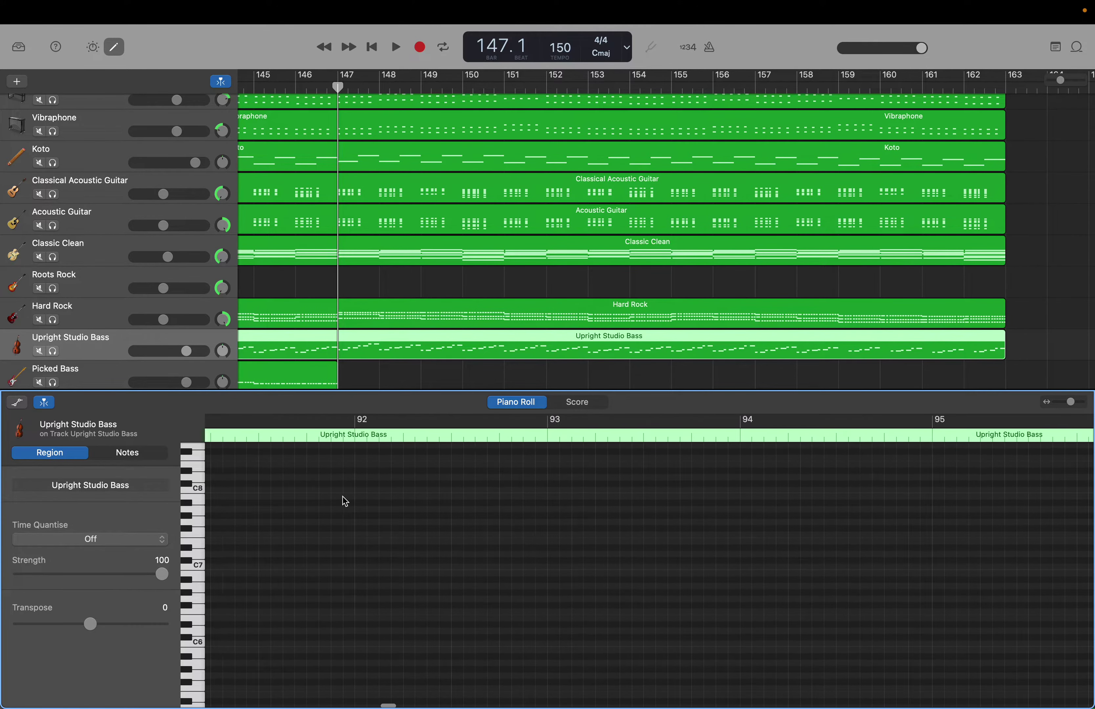
scroll(344, 499, down, 12)
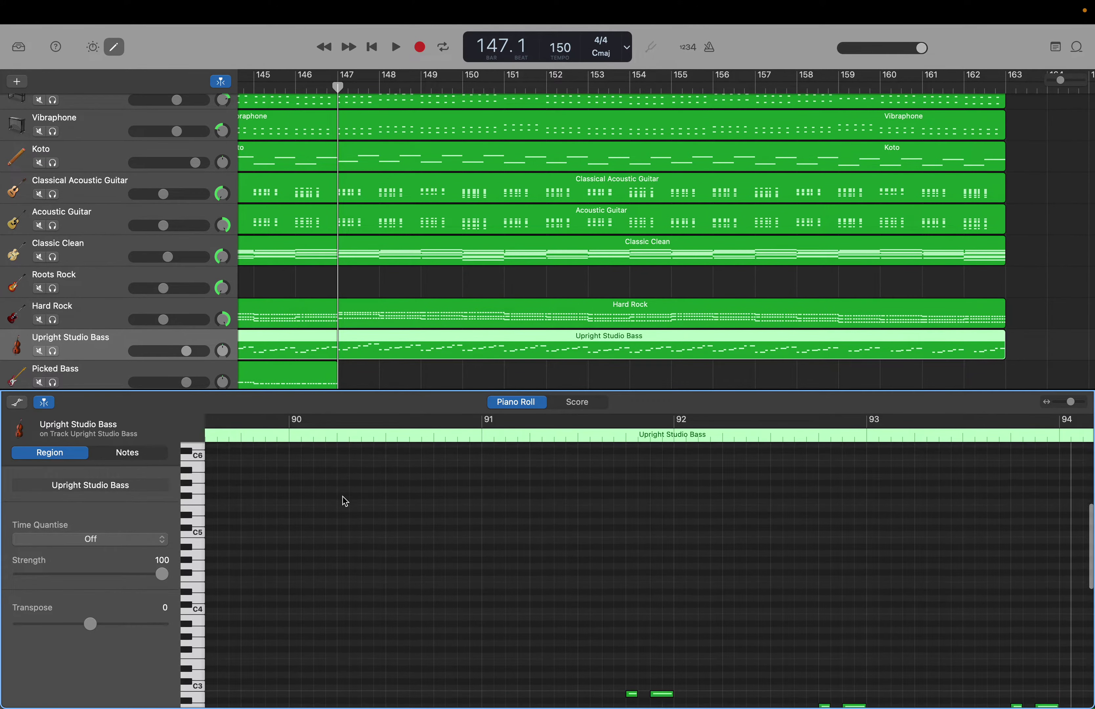
scroll(345, 501, down, 4)
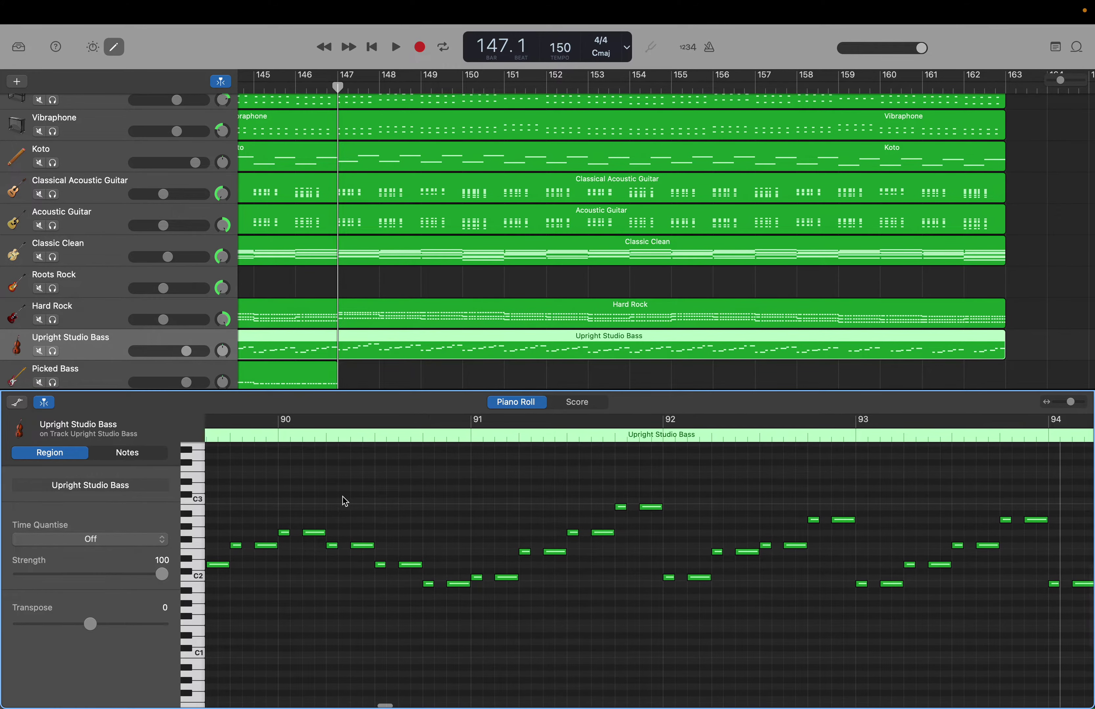
Copy the Picked Bass notes from bars 91 to 106 and paste them at the start of bar 147.
click(118, 363)
scroll(476, 520, left, 20)
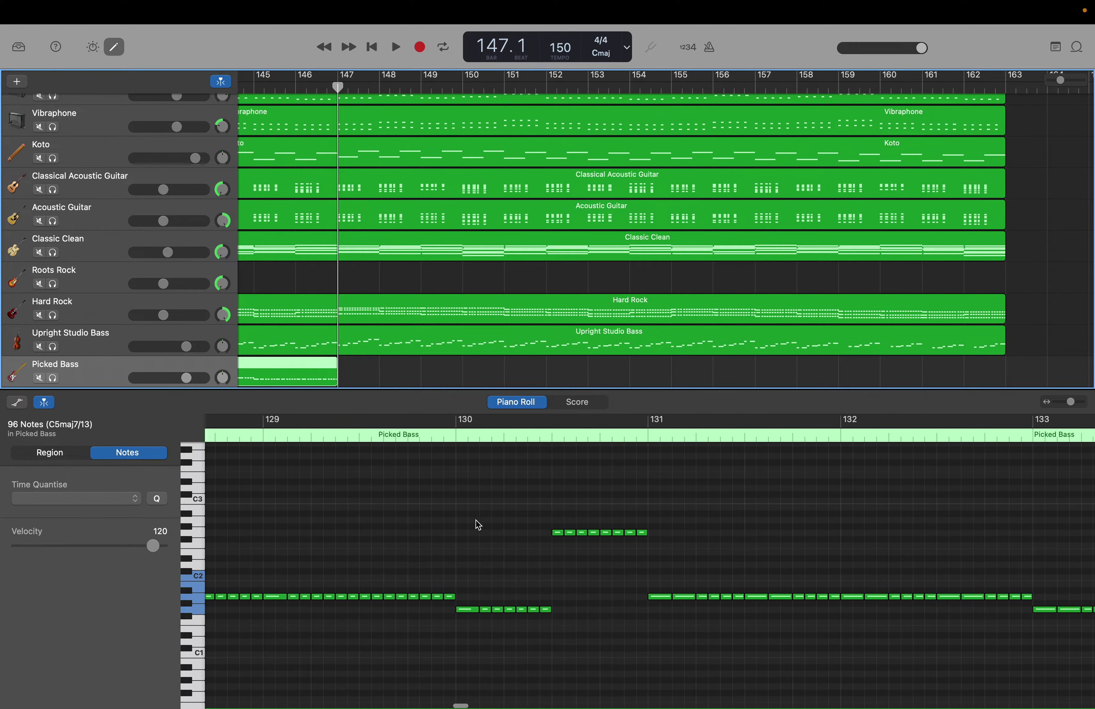
scroll(475, 520, left, 20)
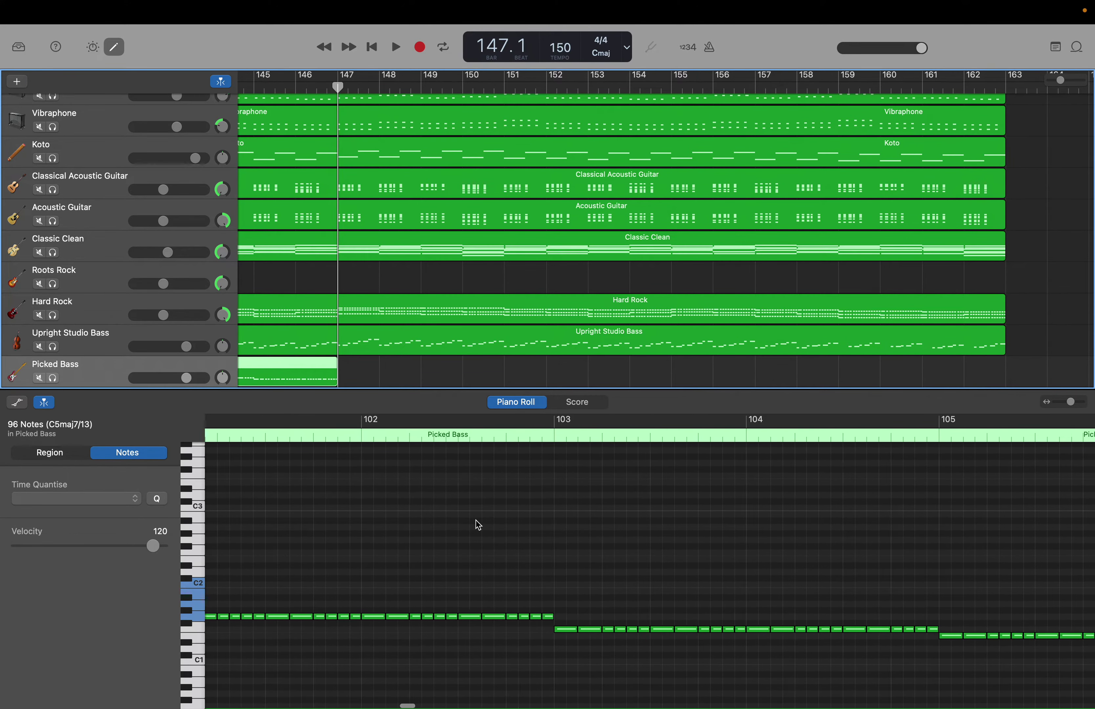
scroll(478, 524, left, 5)
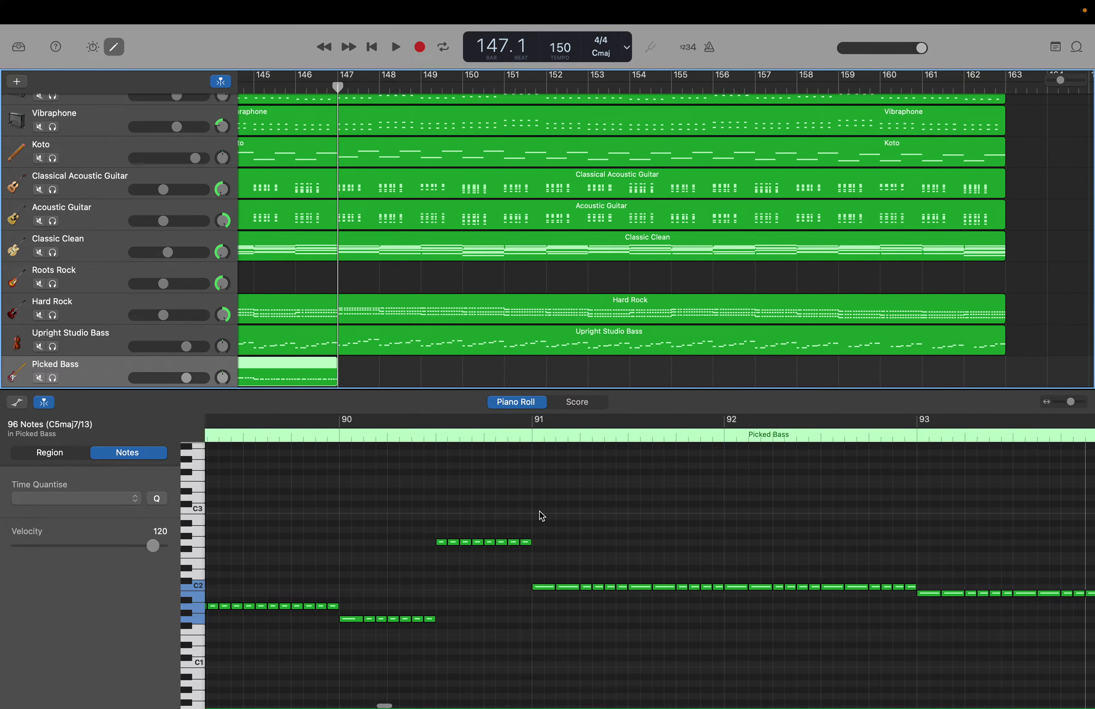
drag(533, 490, 1089, 702)
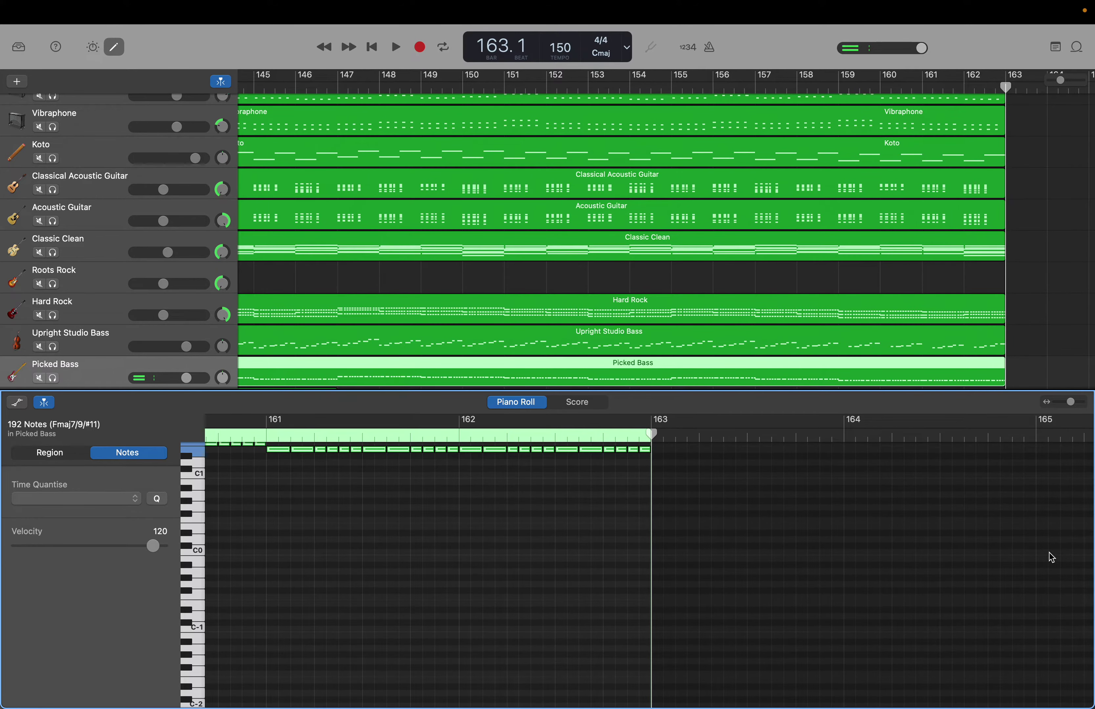
Extend the Gliding 808 Bass and first Orchestral Kit regions to bar 163, and return the playhead to bar 147.
scroll(748, 329, down, 5)
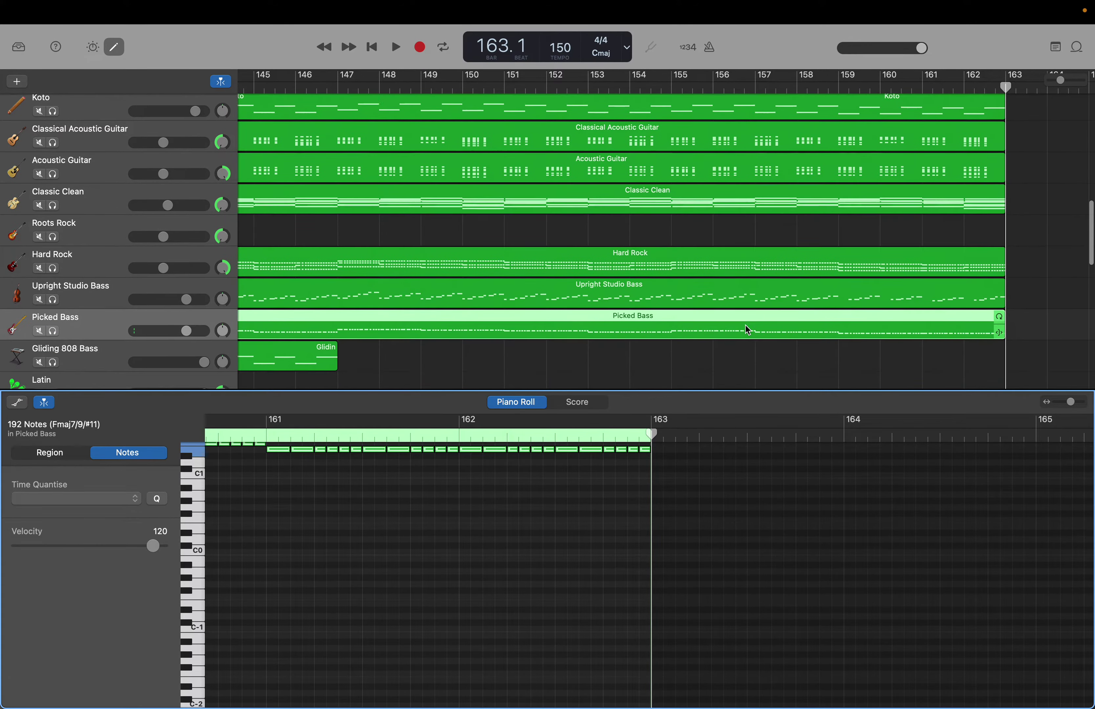
scroll(746, 328, down, 2)
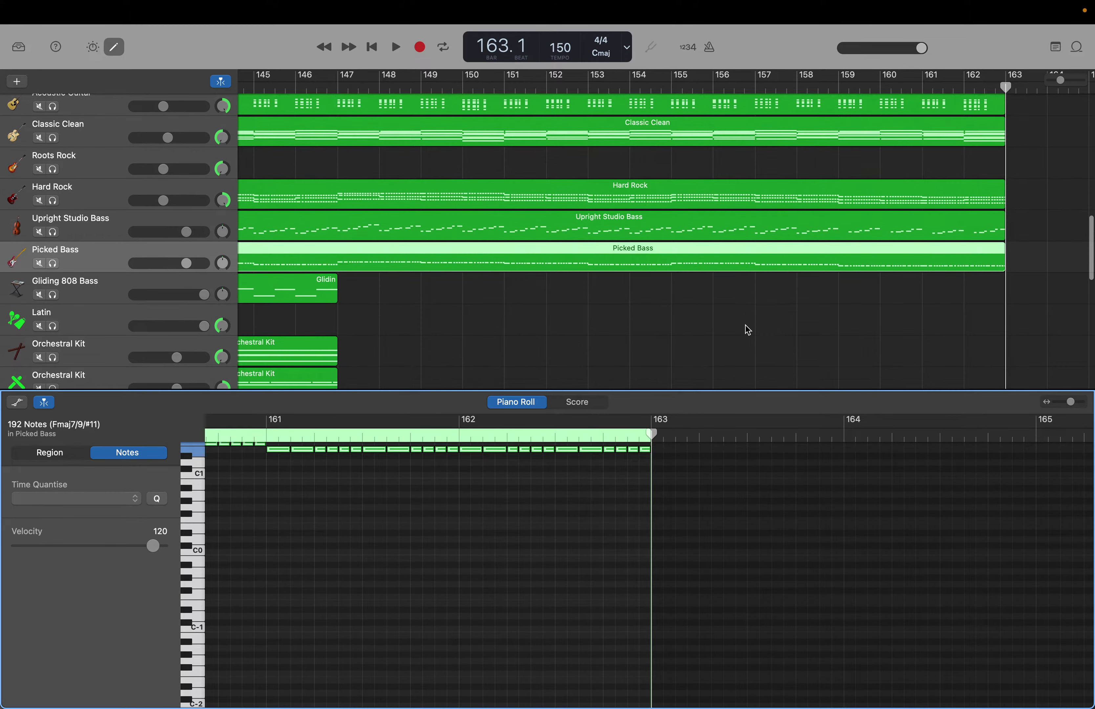
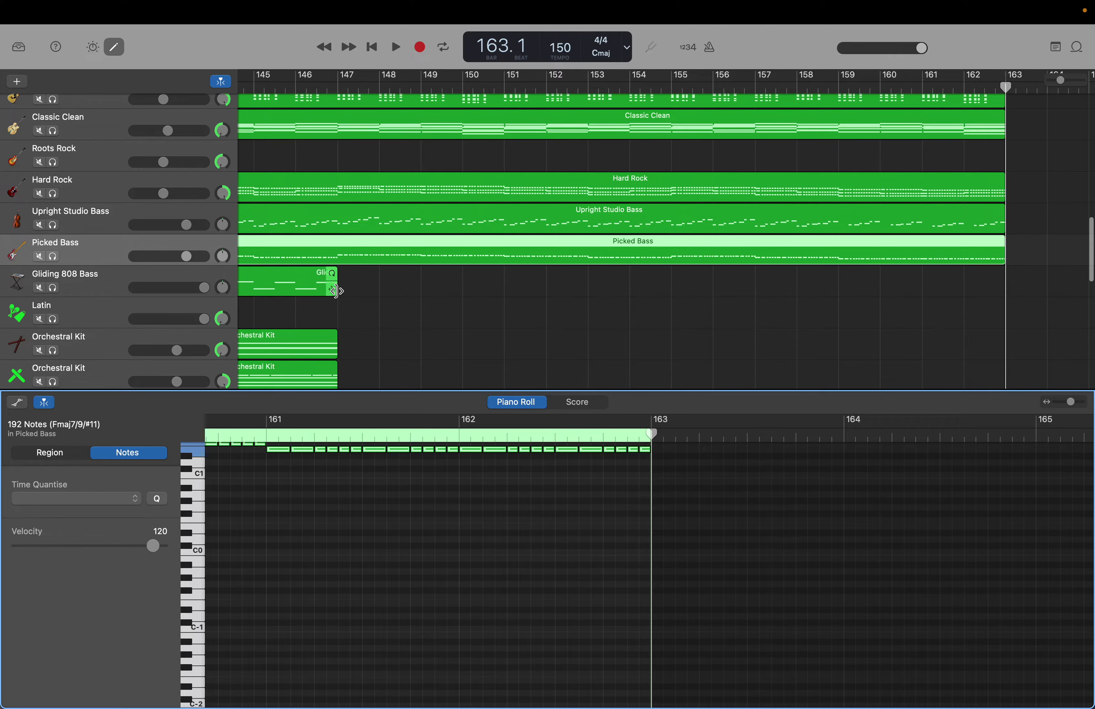
drag(335, 291, 1000, 306)
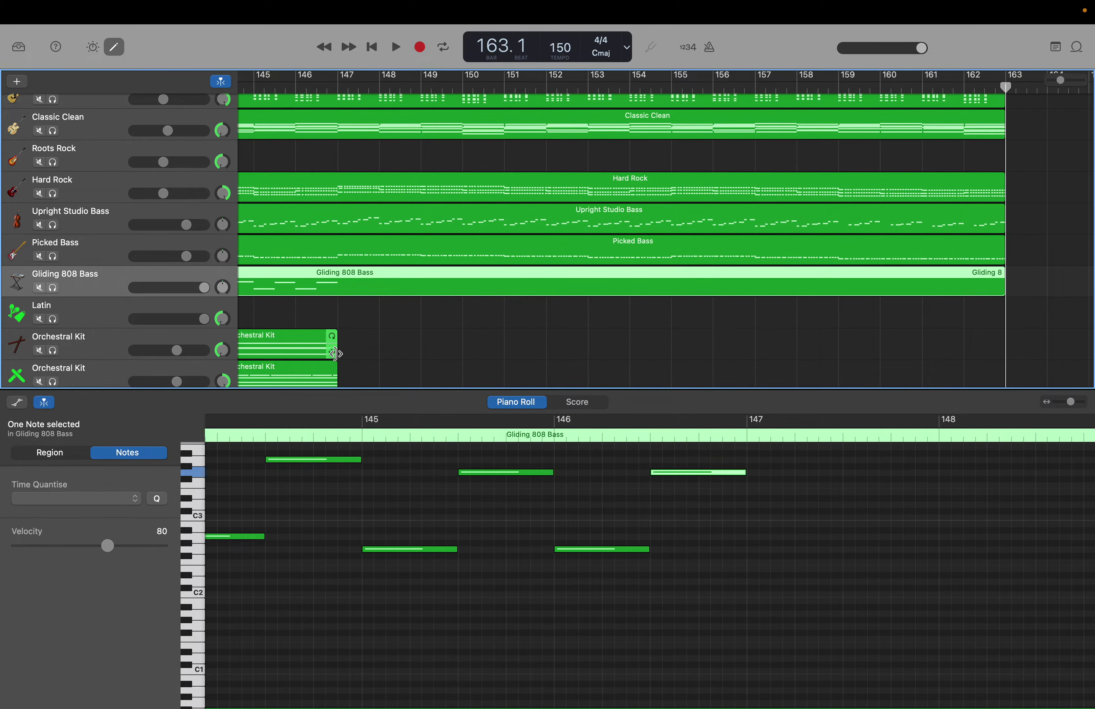
drag(335, 354, 1003, 380)
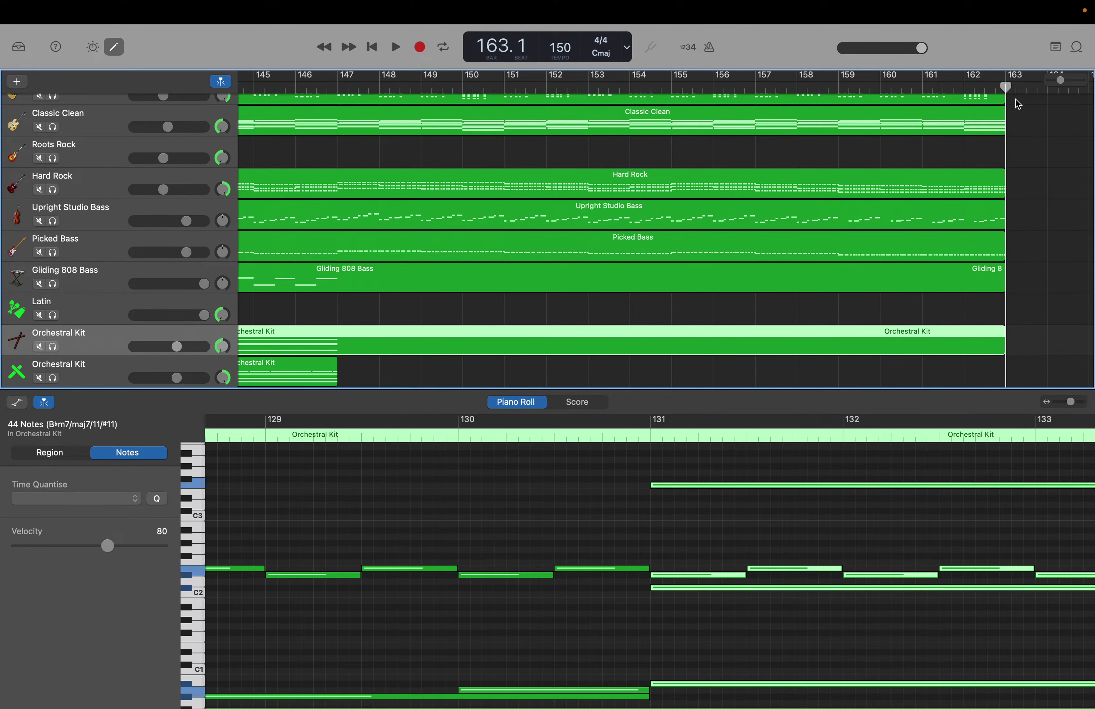
drag(1005, 90, 341, 64)
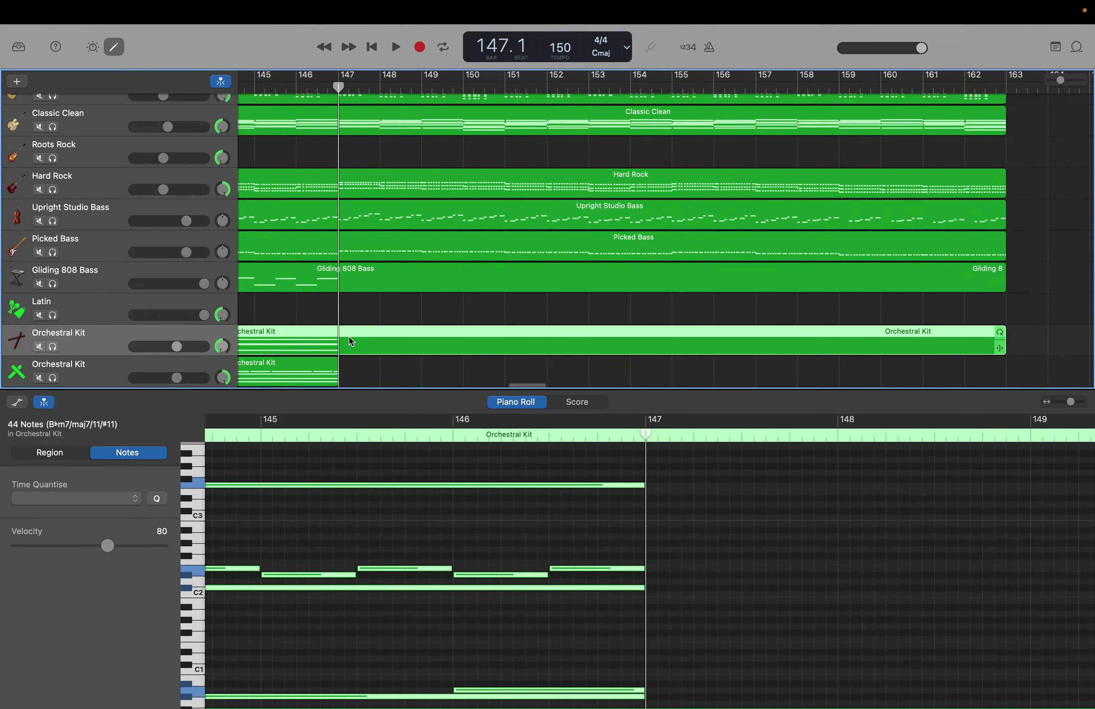
Copy the first Orchestral Kit track's notes from bars 91 to 106, paste them at bar 147, and return the playhead to bar 147.
click(344, 512)
scroll(346, 516, left, 10)
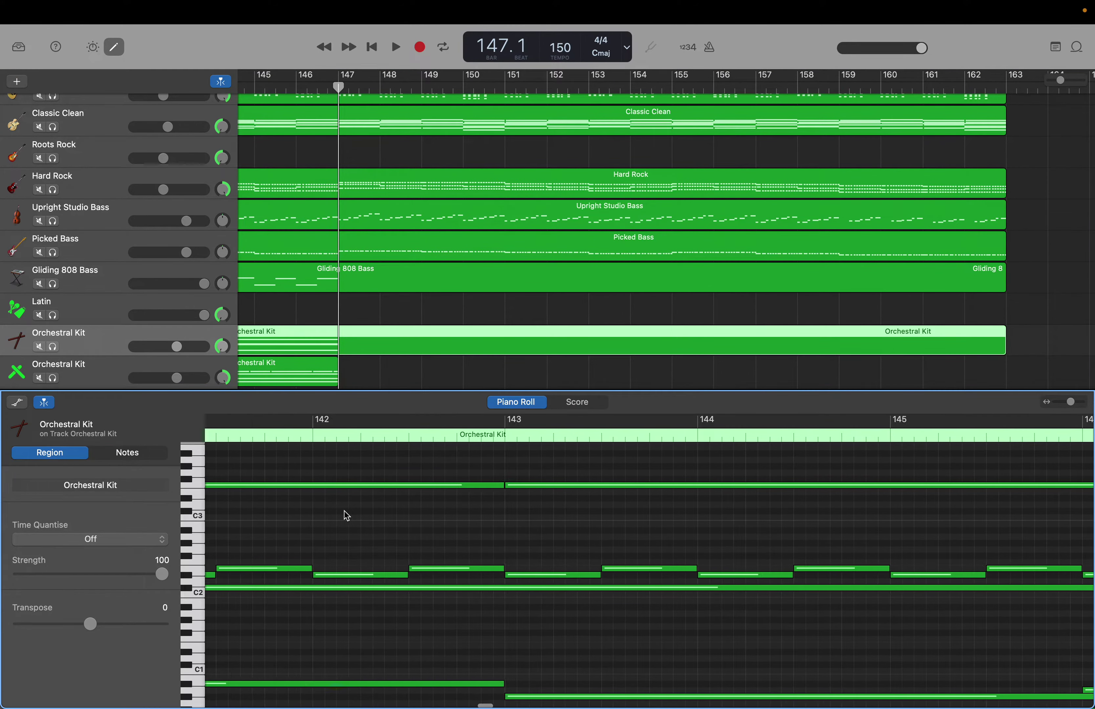
scroll(346, 516, left, 20)
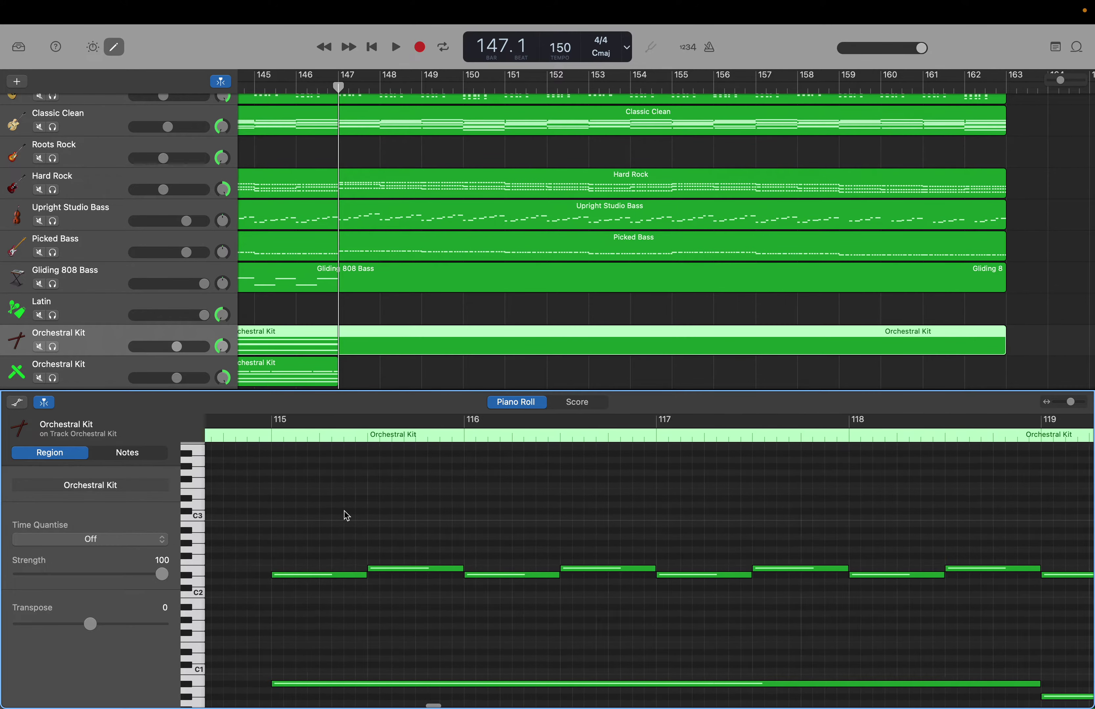
scroll(347, 515, left, 20)
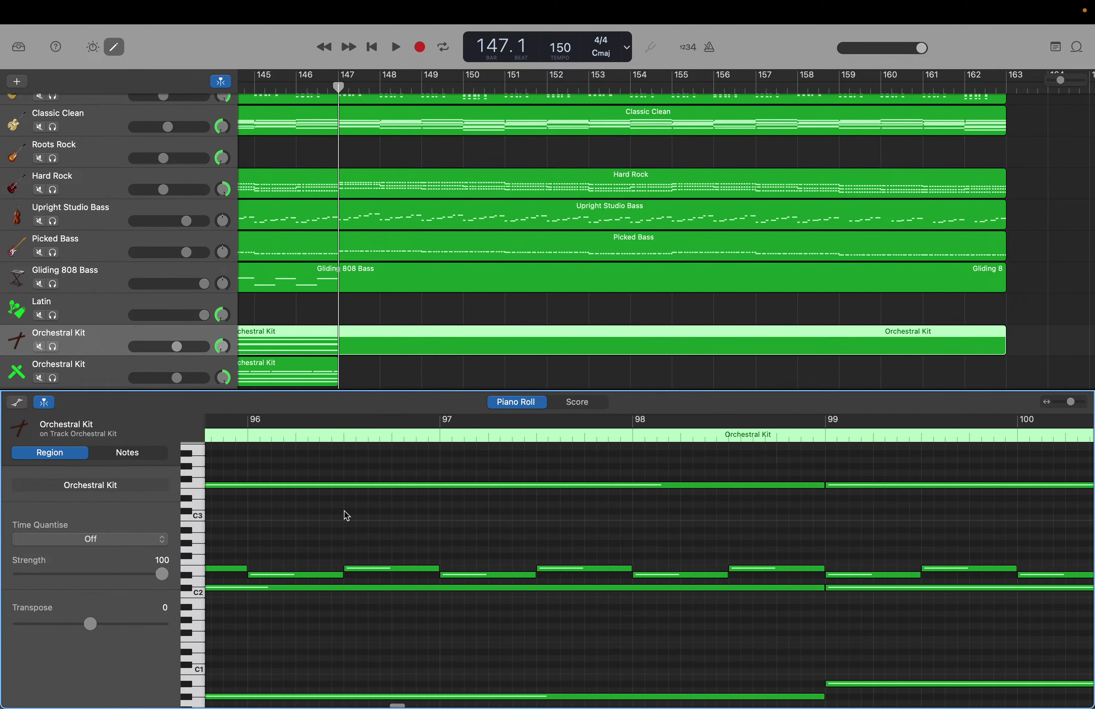
scroll(347, 516, right, 5)
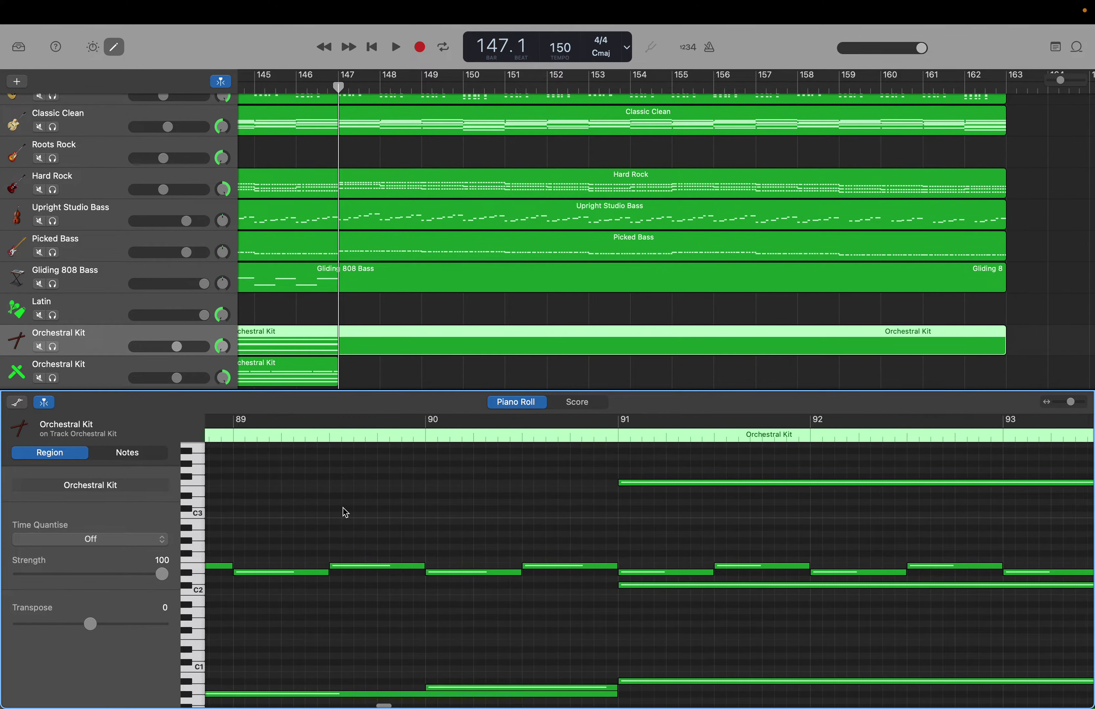
scroll(345, 512, up, 10)
scroll(345, 512, up, 2)
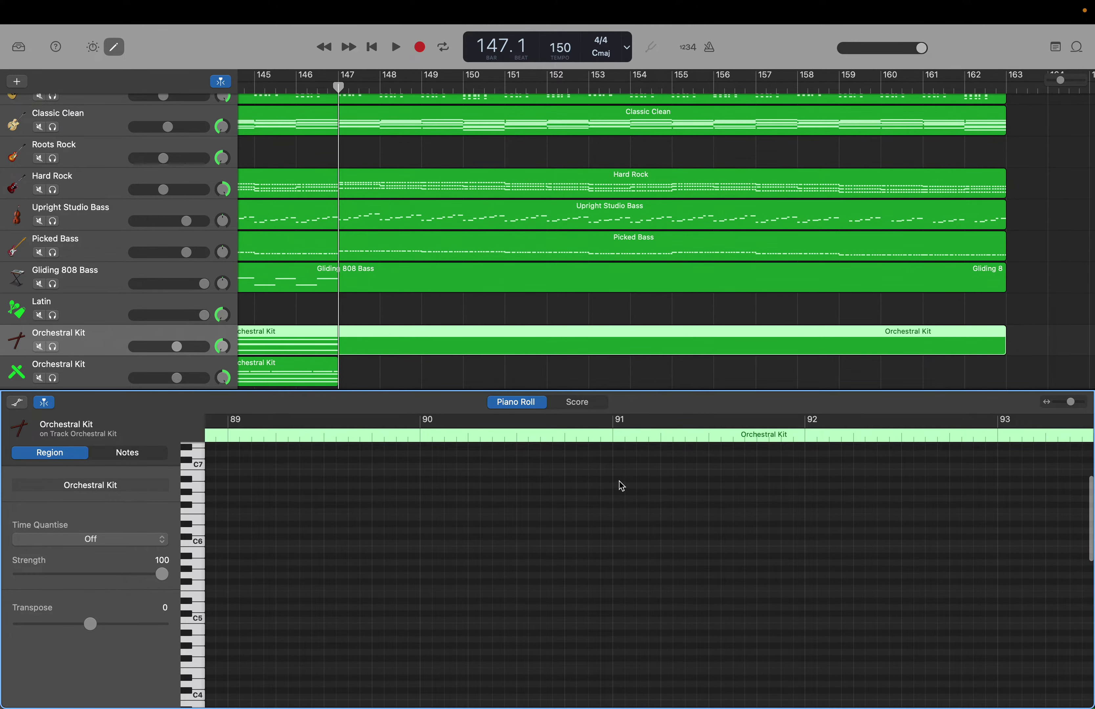
drag(635, 677, 972, 702)
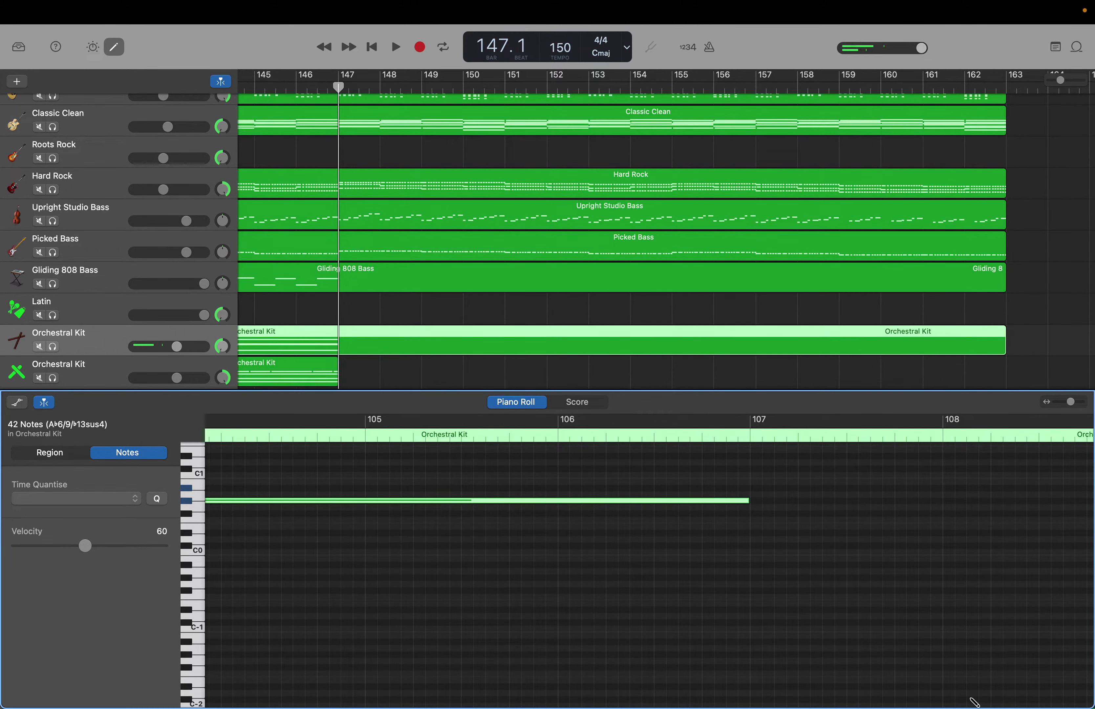
key(End)
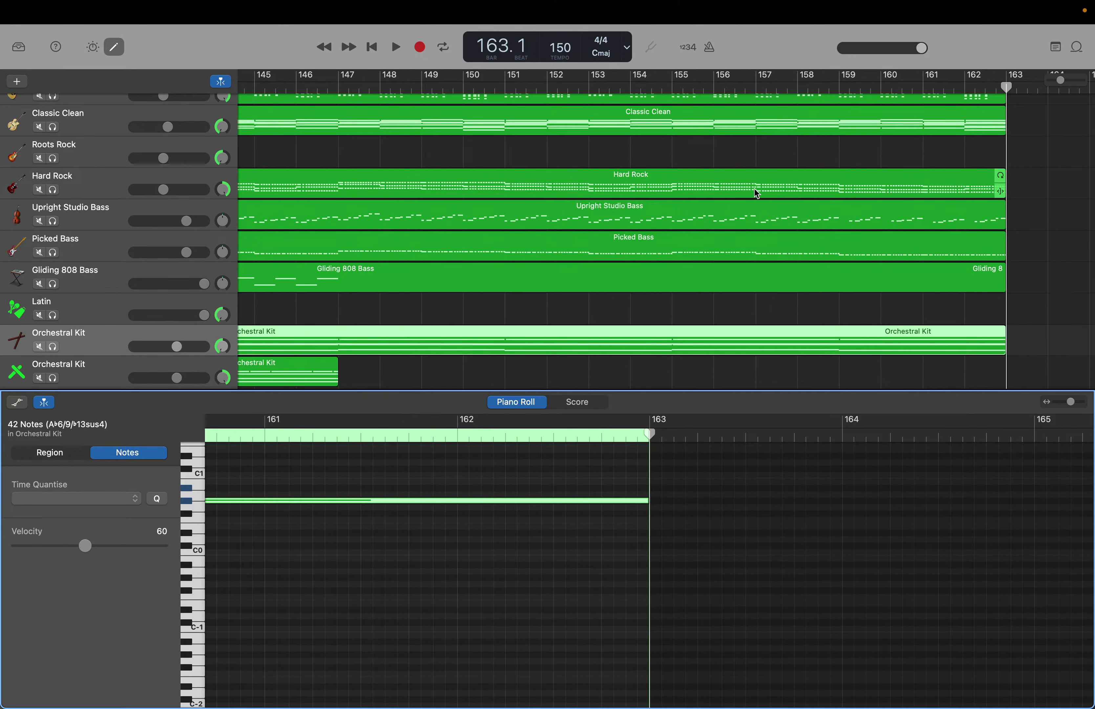
drag(1007, 90, 339, 86)
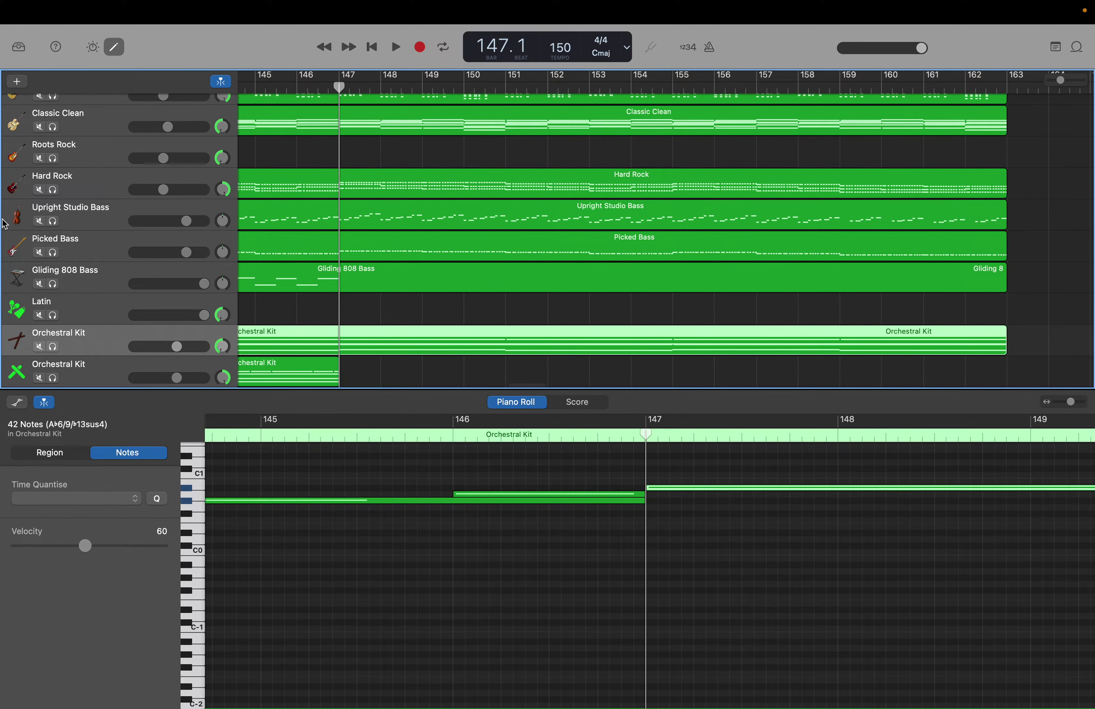
Copy the second Orchestral Kit track's notes from bars 91 to 106 and paste them at bar 147.
click(81, 374)
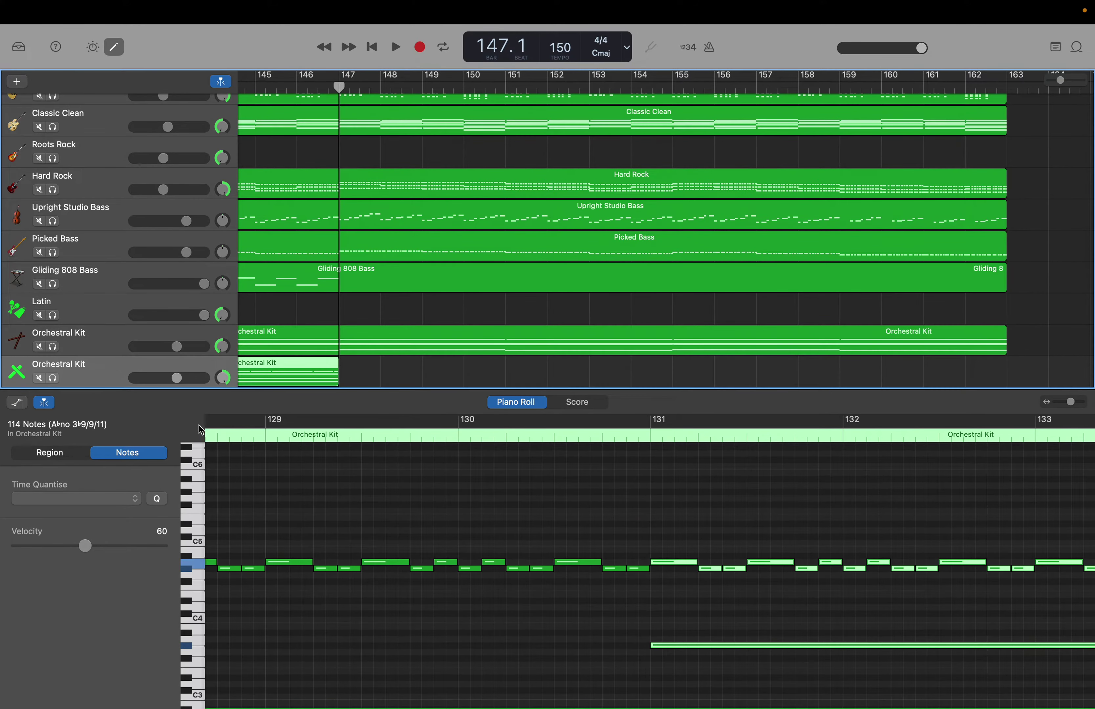
click(467, 548)
scroll(466, 548, left, 15)
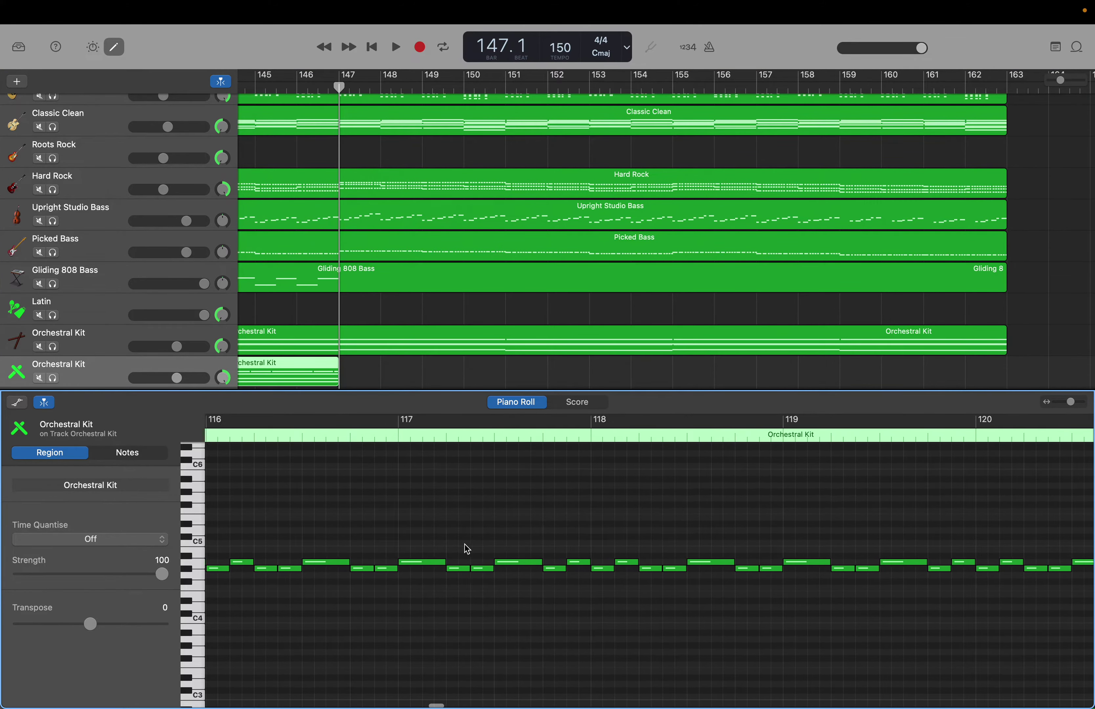
scroll(466, 548, left, 20)
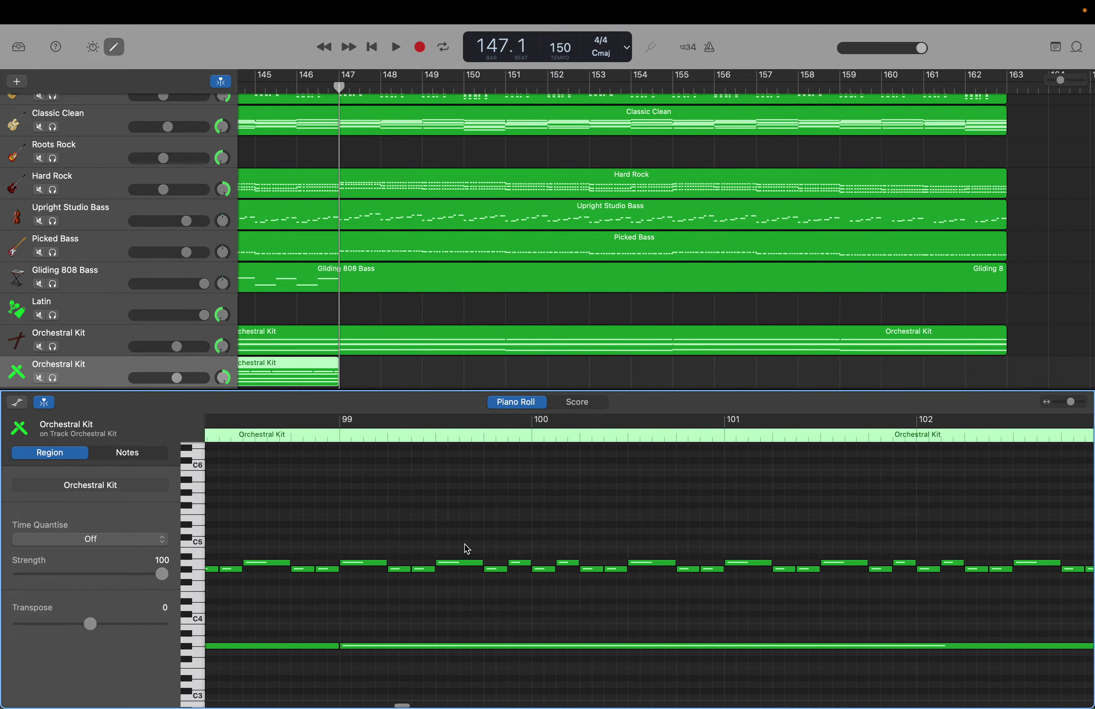
scroll(467, 548, left, 10)
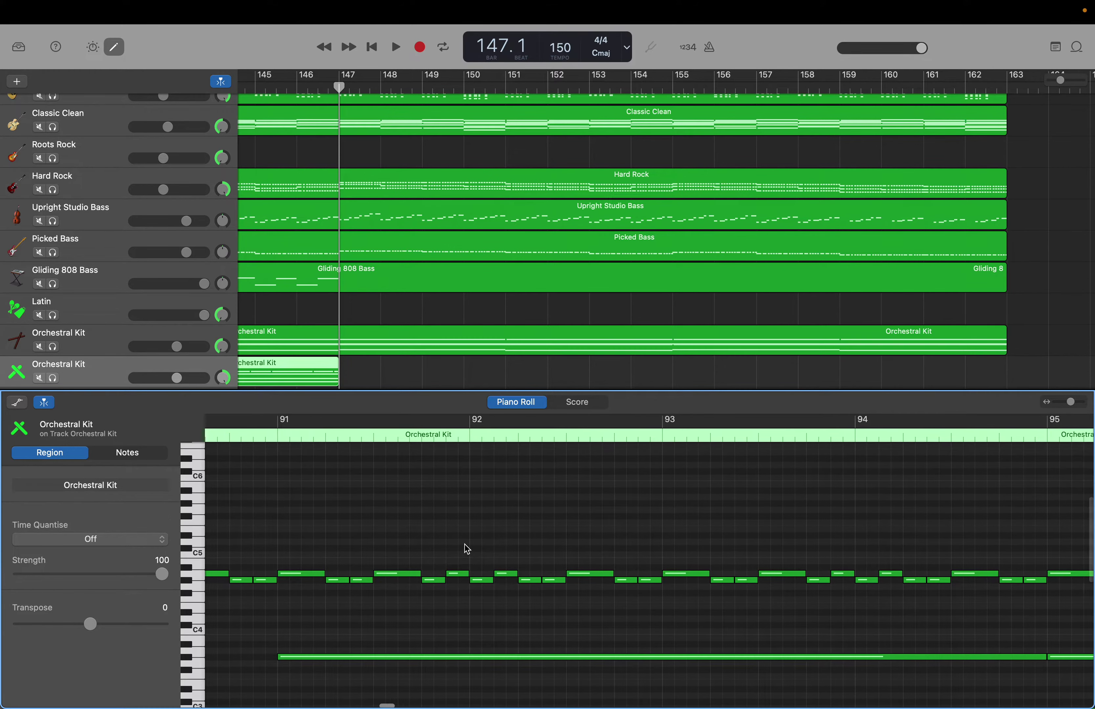
scroll(467, 548, left, 3)
drag(403, 605, 1010, 703)
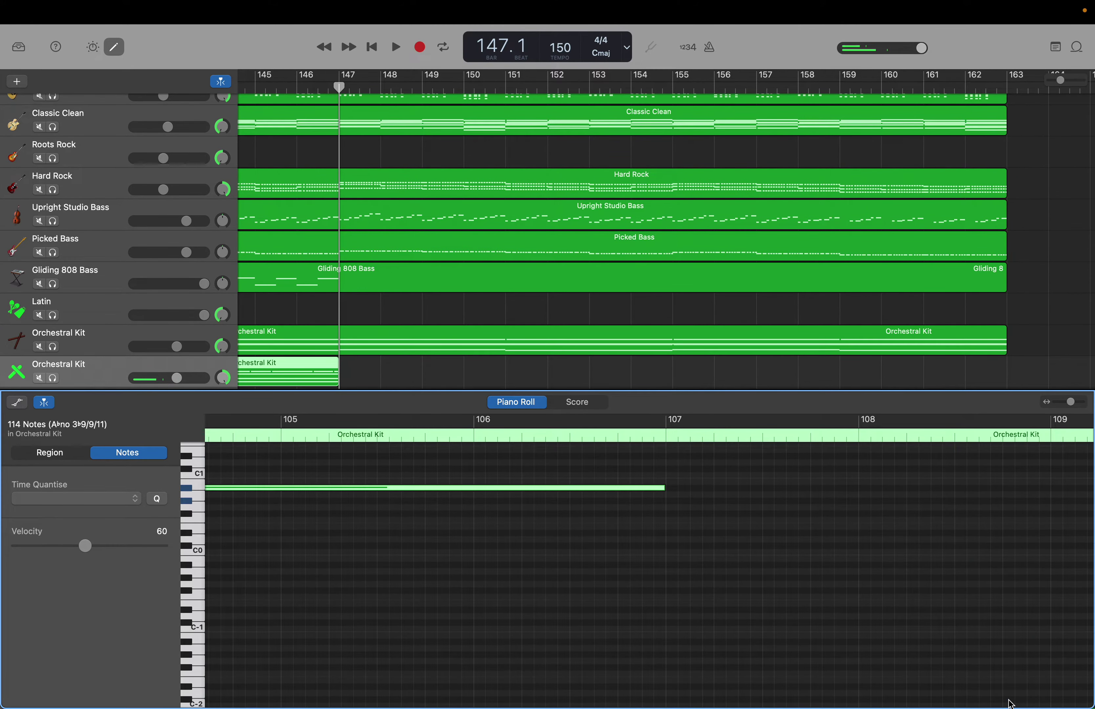
key(End)
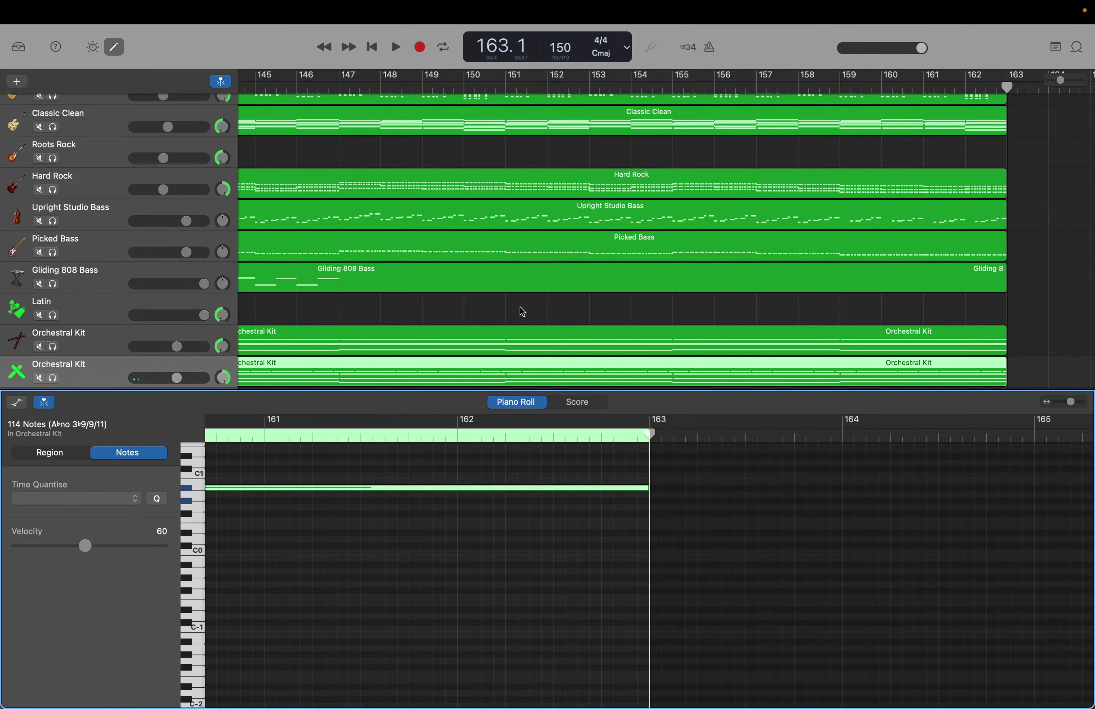
Extend the Taiko Drums region to bar 164 and copy its notes from bar 91 through the long note in bar 107.
scroll(521, 311, down, 10)
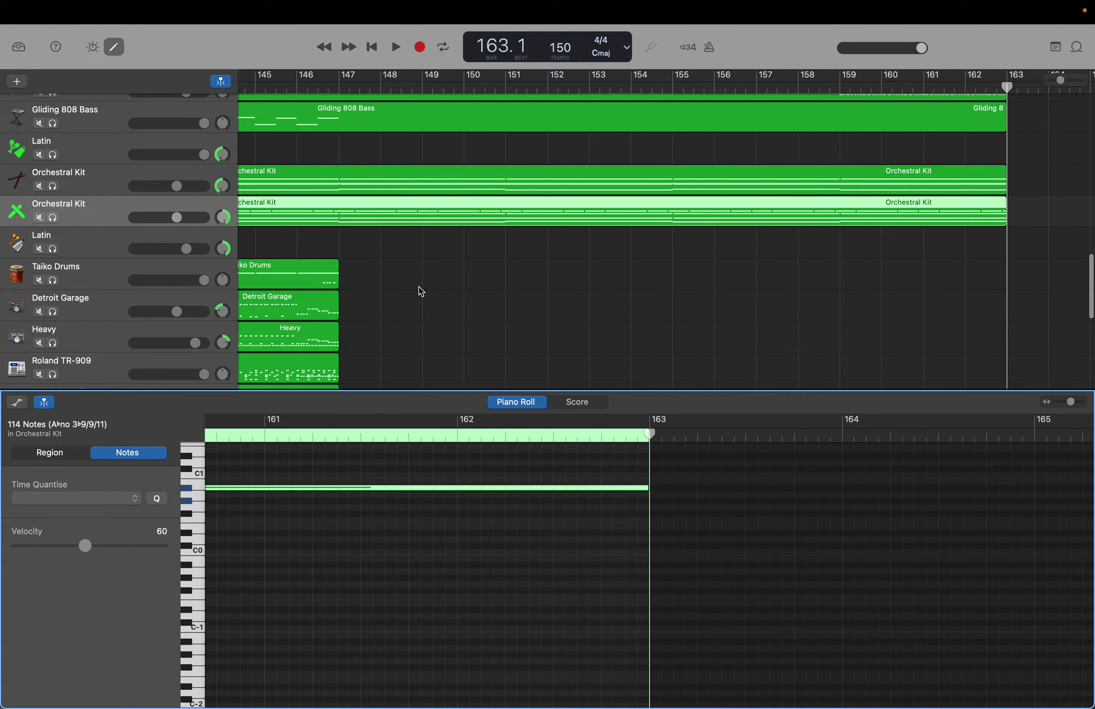
drag(336, 280, 1048, 295)
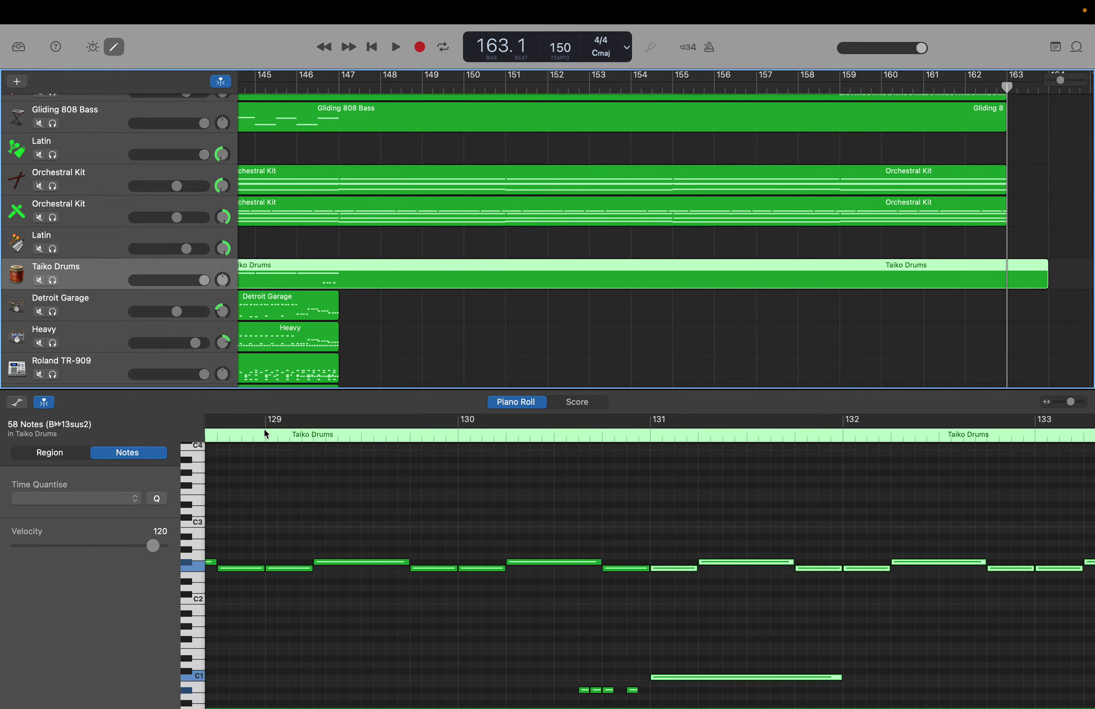
click(290, 480)
scroll(292, 482, left, 10)
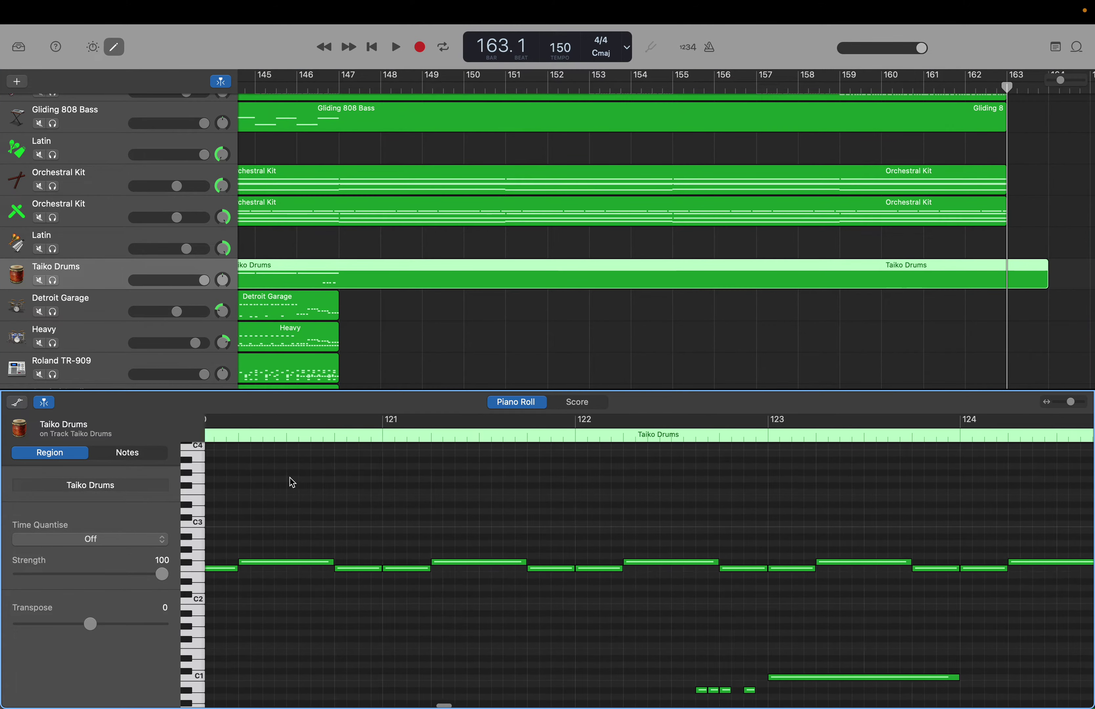
scroll(293, 482, left, 20)
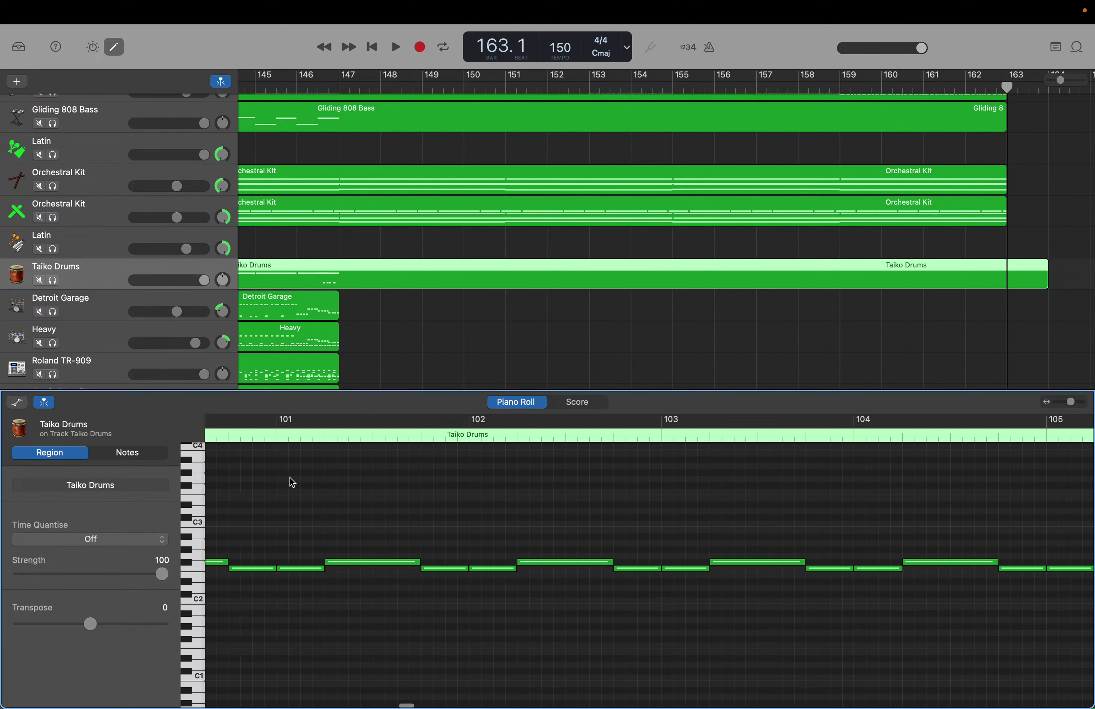
scroll(292, 482, left, 10)
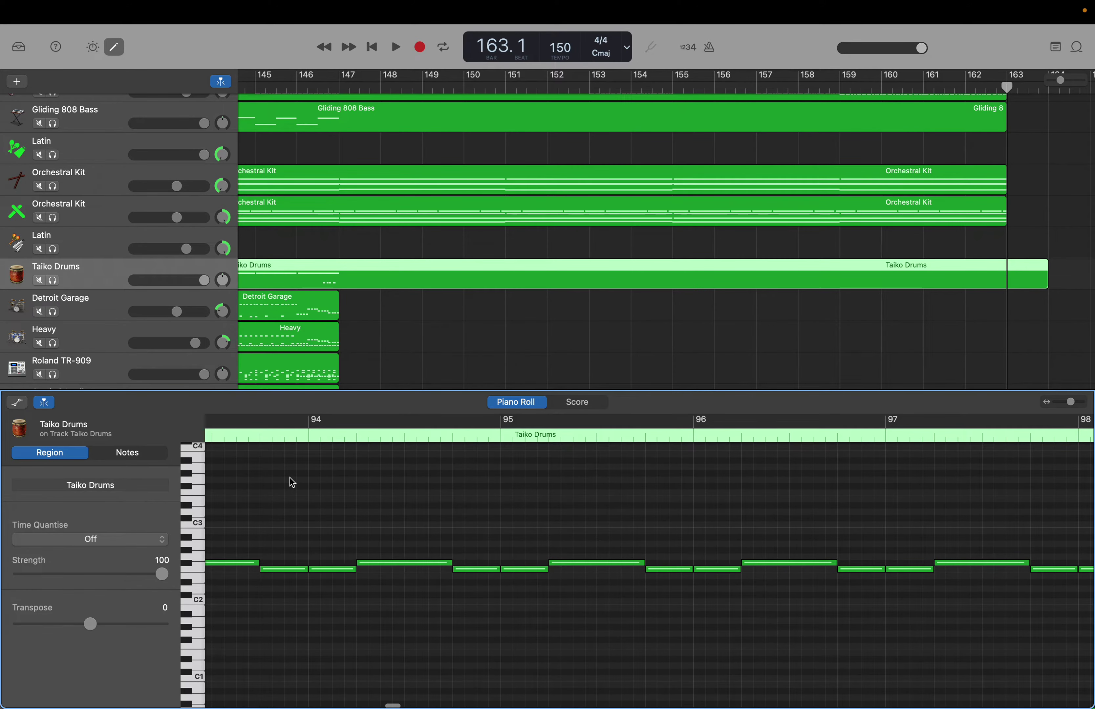
scroll(292, 482, left, 5)
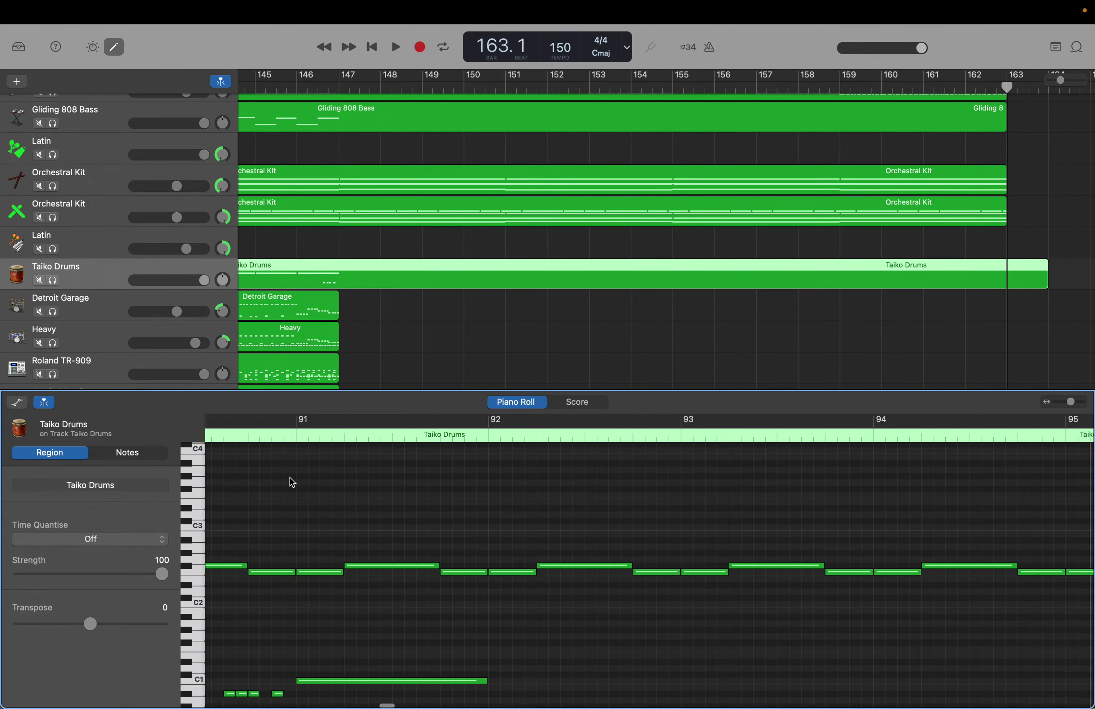
drag(313, 484, 1088, 702)
scroll(645, 552, right, 15)
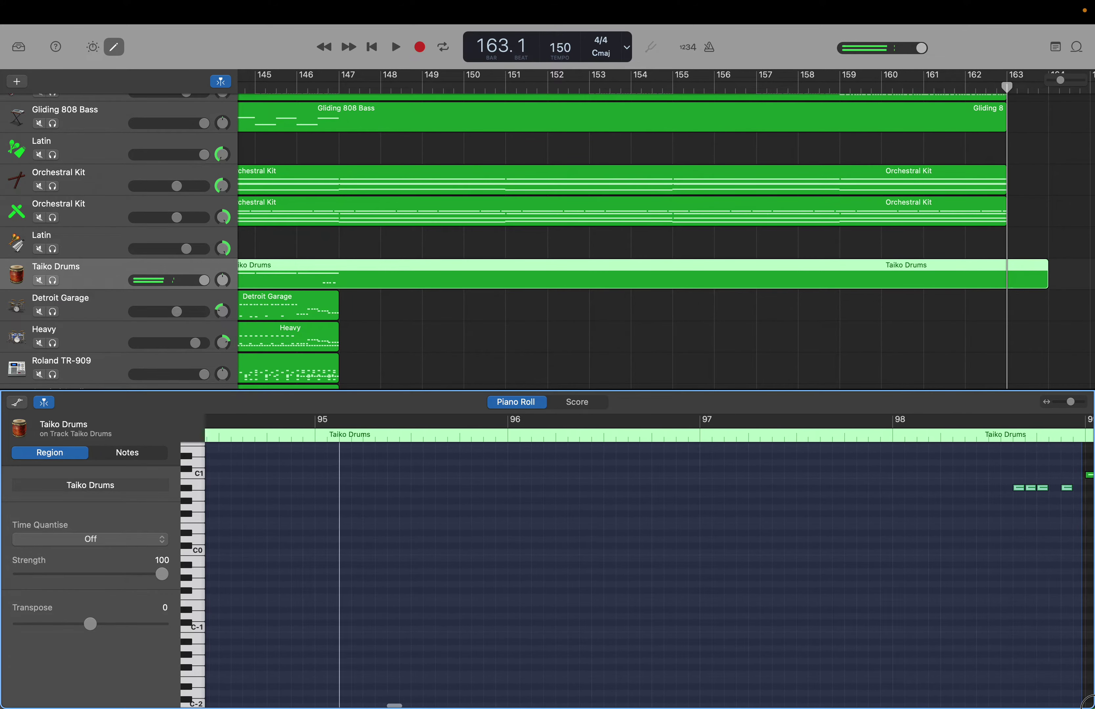
scroll(644, 552, right, 4)
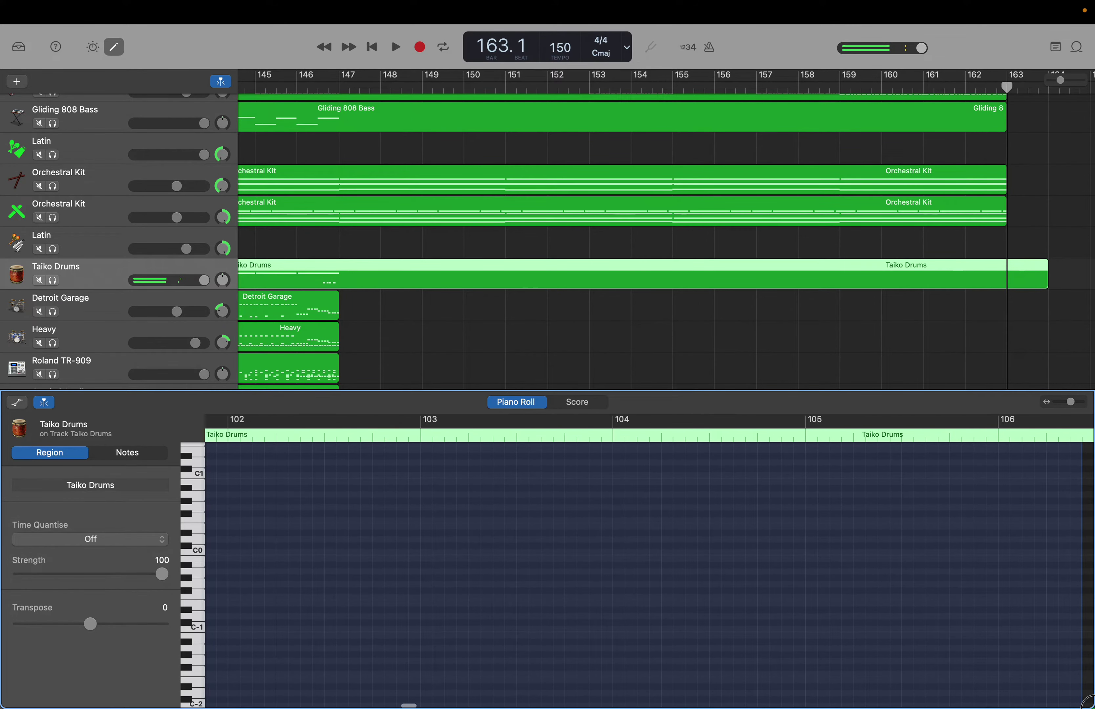
drag(1088, 703, 1004, 704)
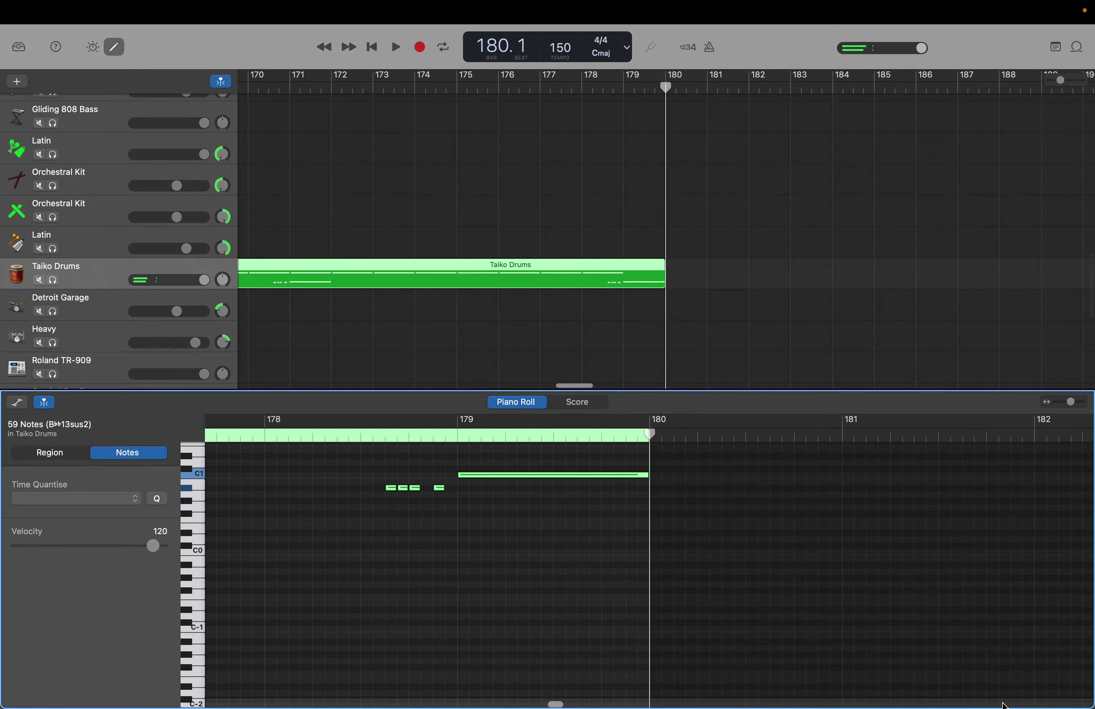
Undo the Taiko Drums paste at bar 163, paste the copied notes at bar 147 instead, and return the playhead to bar 147.
key(End)
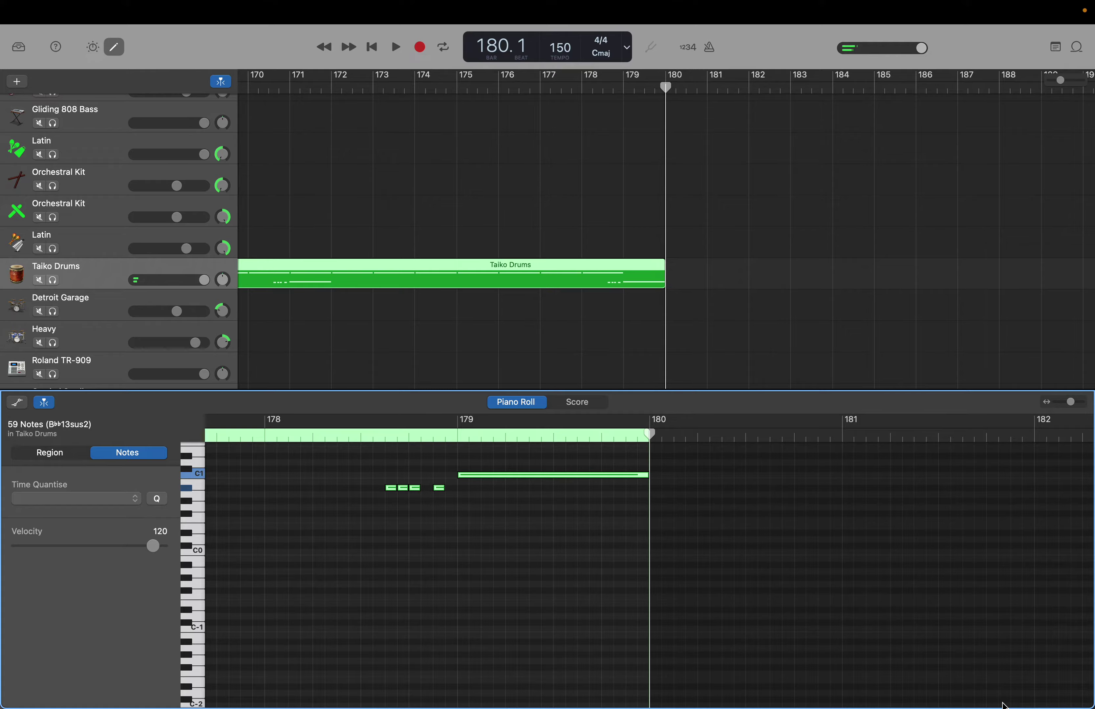
key(super+z)
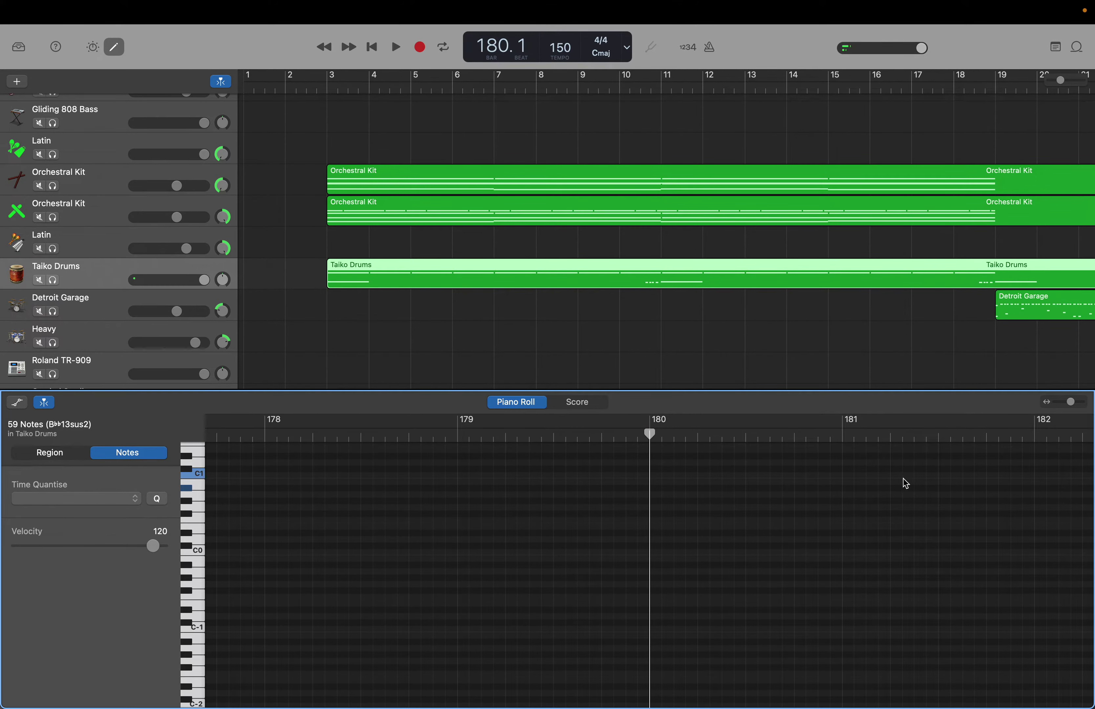
scroll(834, 320, right, 20)
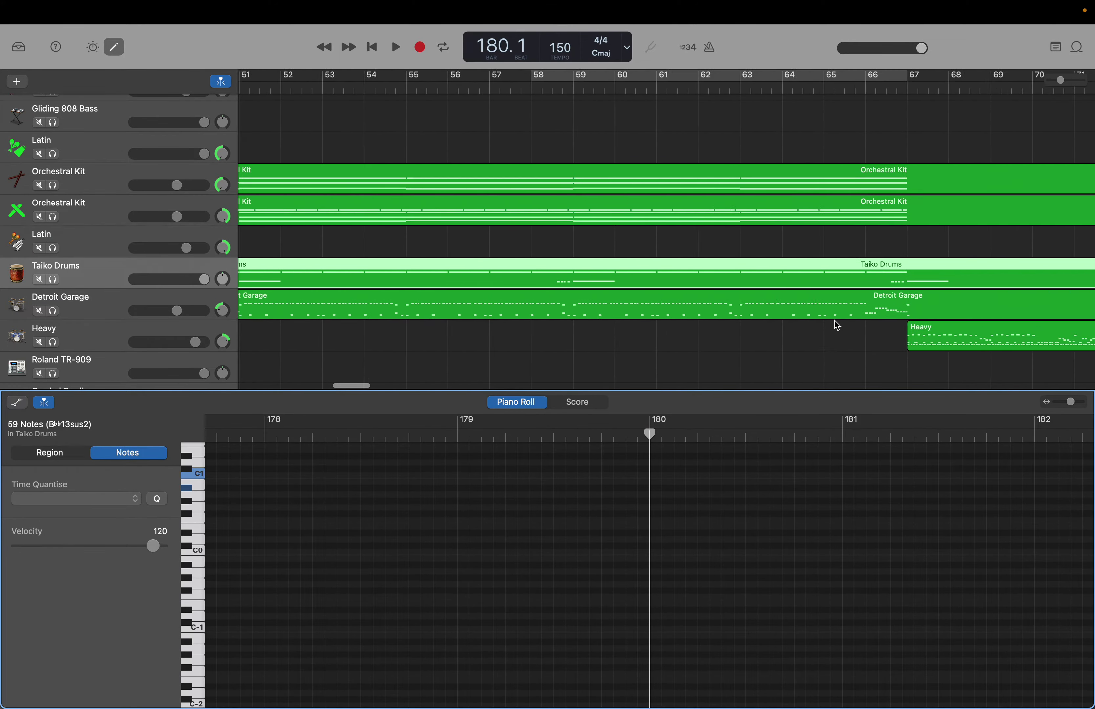
scroll(836, 324, right, 15)
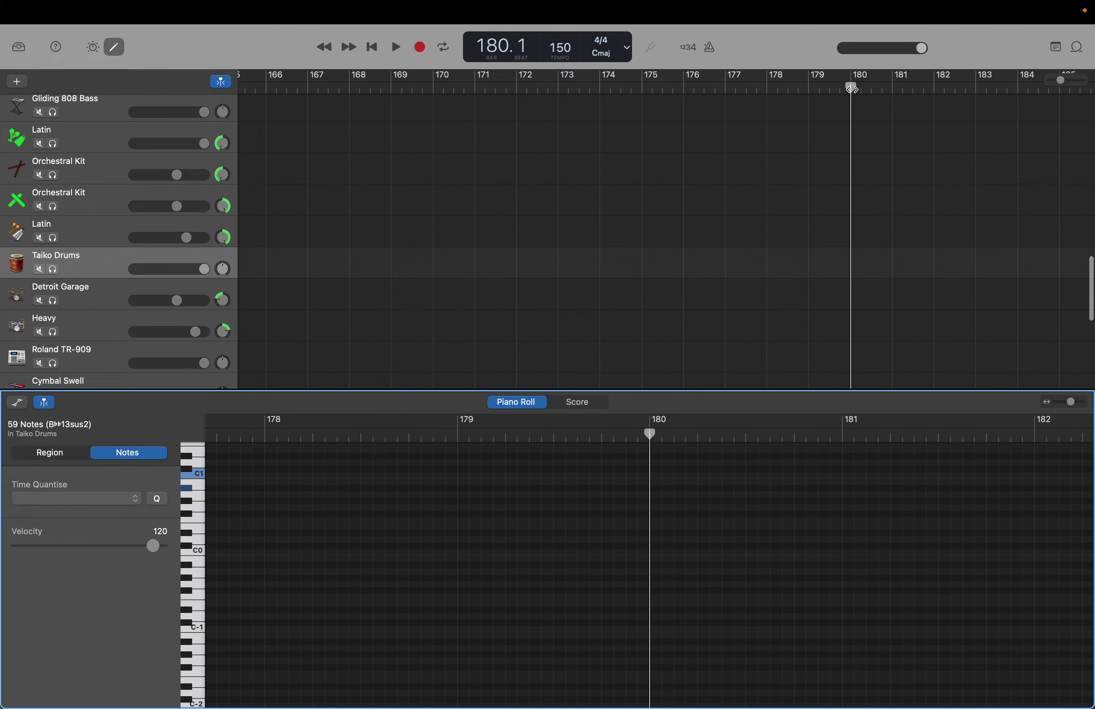
drag(850, 89, 490, 118)
key(End)
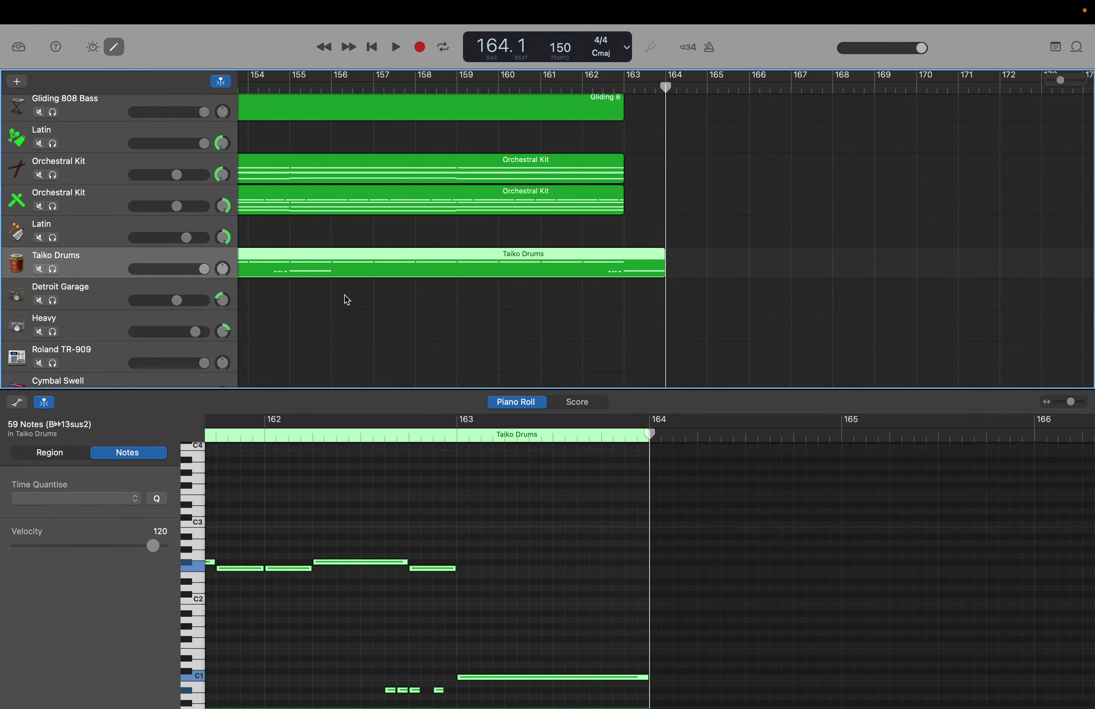
scroll(348, 281, left, 10)
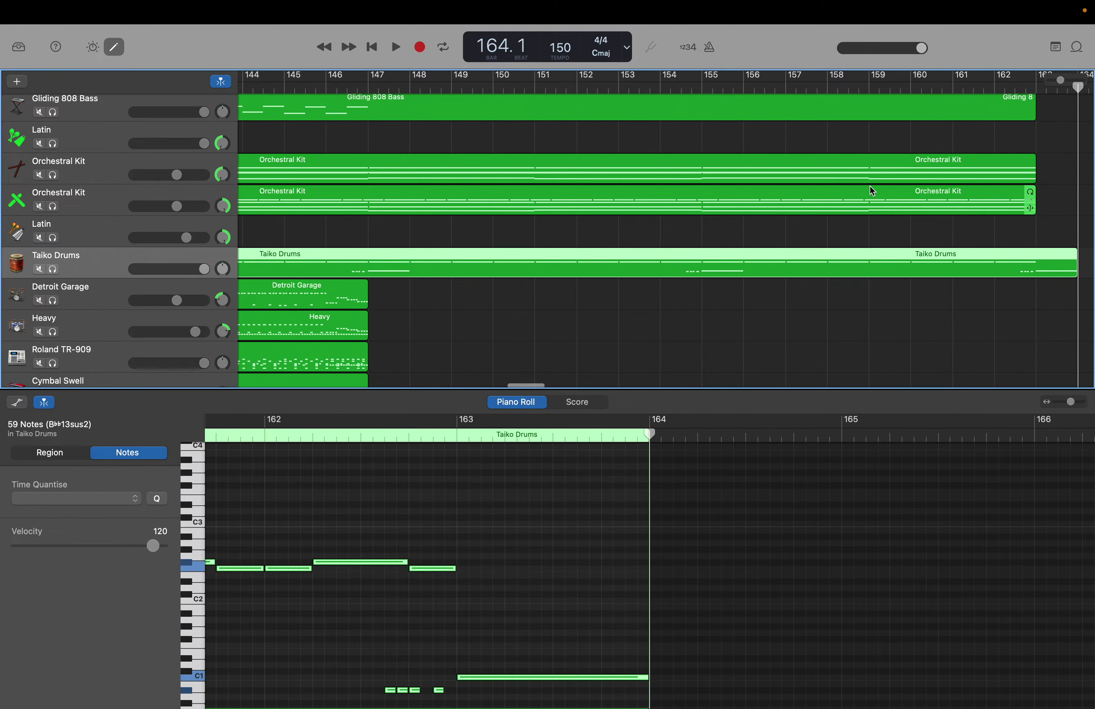
drag(1077, 87, 371, 76)
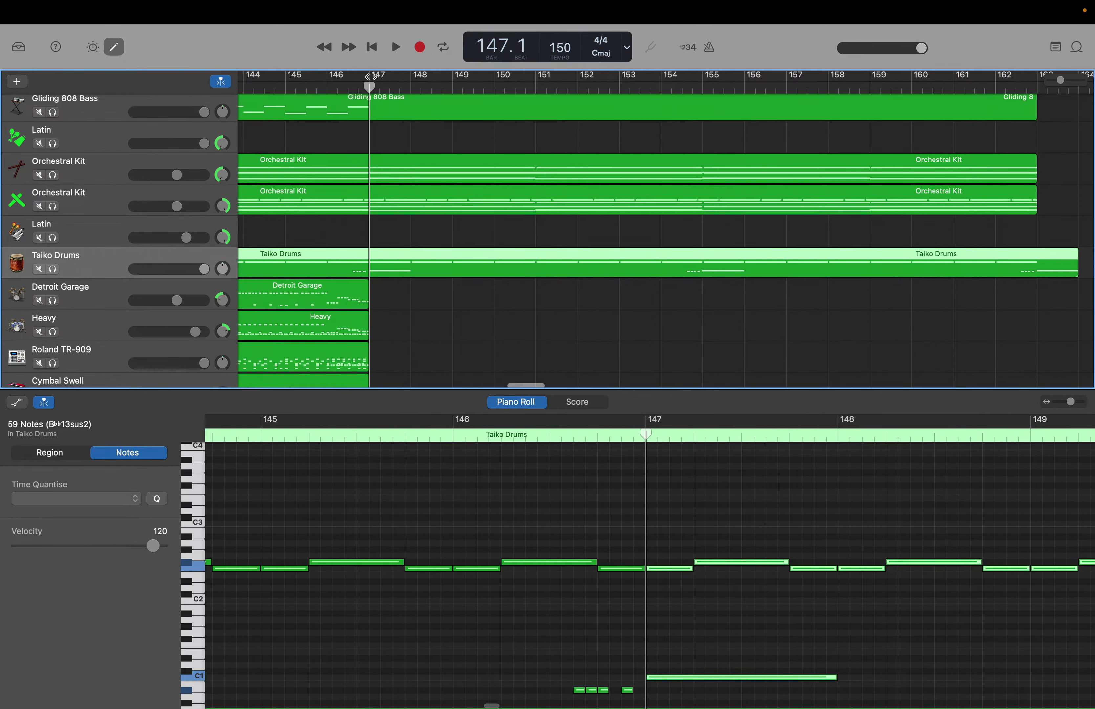
Copy the Detroit Garage notes from bars 91 to 106, paste them at bar 147, and return the playhead to bar 147.
click(98, 297)
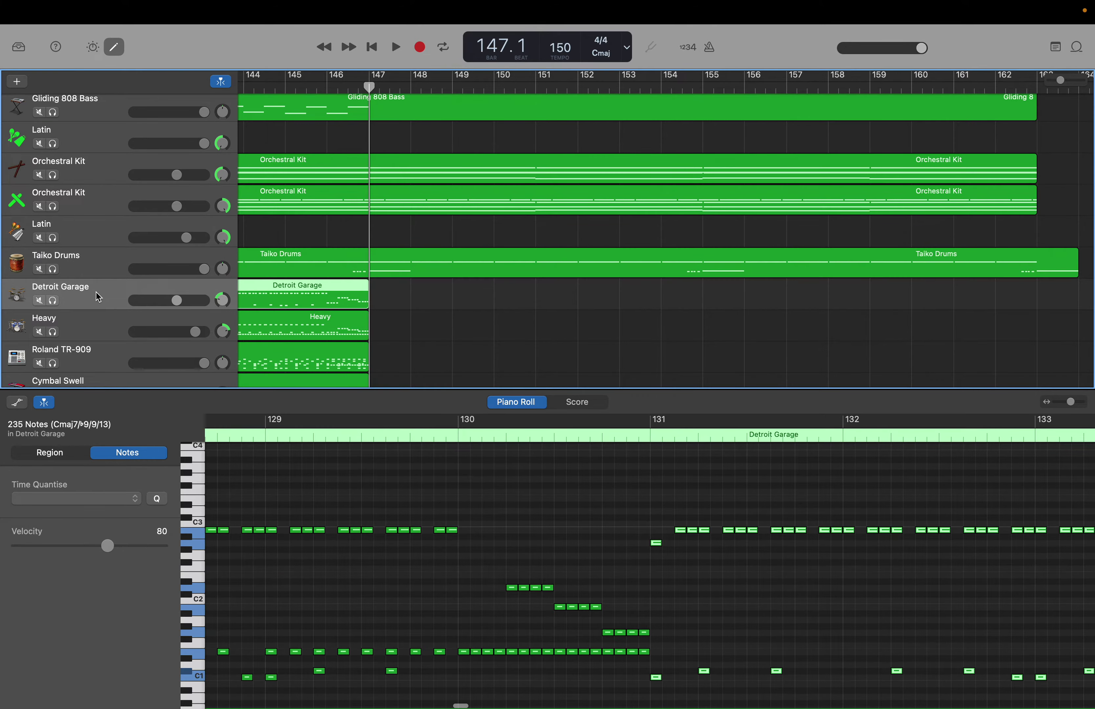
click(360, 579)
scroll(360, 582, left, 10)
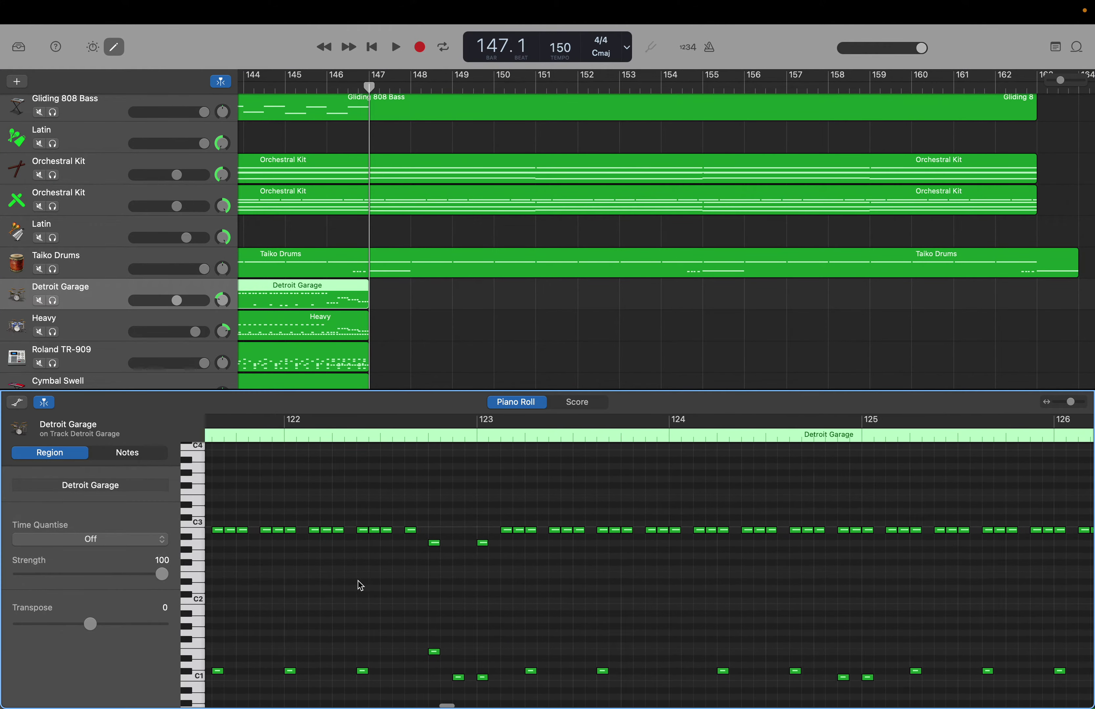
scroll(360, 584, left, 6)
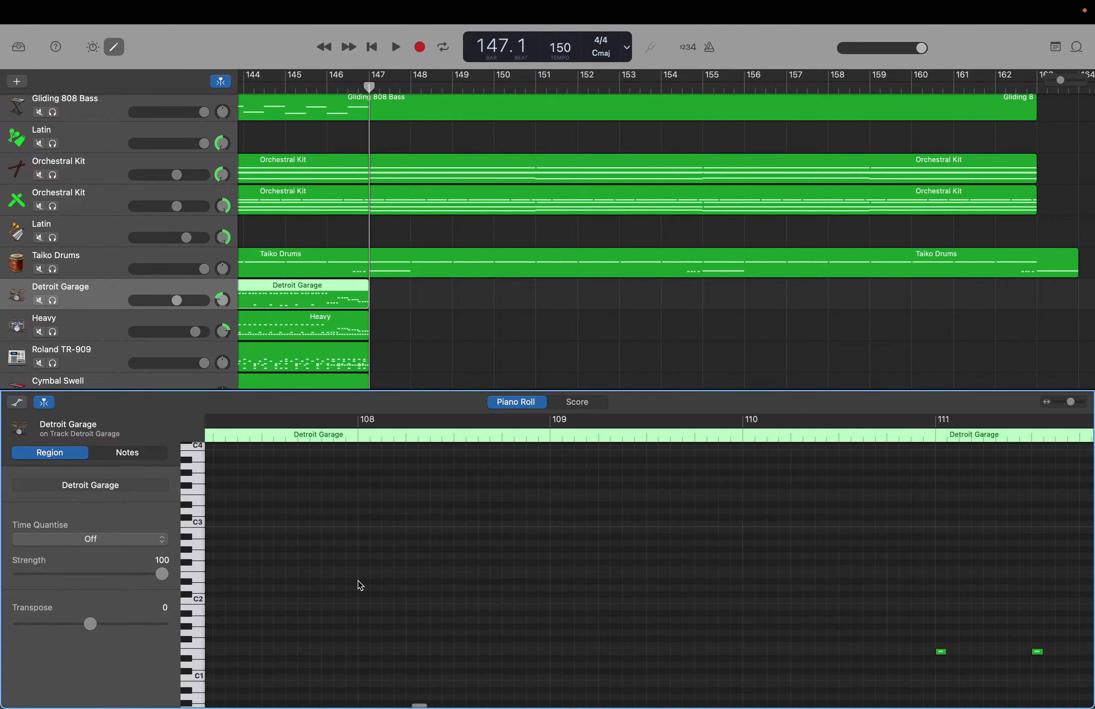
scroll(360, 585, left, 12)
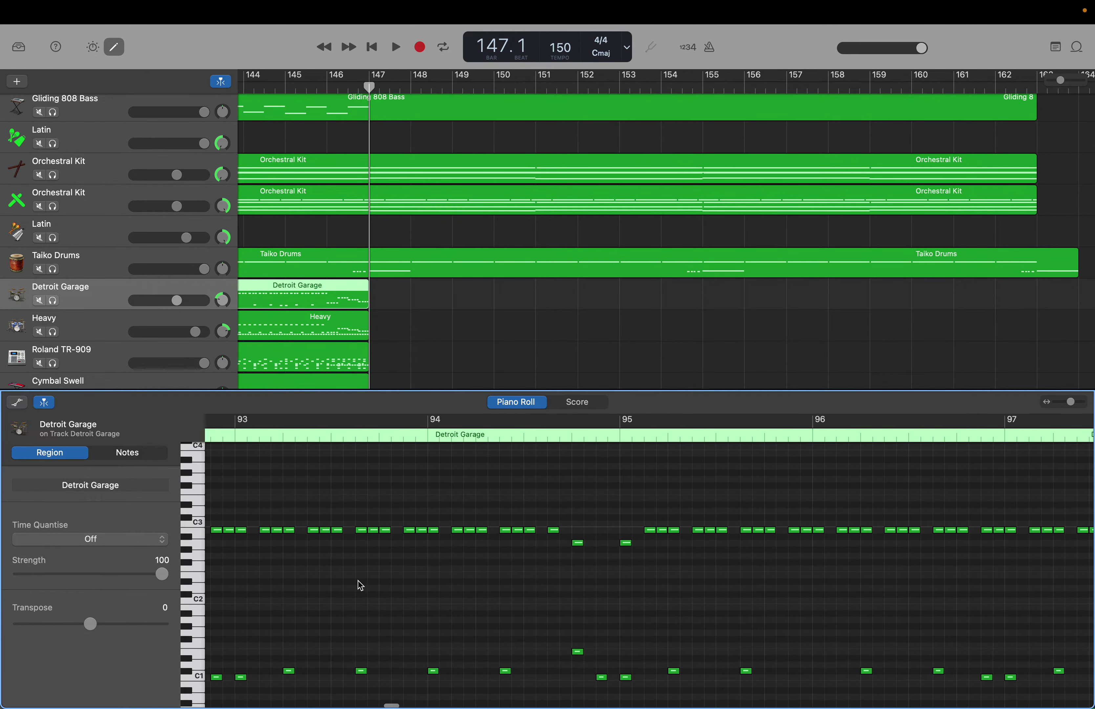
scroll(361, 585, left, 3)
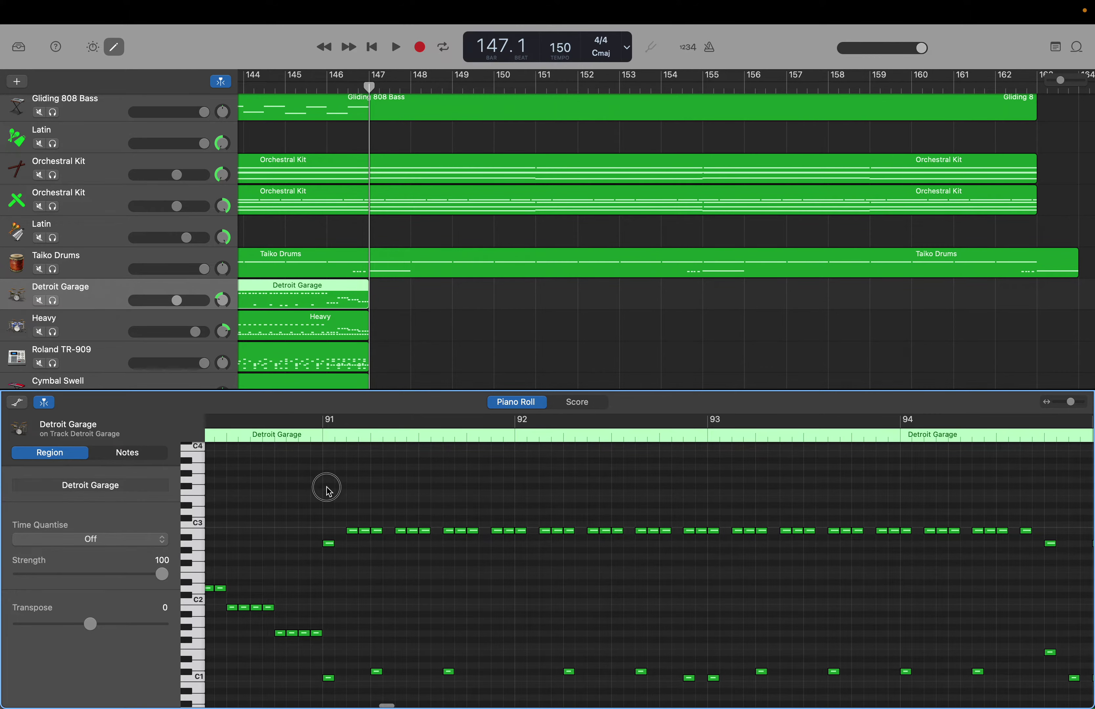
drag(327, 490, 735, 685)
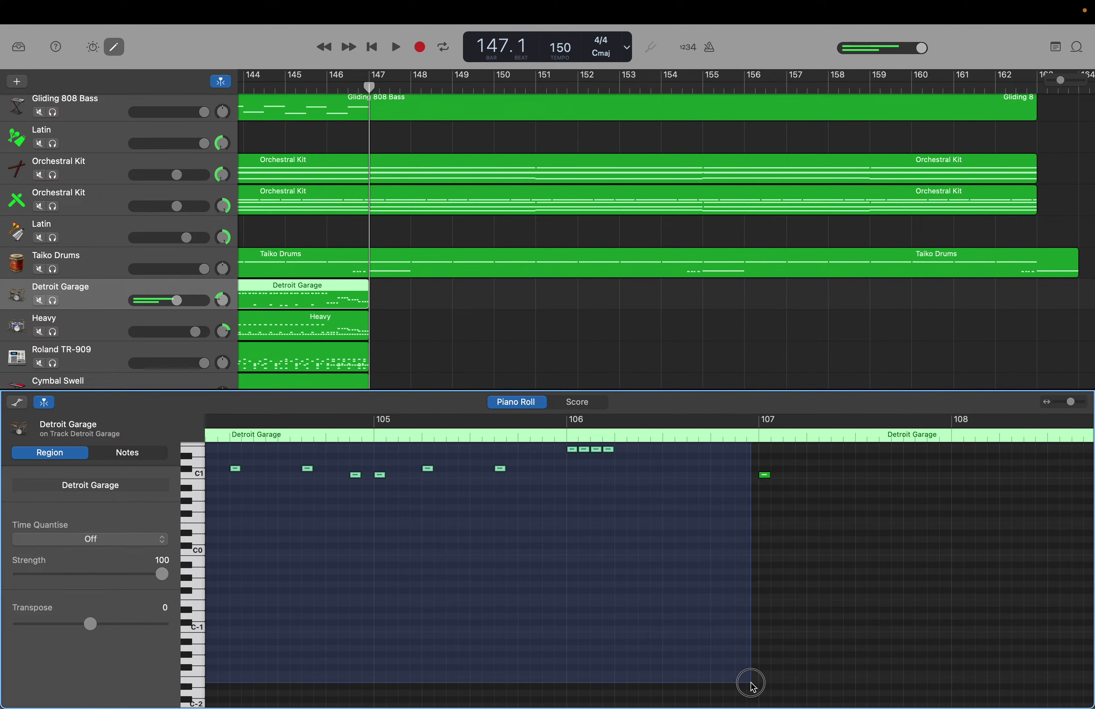
drag(755, 686, 756, 688)
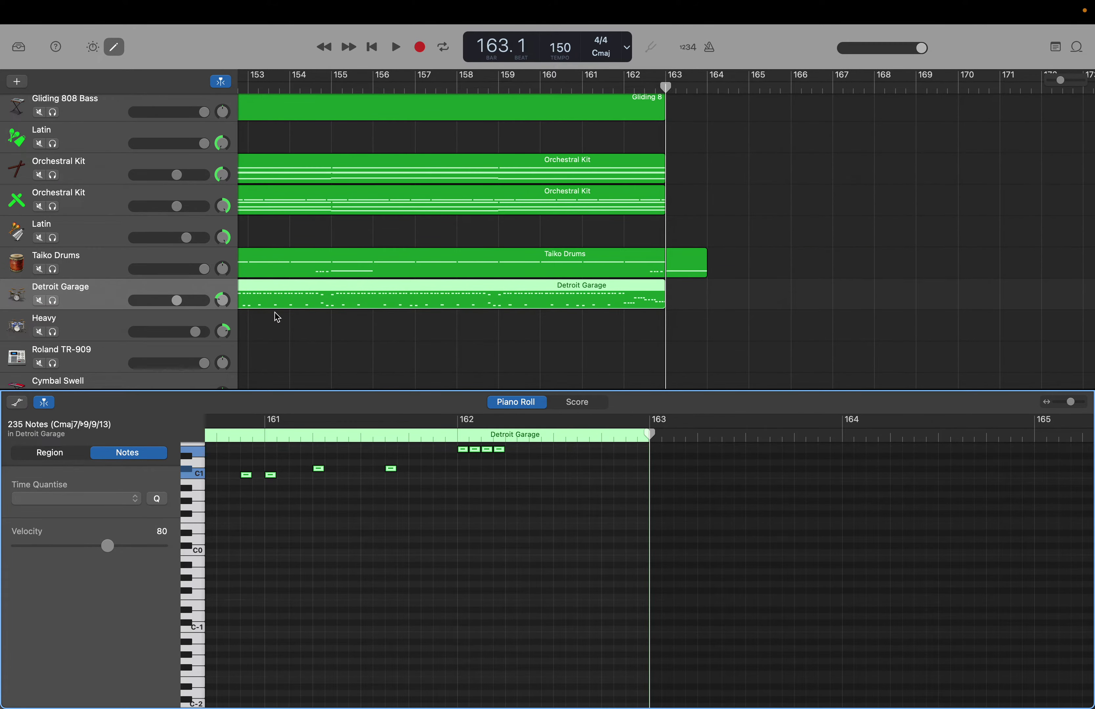
scroll(274, 312, left, 3)
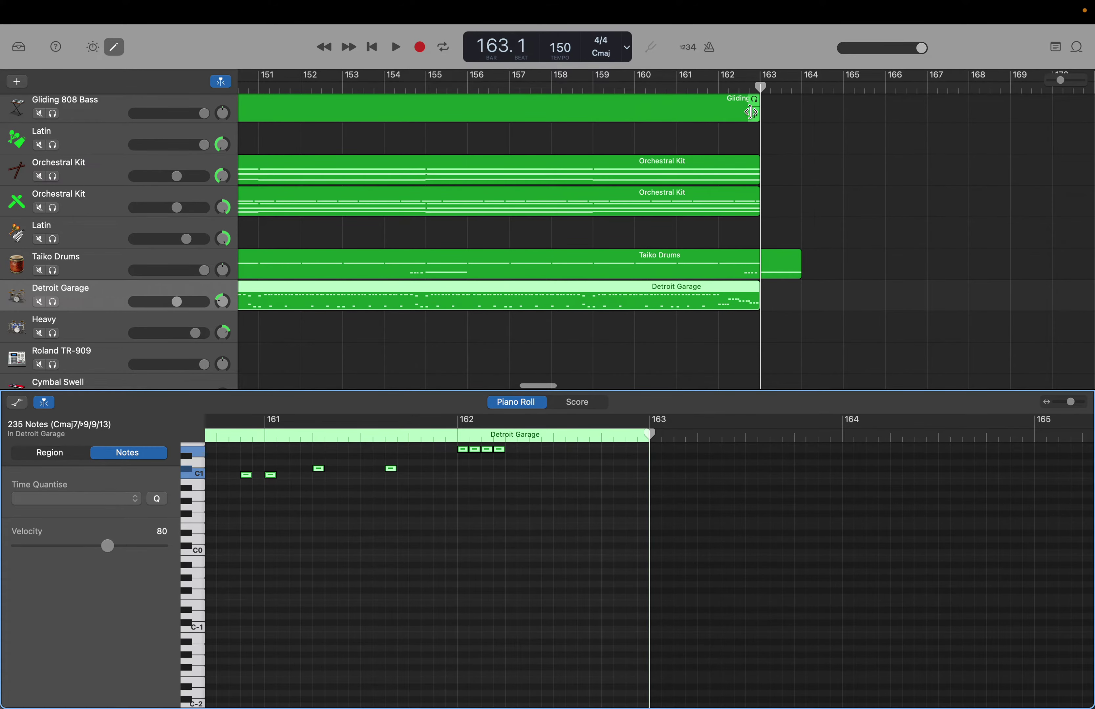
drag(761, 92, 348, 120)
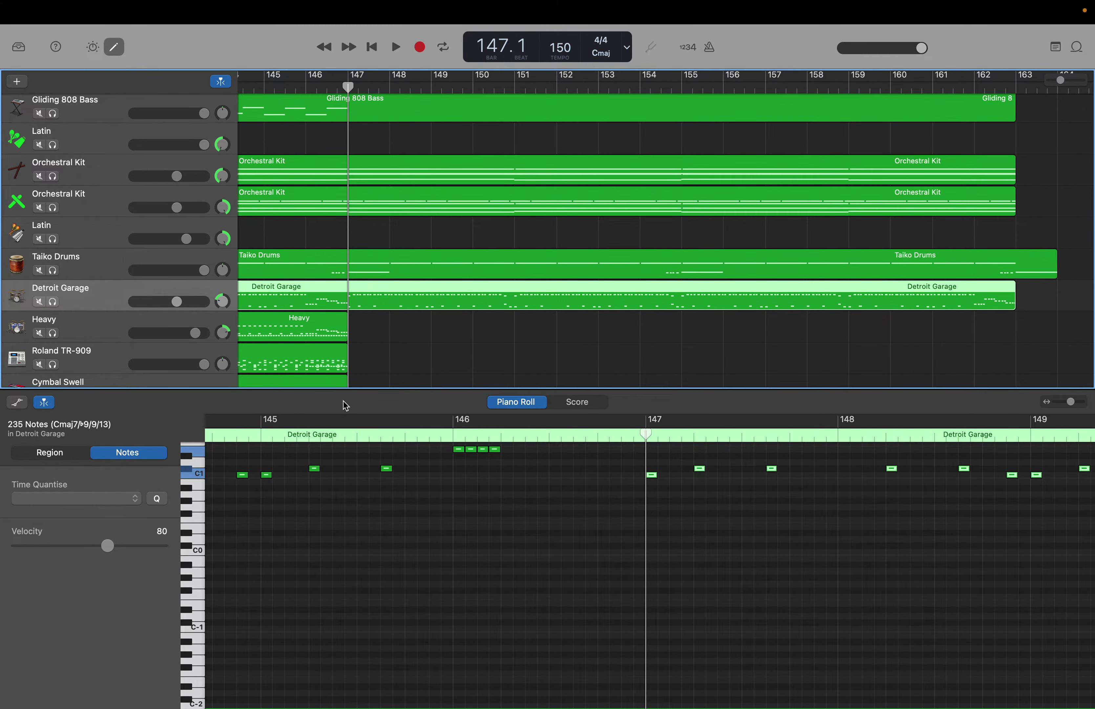
click(378, 582)
scroll(378, 582, left, 3)
scroll(377, 580, left, 10)
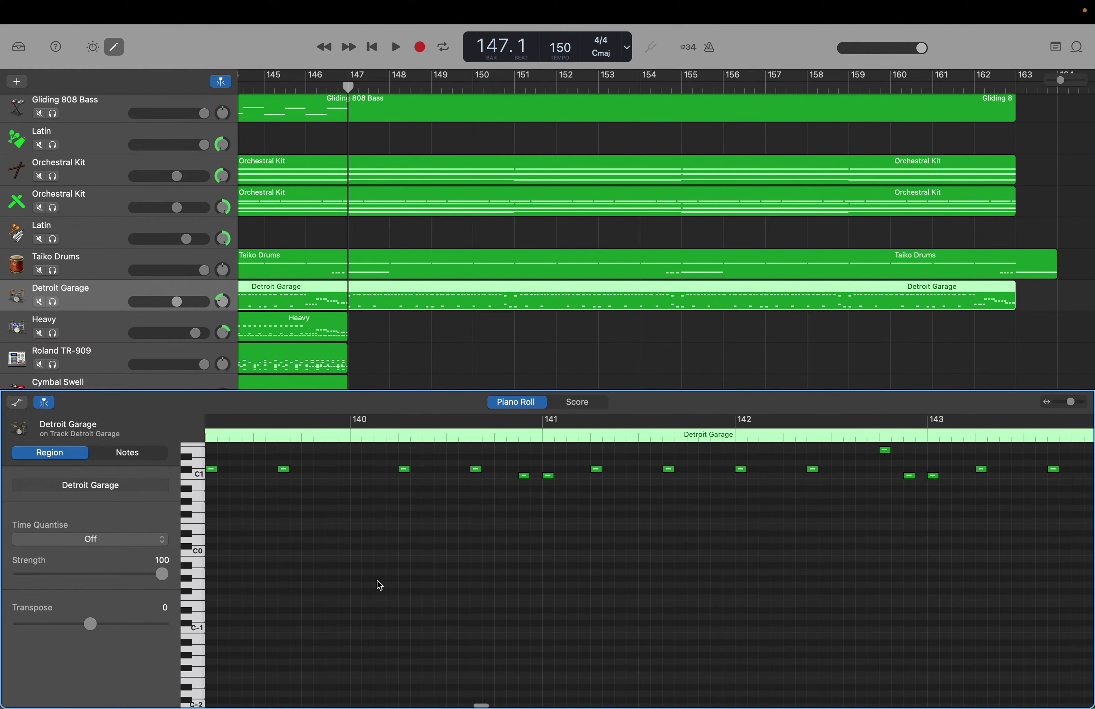
scroll(380, 585, left, 6)
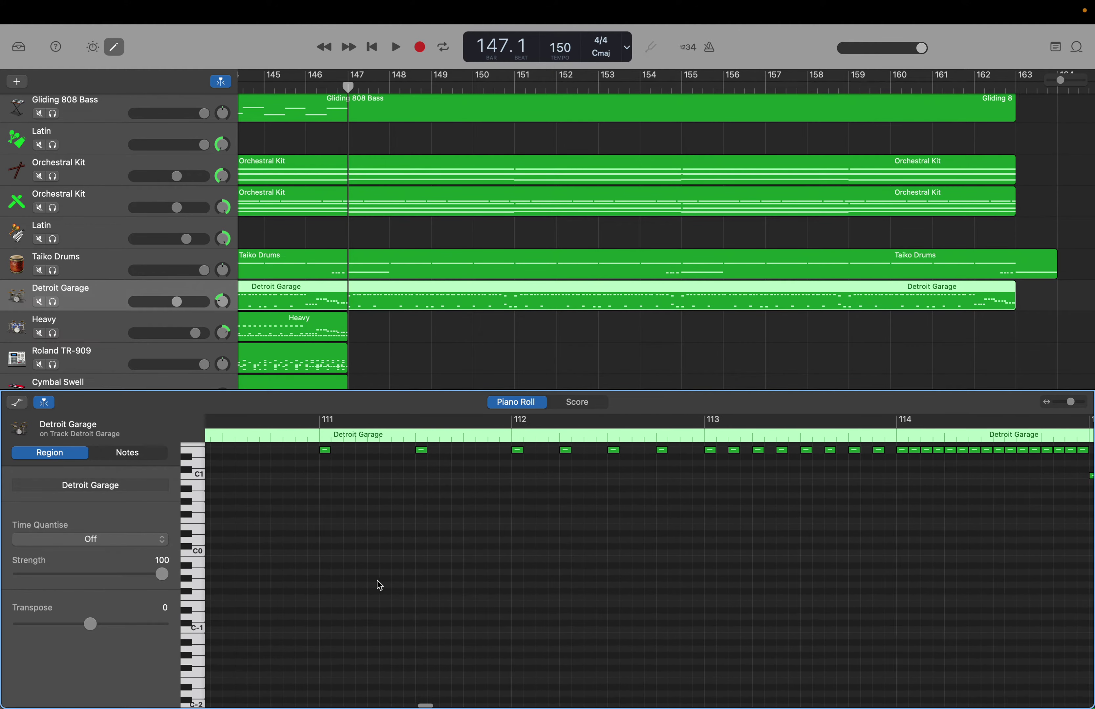
scroll(380, 585, left, 6)
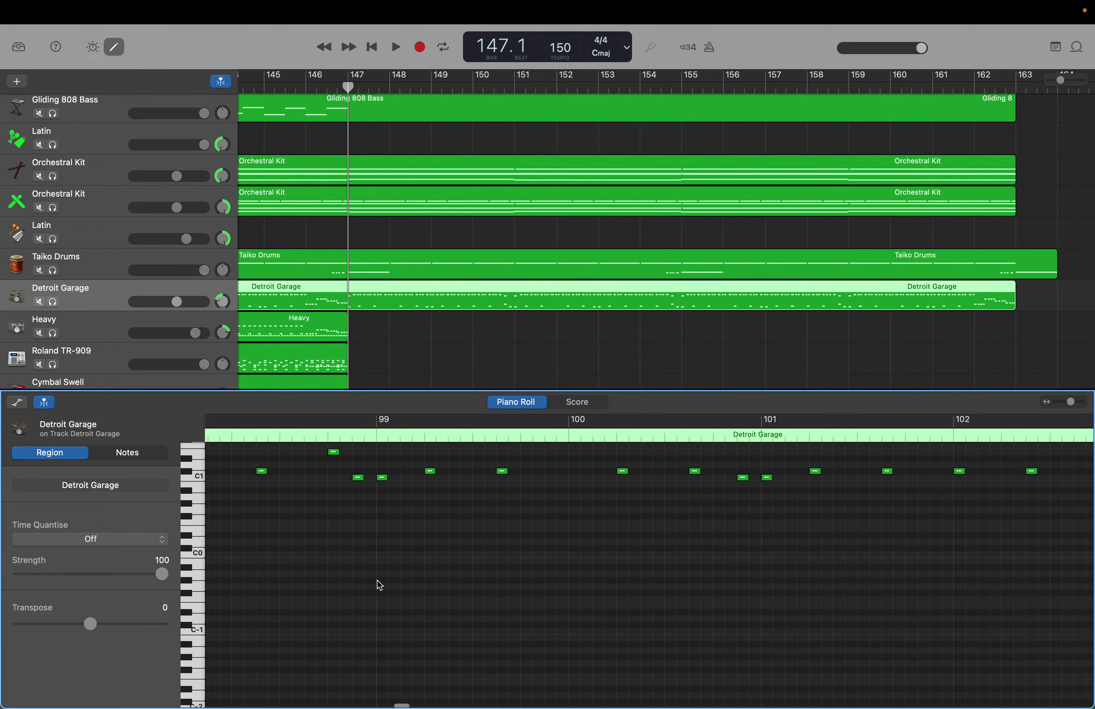
scroll(380, 585, left, 2)
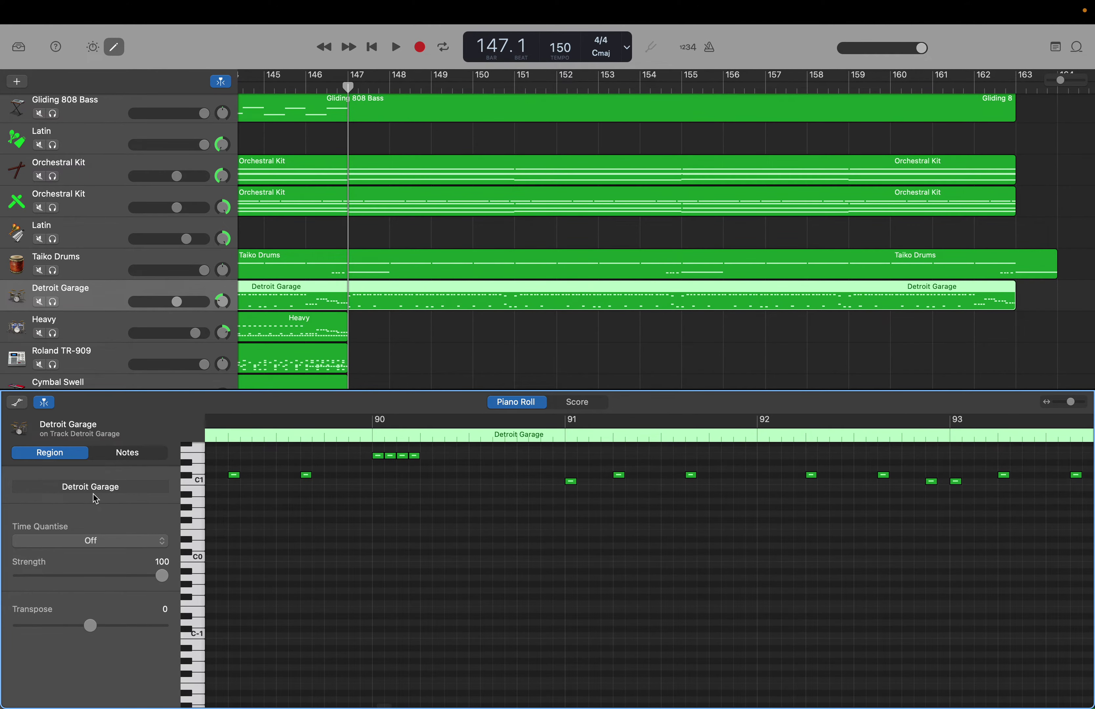
Copy the Heavy track's notes from bars 91 to 106 and paste them at bar 147.
scroll(556, 589, up, 5)
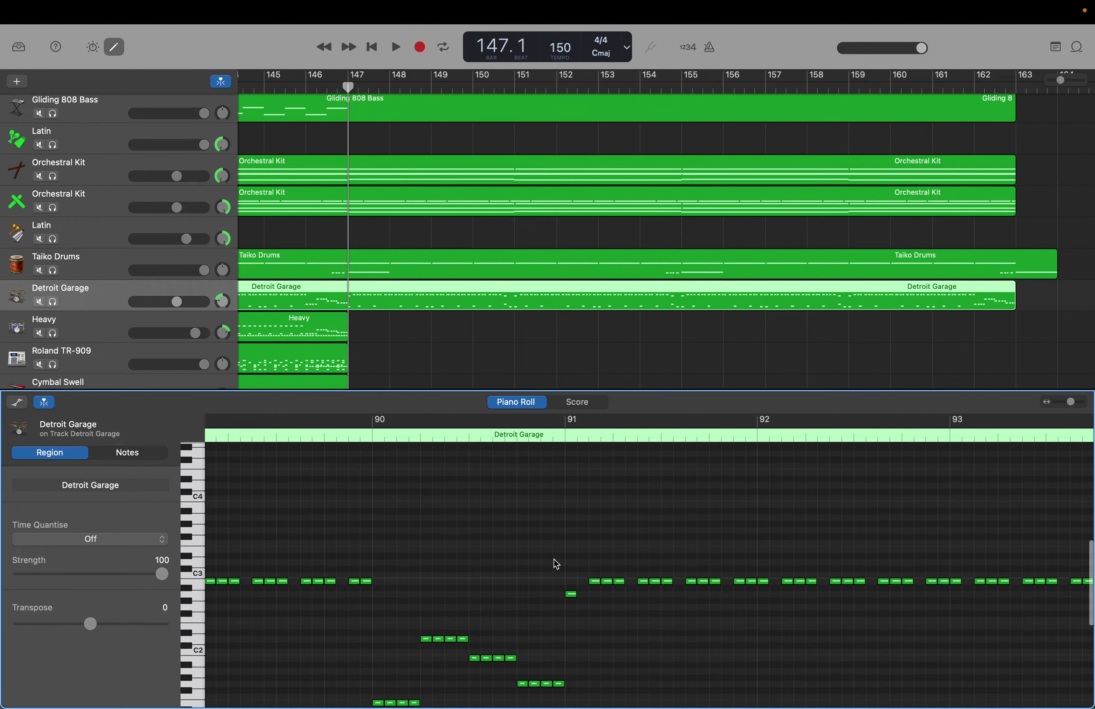
drag(571, 530, 1059, 677)
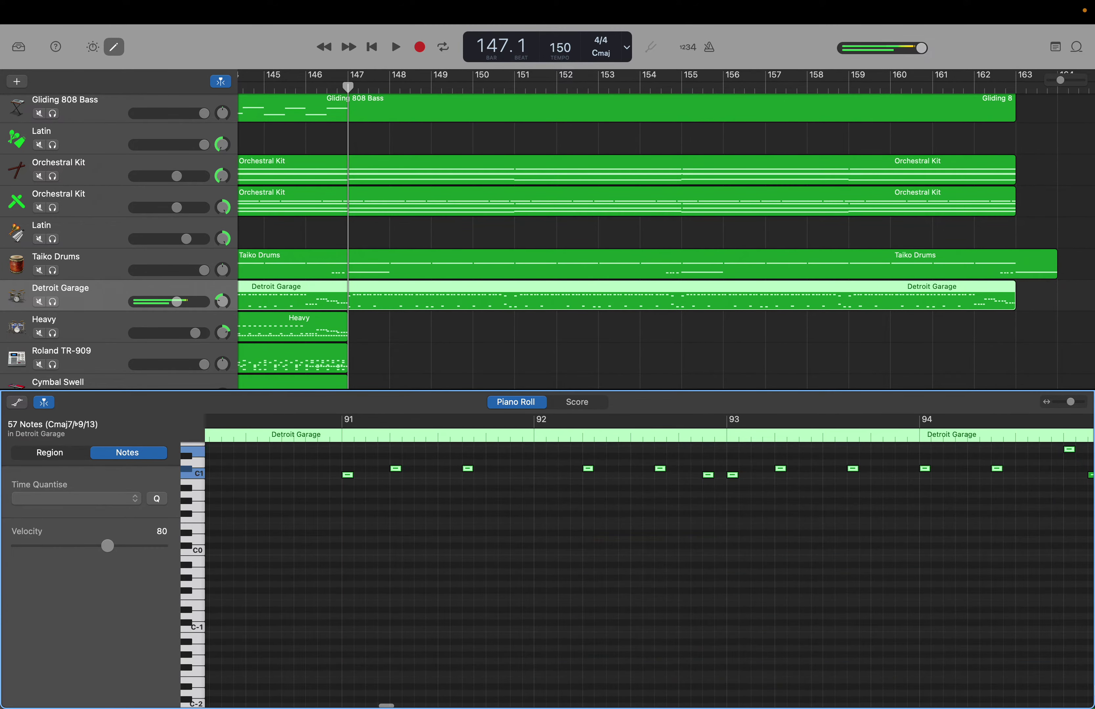
click(64, 325)
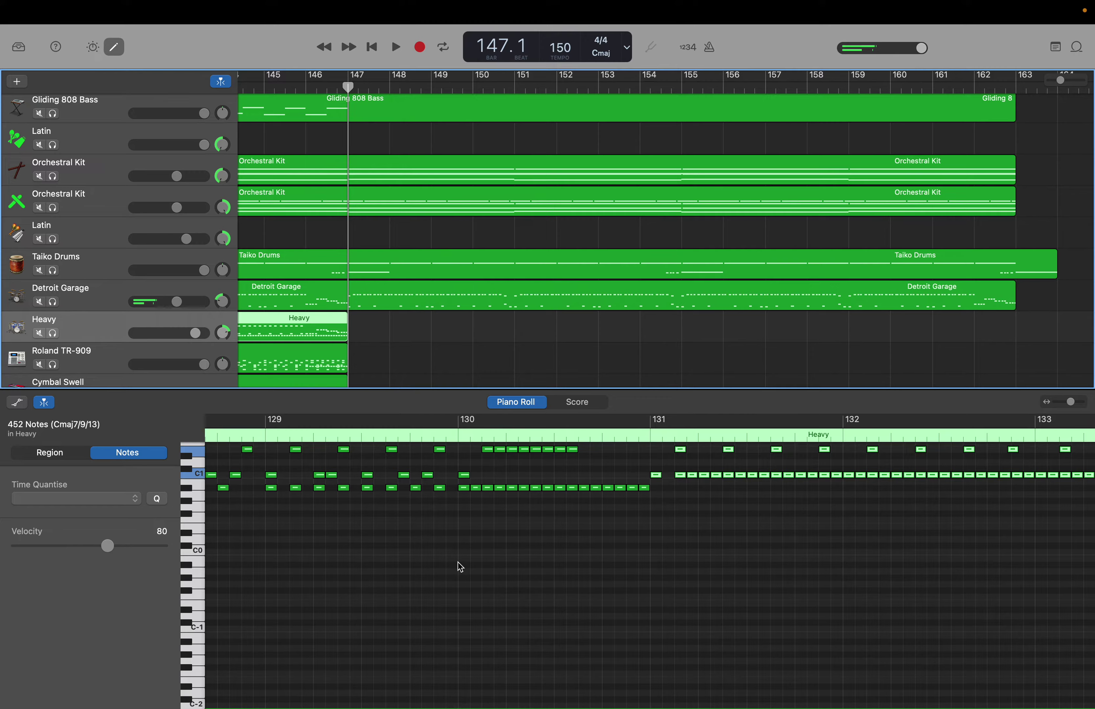
scroll(460, 567, left, 20)
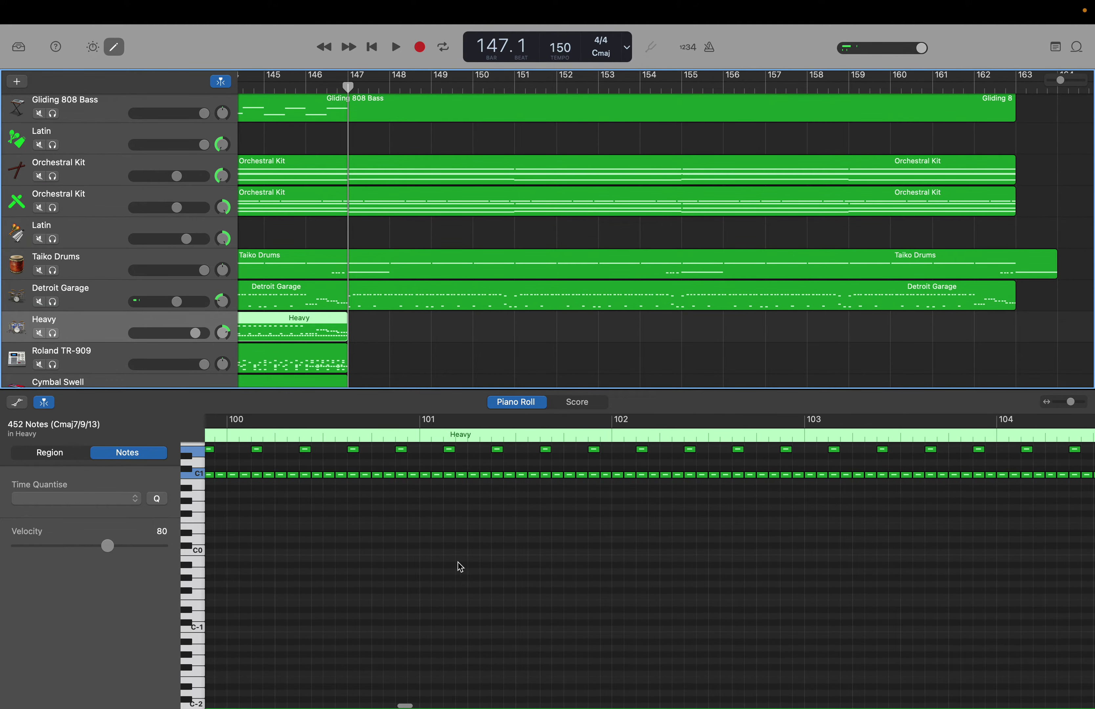
scroll(461, 567, up, 3)
scroll(460, 567, up, 8)
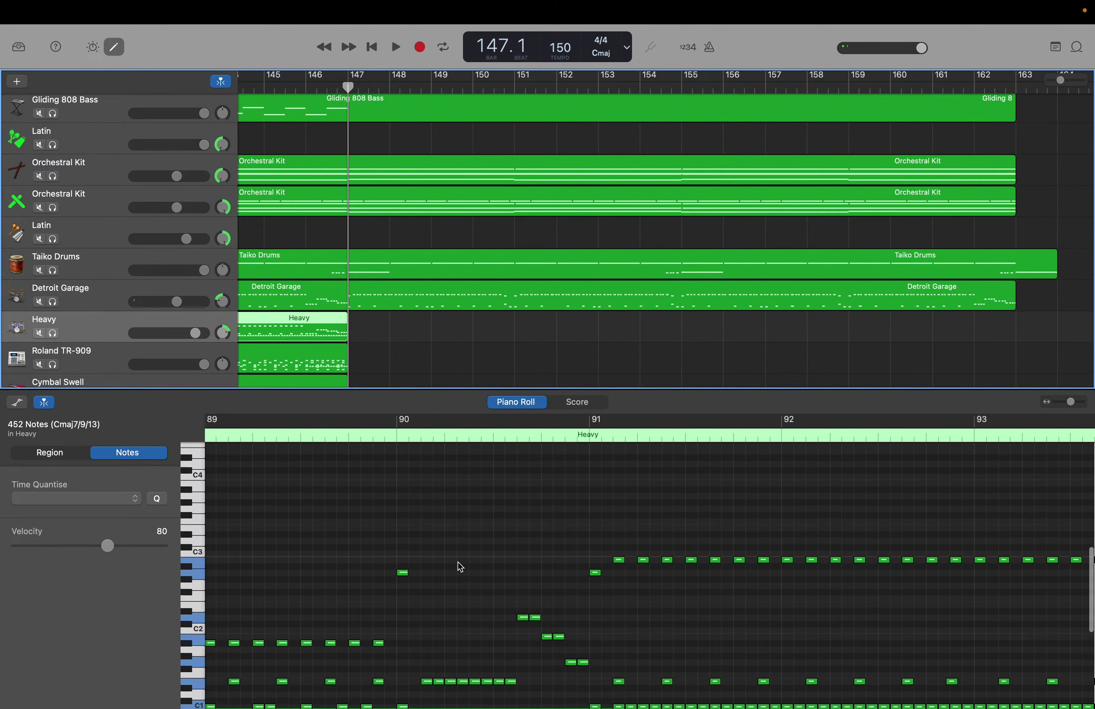
drag(593, 489, 918, 645)
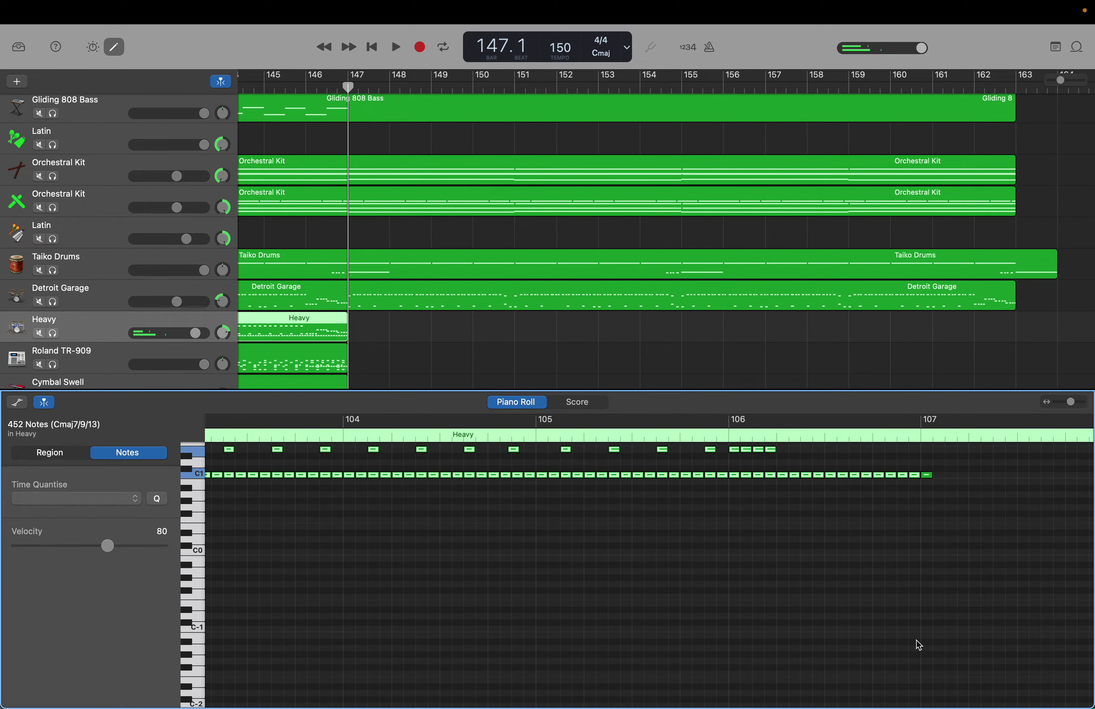
key(End)
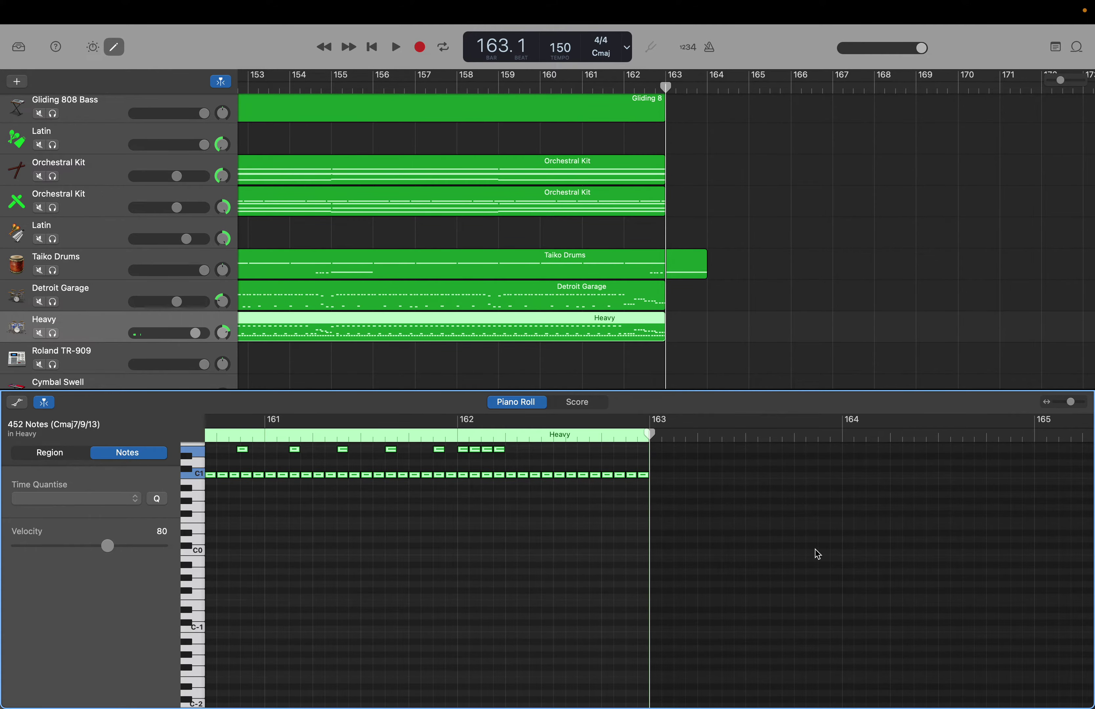
Extend the Cymbal Swell region to bar 163 and lengthen its sustained C7 note to the same bar.
scroll(507, 343, left, 10)
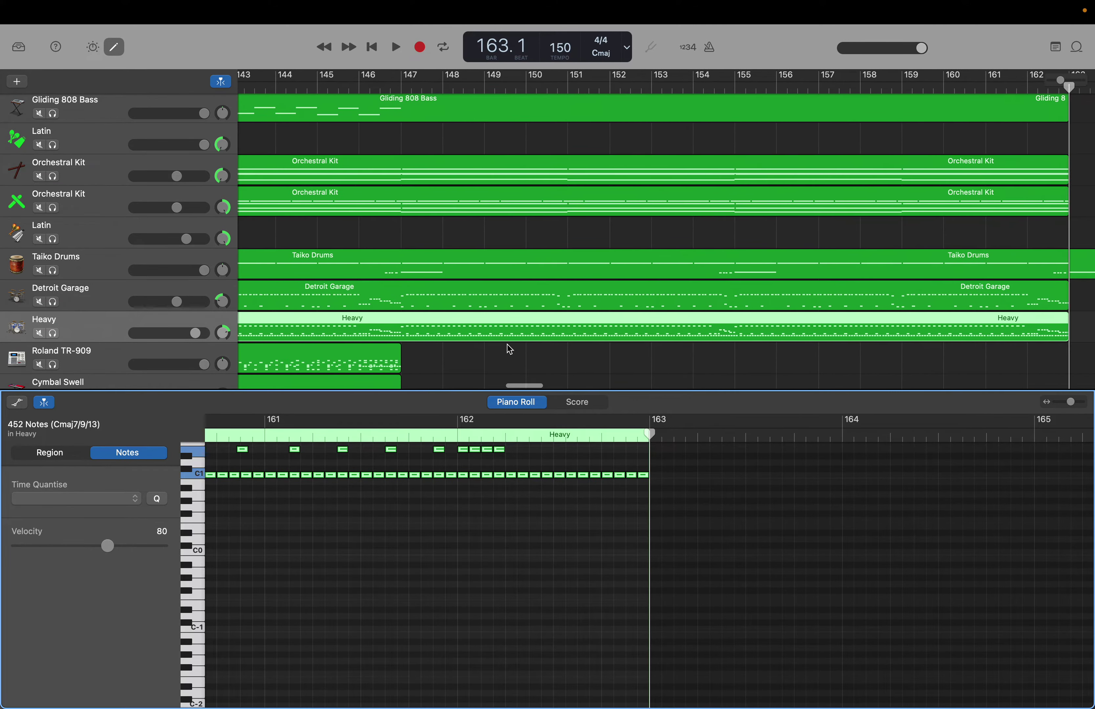
scroll(509, 348, down, 5)
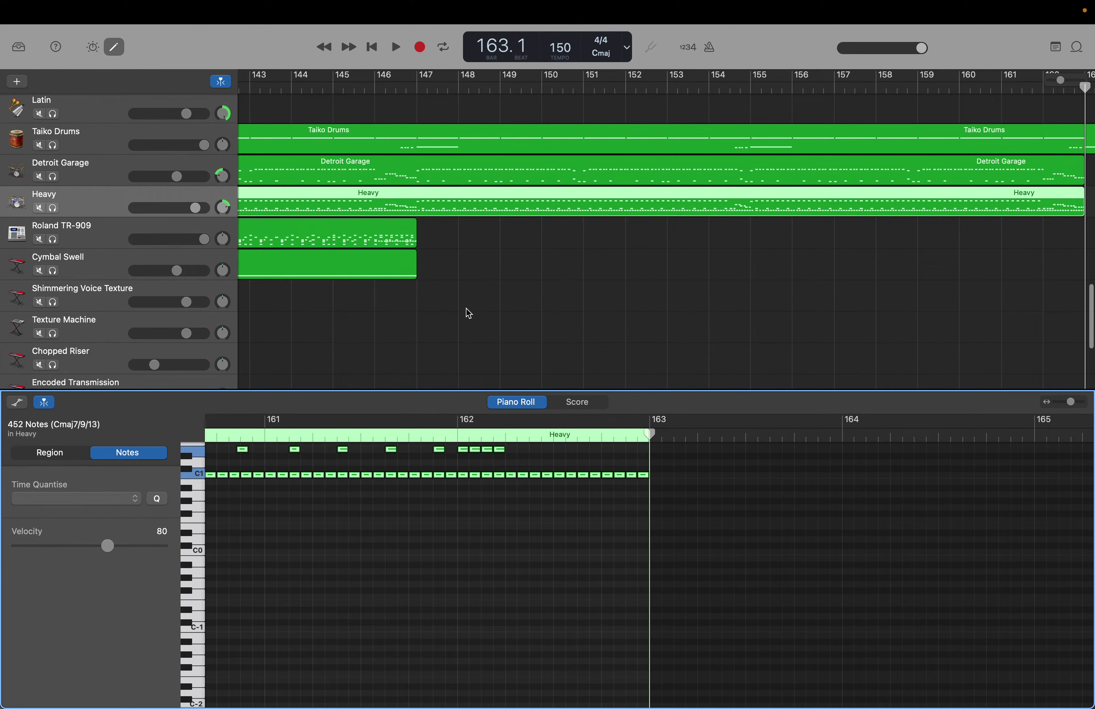
drag(415, 258, 593, 269)
key(super+z)
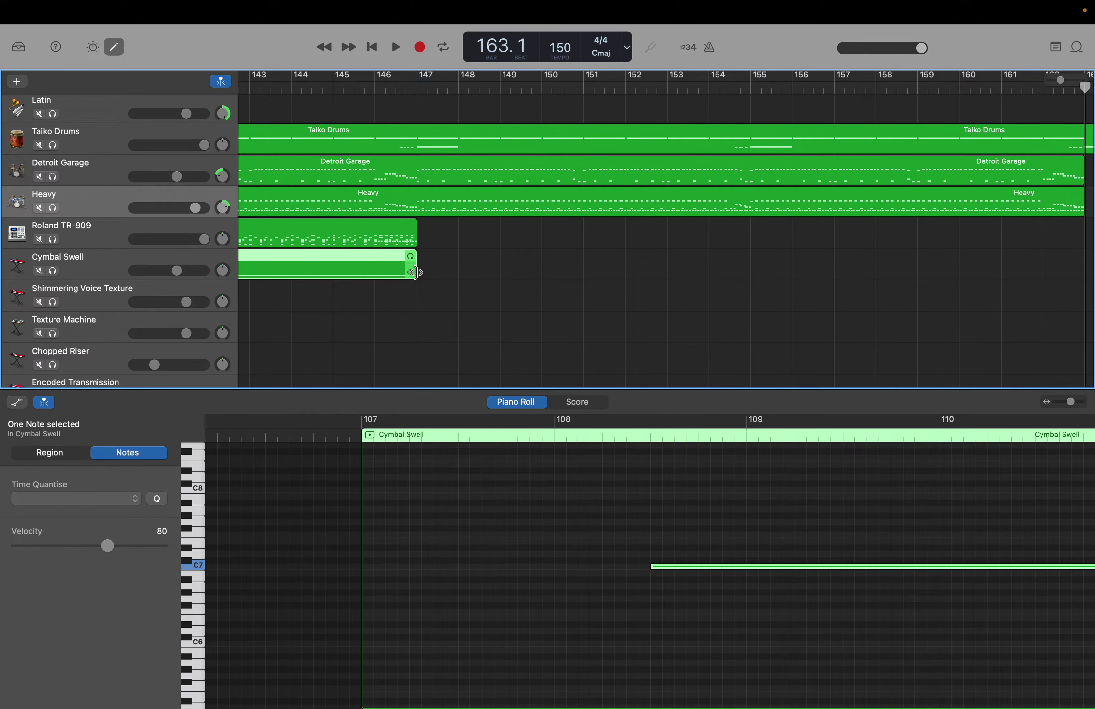
drag(415, 272, 957, 349)
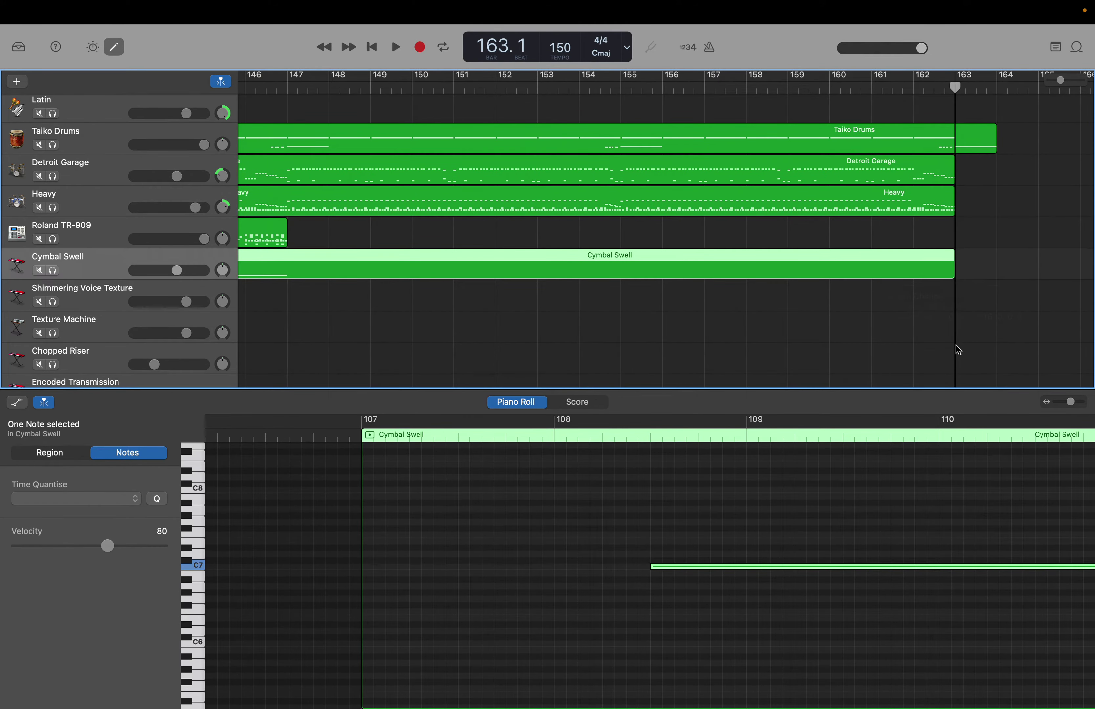
scroll(643, 504, right, 15)
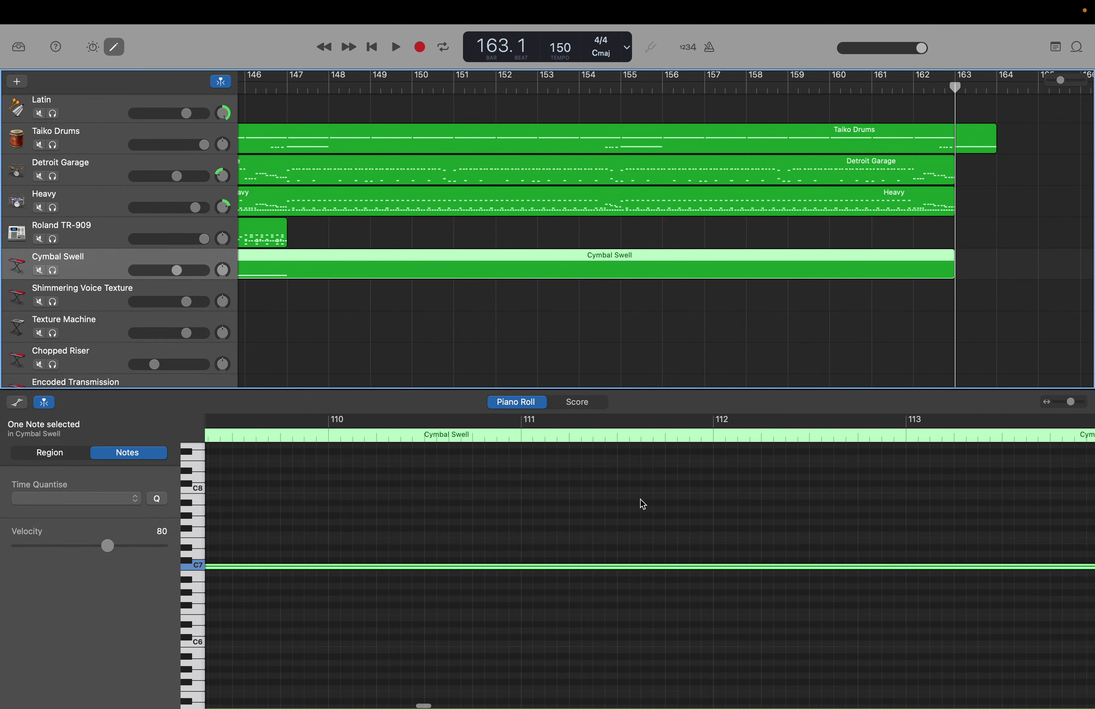
scroll(643, 504, right, 8)
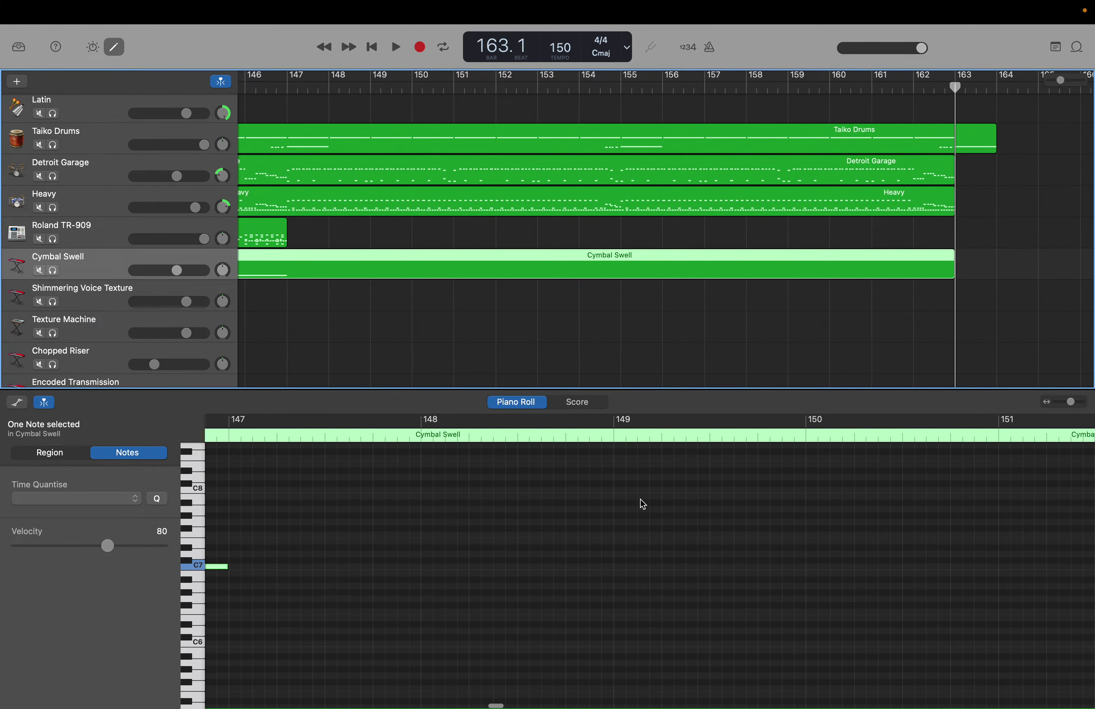
scroll(640, 504, left, 2)
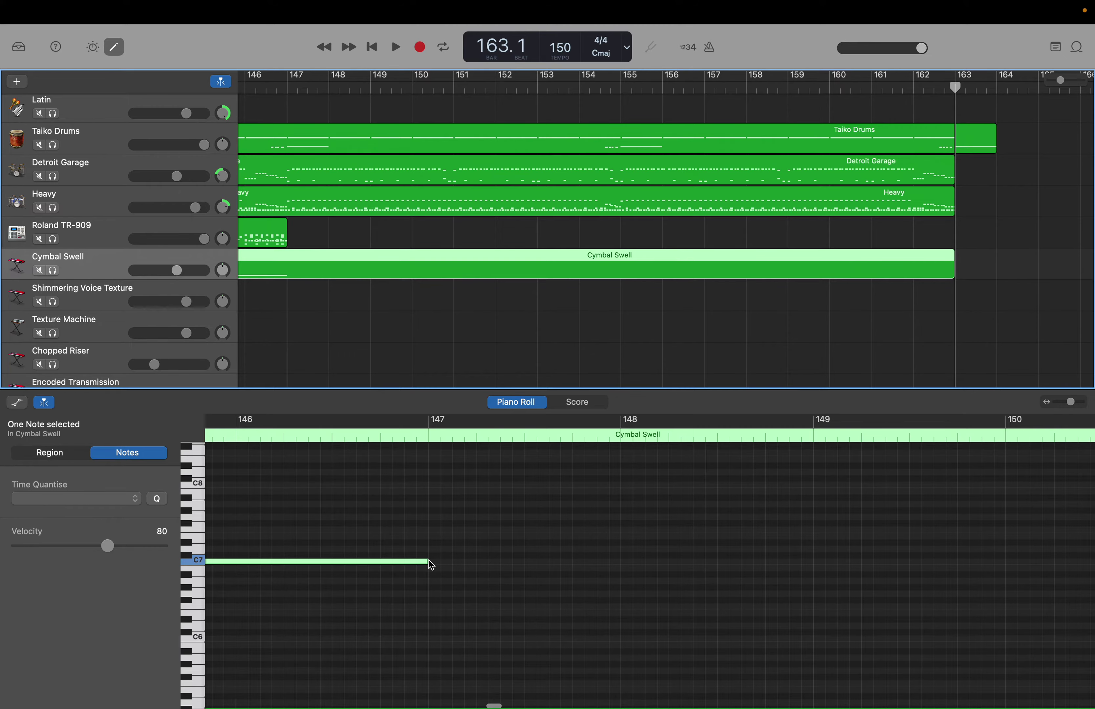
drag(428, 561, 800, 597)
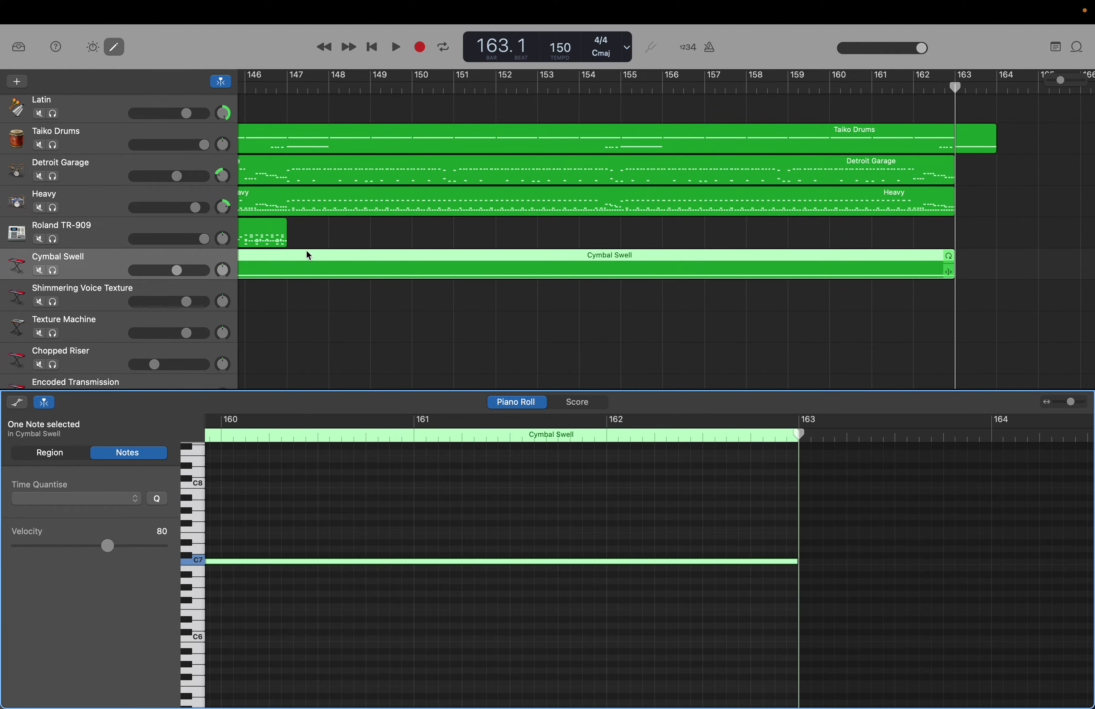
Extend the Roland TR-909 region to bar 163 and move the playhead back to bar 147.
drag(283, 239, 954, 271)
scroll(686, 290, left, 10)
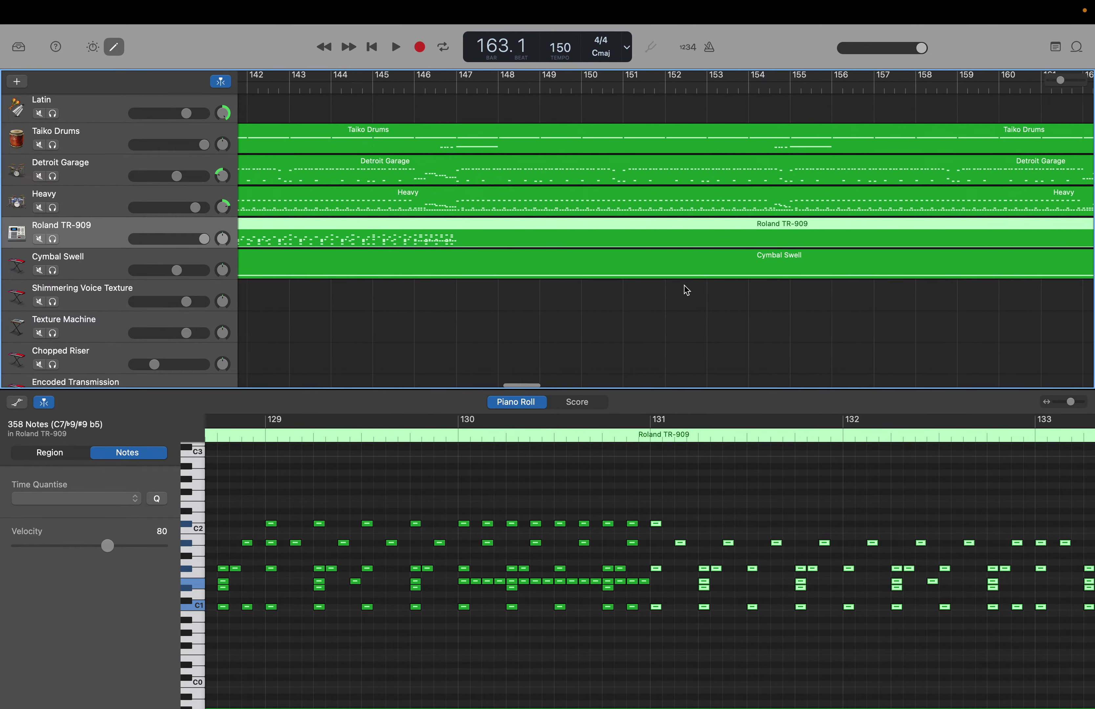
scroll(686, 290, left, 3)
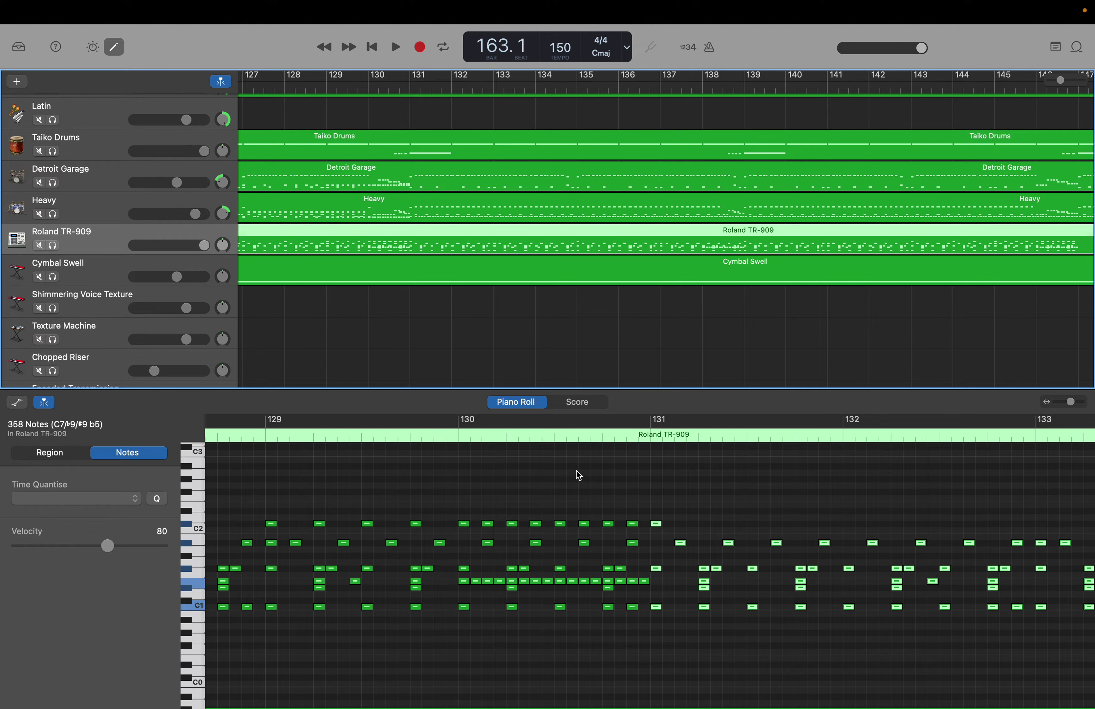
click(656, 474)
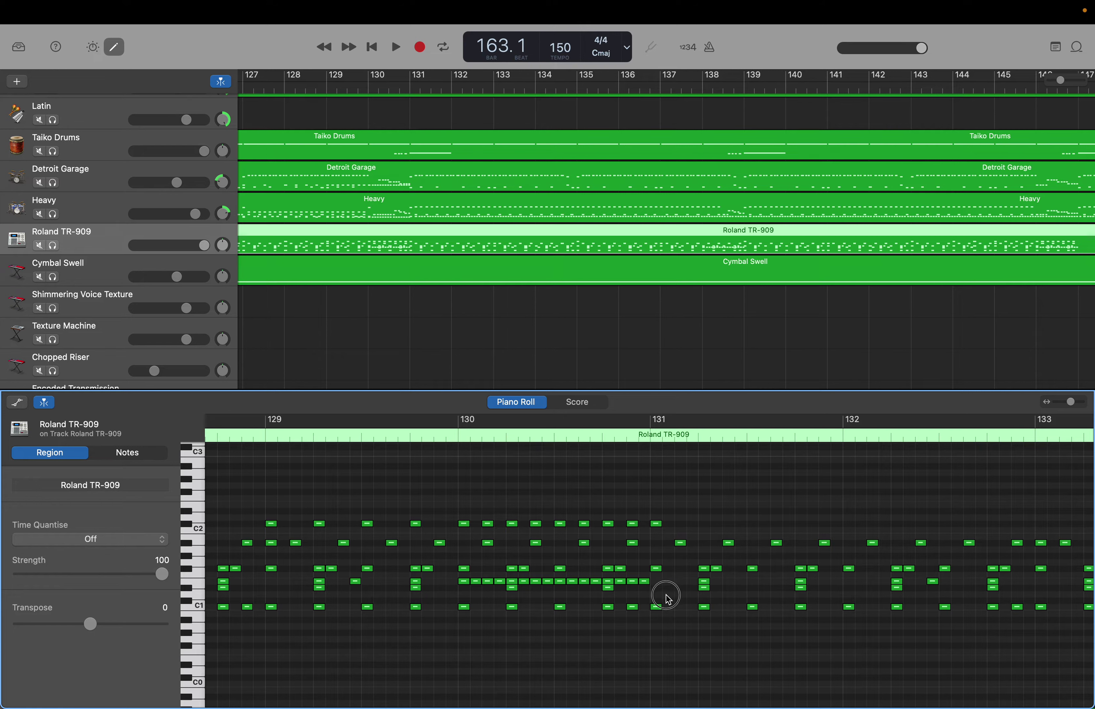
scroll(654, 484, up, 5)
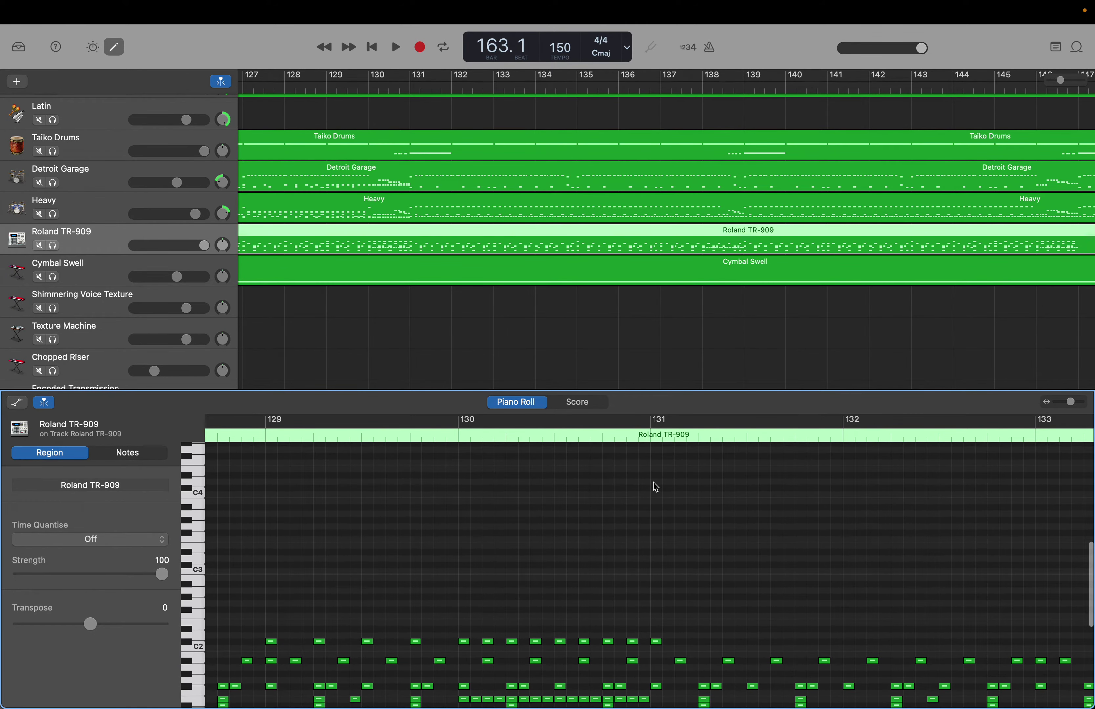
click(656, 488)
scroll(716, 554, right, 10)
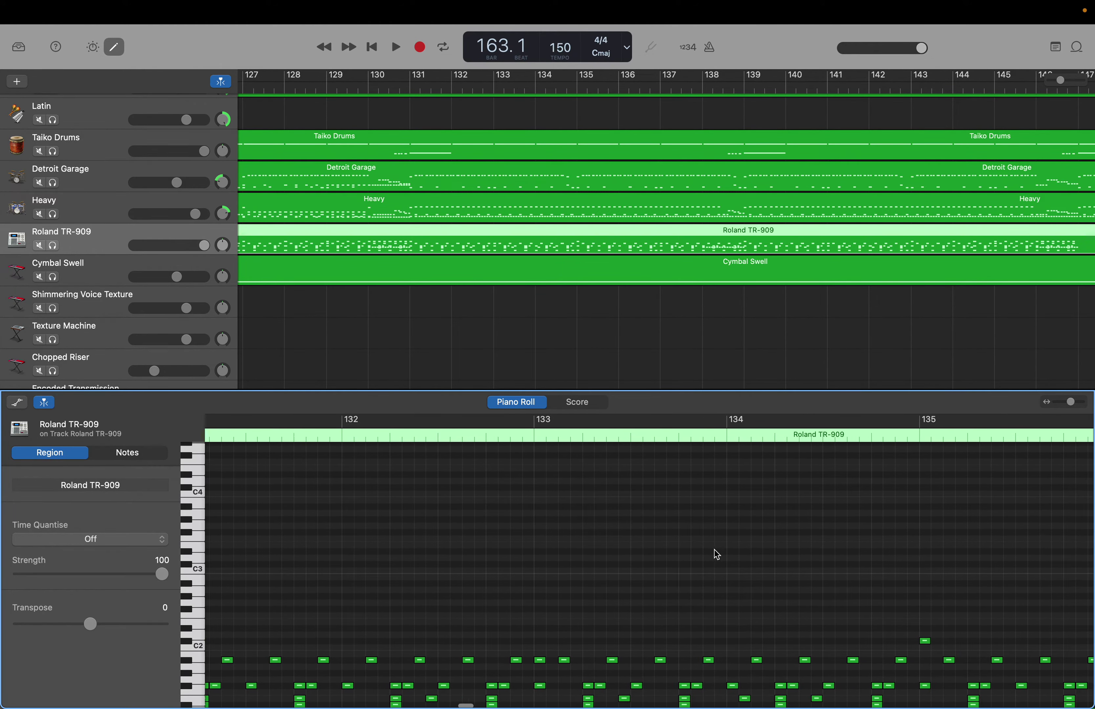
scroll(717, 555, right, 15)
scroll(717, 554, down, 5)
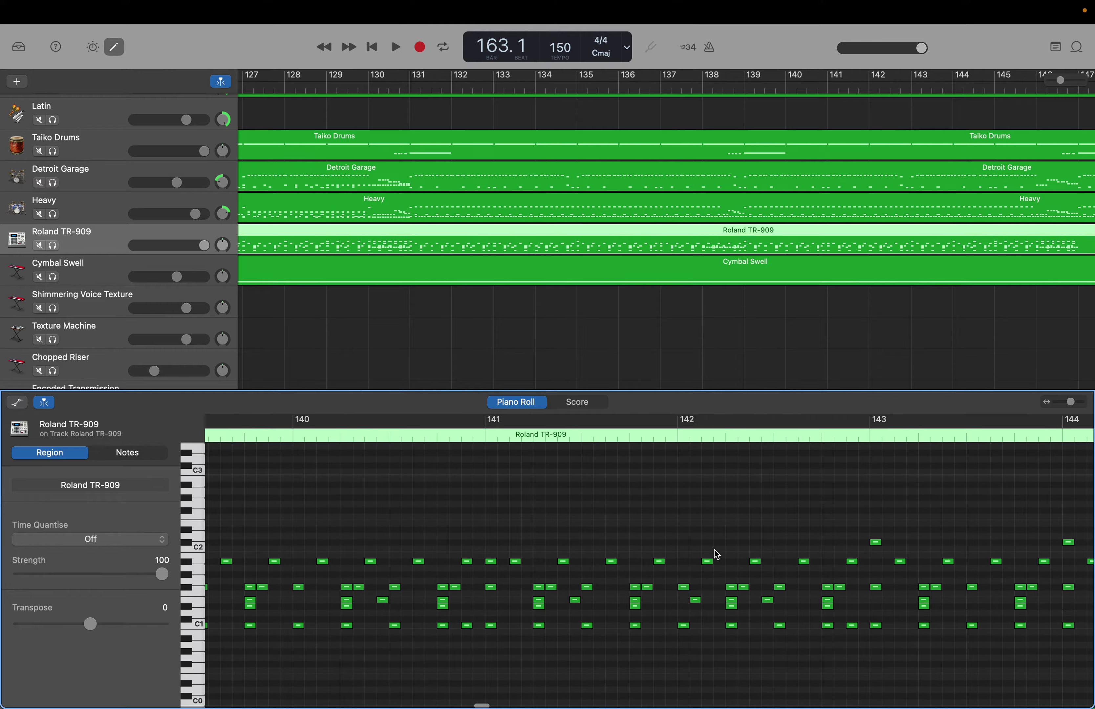
scroll(716, 554, right, 8)
scroll(806, 275, right, 20)
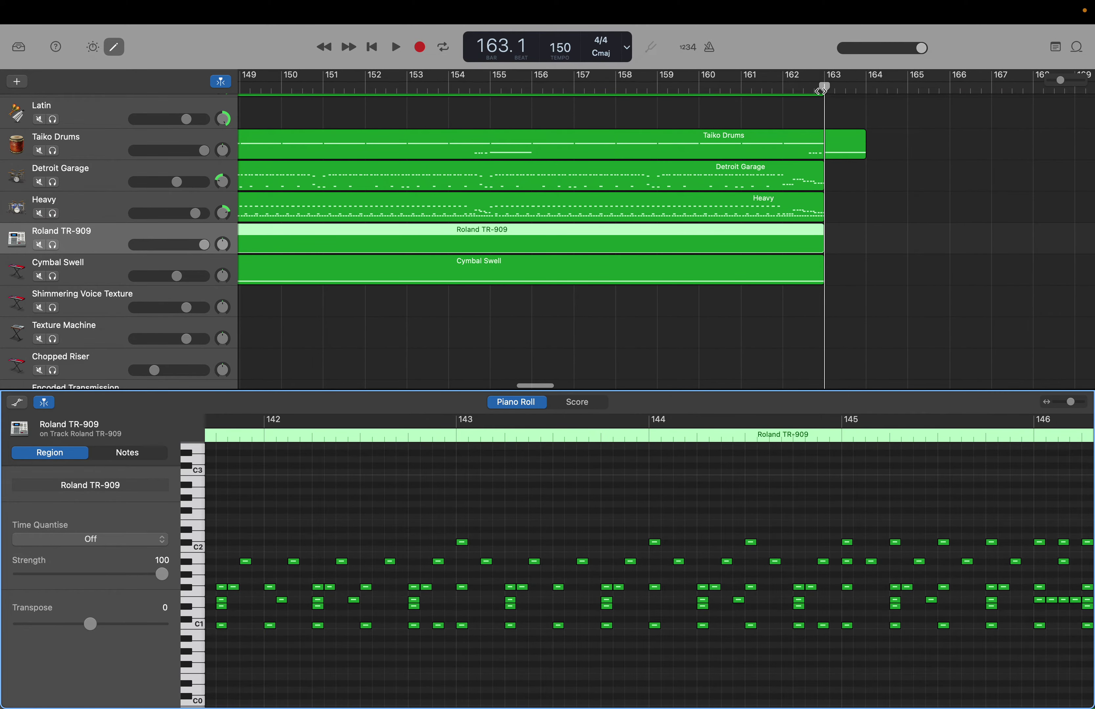
drag(823, 87, 363, 111)
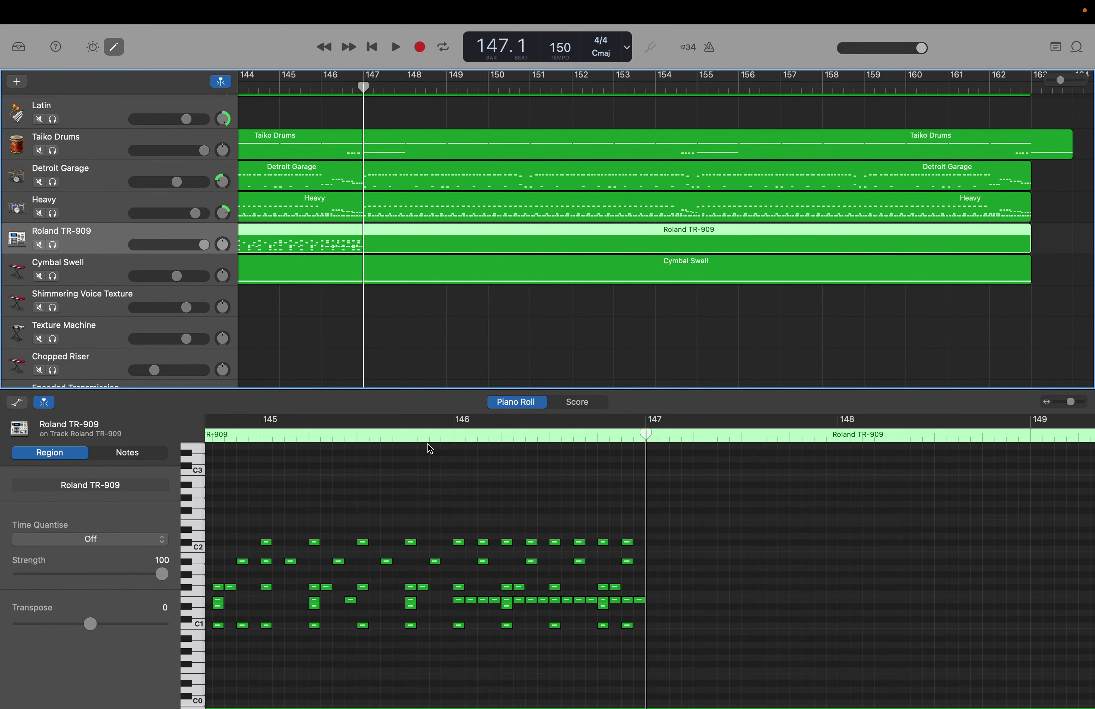
Copy the Roland TR-909 notes from bars 131 to 146 and paste them at bar 147.
scroll(424, 465, left, 15)
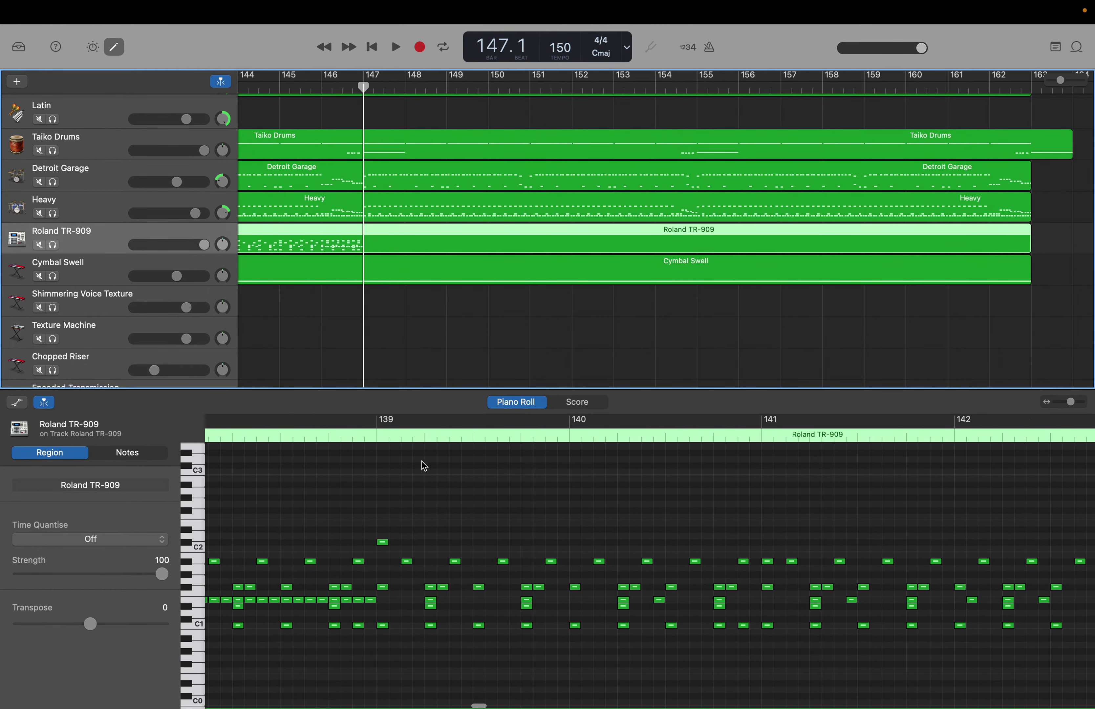
scroll(424, 466, left, 10)
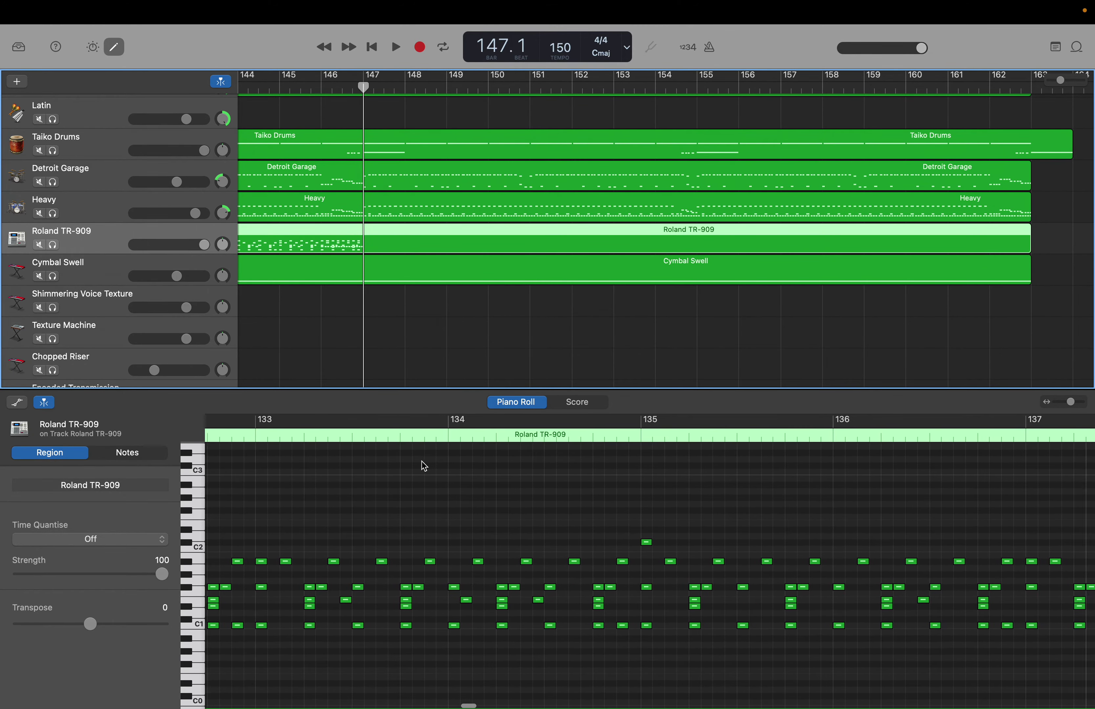
scroll(424, 465, left, 4)
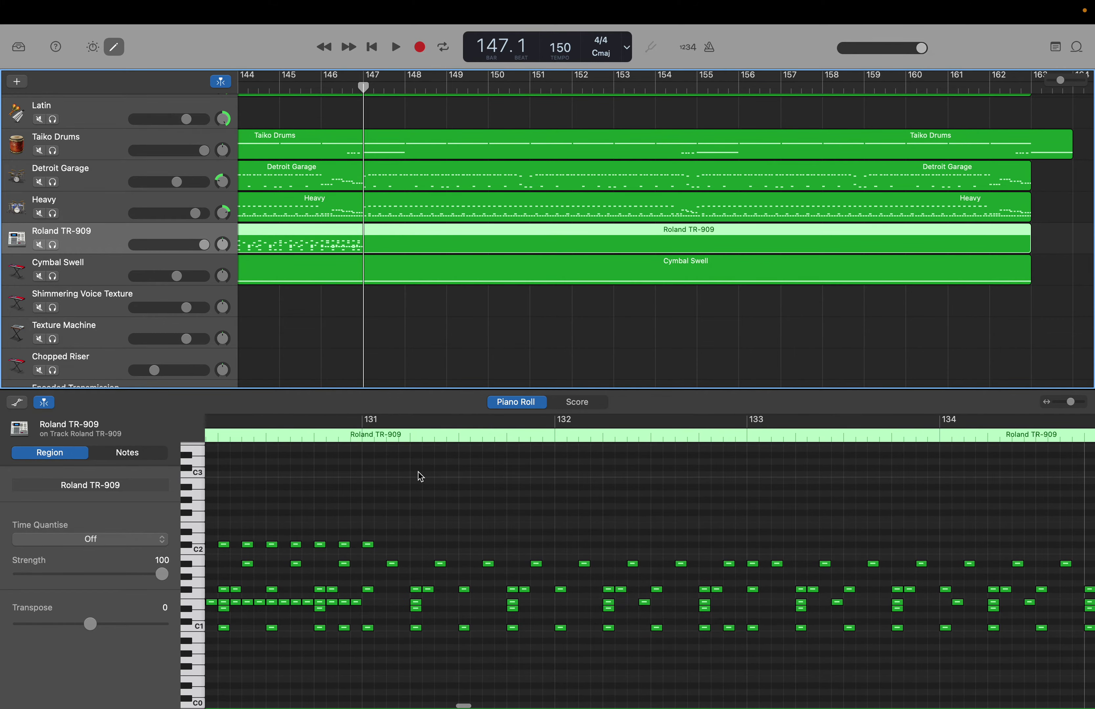
click(376, 501)
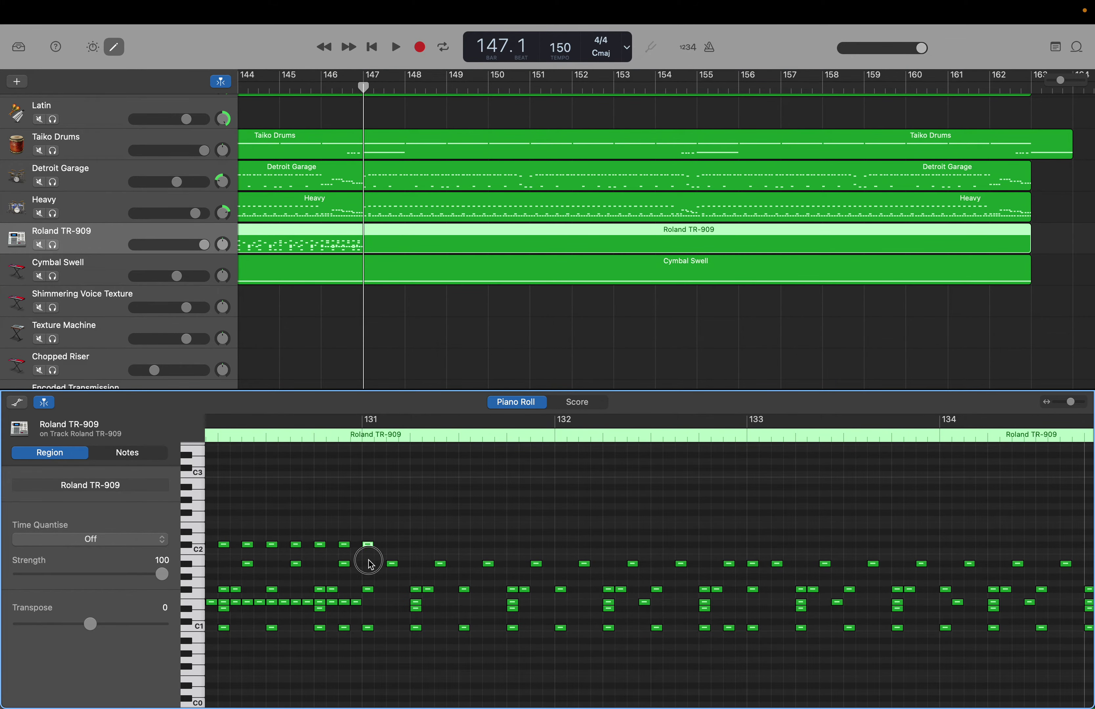
drag(370, 563, 376, 633)
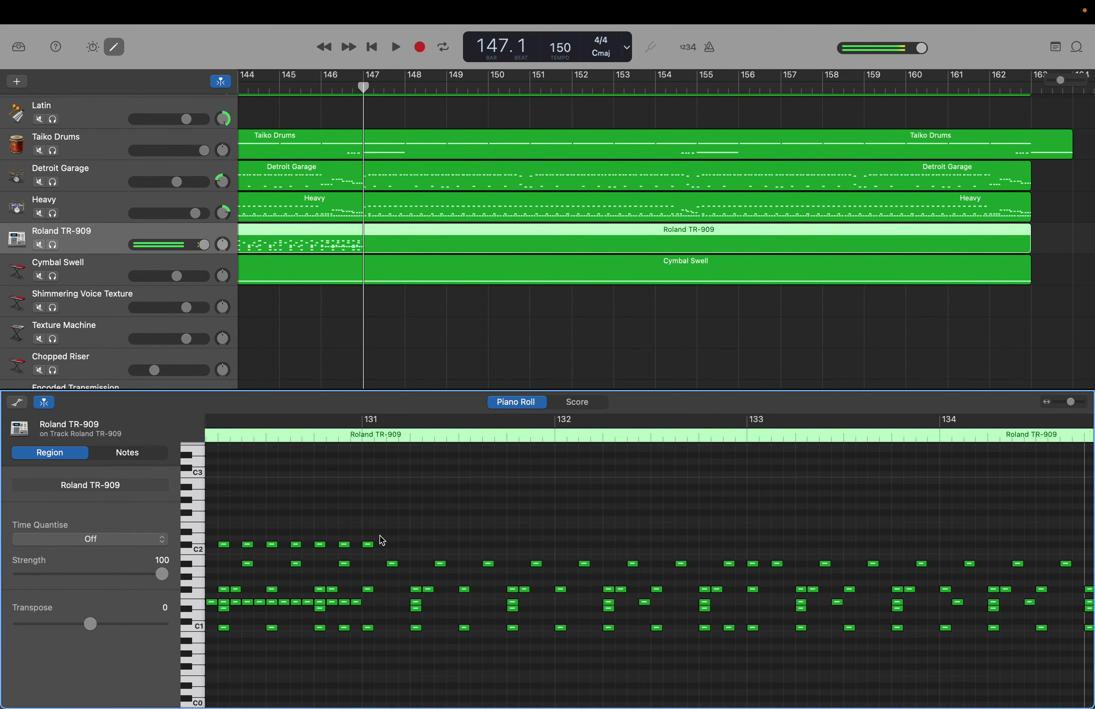
drag(370, 520, 976, 649)
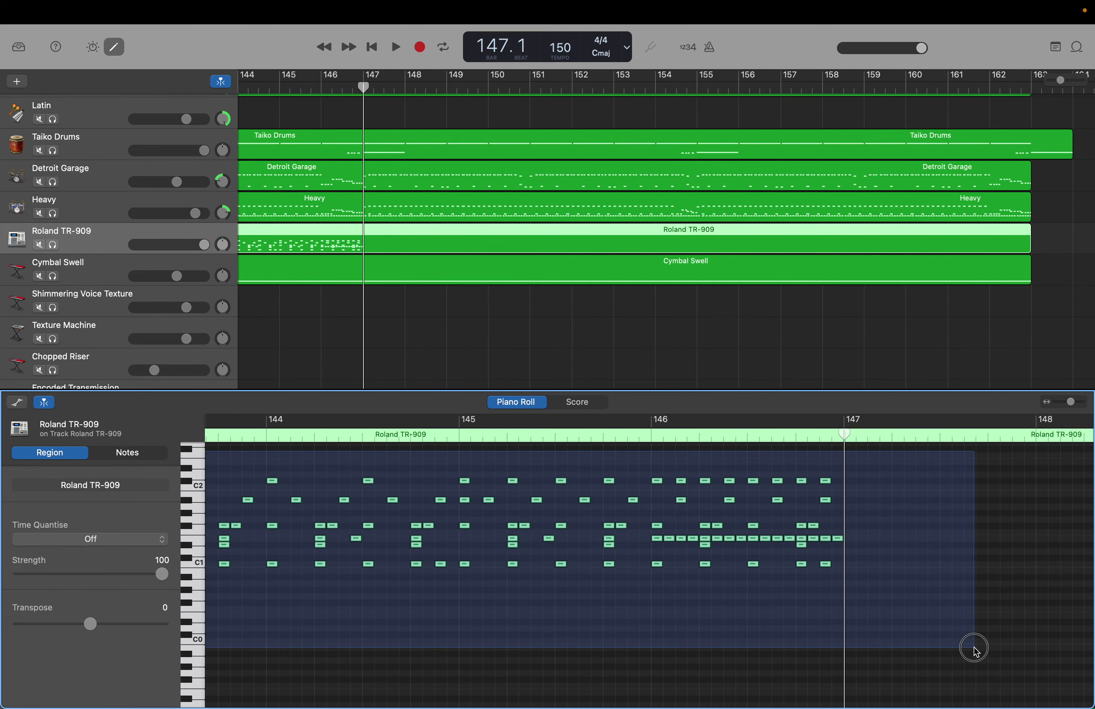
drag(975, 650, 975, 652)
key(shift+period)
key(shift+period)
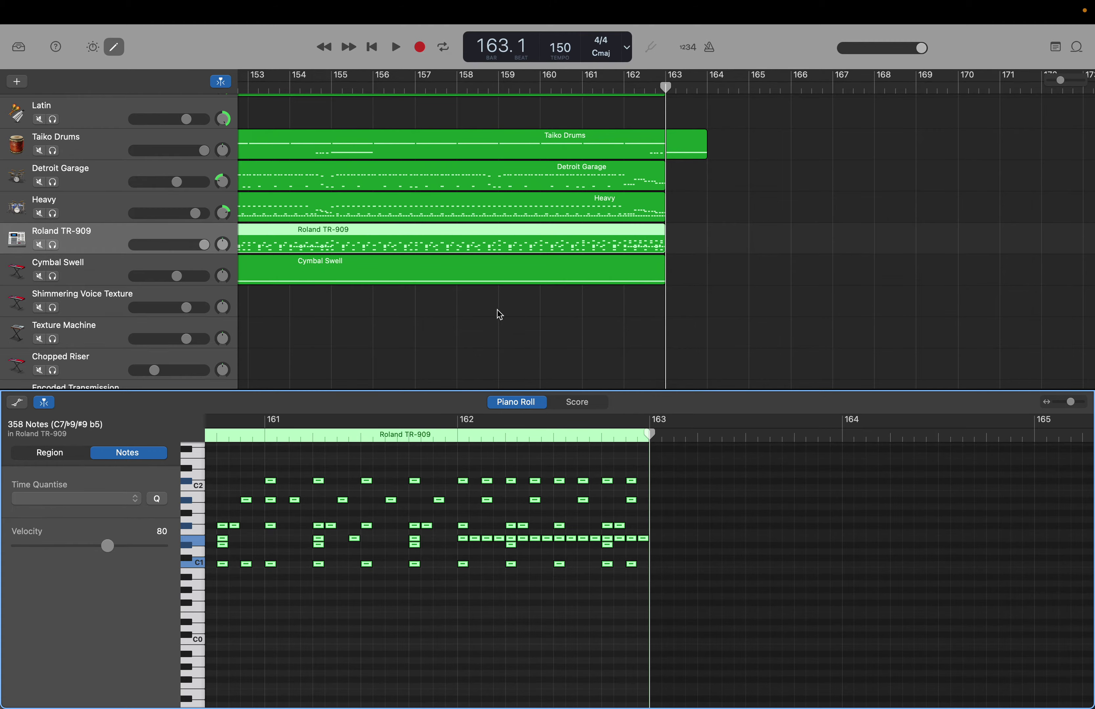
scroll(499, 315, down, 5)
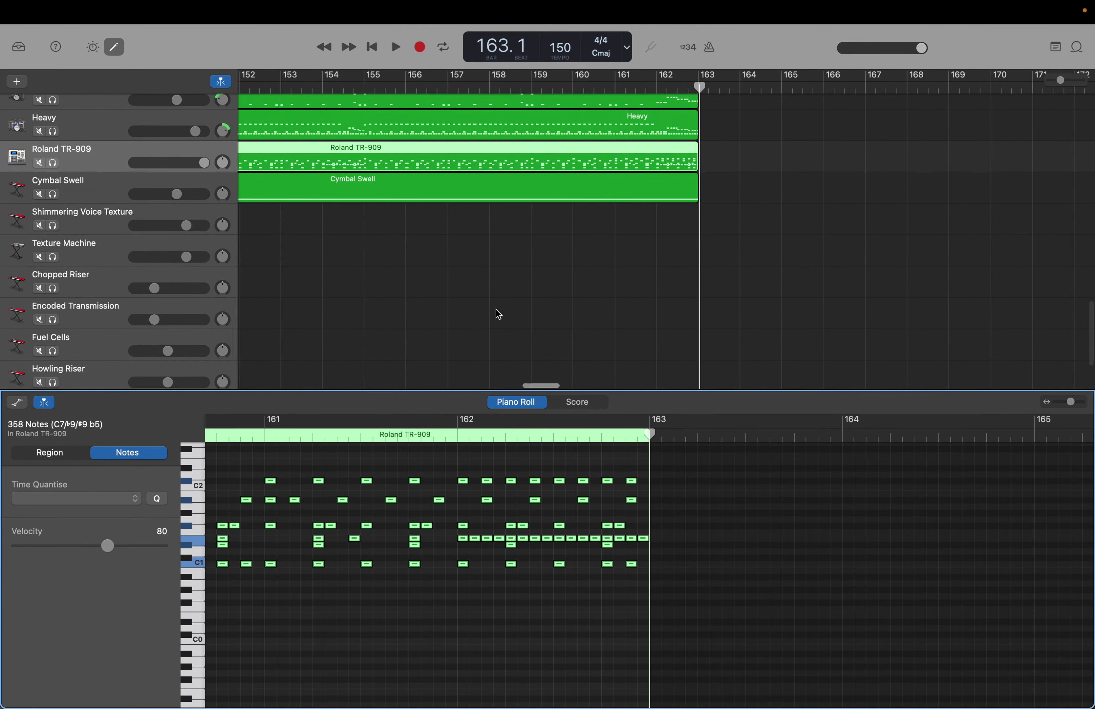
scroll(498, 314, left, 10)
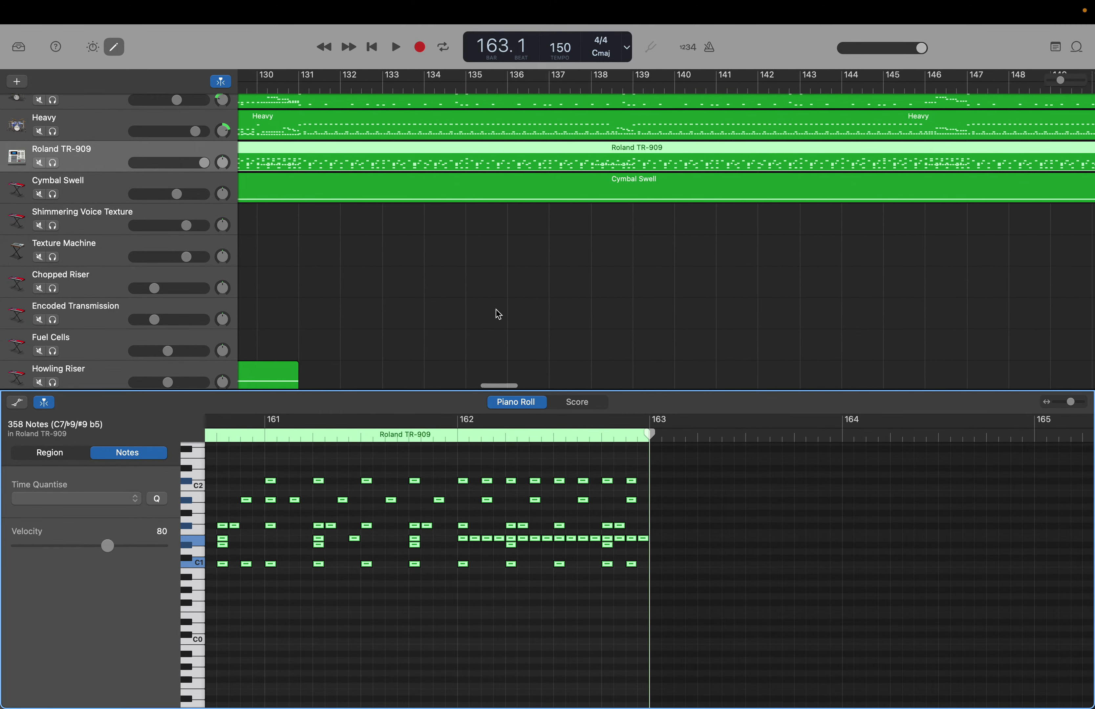
scroll(499, 314, up, 10)
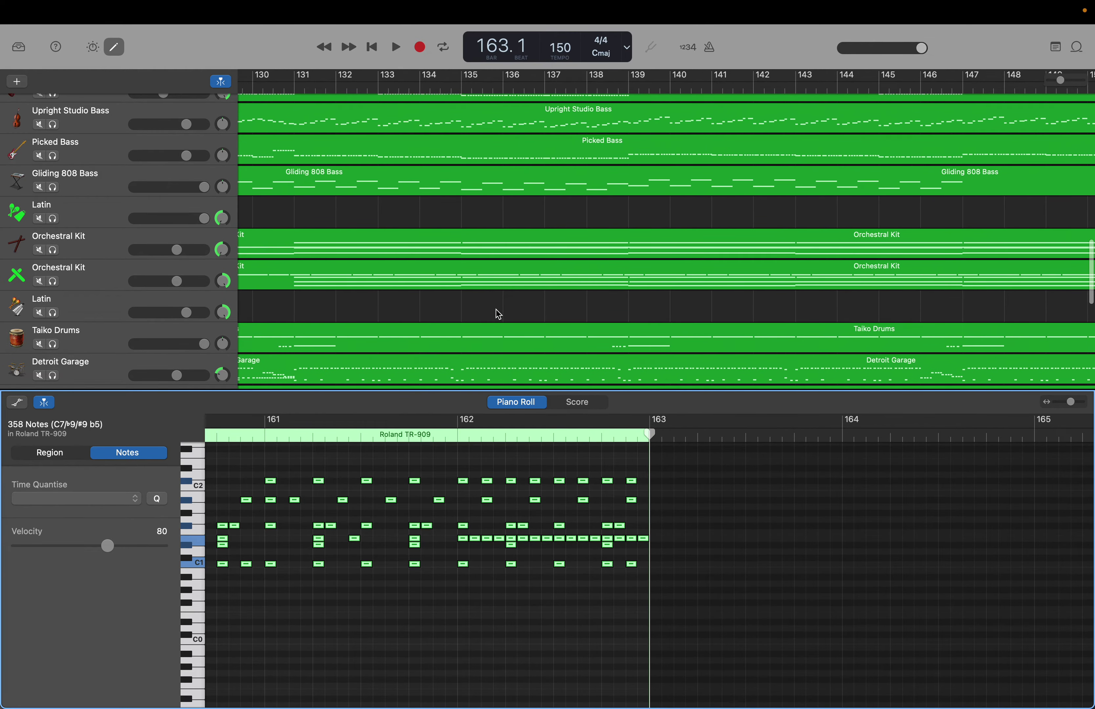
scroll(499, 314, right, 6)
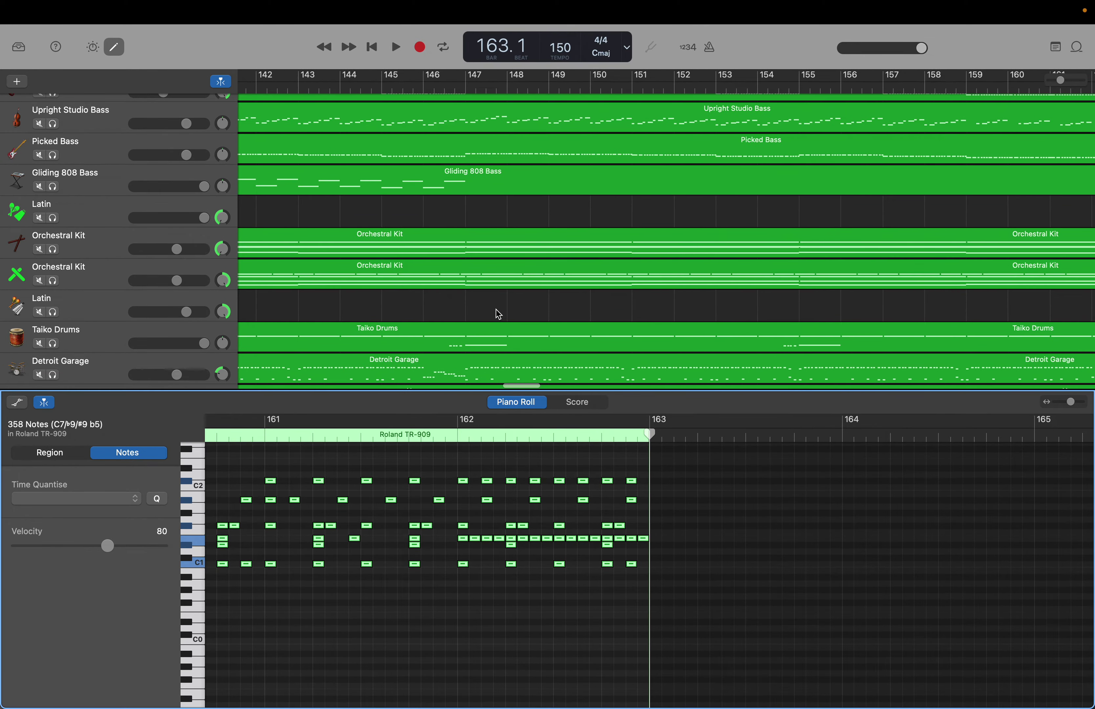
scroll(499, 315, right, 1)
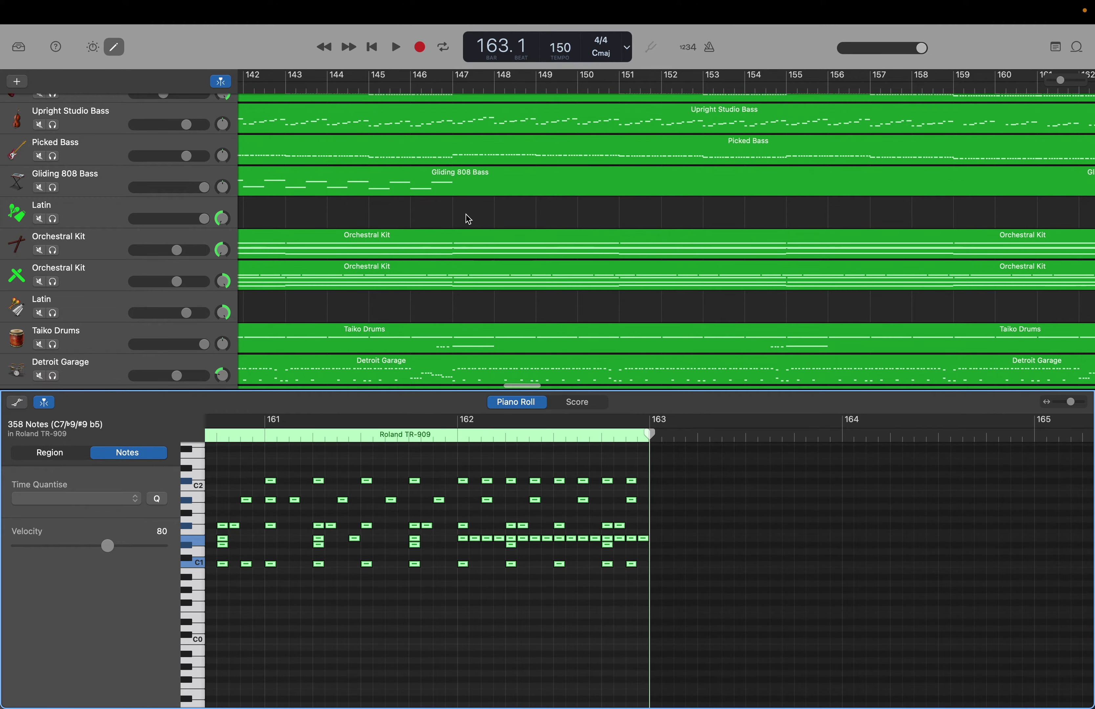
Copy the Gliding 808 Bass notes from bars 139 to 146 and paste them at bar 147.
scroll(466, 215, right, 2)
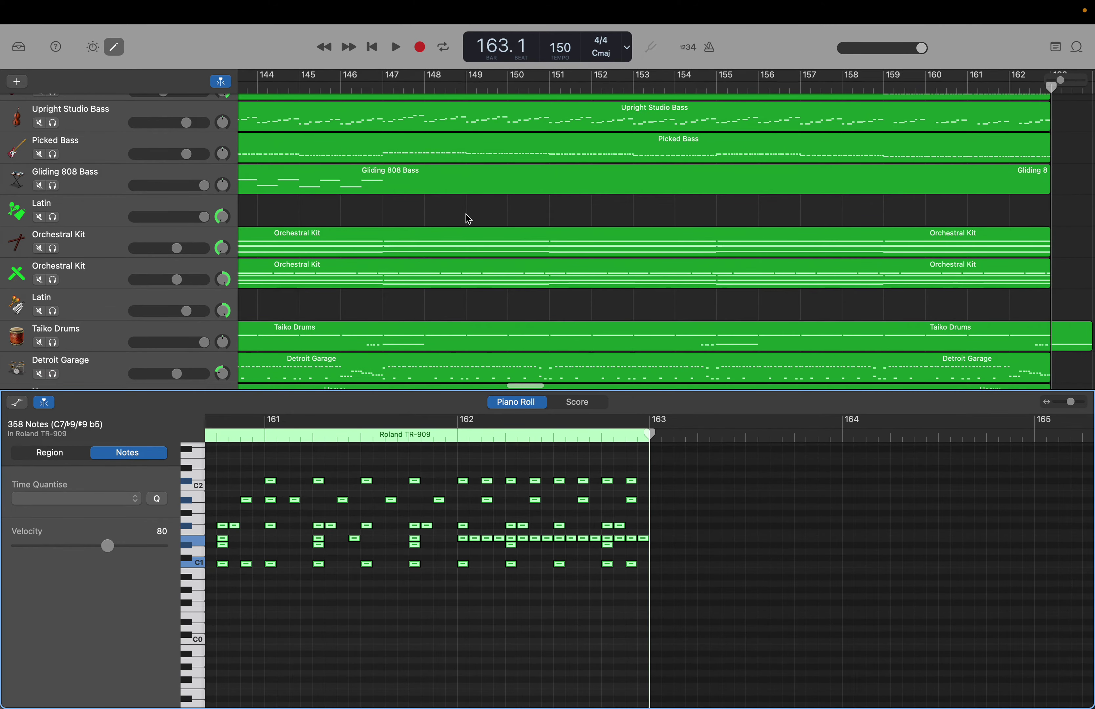
scroll(465, 215, left, 2)
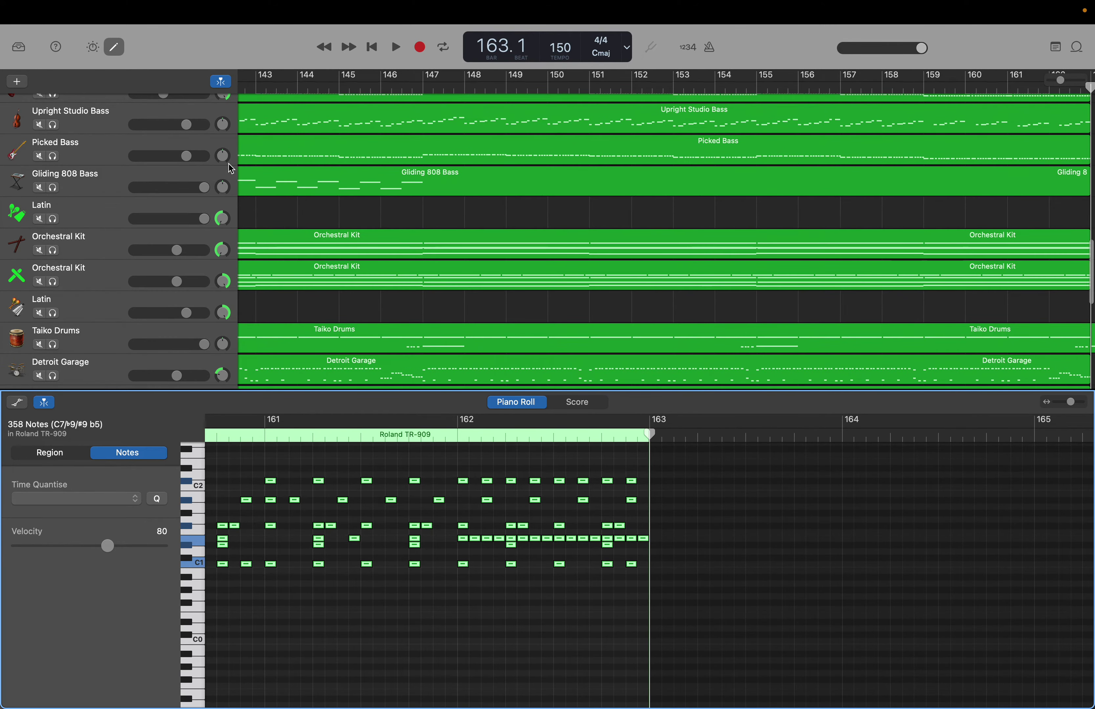
click(391, 181)
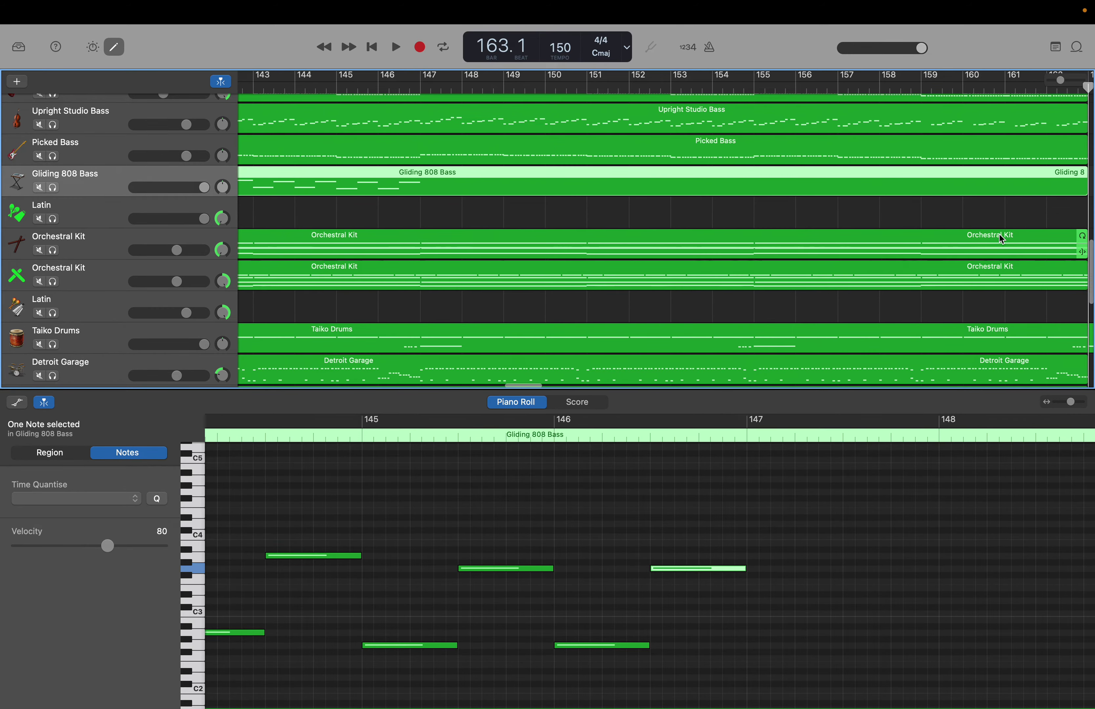
scroll(917, 137, right, 6)
drag(819, 84, 388, 62)
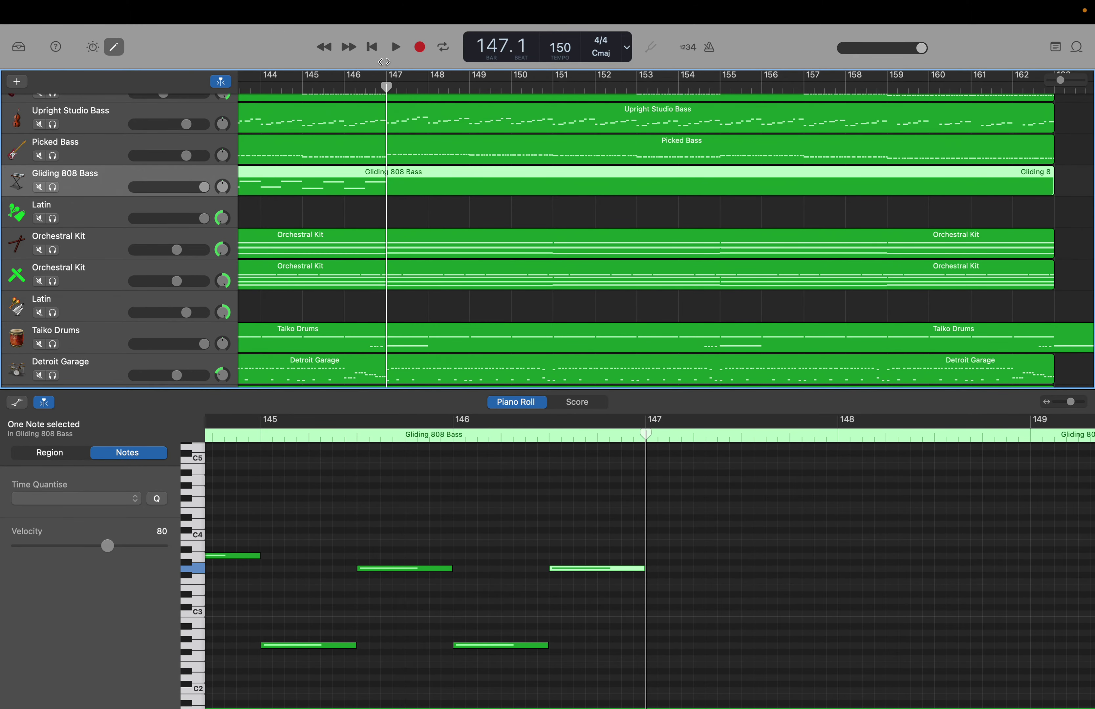
scroll(354, 131, left, 5)
scroll(356, 136, left, 10)
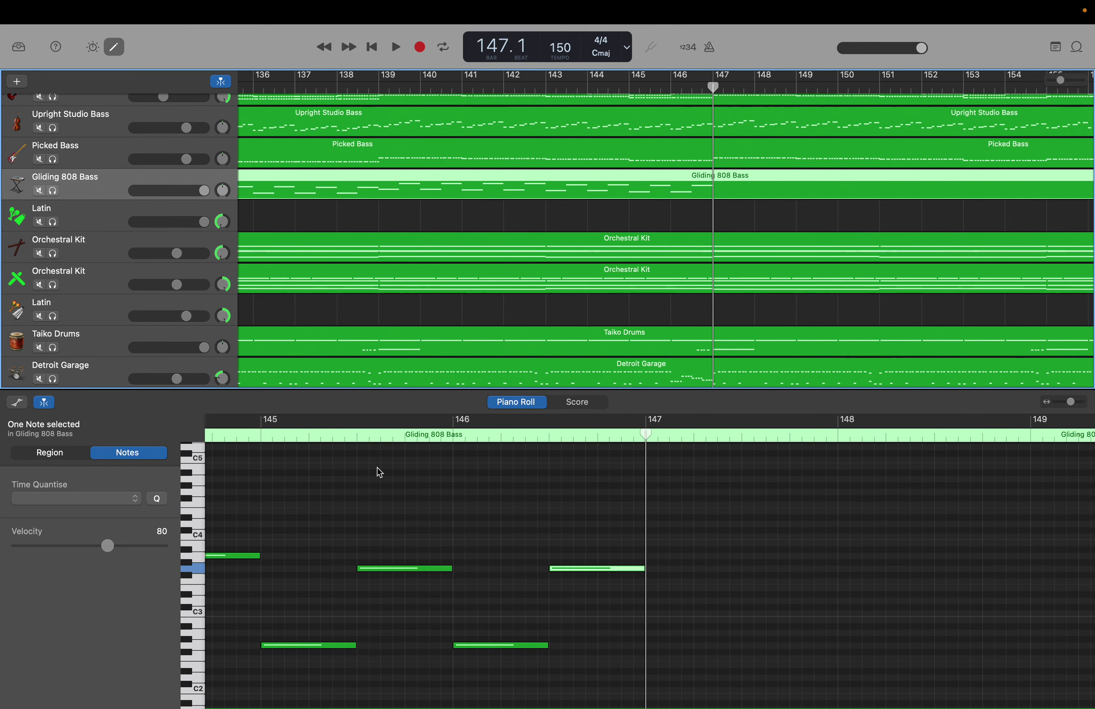
scroll(379, 472, left, 10)
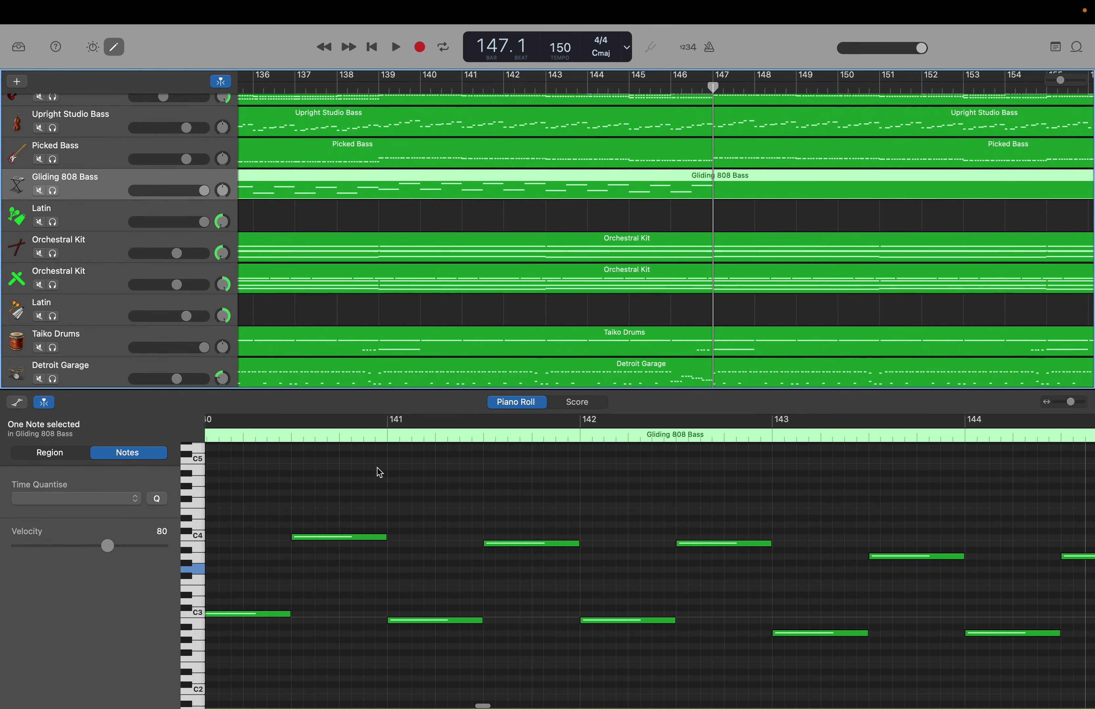
scroll(379, 473, left, 6)
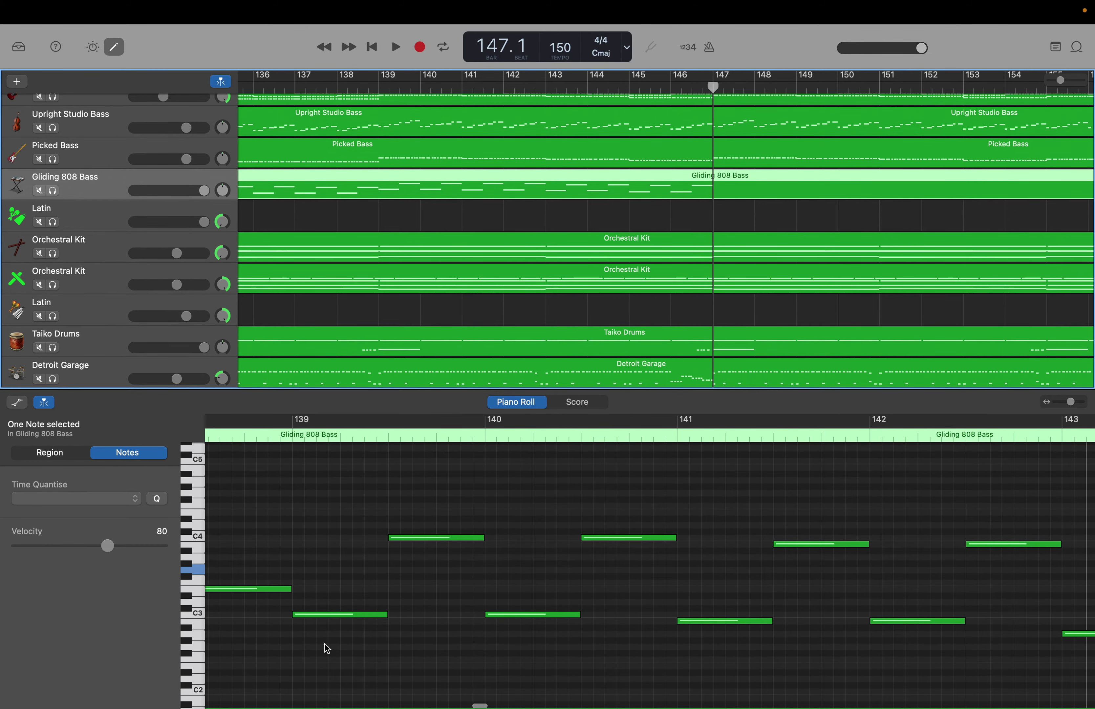
drag(326, 474, 998, 654)
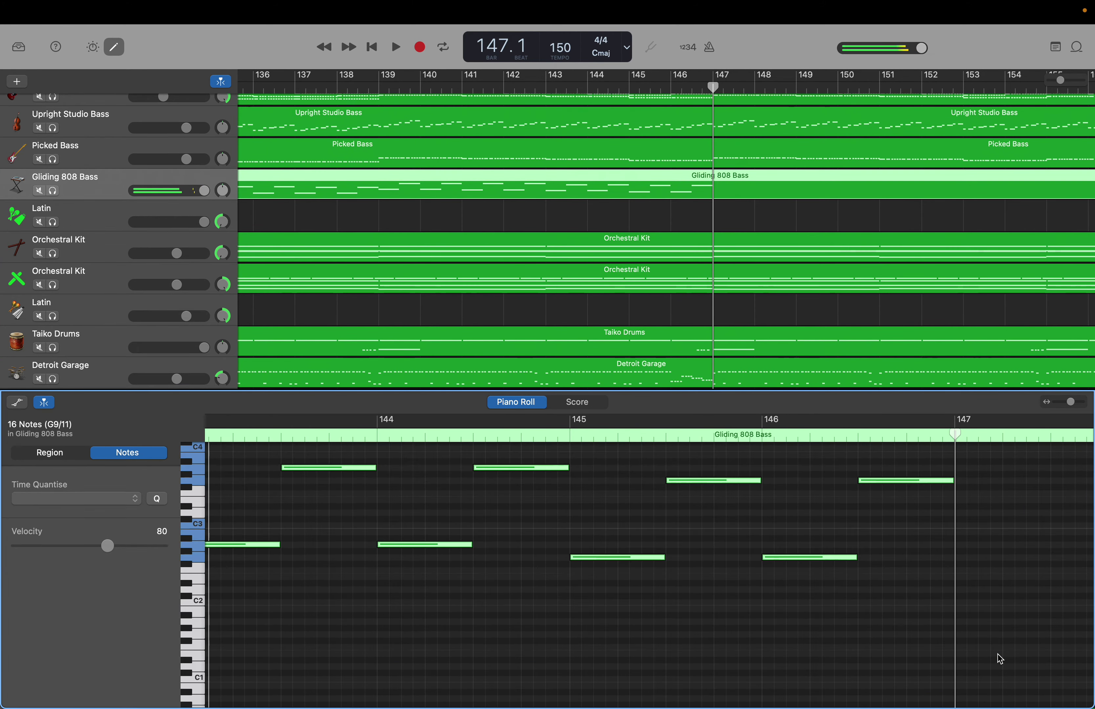
key(super+c)
key(super+v)
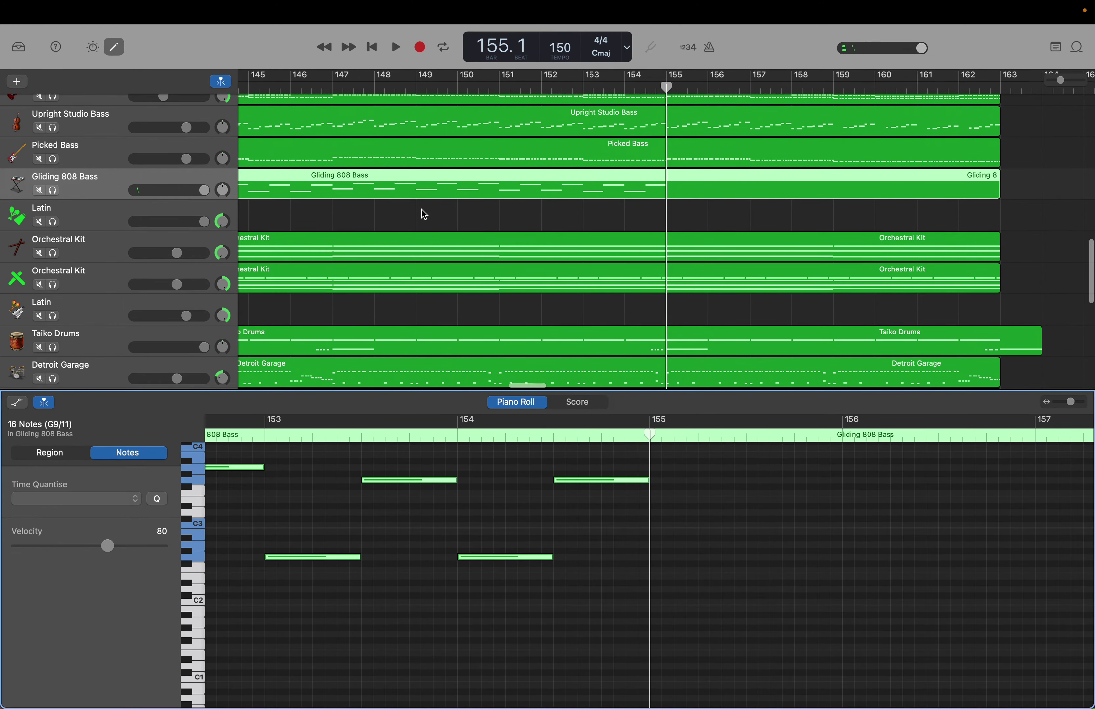
Copy the Gliding 808 Bass notes from bars 131 to 138 and paste them at bar 155.
scroll(421, 213, left, 15)
scroll(423, 214, left, 5)
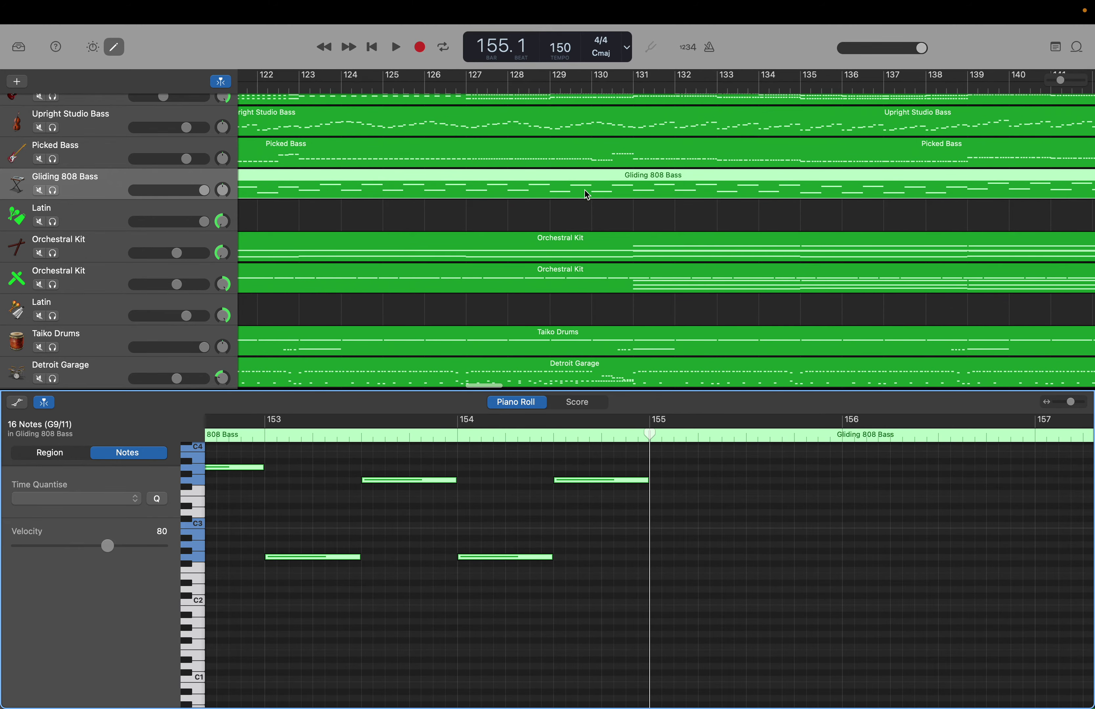
scroll(485, 574, left, 15)
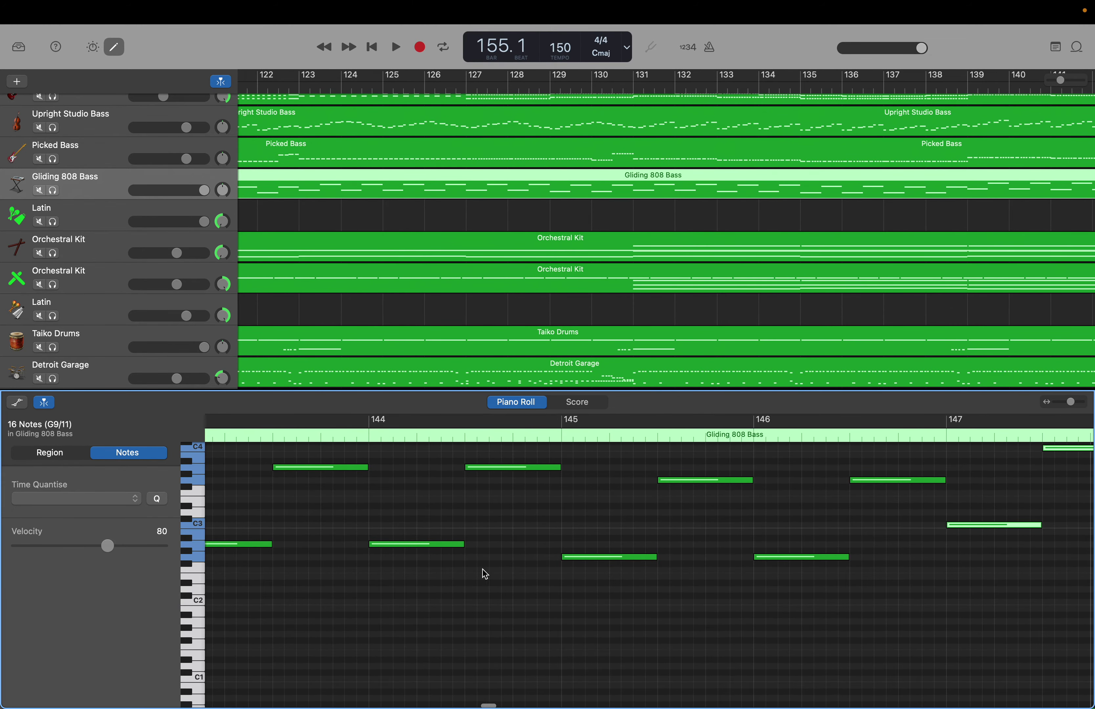
scroll(485, 574, left, 8)
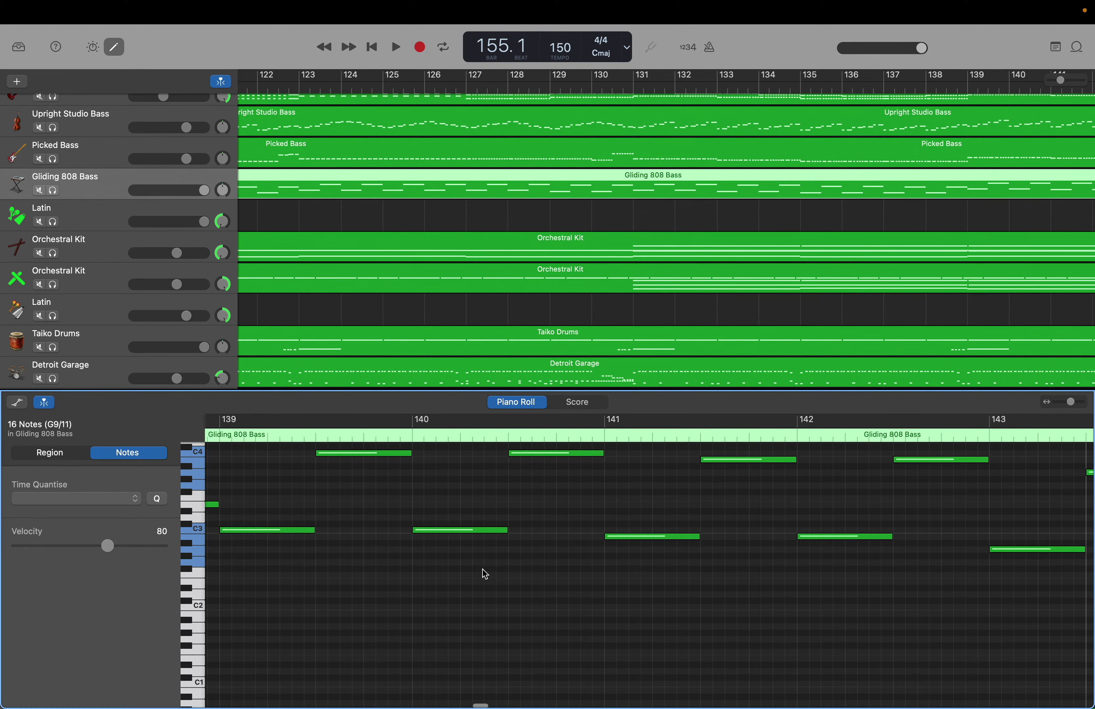
scroll(485, 572, up, 1)
scroll(484, 572, left, 1)
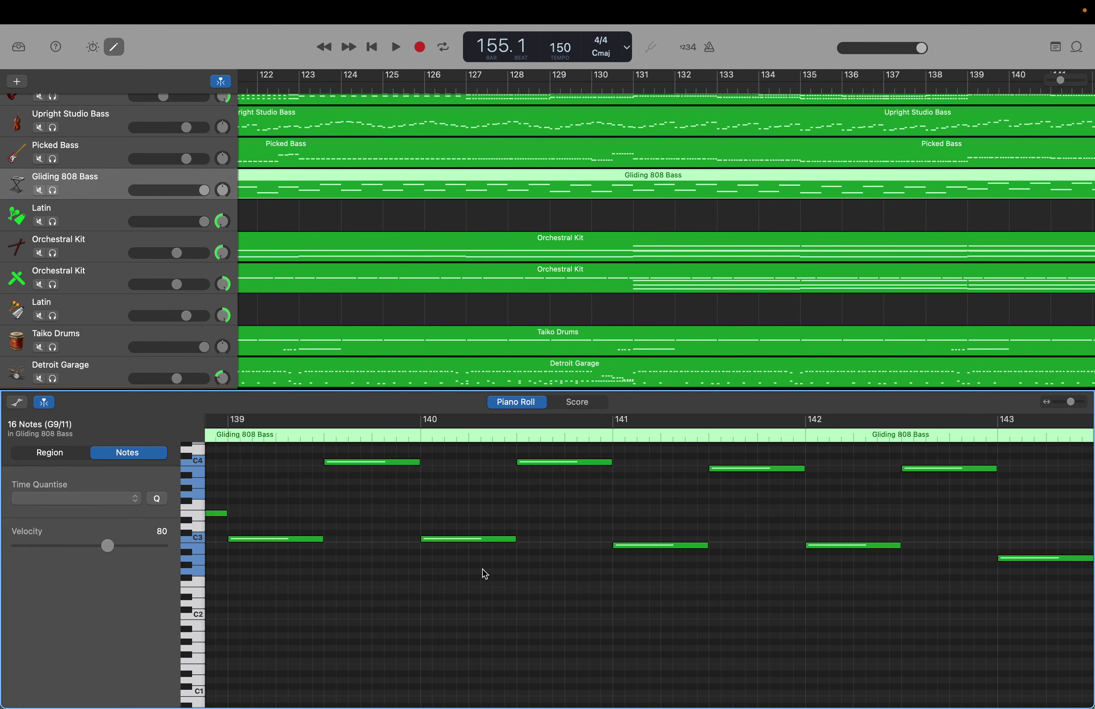
scroll(485, 573, left, 10)
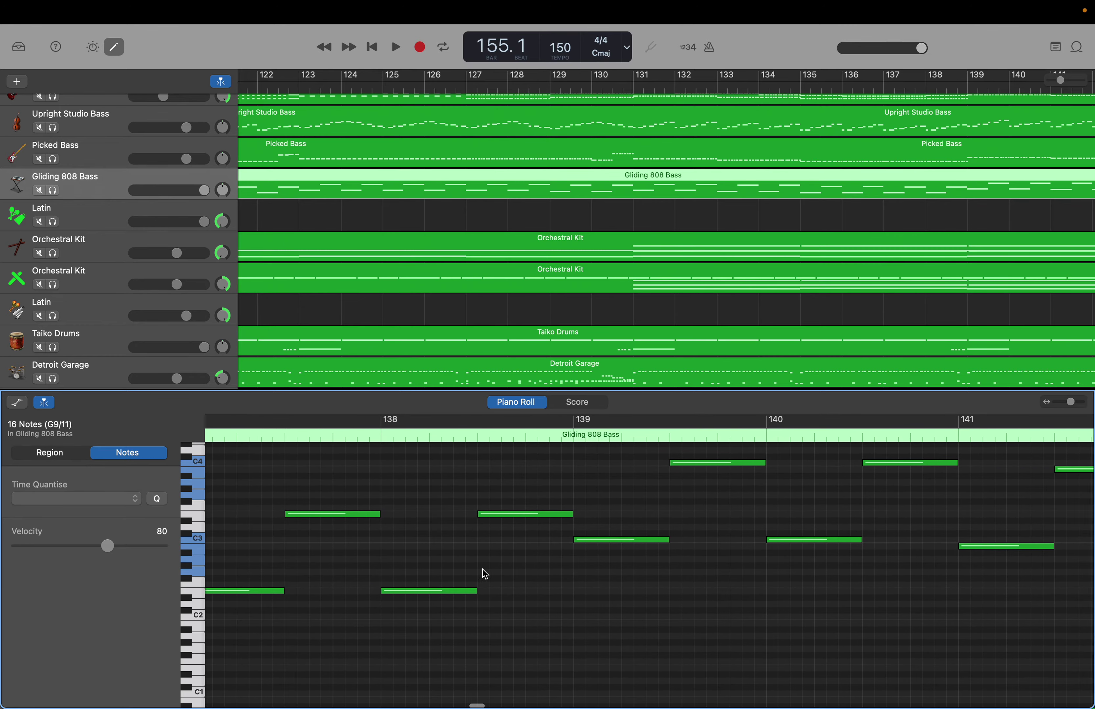
scroll(485, 573, left, 8)
scroll(485, 573, up, 1)
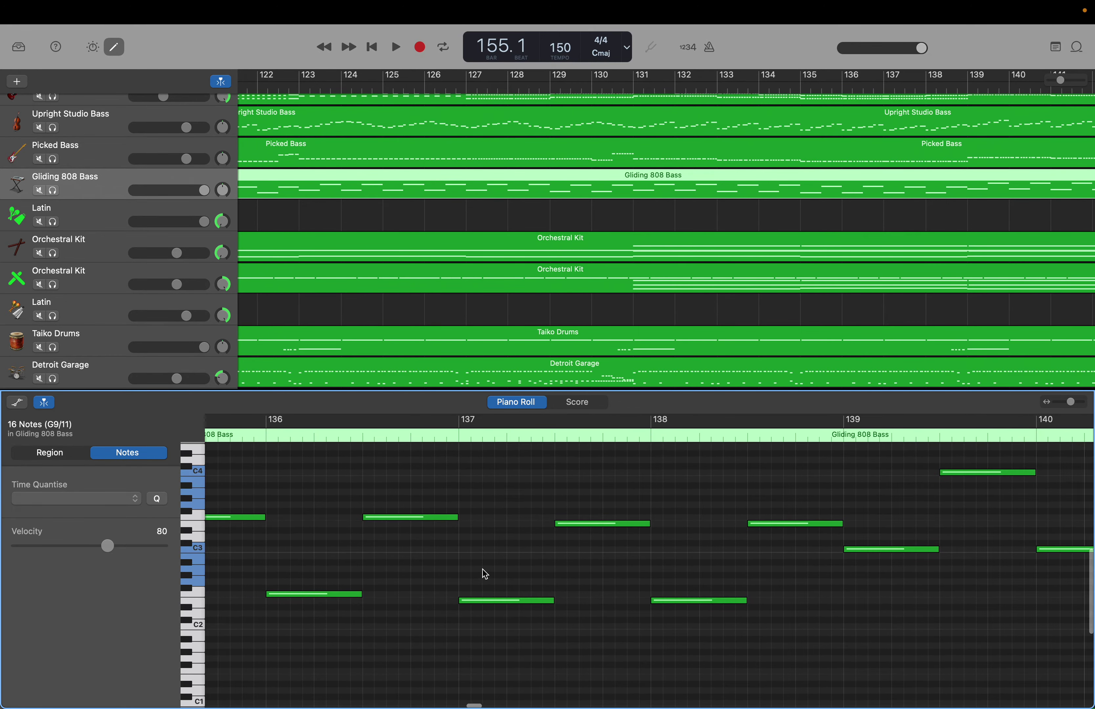
scroll(485, 573, left, 8)
scroll(484, 573, left, 1)
scroll(485, 573, up, 1)
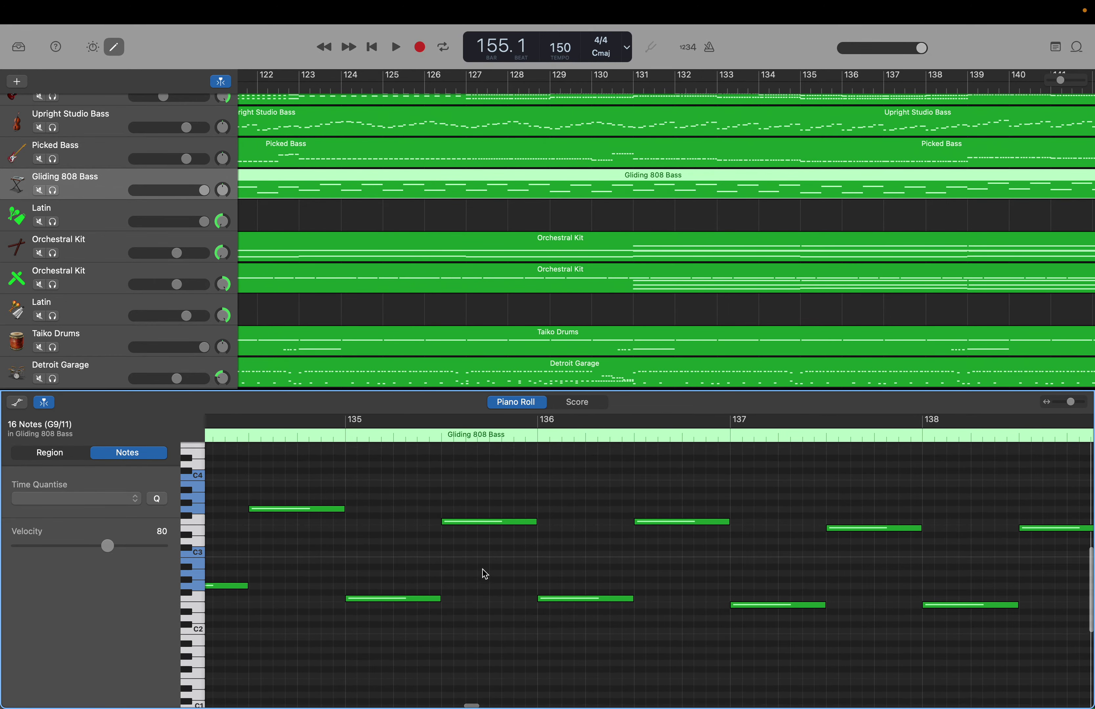
scroll(485, 573, left, 15)
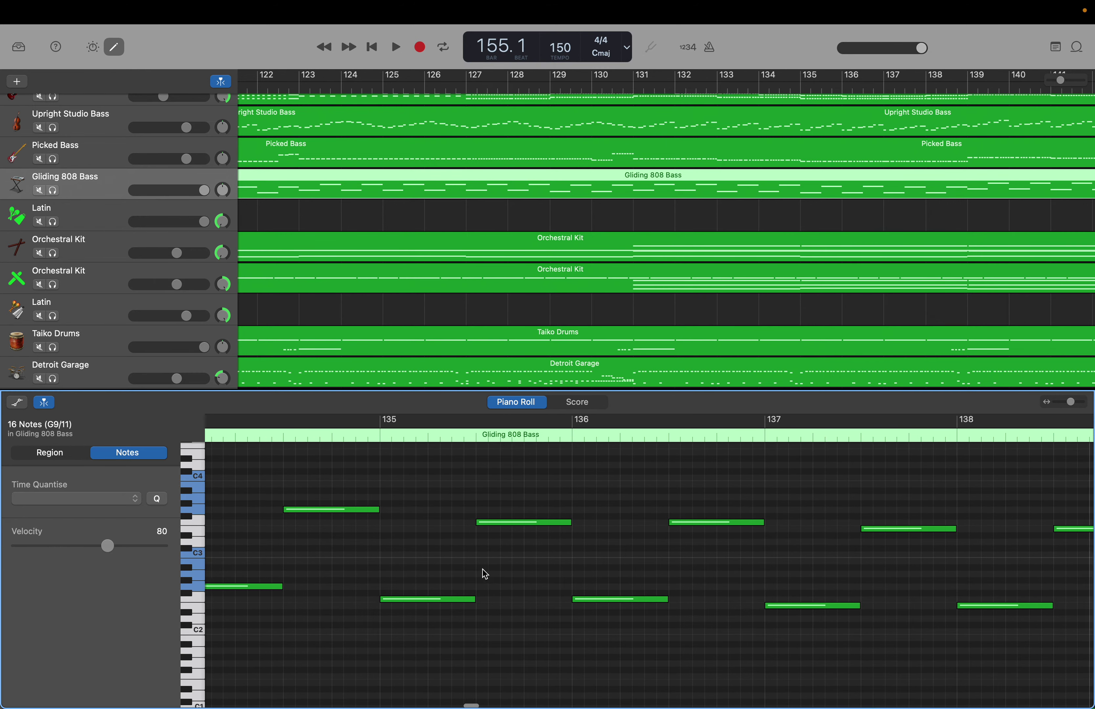
scroll(485, 573, left, 6)
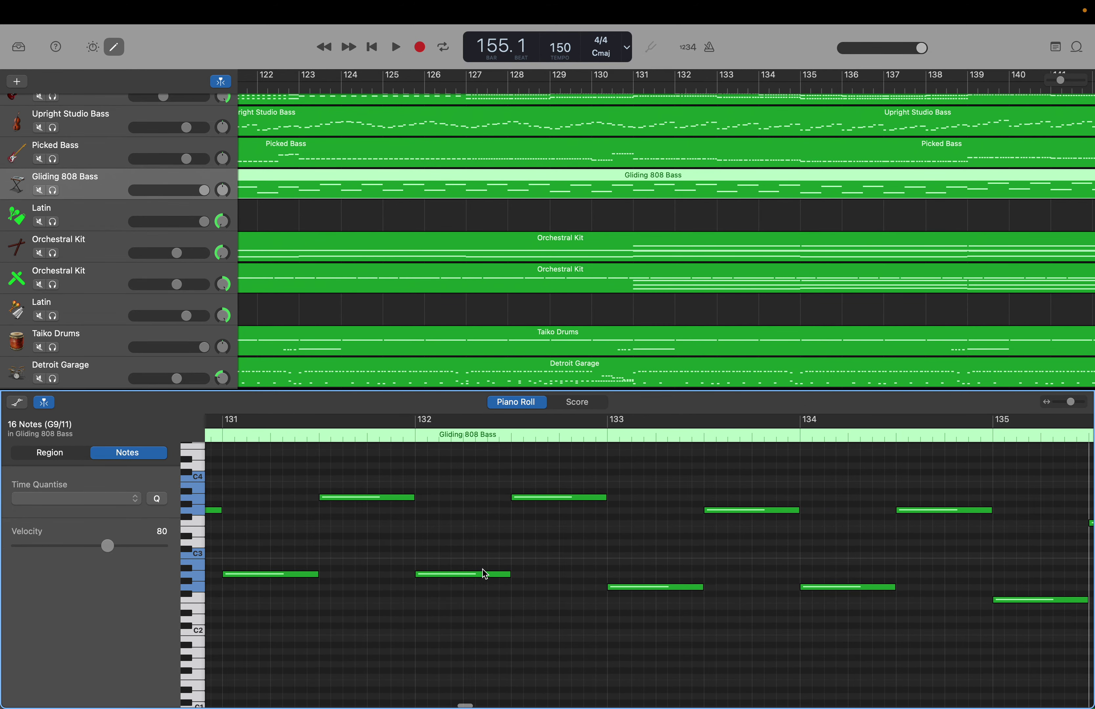
drag(410, 635, 836, 510)
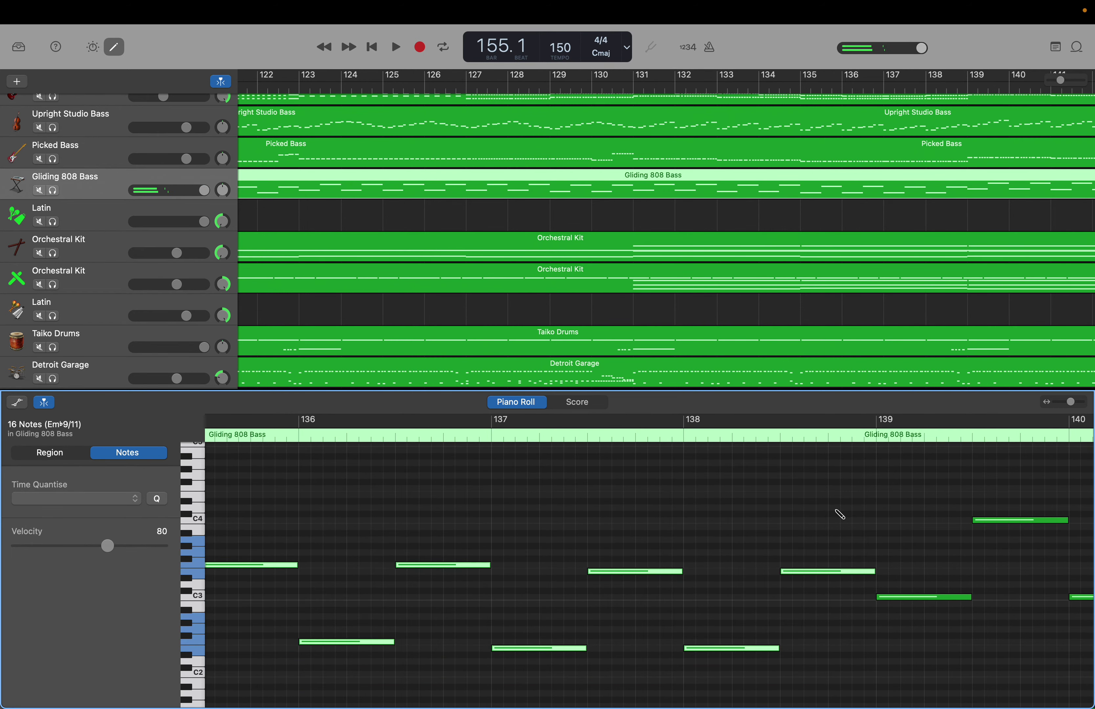
key(End)
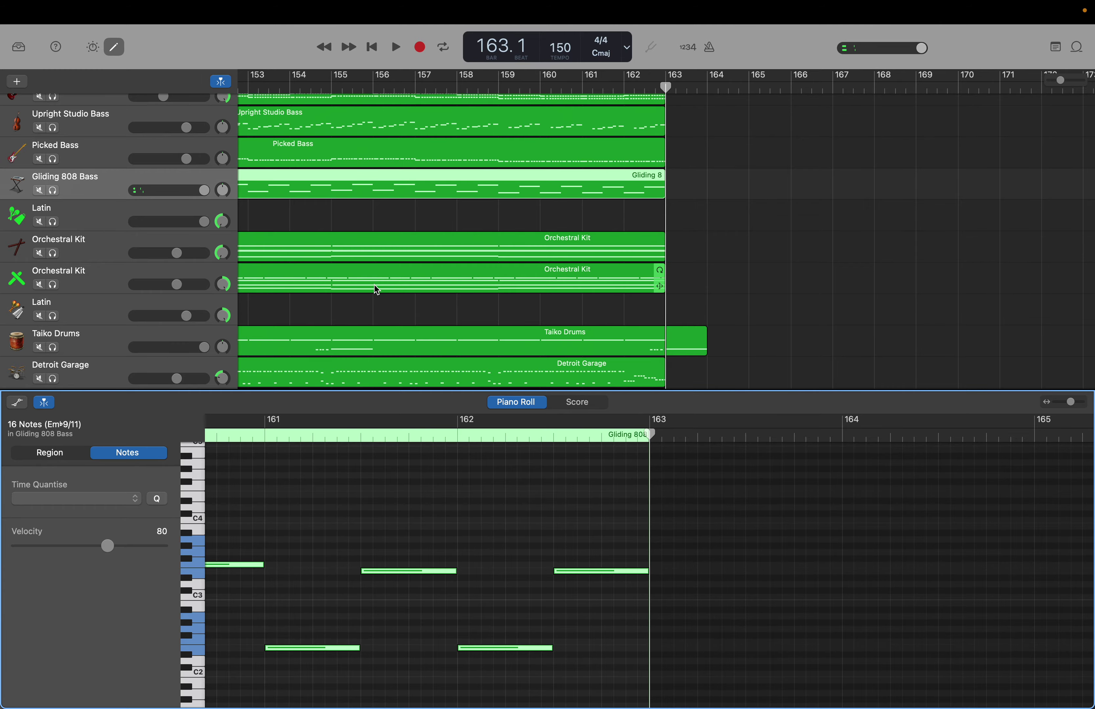
Delete the Taiko Drums' long C1 note at bar 163 and shorten the region to end at bar 163.
scroll(366, 290, down, 2)
scroll(366, 287, down, 6)
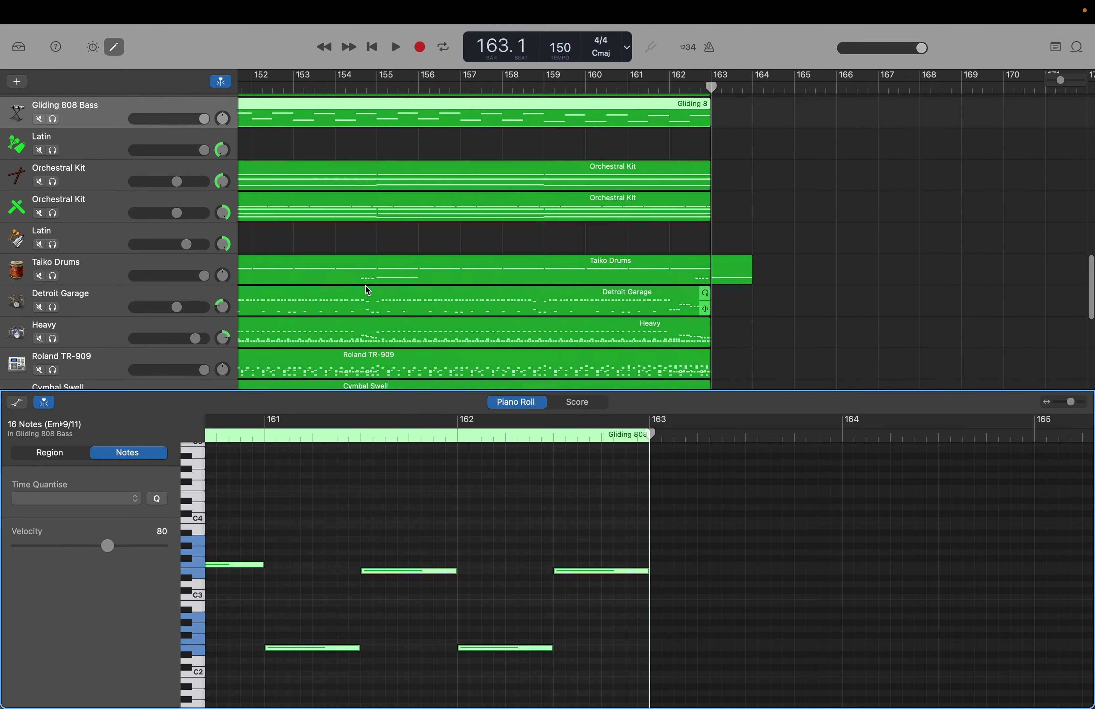
scroll(366, 289, down, 2)
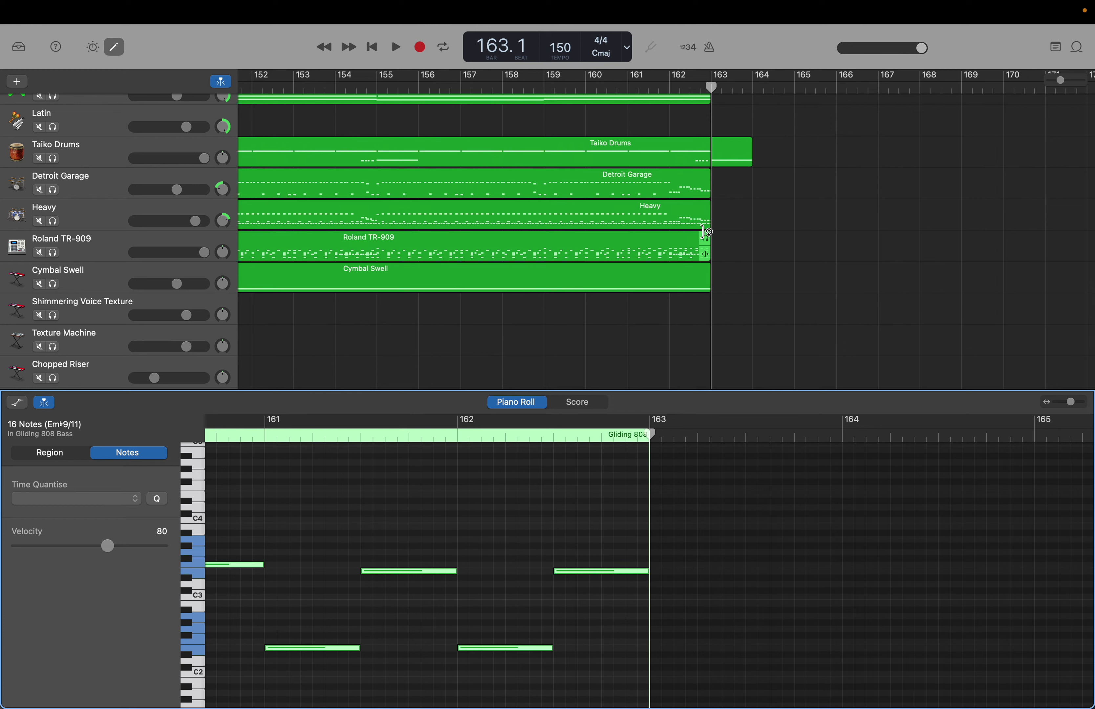
click(729, 156)
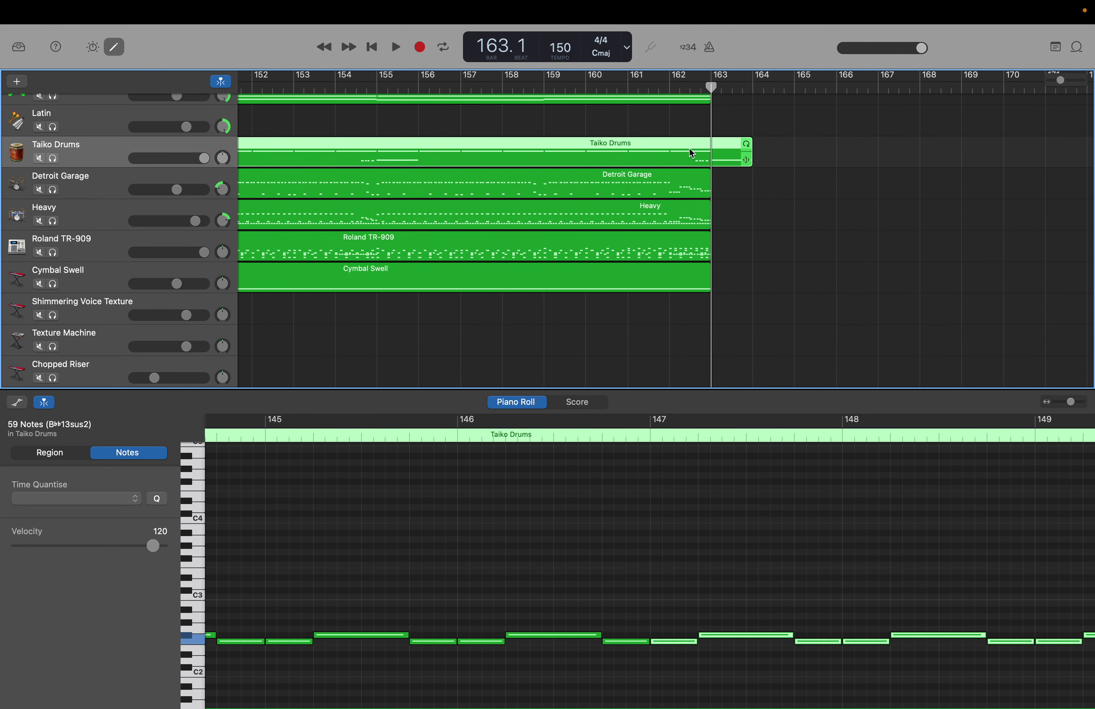
scroll(963, 583, right, 5)
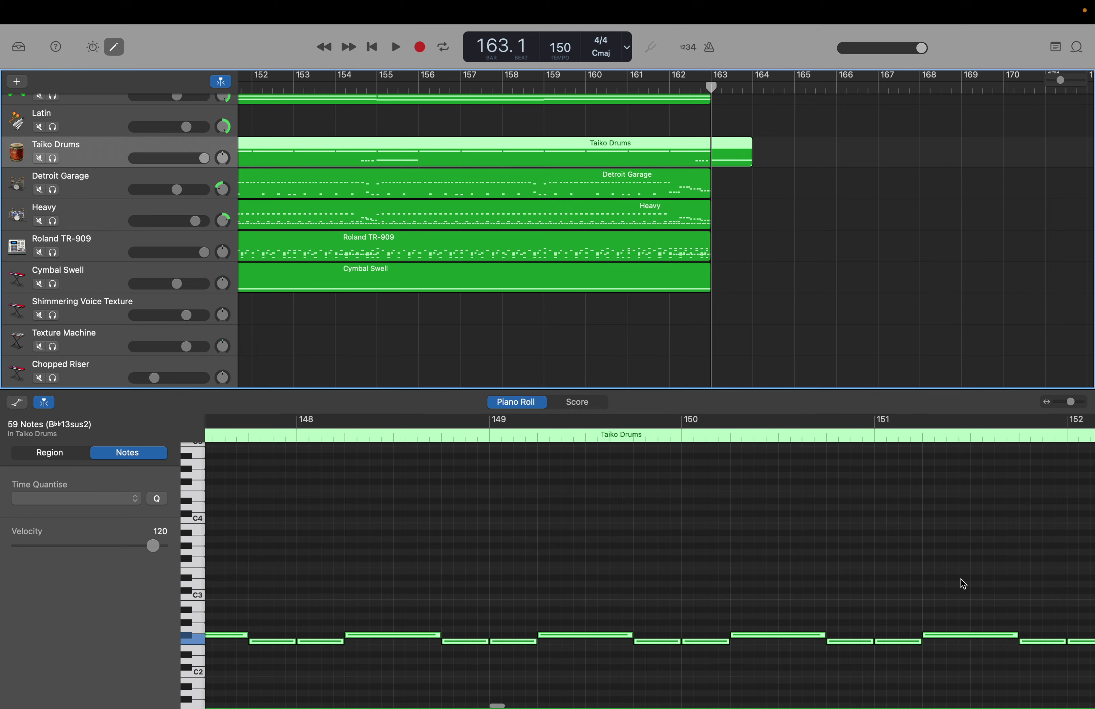
scroll(963, 584, right, 3)
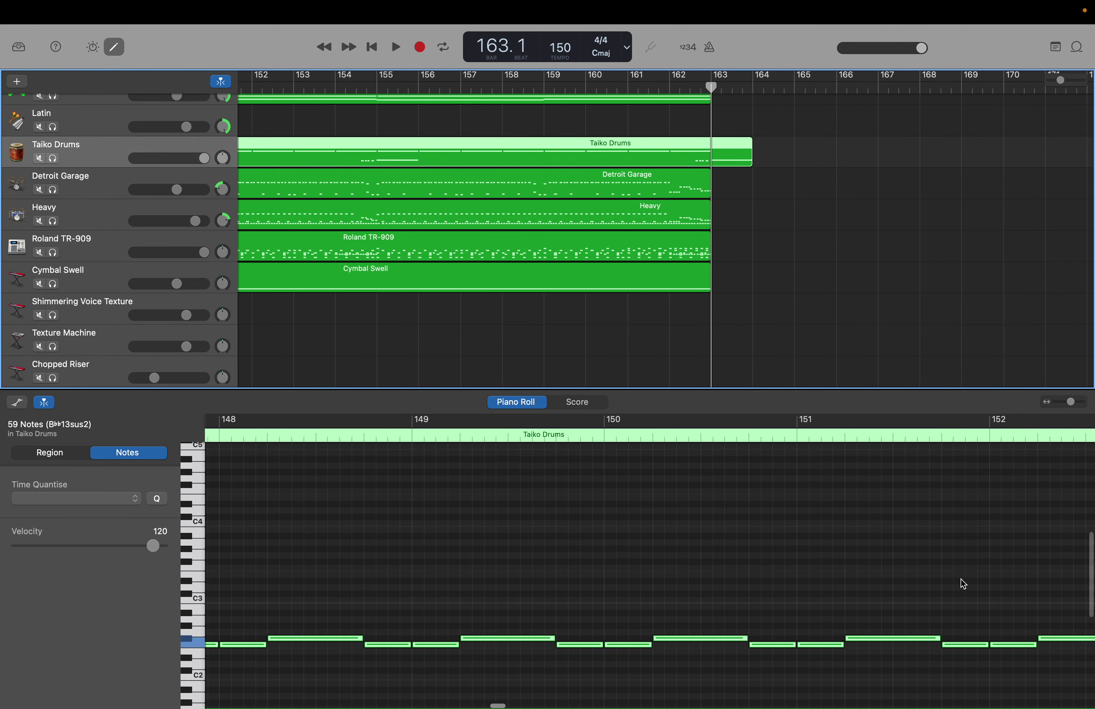
scroll(963, 583, right, 10)
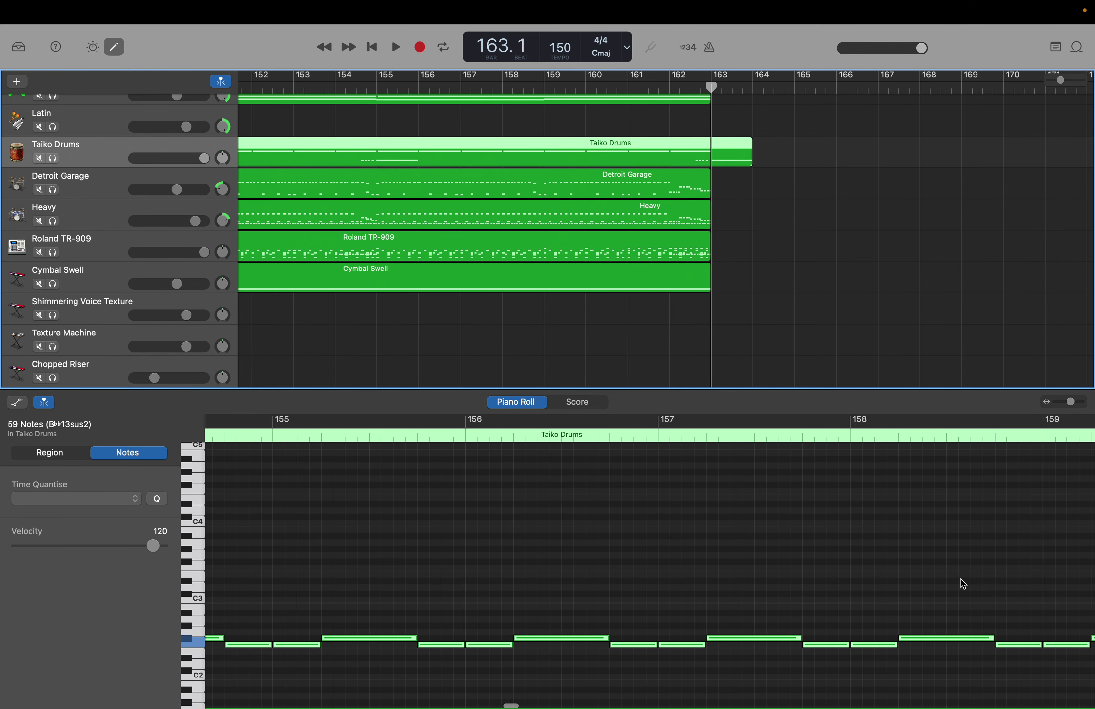
scroll(963, 583, right, 5)
scroll(963, 583, up, 1)
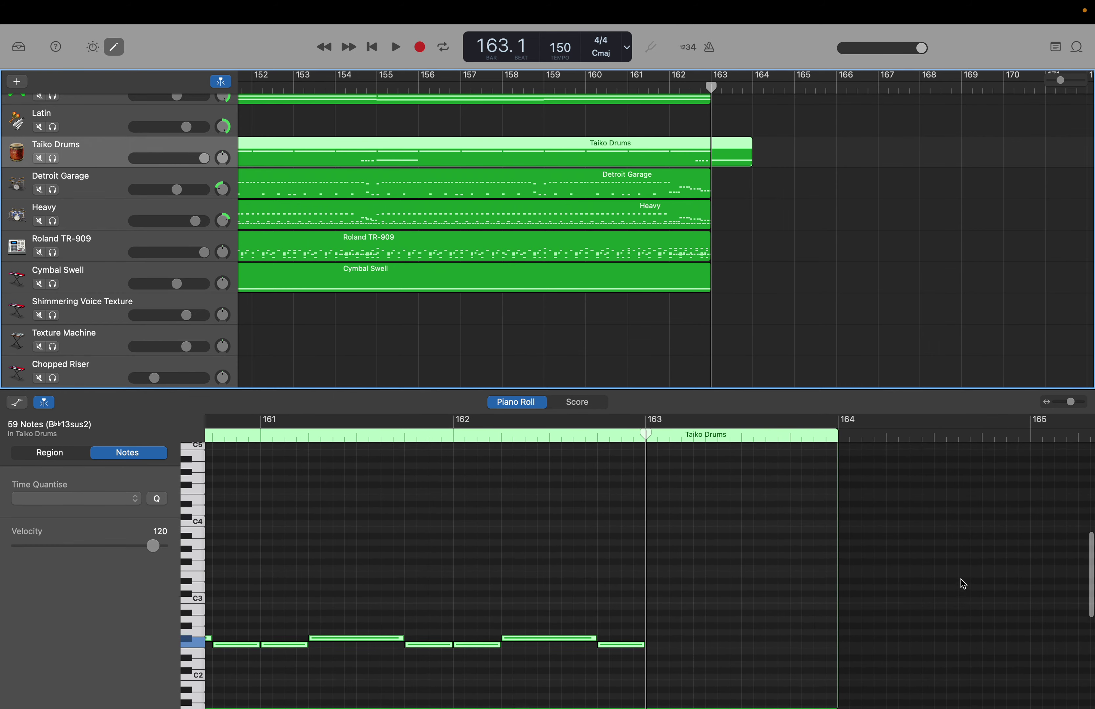
scroll(963, 584, down, 8)
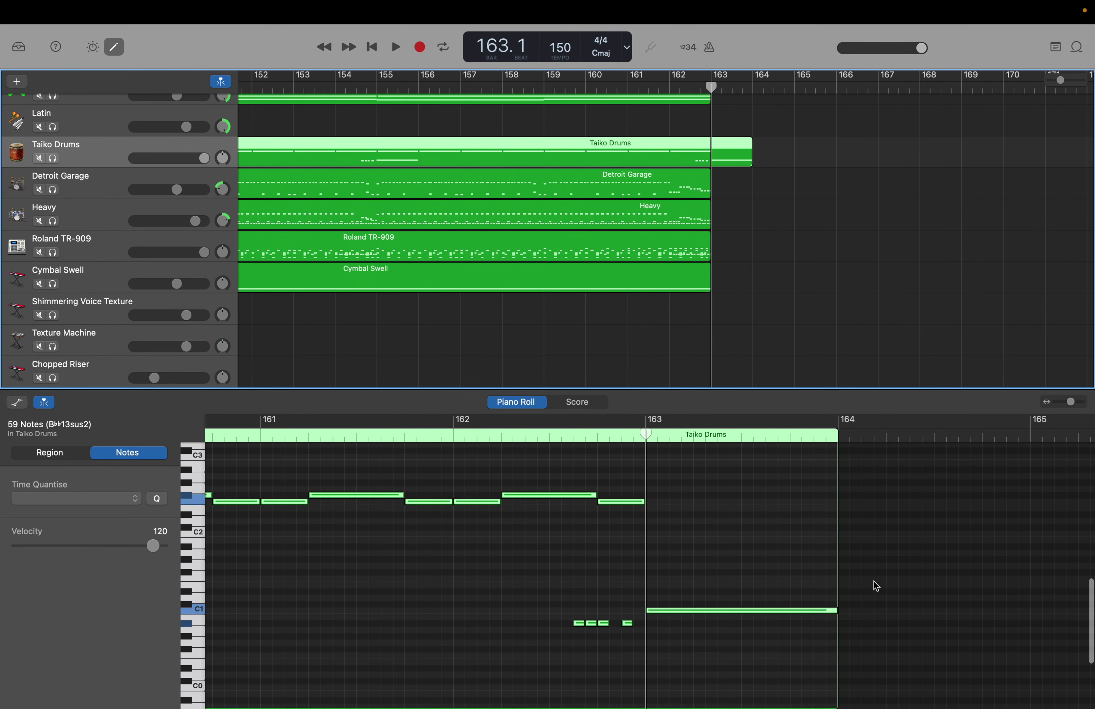
click(778, 610)
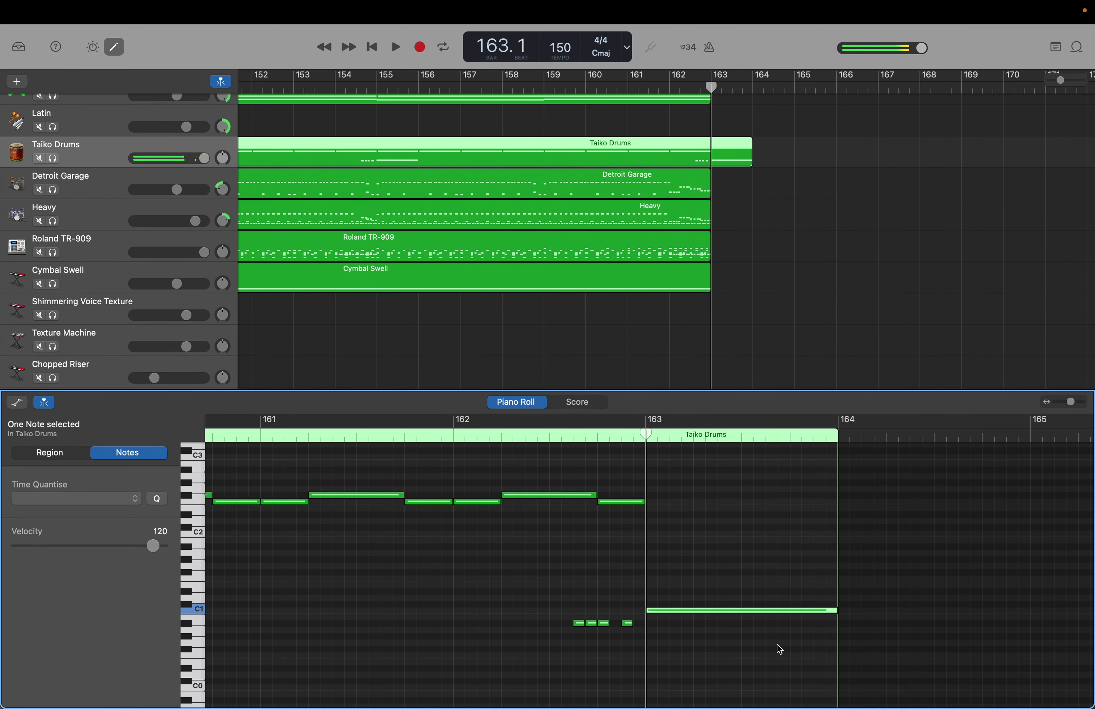
key(Delete)
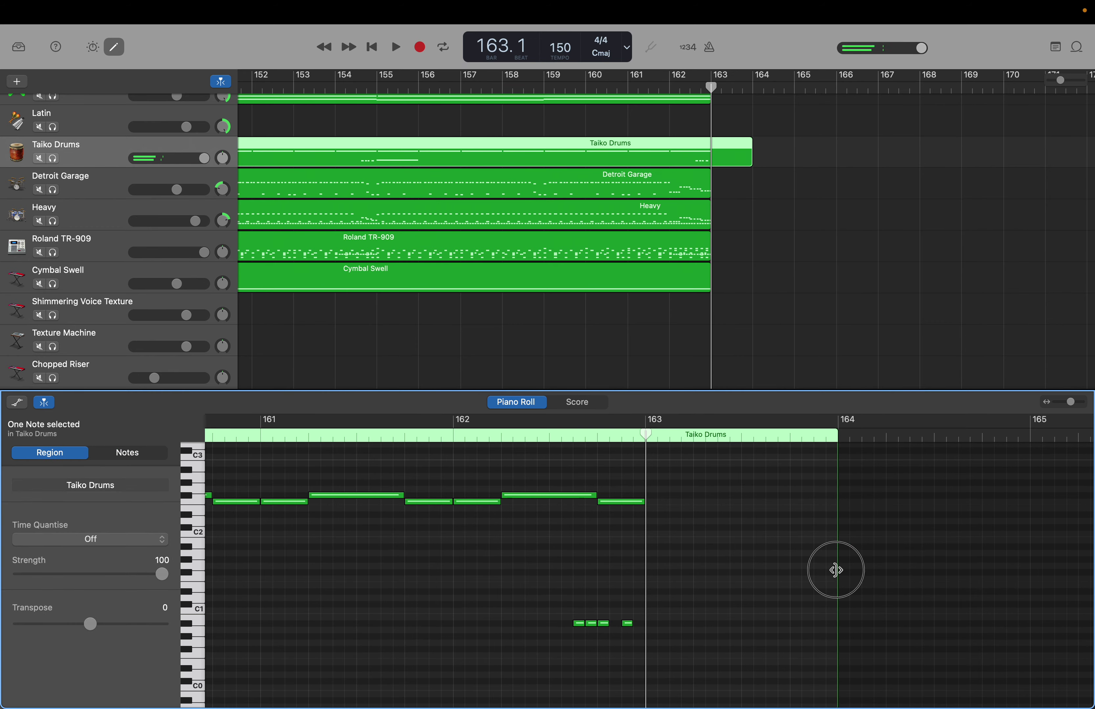
drag(836, 570, 646, 572)
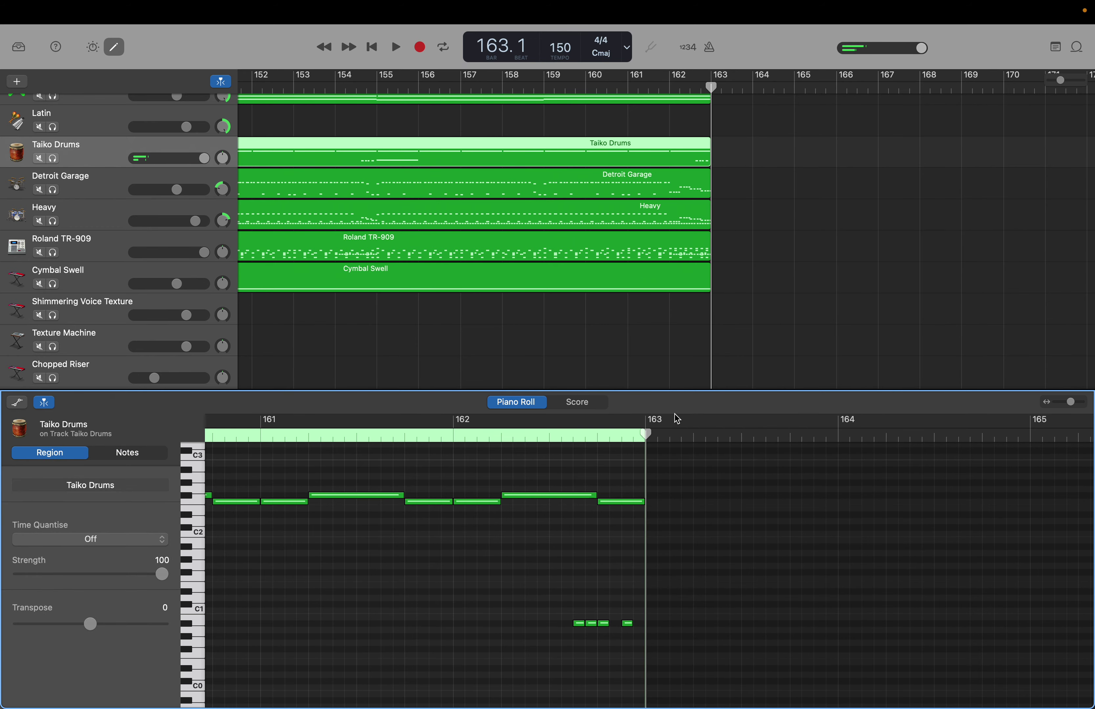
Delete the Harp's long high note in bar 163 and shorten the Harp region to end at bar 163.
scroll(624, 228, up, 8)
scroll(625, 230, up, 8)
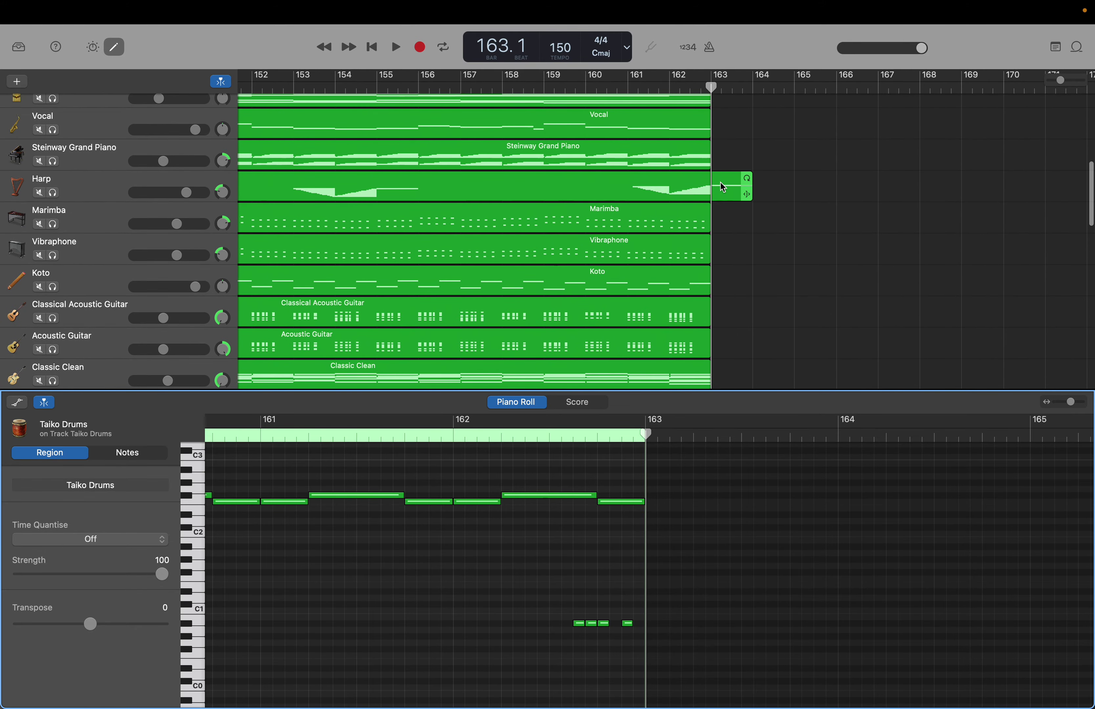
click(721, 186)
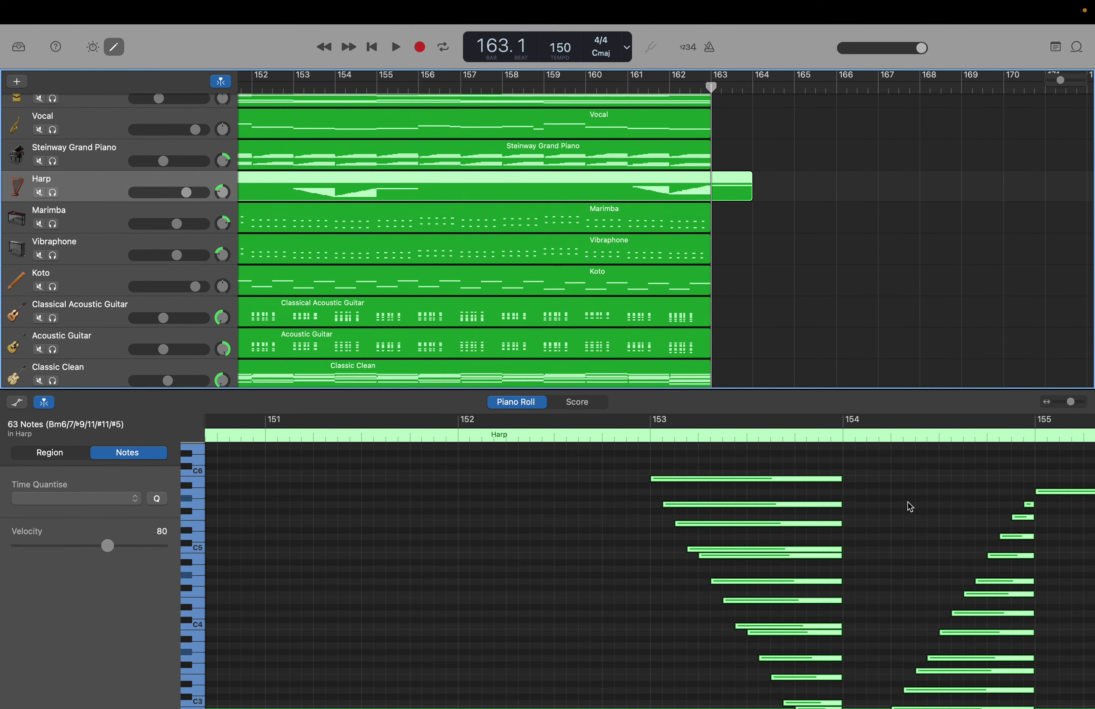
scroll(907, 502, right, 10)
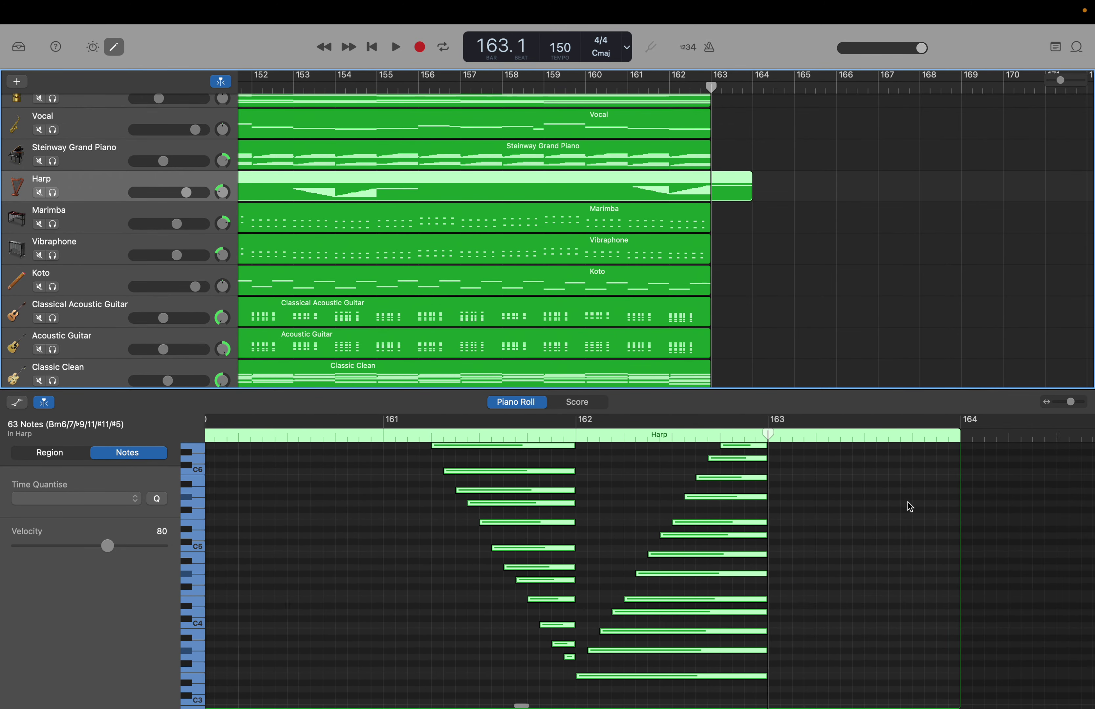
scroll(907, 503, right, 3)
scroll(907, 502, up, 5)
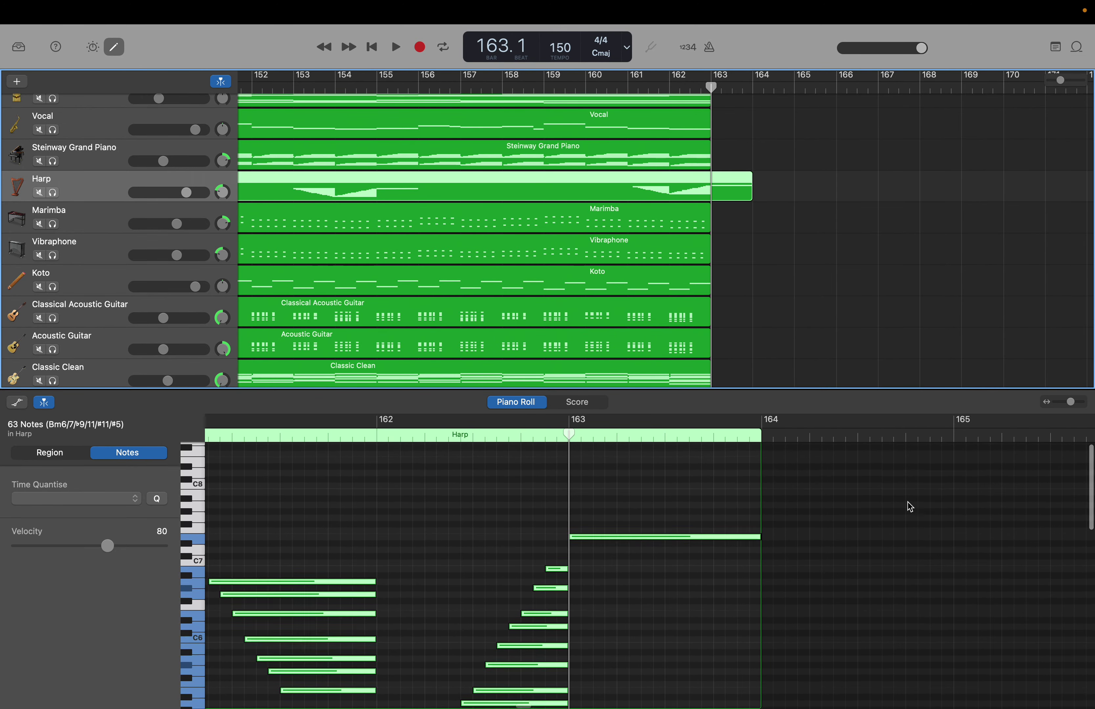
drag(682, 462, 704, 610)
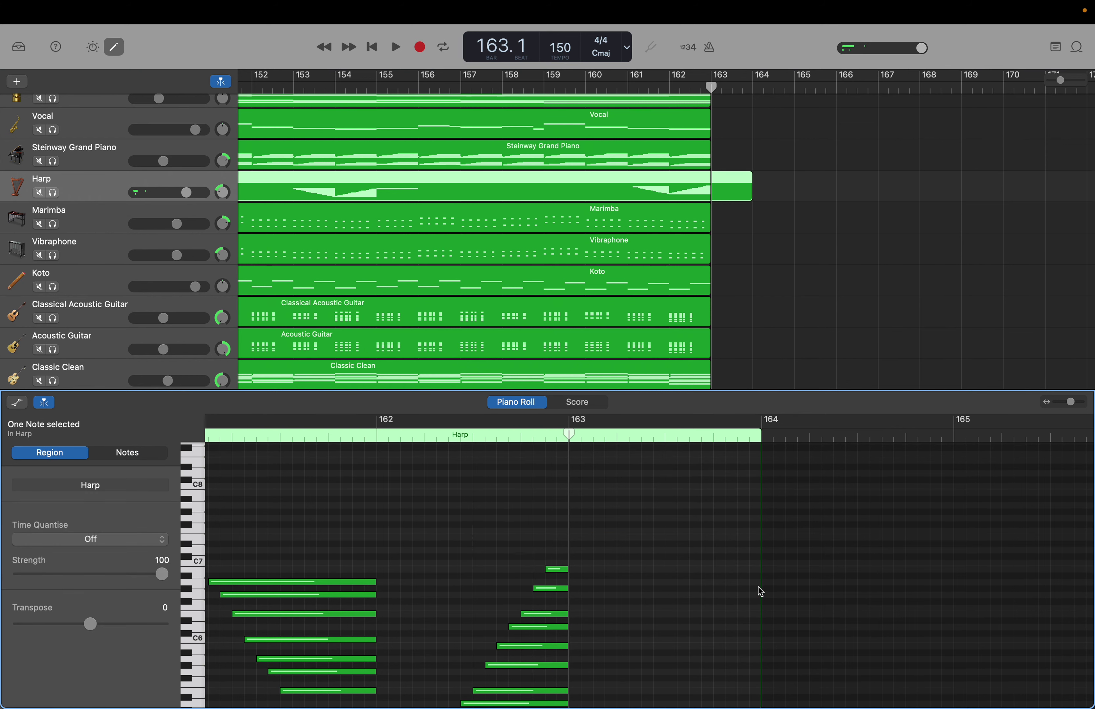
drag(758, 587, 569, 586)
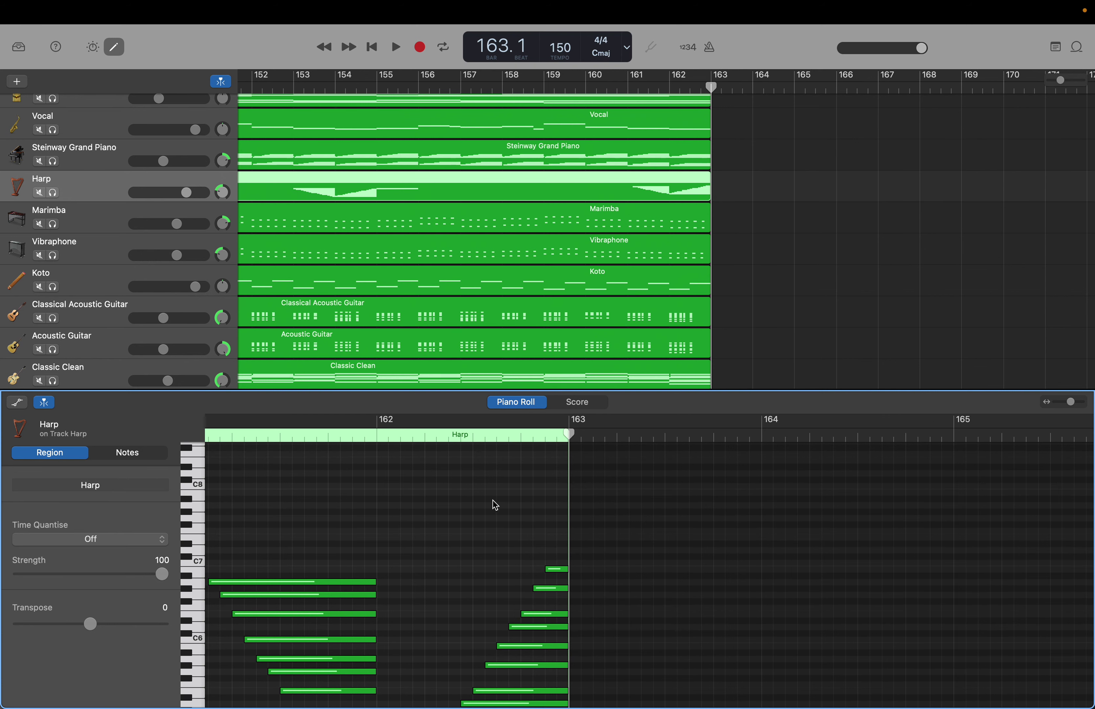
Check the Harp notes before bar 163 and review the guitar, bass and percussion regions from bar 147 to bar 163.
scroll(494, 505, left, 5)
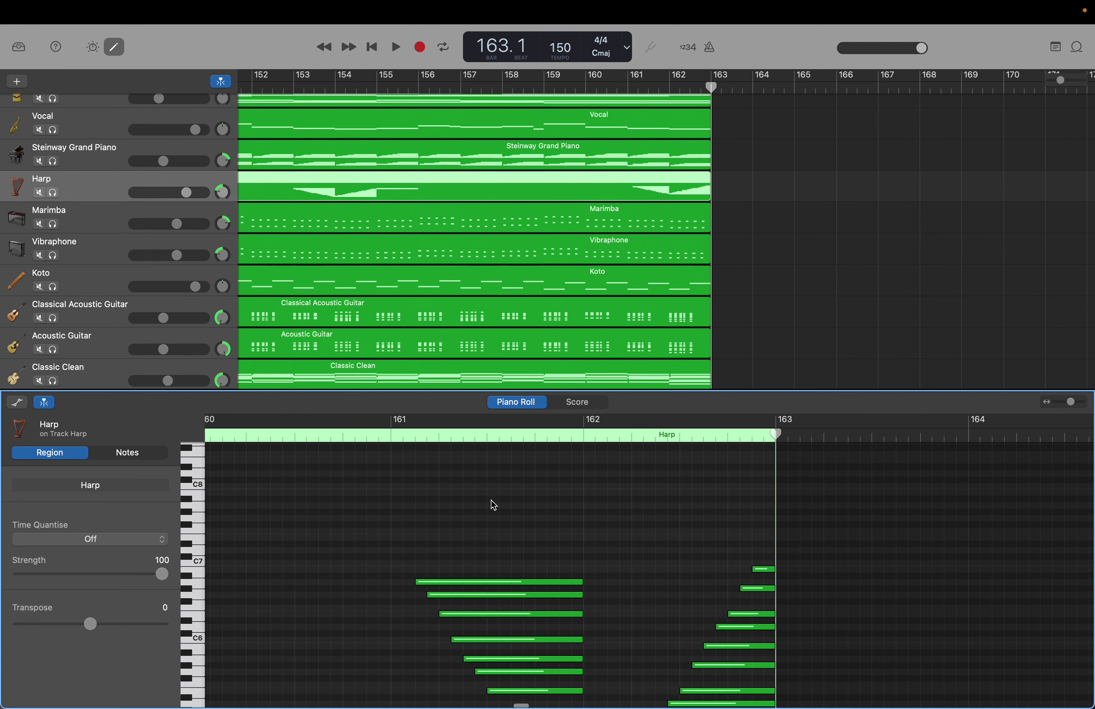
scroll(494, 505, left, 2)
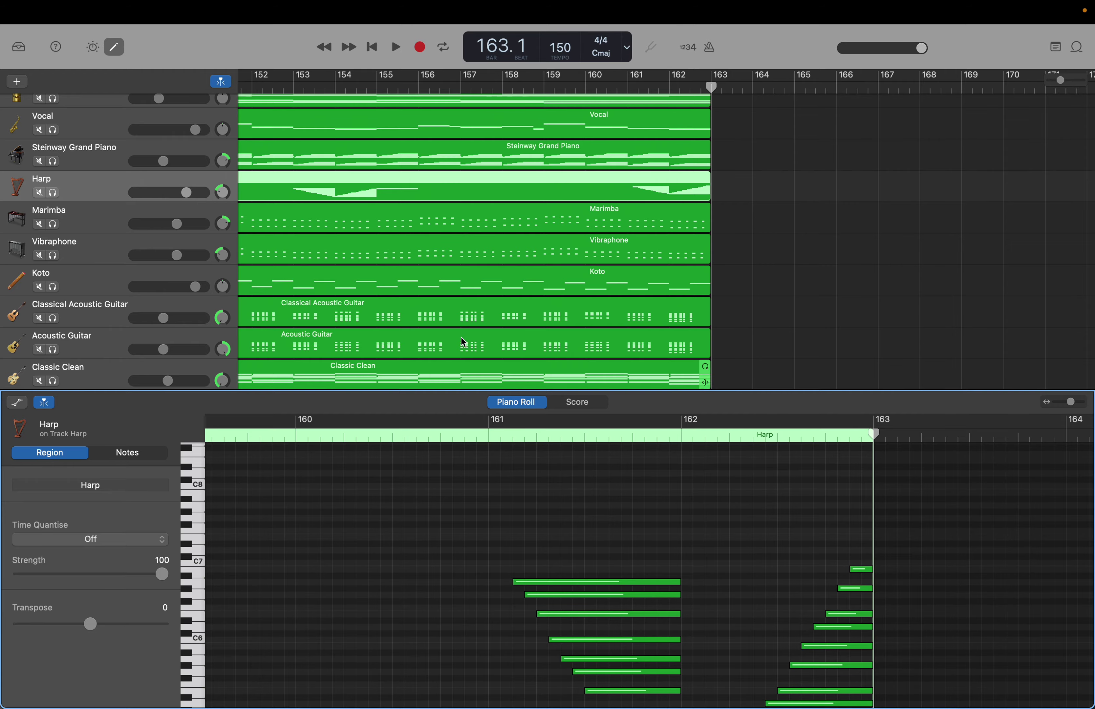
scroll(460, 332, down, 5)
scroll(459, 332, down, 4)
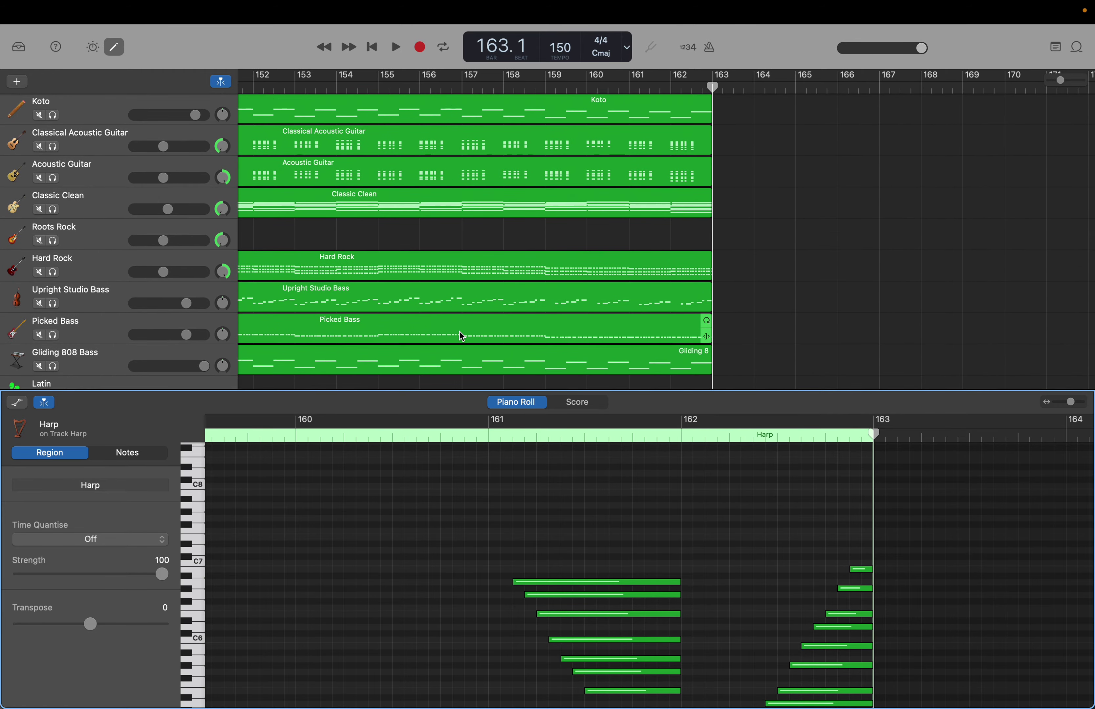
scroll(460, 336, down, 1)
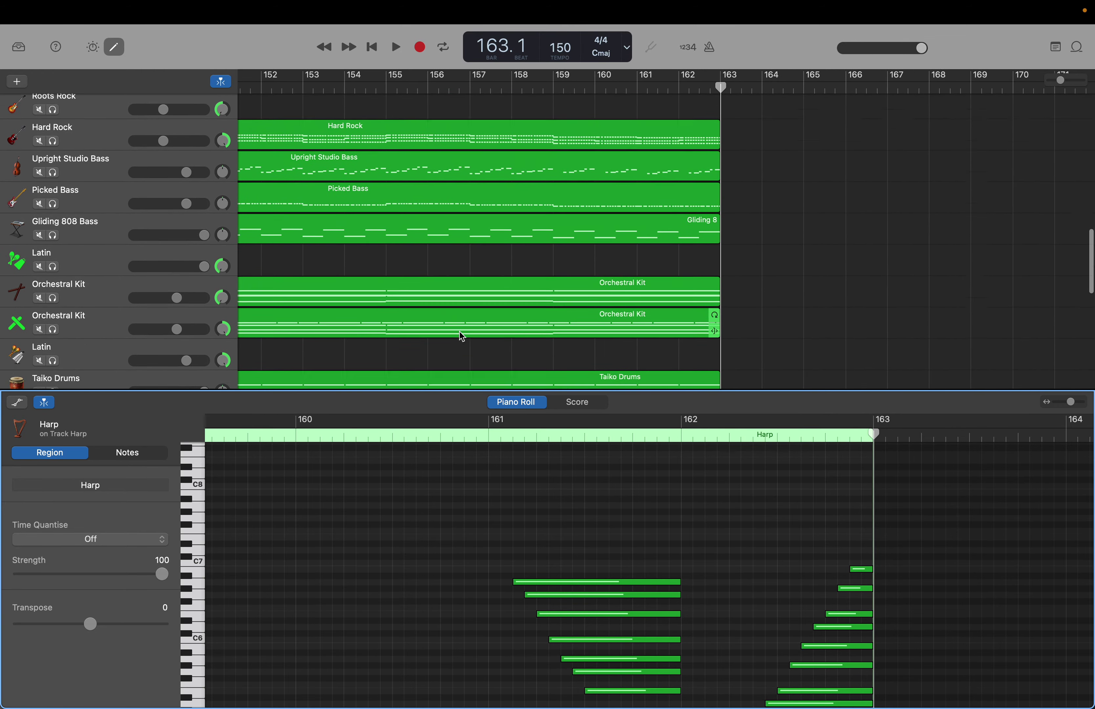
scroll(461, 336, left, 2)
scroll(460, 336, left, 3)
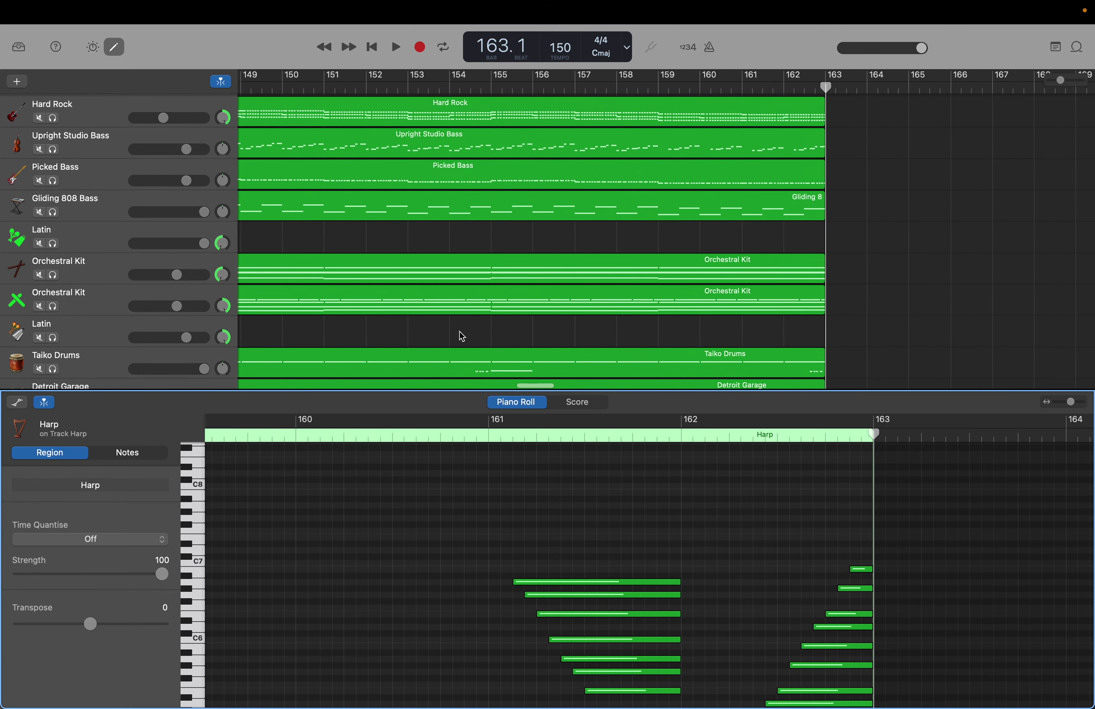
scroll(461, 336, down, 1)
scroll(460, 335, left, 1)
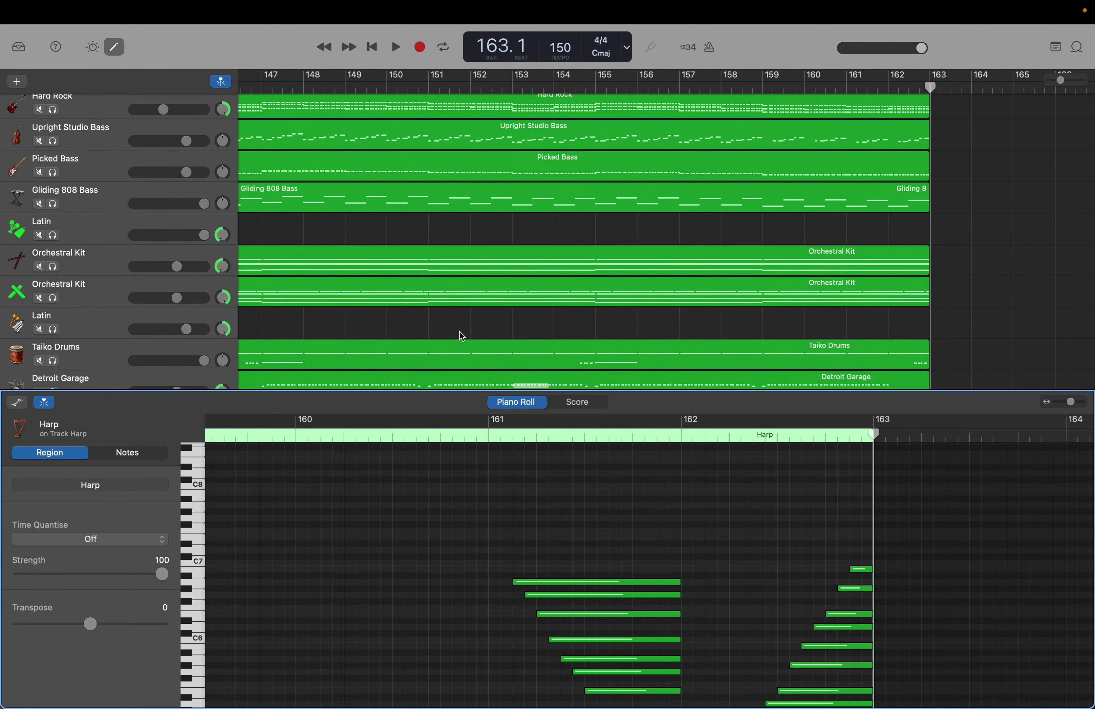